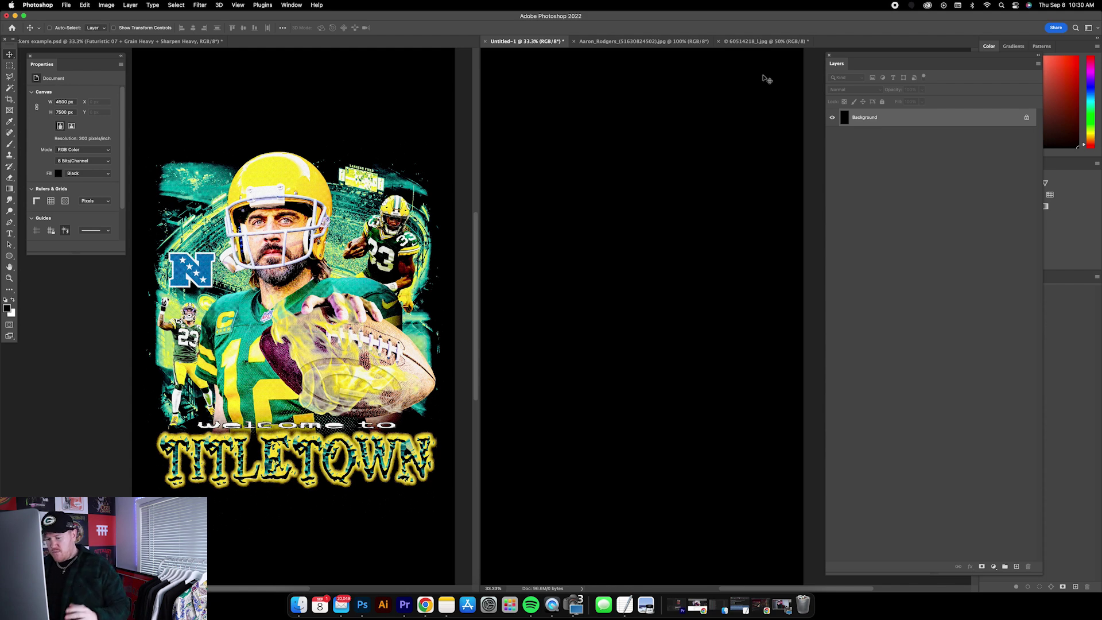
Step: Select all of the Aaron_Rodgers player photo and go back to the Untitled-1 canvas
click(643, 42)
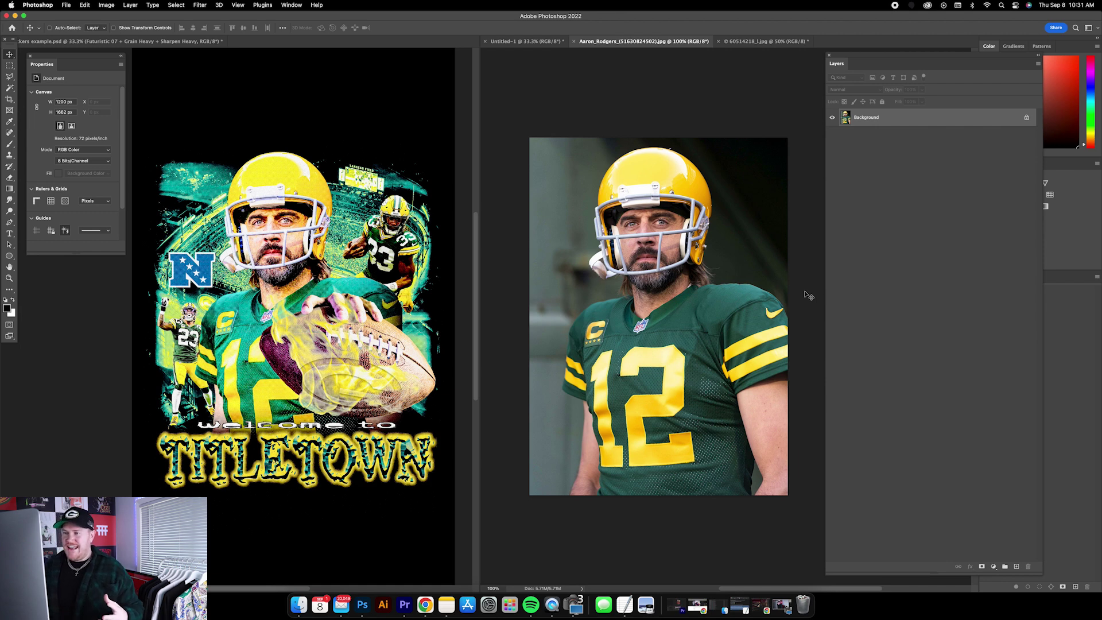
scroll(769, 99, down, 1)
key(super+a)
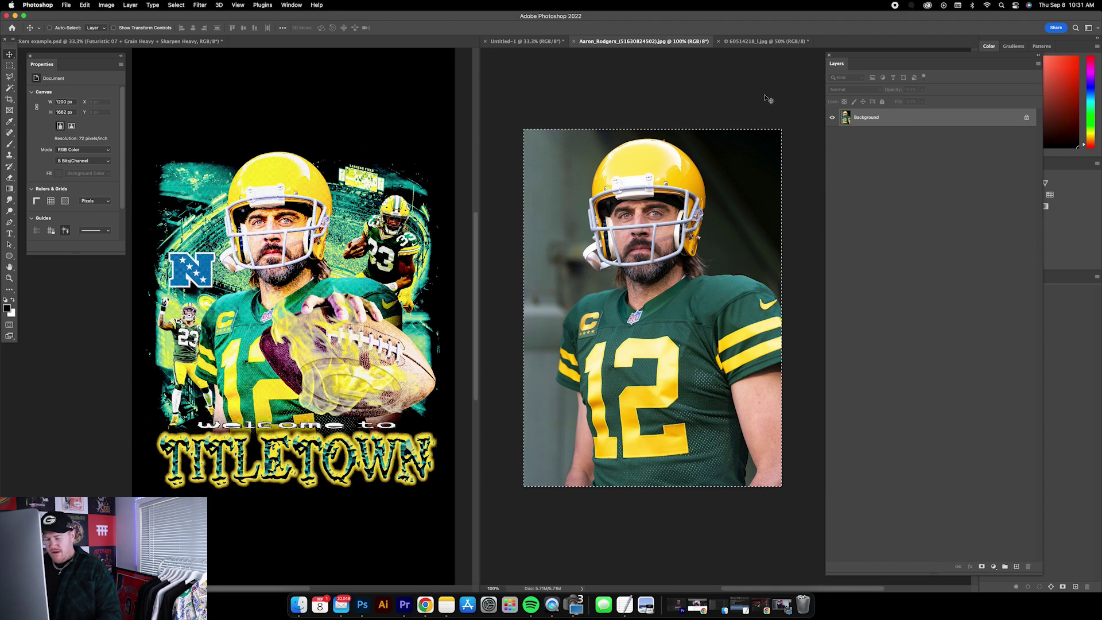
click(519, 42)
Step: Paste the player photo as Layer 1 and enlarge it to about 3384 × 4687 px
key(super+v)
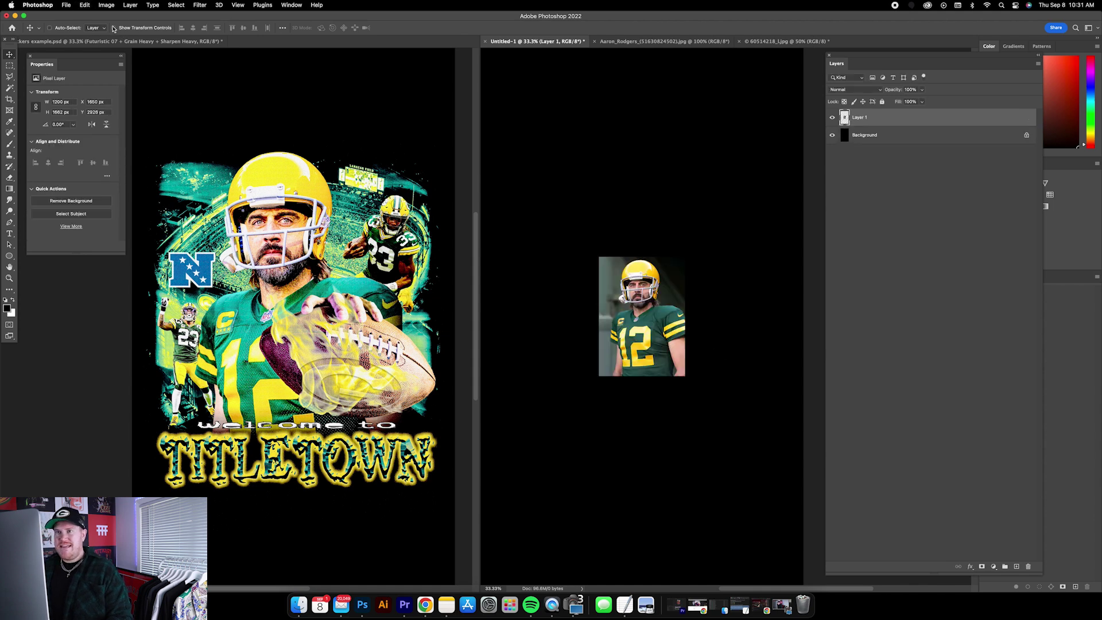
click(114, 28)
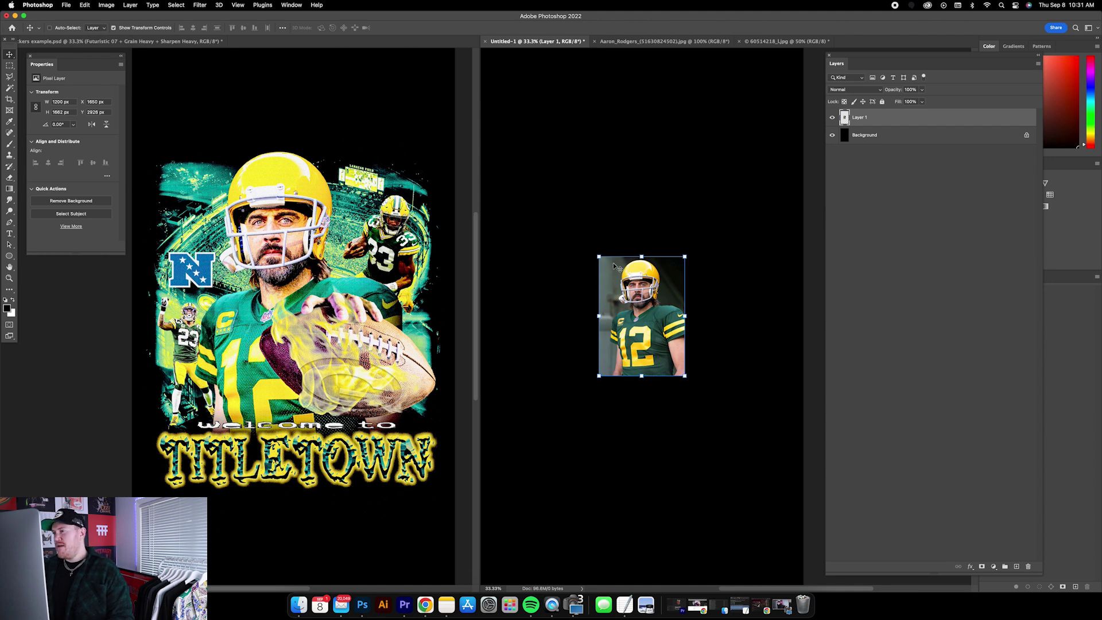
drag(599, 256, 510, 125)
drag(685, 376, 779, 462)
key(Return)
drag(682, 230, 687, 226)
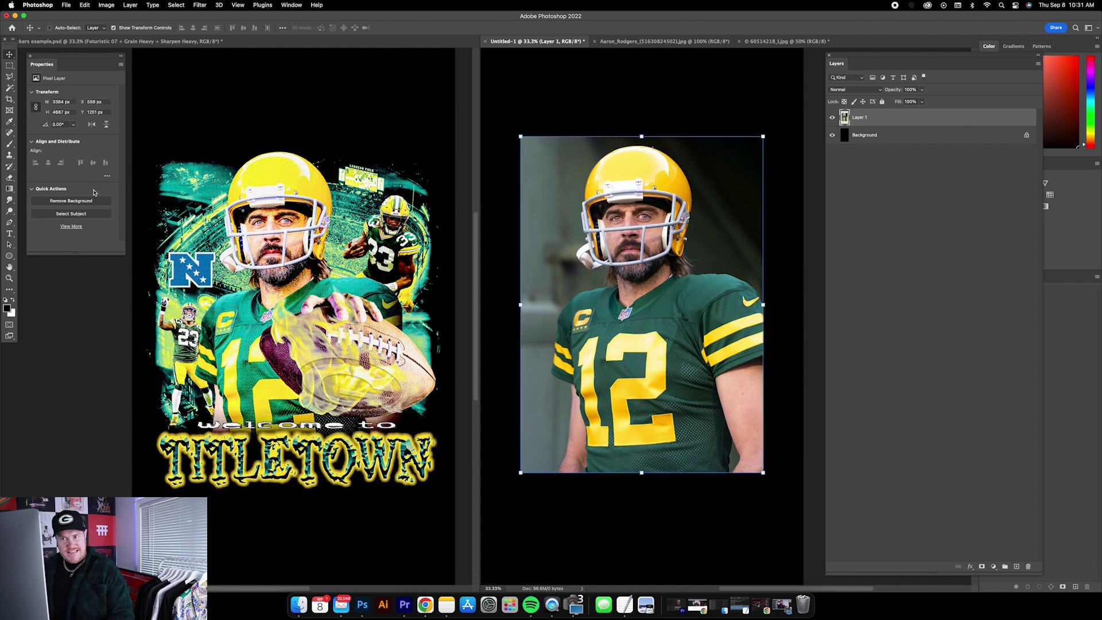
mouse_move(56, 64)
mouse_down()
mouse_move(73, 98)
mouse_move(60, 66)
mouse_up()
Step: Reopen the Properties panel and run Remove Background to cut the player out onto black
click(31, 65)
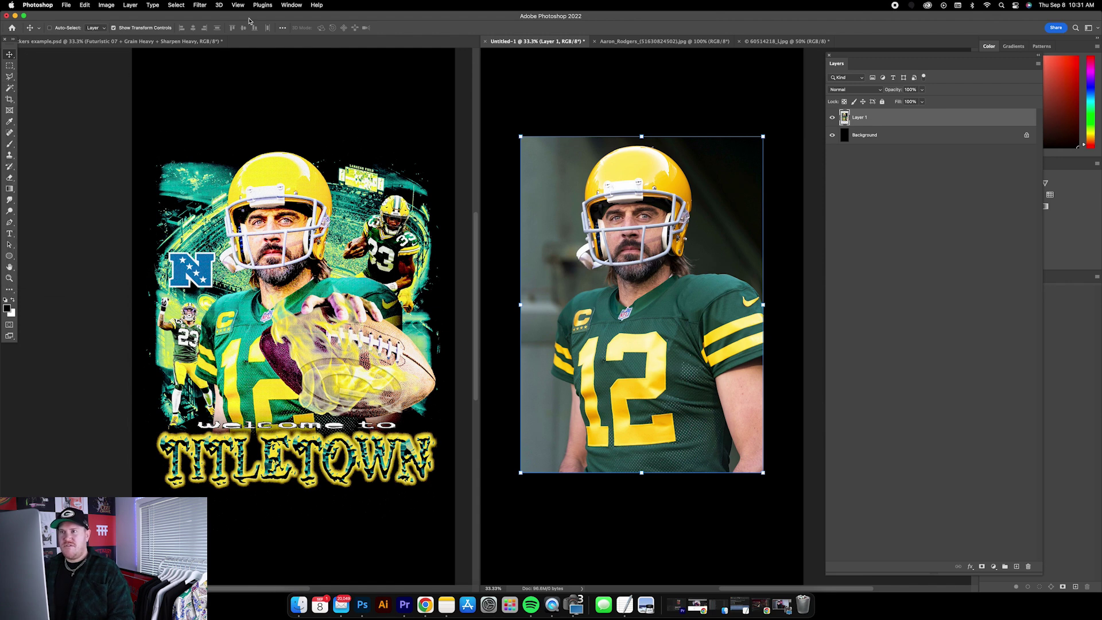
click(292, 4)
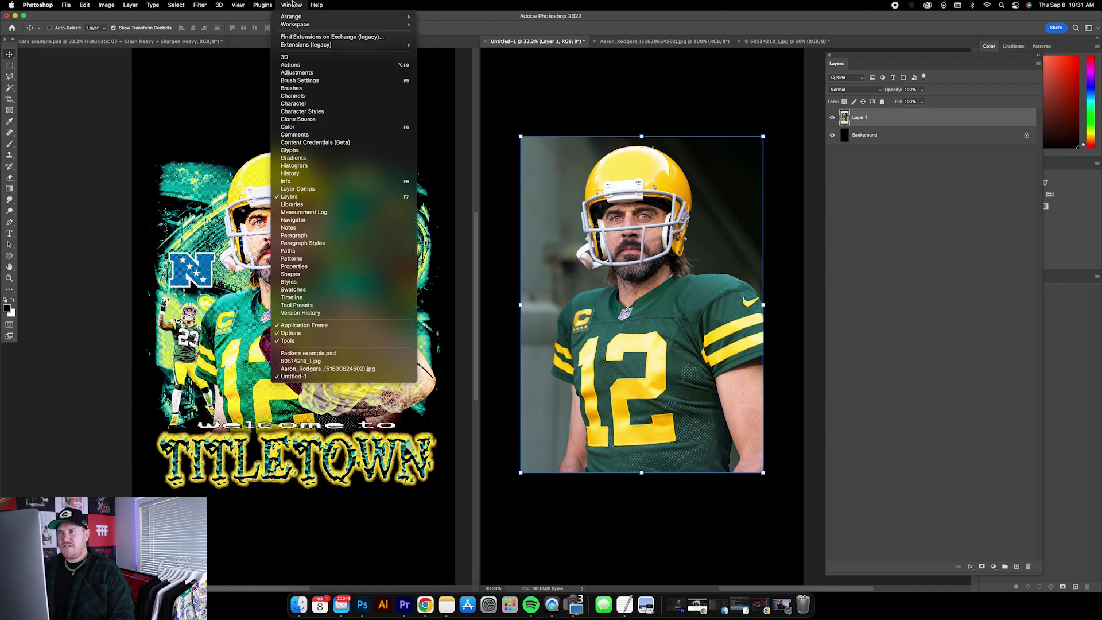
click(298, 266)
drag(89, 68, 88, 69)
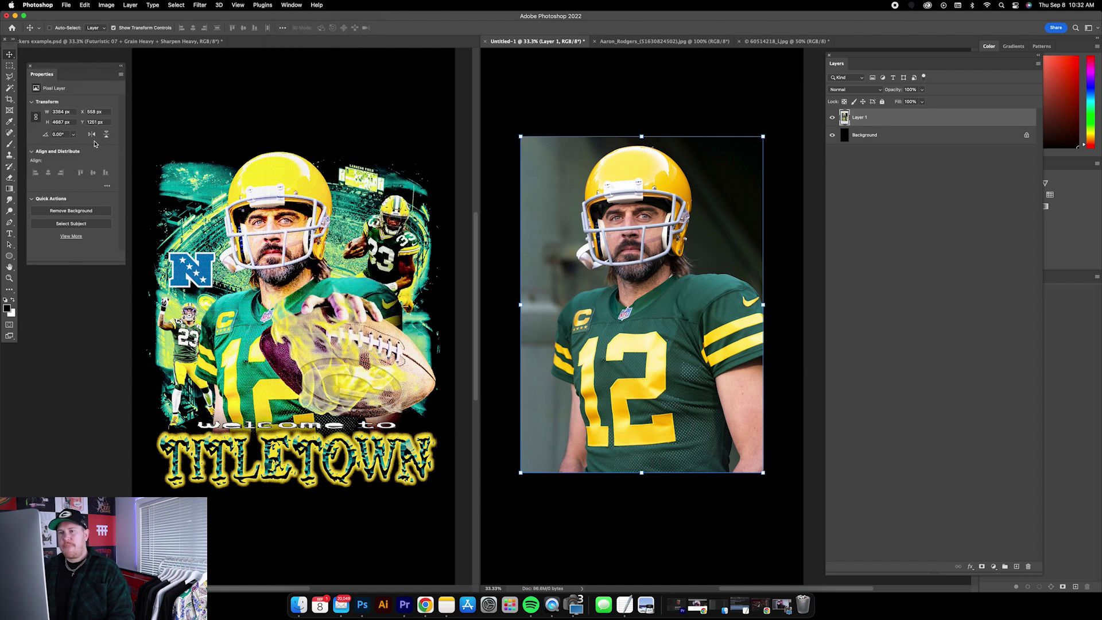
click(71, 211)
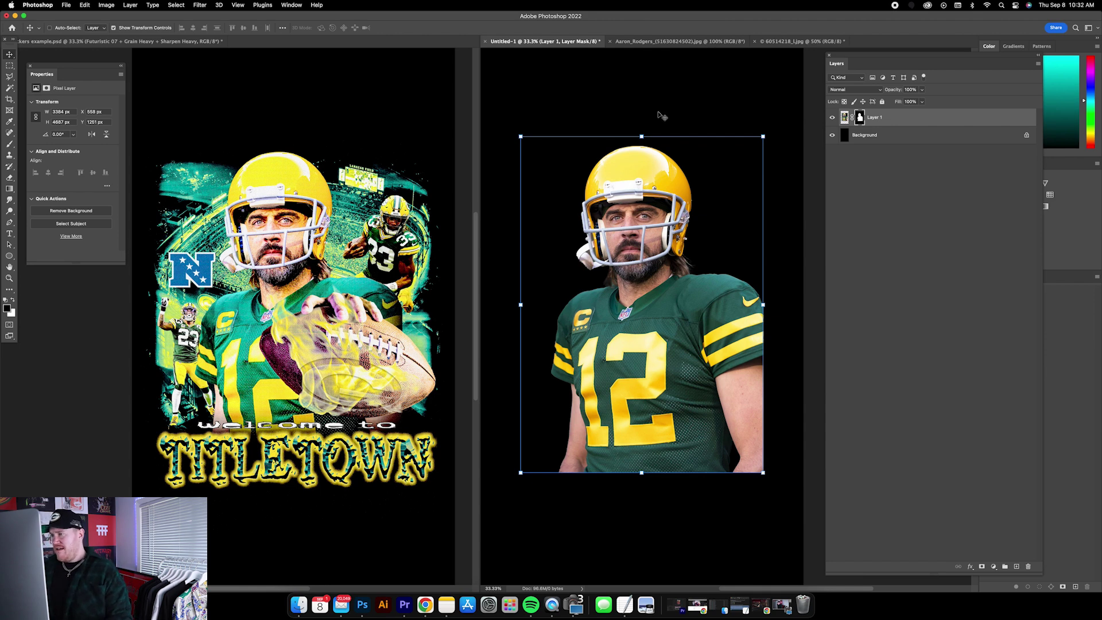
Step: Zoom in on the facemask, pick the Polygonal Lasso tool, and set the foreground colour to black
key(super+plus)
key(super+plus)
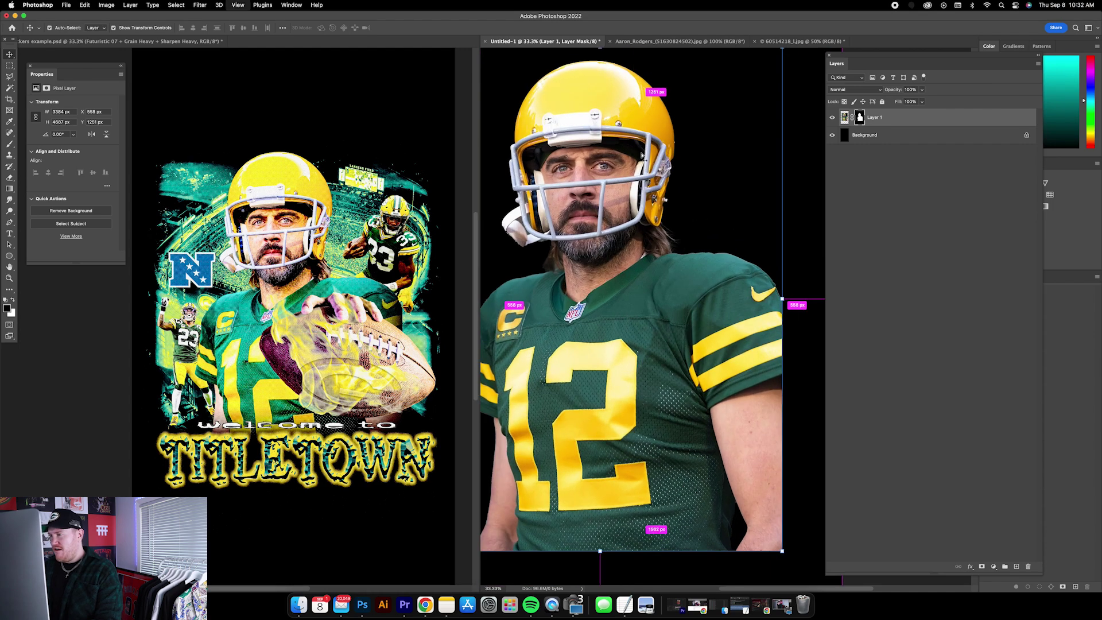
key(super+plus)
key(super+plus)
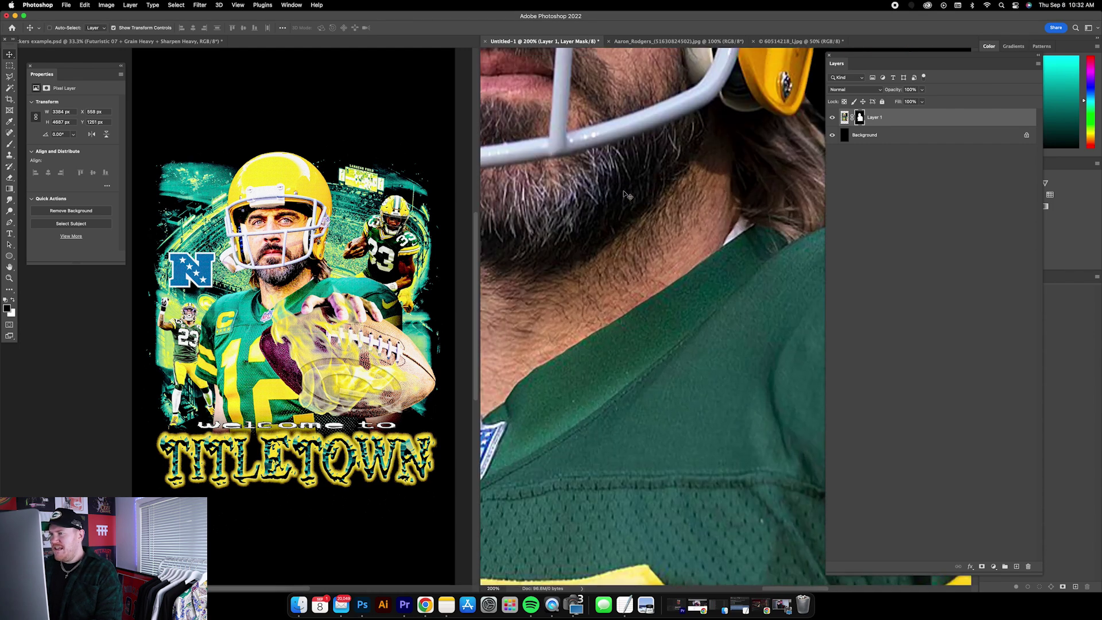
scroll(627, 191, up, 10)
key(super+plus)
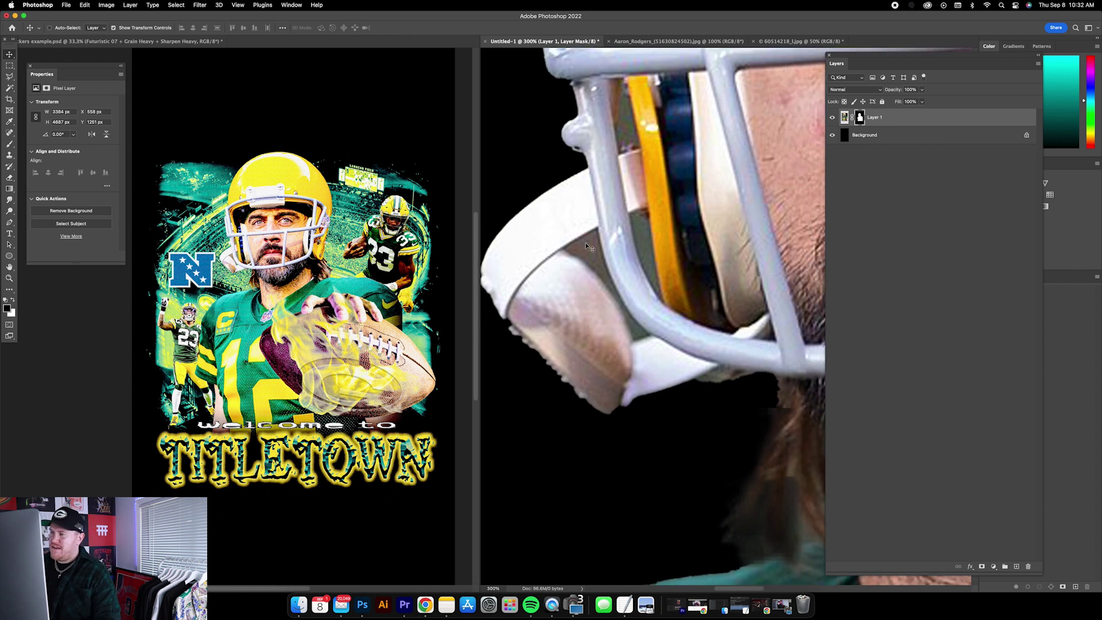
click(10, 77)
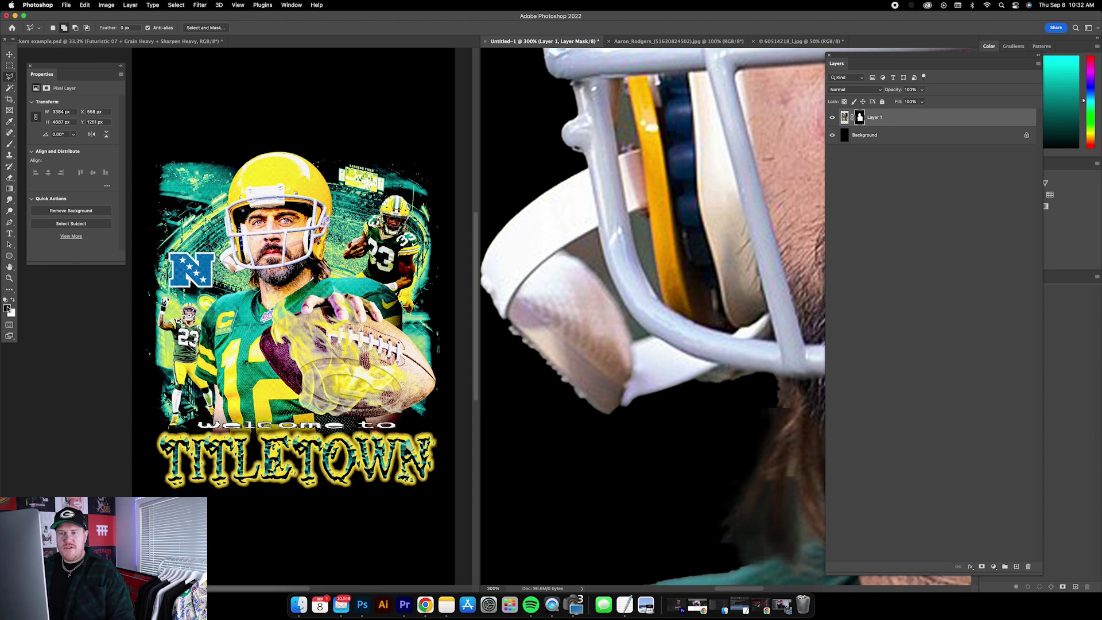
click(8, 309)
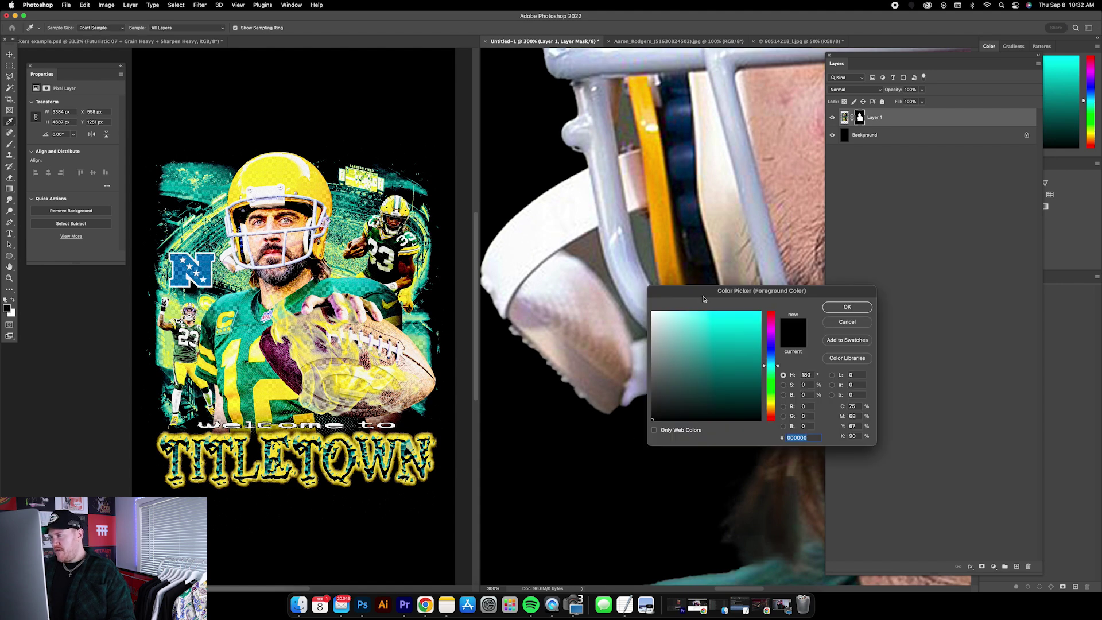
drag(703, 298, 612, 326)
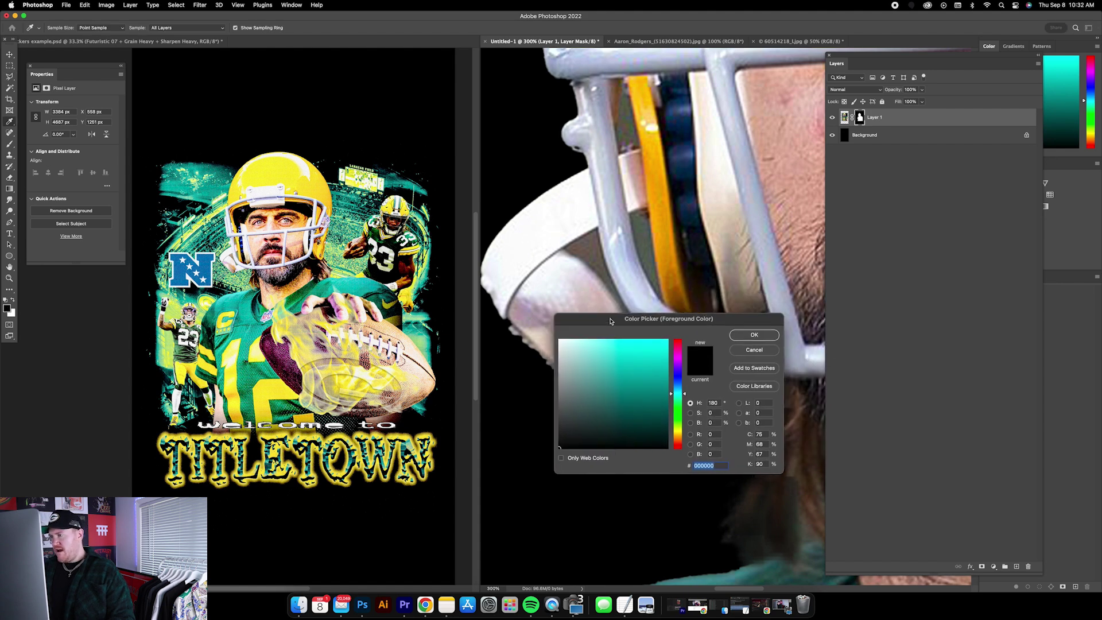
click(756, 335)
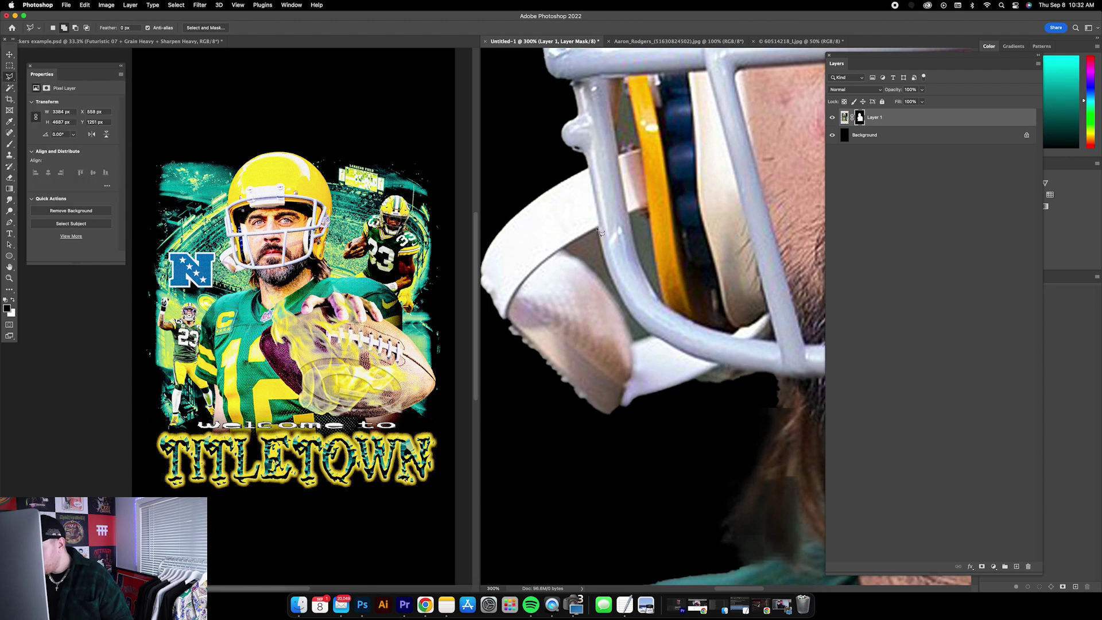
Step: Trace the leftover backdrop between the facemask bars up along the yellow strip
click(586, 263)
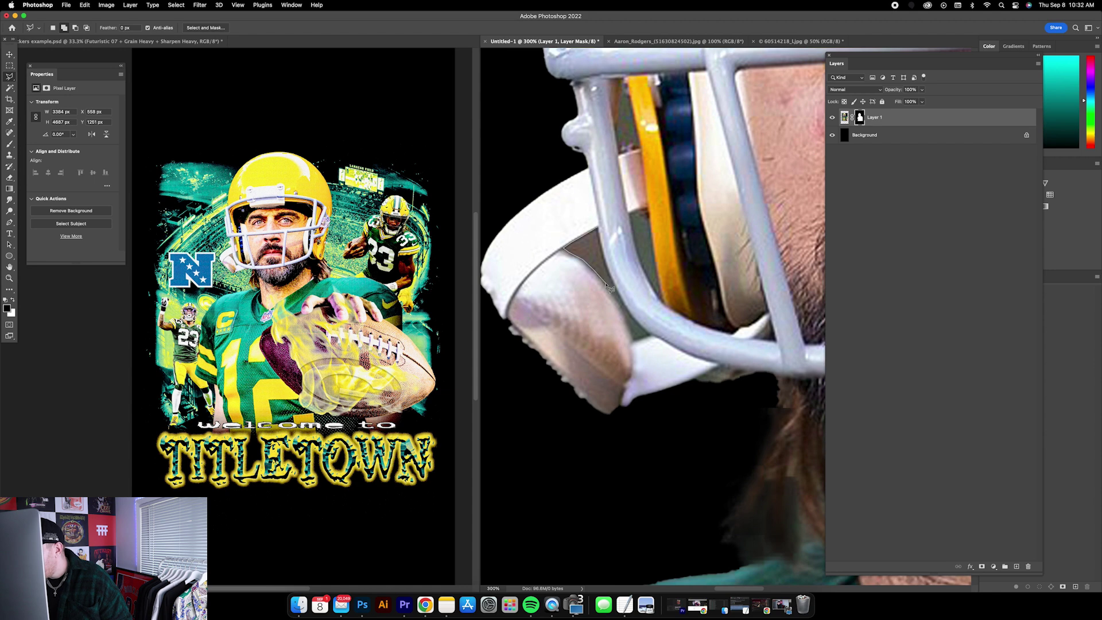
mouse_move(613, 294)
mouse_down()
mouse_move(634, 343)
mouse_move(651, 338)
mouse_move(623, 306)
mouse_move(599, 230)
mouse_move(634, 241)
mouse_move(669, 310)
mouse_move(658, 264)
mouse_up()
mouse_move(653, 213)
mouse_down()
mouse_move(629, 168)
mouse_move(615, 171)
mouse_move(625, 245)
mouse_move(646, 243)
mouse_move(643, 232)
mouse_up()
scroll(636, 198, up, 3)
drag(632, 179, 629, 173)
Step: Zoom out and place lasso points along the player's shoulder edge, then close that selection
key(super+minus)
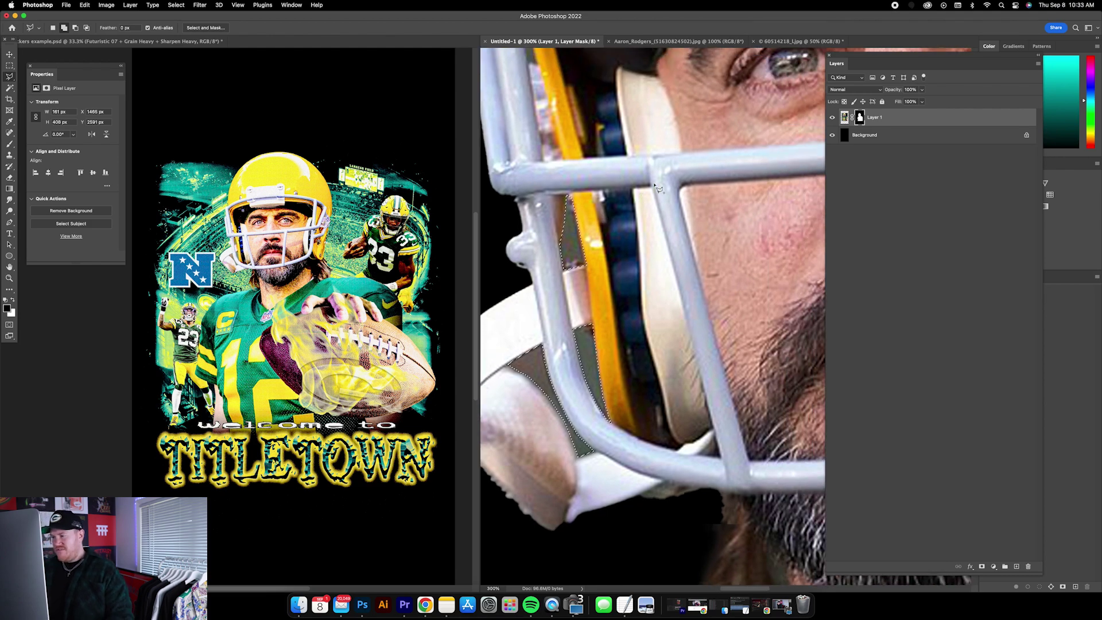
key(super+minus)
scroll(636, 212, right, 5)
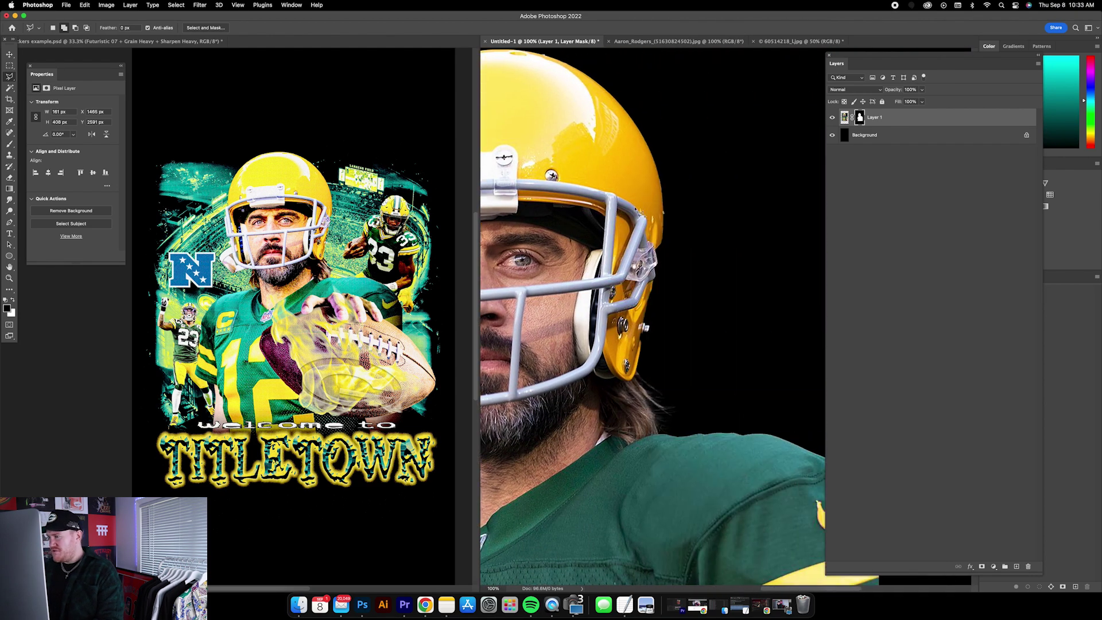
scroll(659, 217, down, 3)
scroll(660, 217, left, 5)
scroll(659, 217, down, 2)
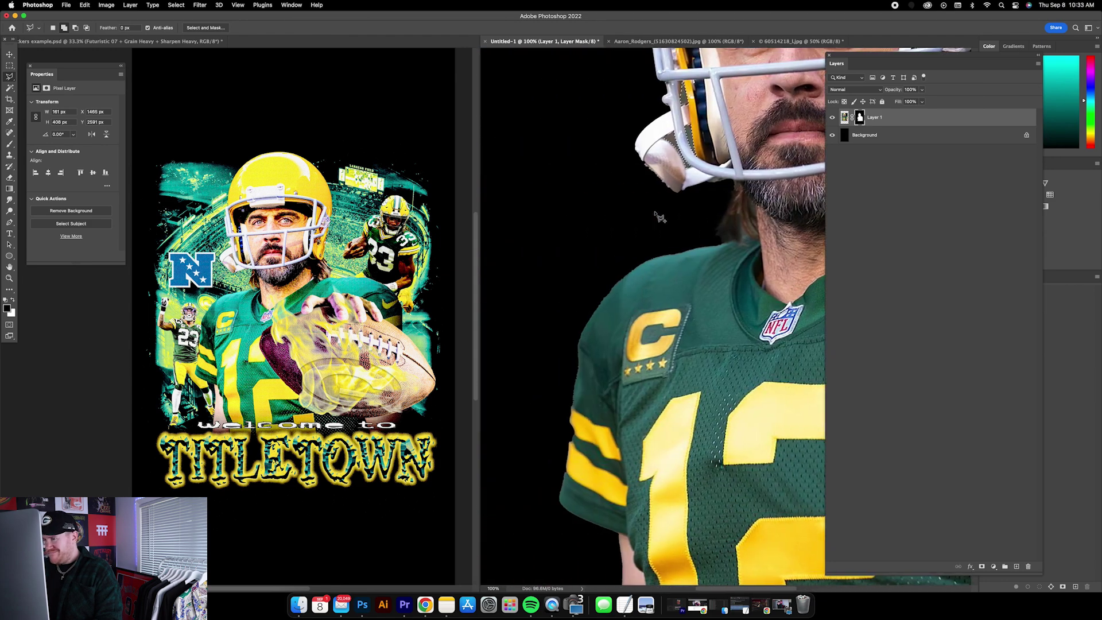
scroll(660, 216, up, 3)
scroll(681, 212, right, 1)
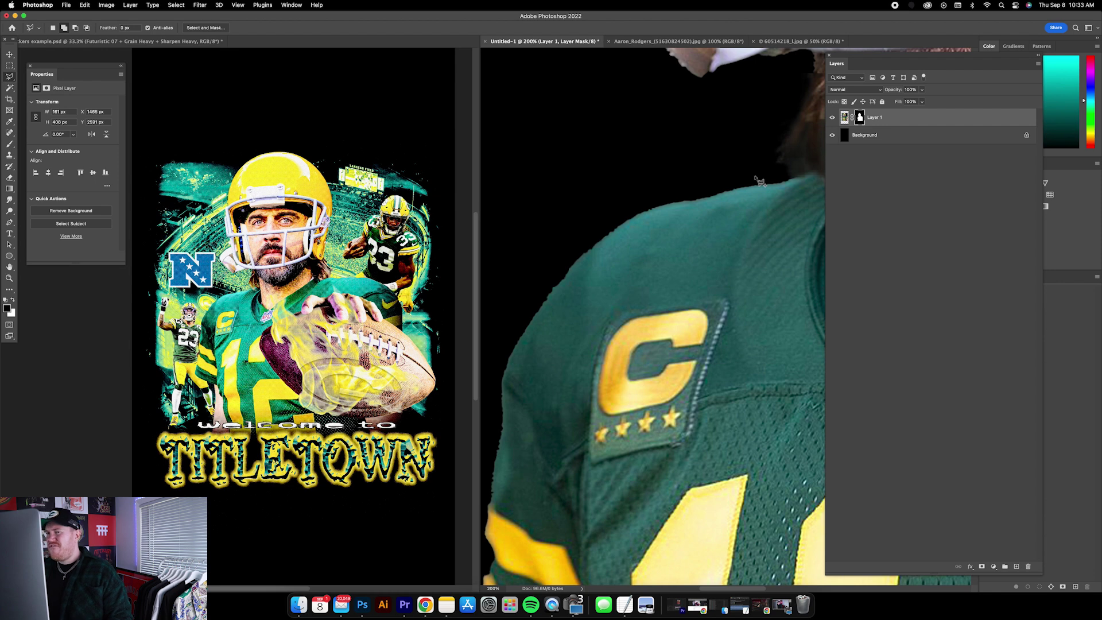
click(768, 163)
click(758, 185)
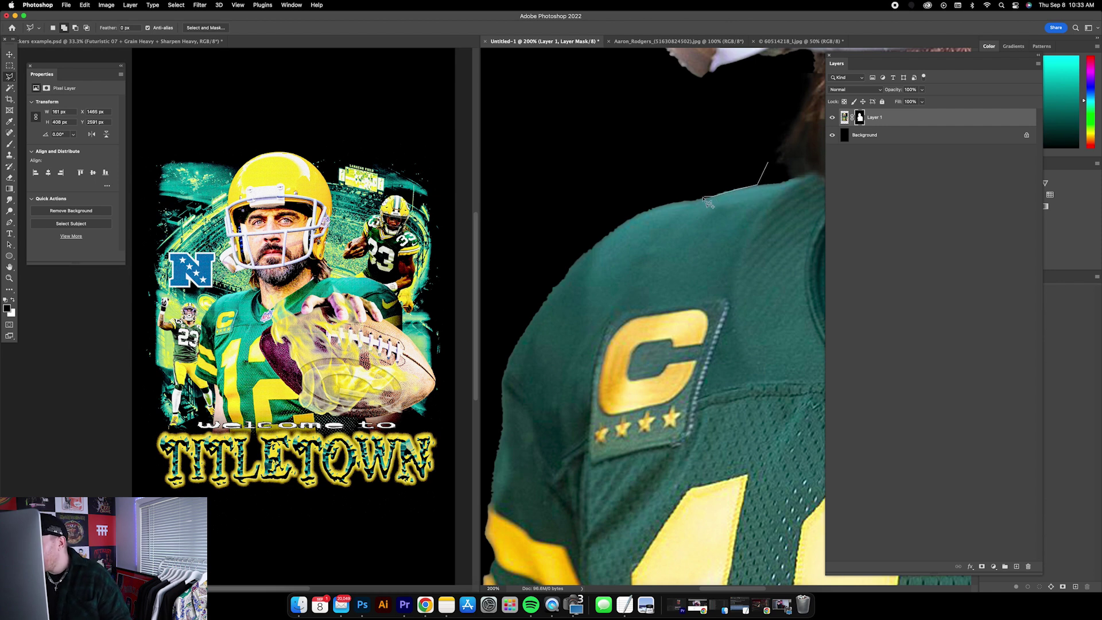
click(660, 208)
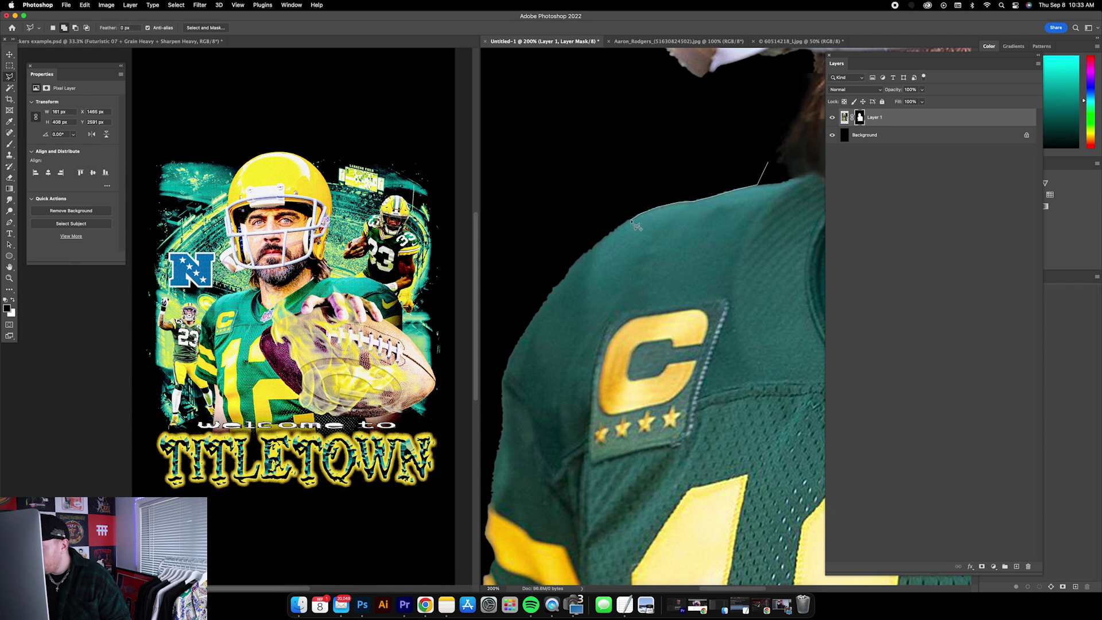
click(619, 232)
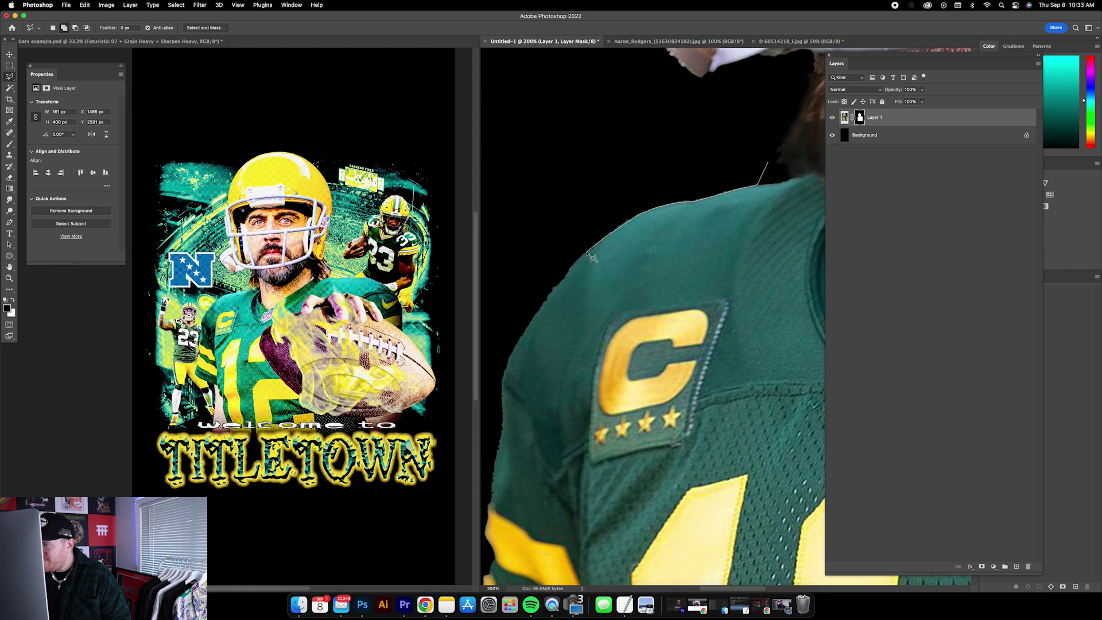
click(572, 266)
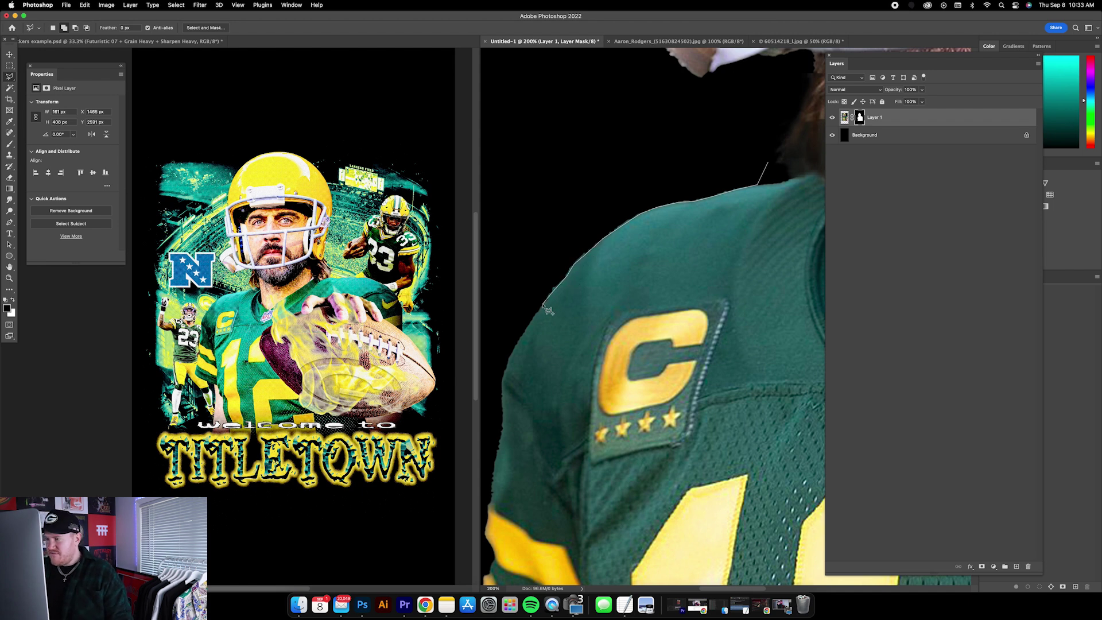
click(519, 319)
click(507, 189)
key(Escape)
Step: Outline the leftover backdrop patch beside the left shoulder, then zoom out to the whole canvas
scroll(673, 166, down, 3)
scroll(673, 166, left, 3)
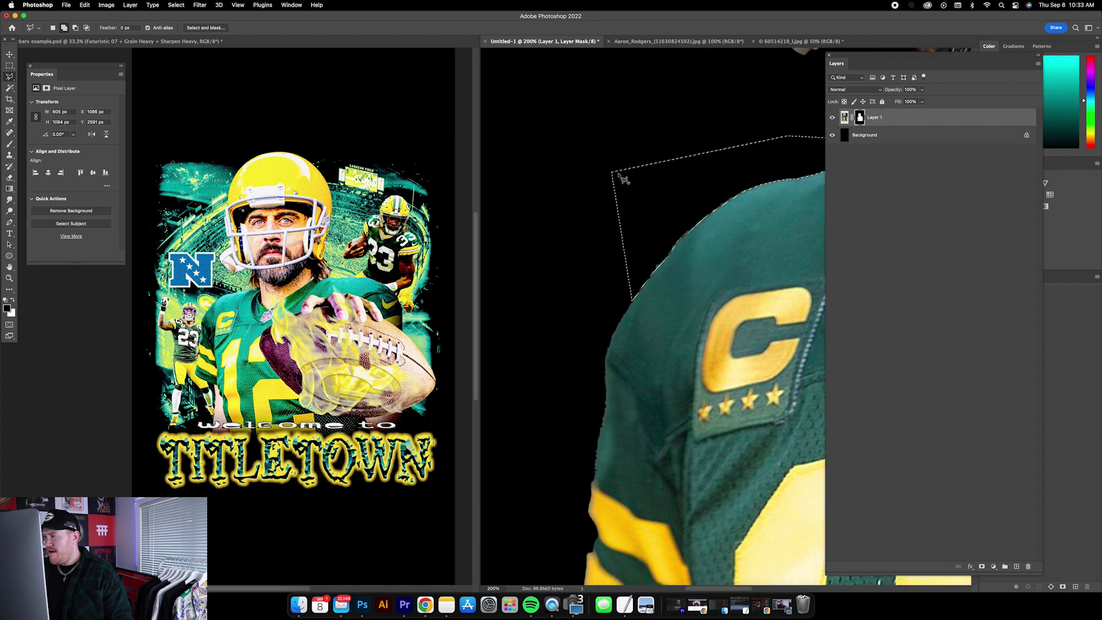
click(545, 398)
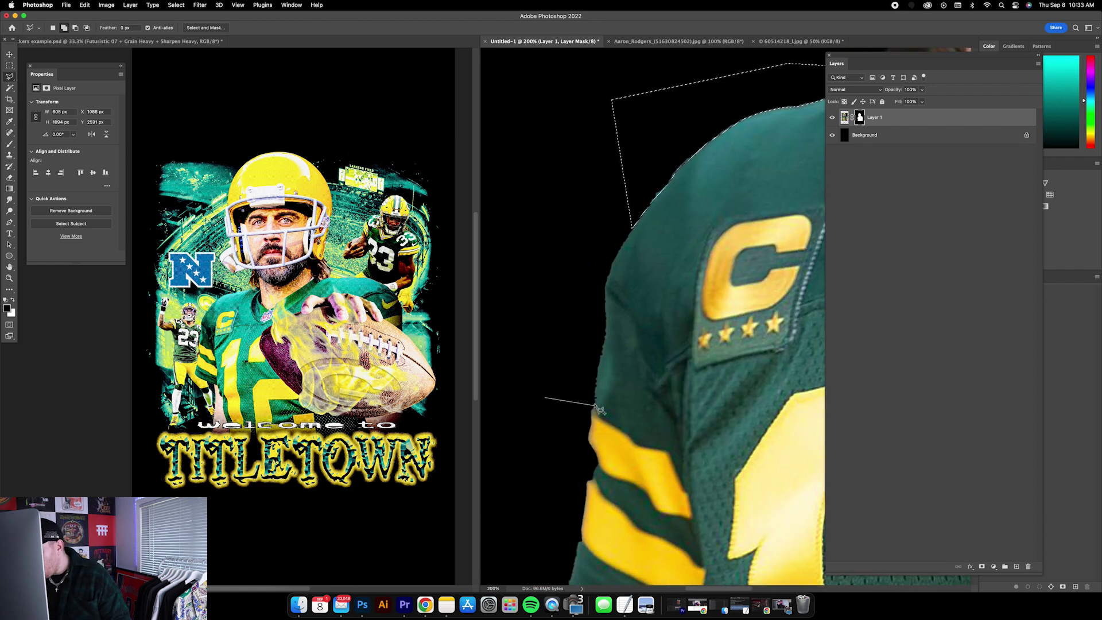
click(595, 405)
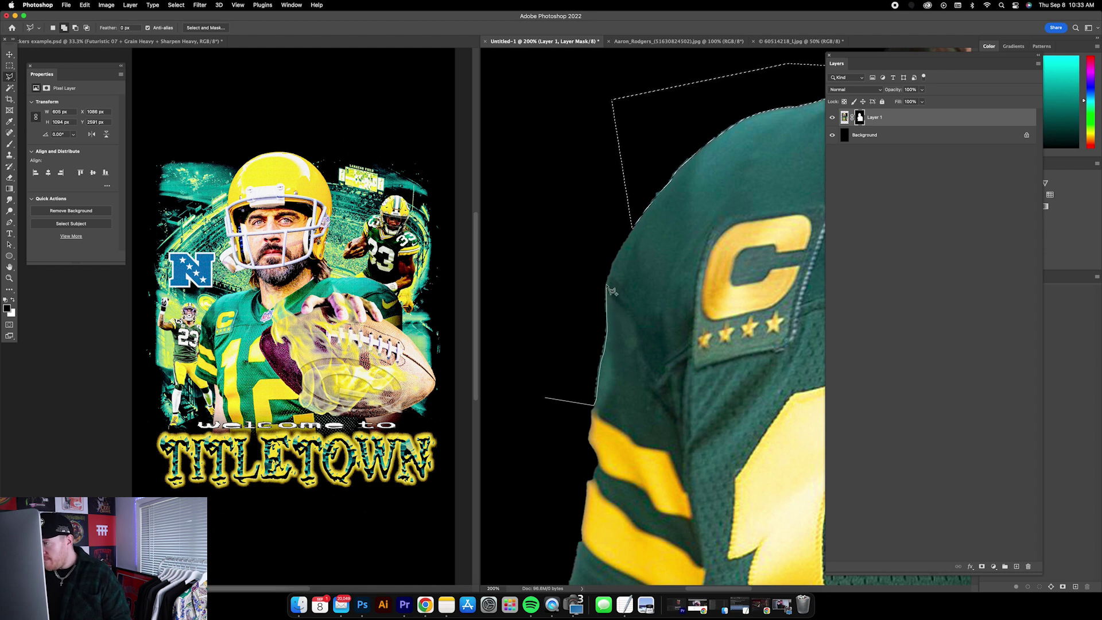
click(577, 225)
click(545, 274)
scroll(549, 287, right, 3)
key(super+minus)
key(super+minus)
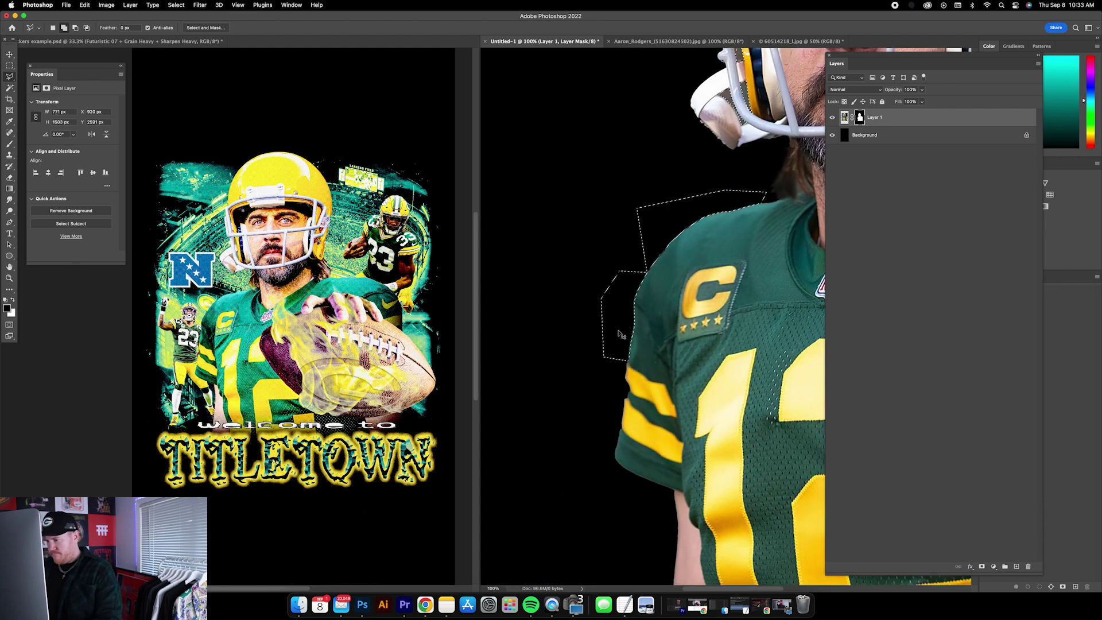
scroll(628, 338, down, 2)
scroll(628, 337, down, 2)
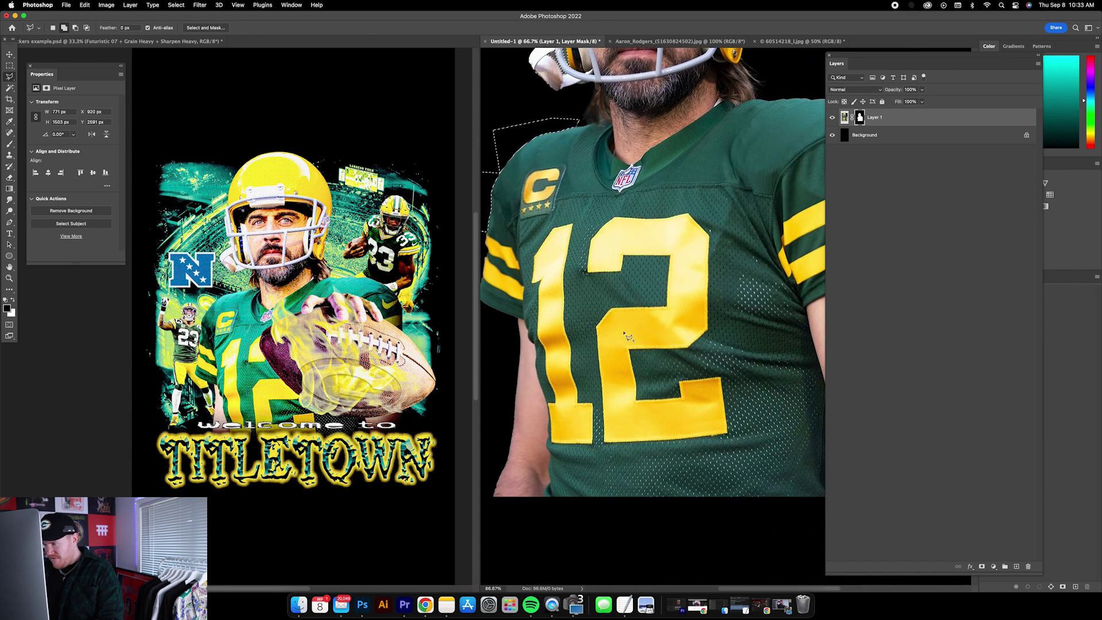
scroll(623, 333, right, 5)
scroll(617, 329, up, 4)
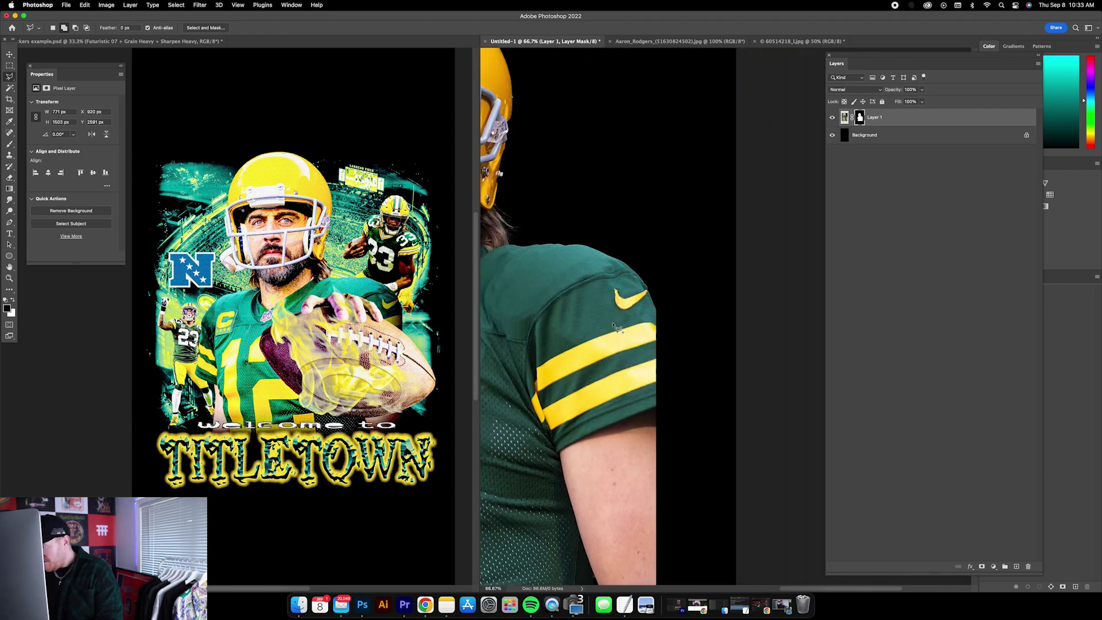
key(super+minus)
key(super+minus)
scroll(613, 325, down, 2)
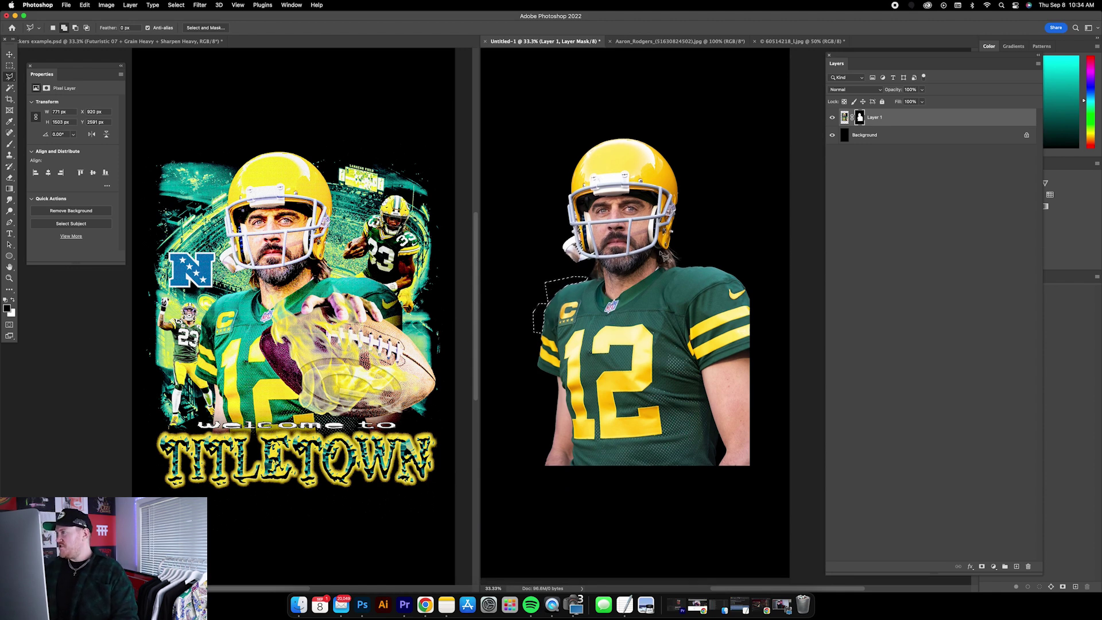
Step: Fill the selected patch with black in Layer 1's mask to hide it
click(861, 118)
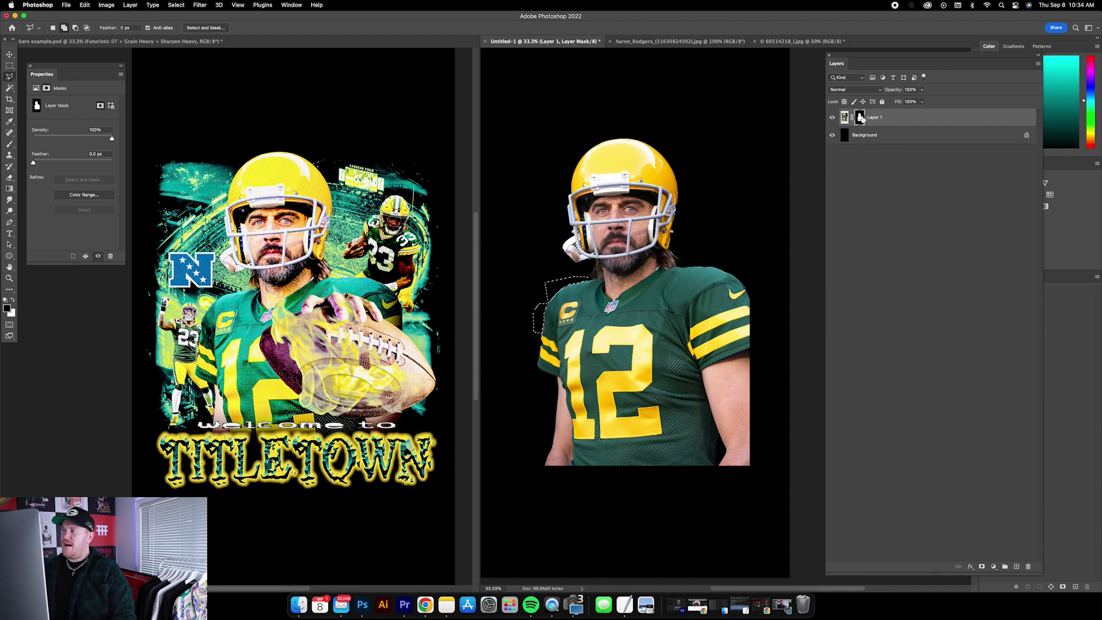
click(85, 5)
click(94, 141)
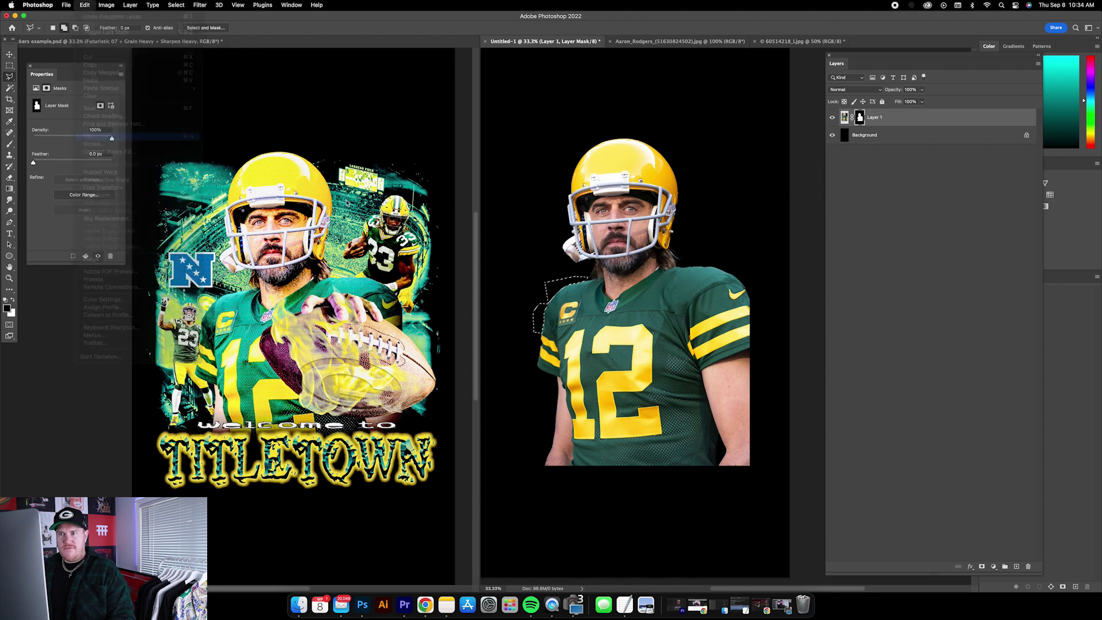
click(609, 257)
Step: Lasso the leftover area left of the jersey, deselect it, and inspect the edges up close
key(l)
mouse_move(587, 277)
mouse_down()
mouse_move(535, 313)
mouse_move(536, 333)
mouse_up()
scroll(598, 274, right, 2)
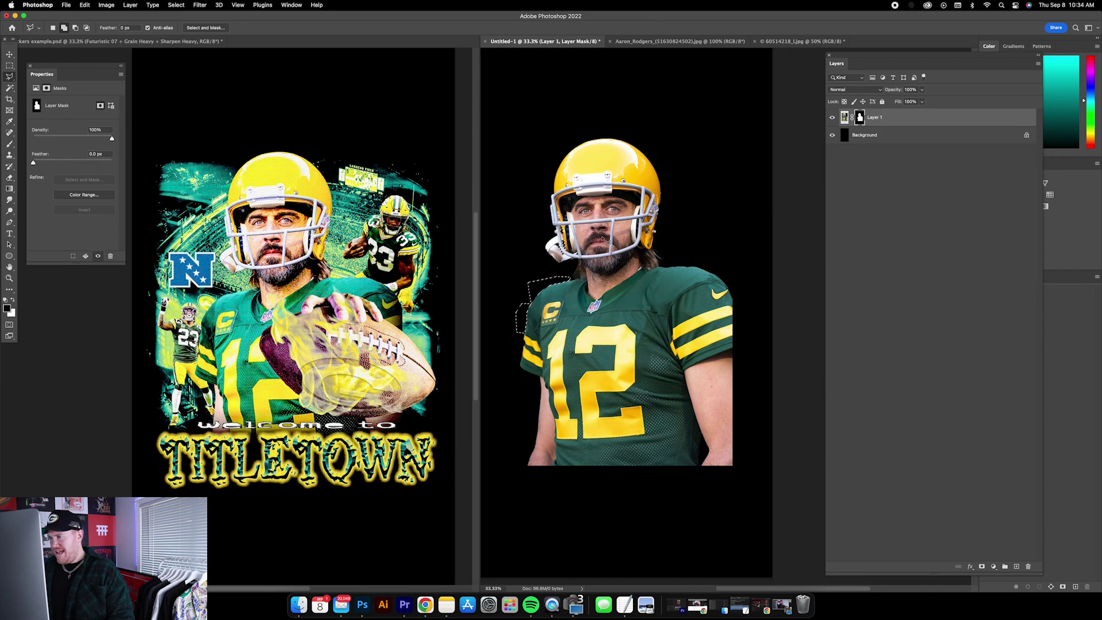
key(super+equal)
right_click(591, 247)
click(610, 253)
scroll(614, 263, up, 4)
scroll(614, 262, left, 3)
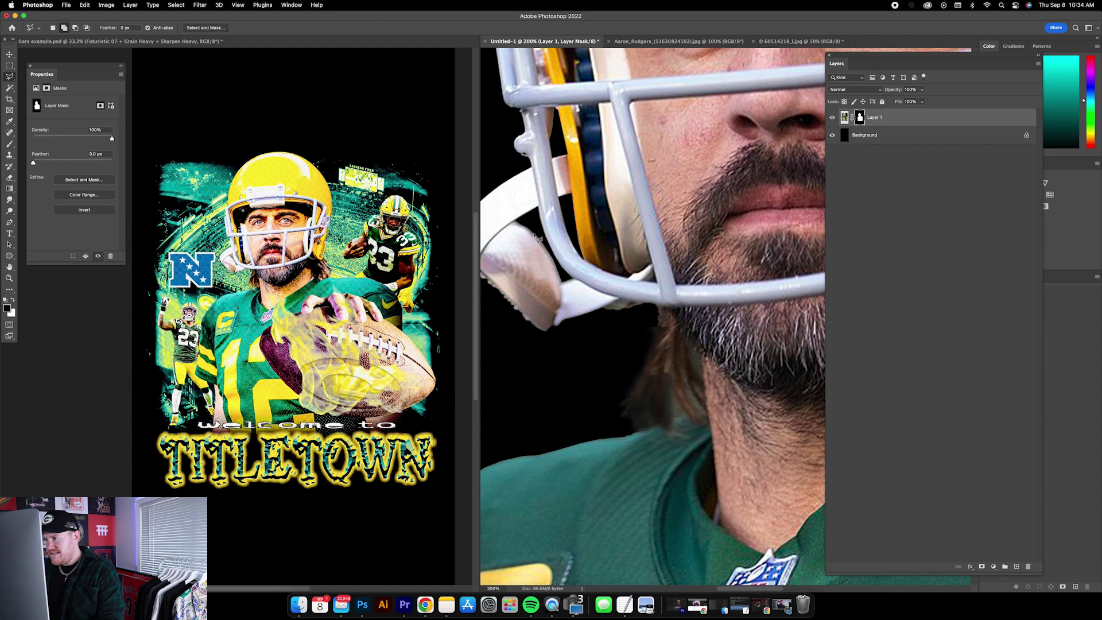
scroll(645, 315, down, 5)
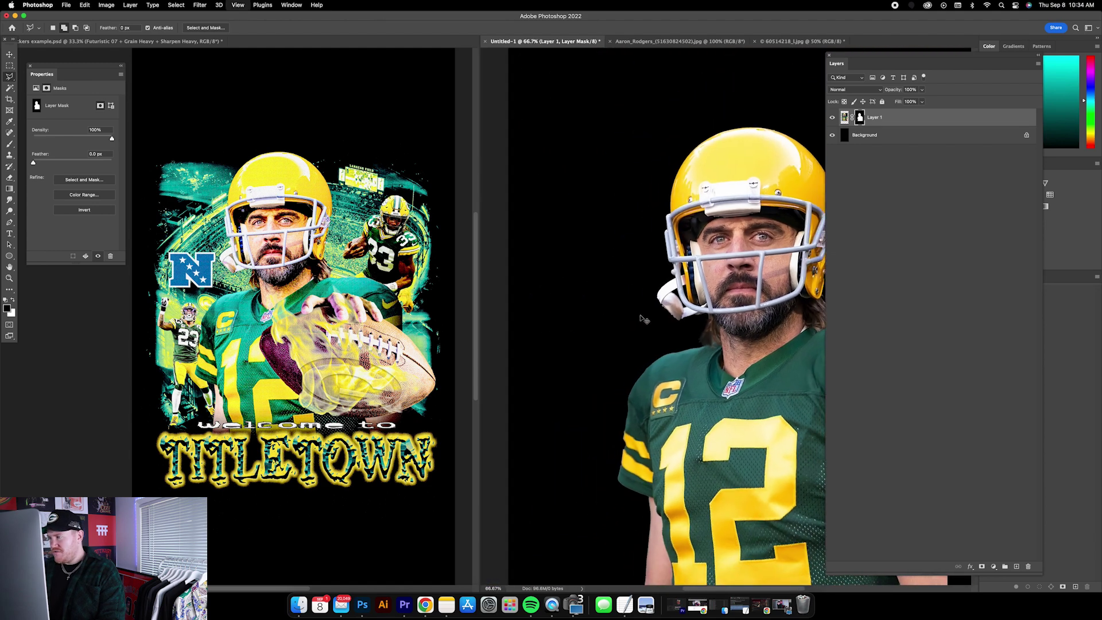
key(v)
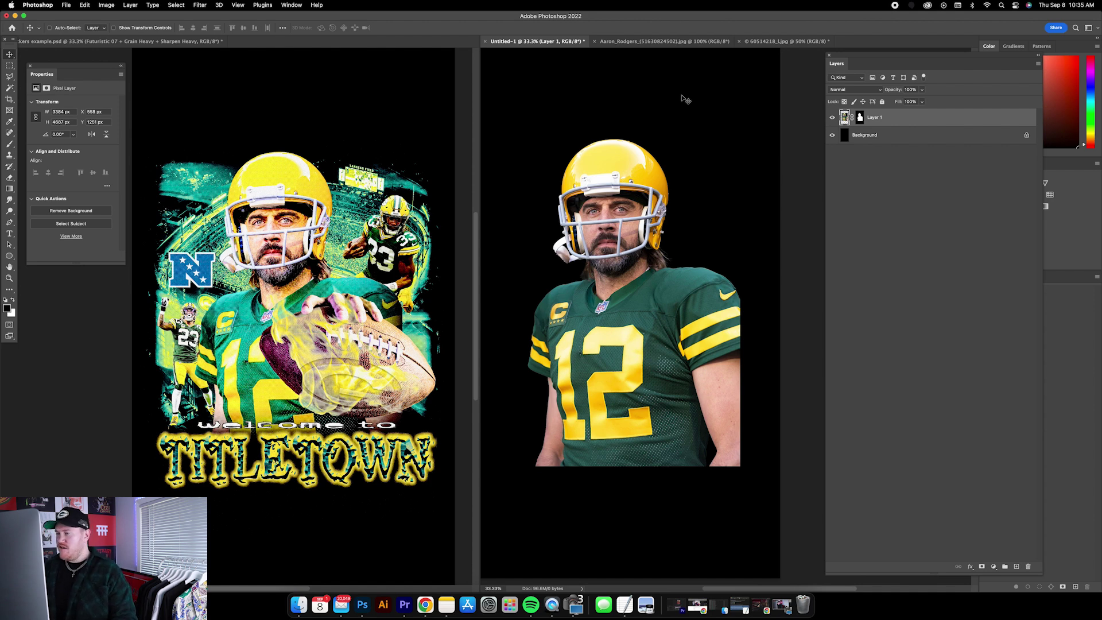
Step: Add a transparent-to-black Gradient Overlay at Scale 10 fading the player's bottom edge
double_click(923, 120)
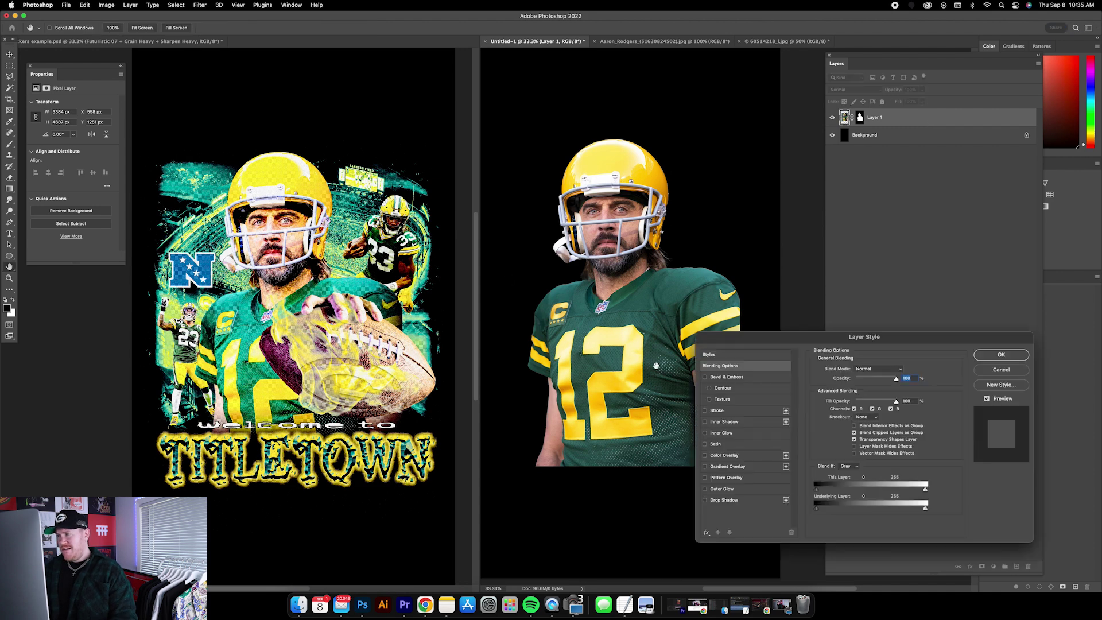
click(754, 468)
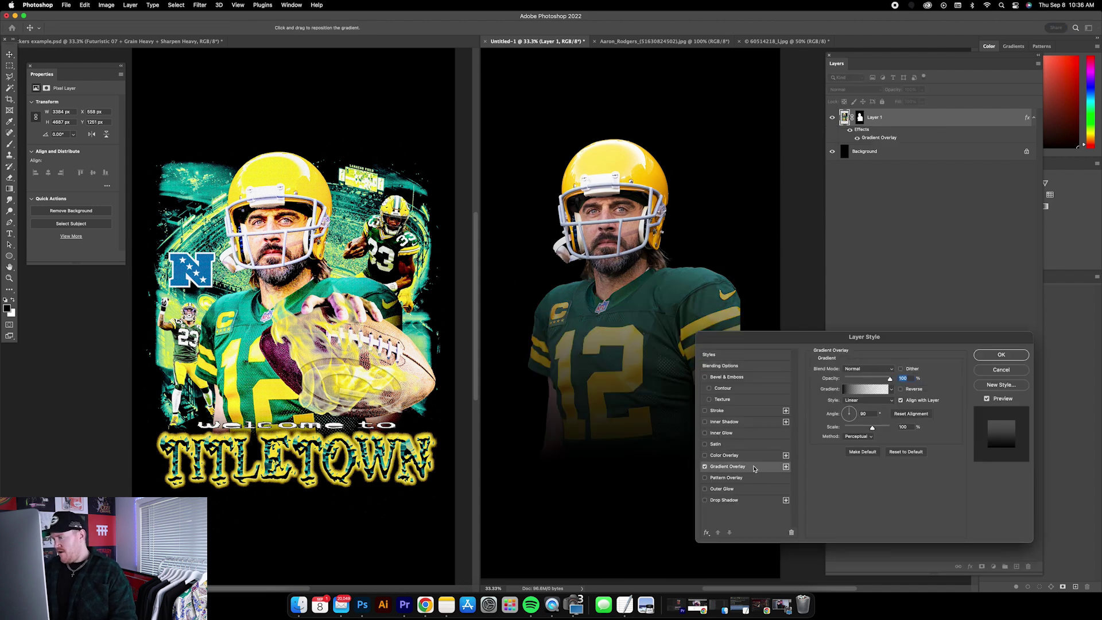
click(893, 390)
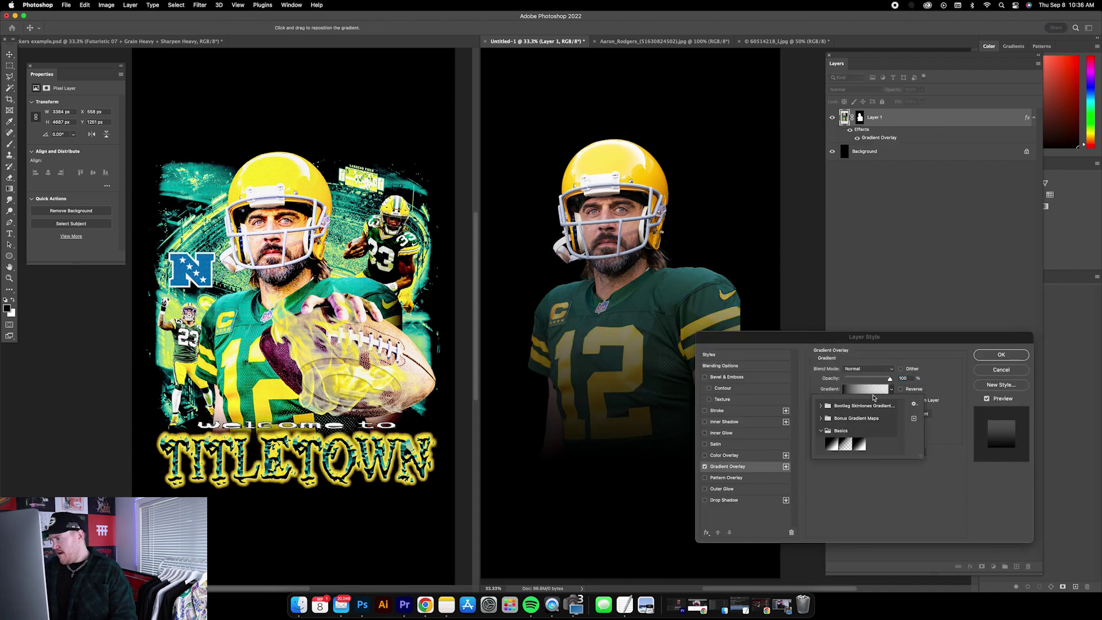
click(845, 446)
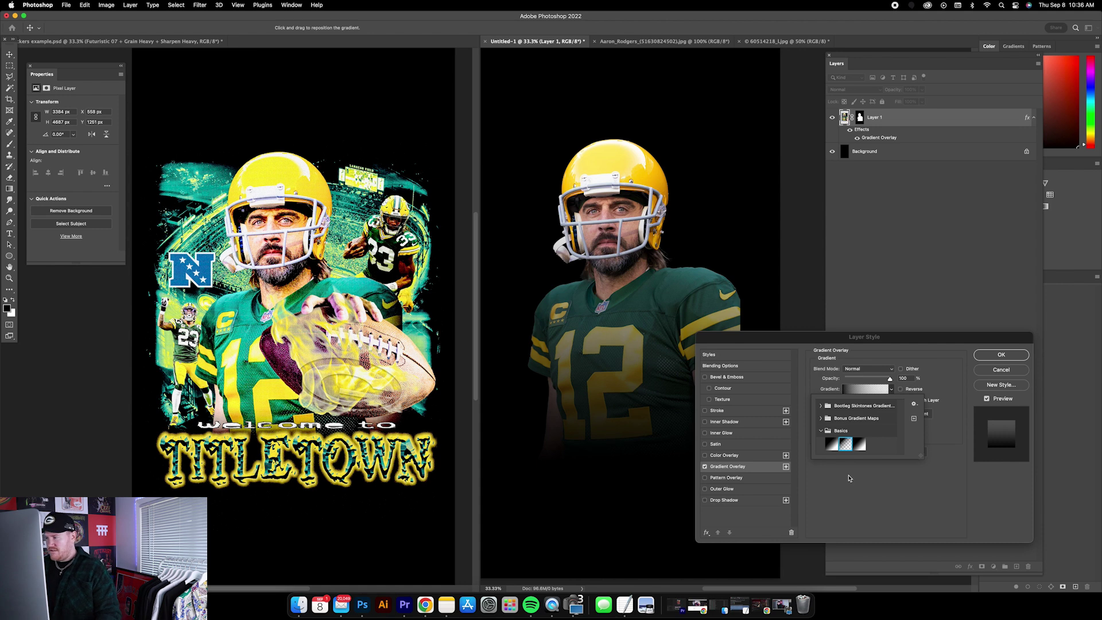
click(932, 489)
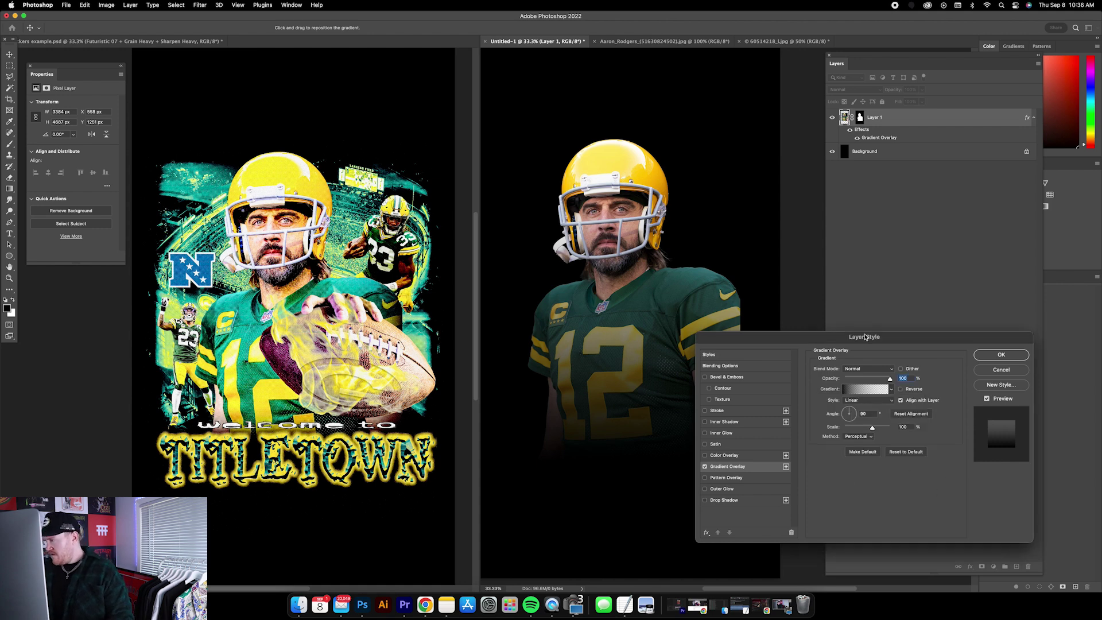
drag(866, 338, 902, 345)
drag(909, 438, 882, 435)
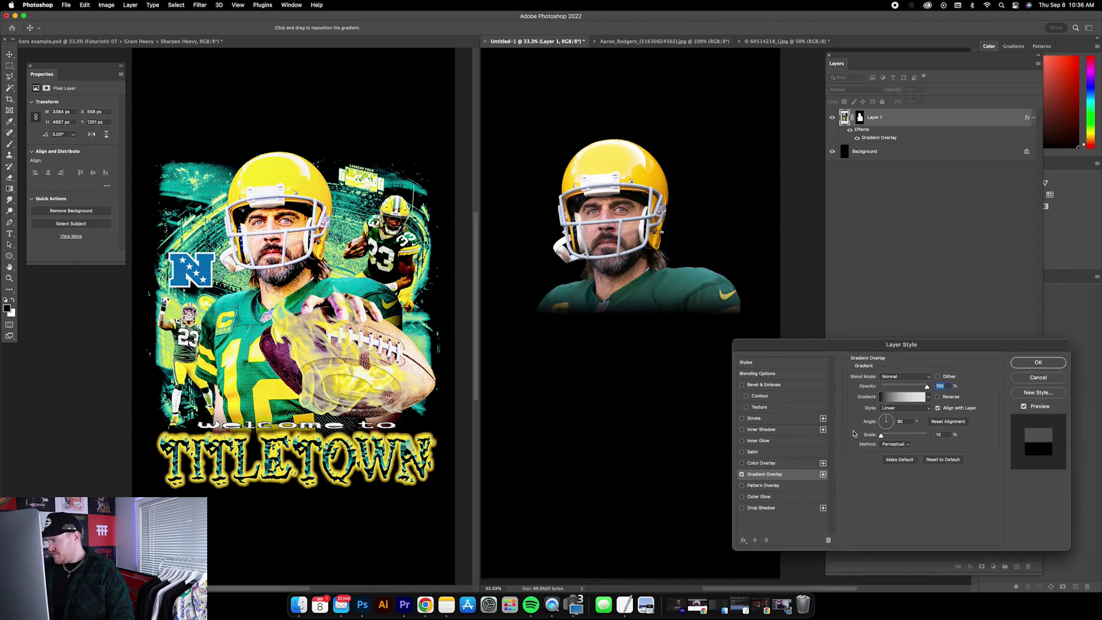
drag(623, 287, 630, 393)
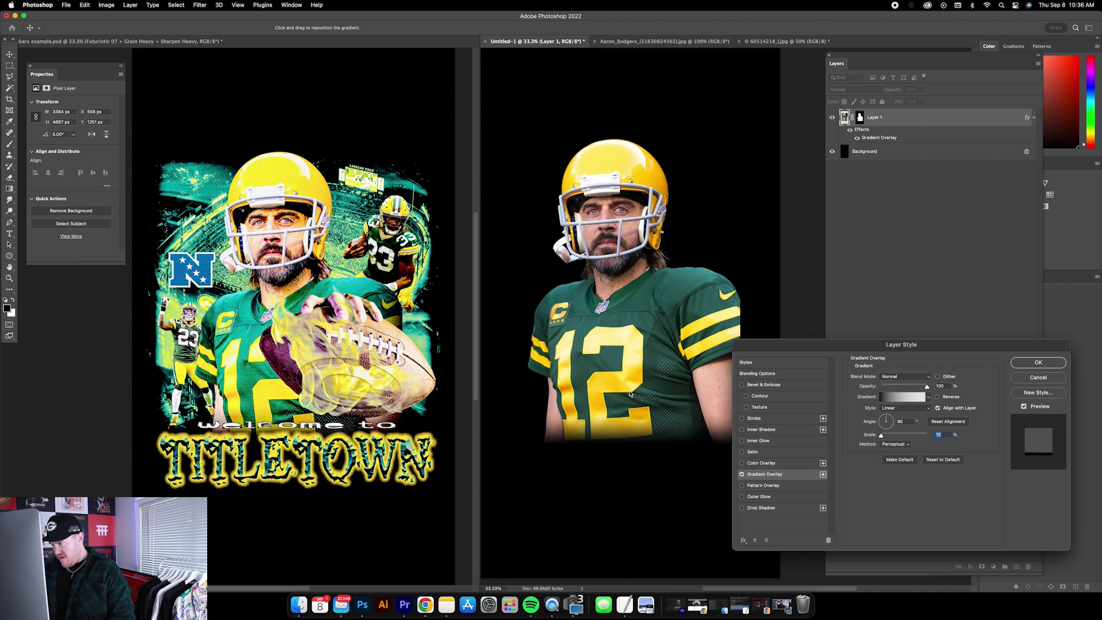
drag(913, 350, 981, 320)
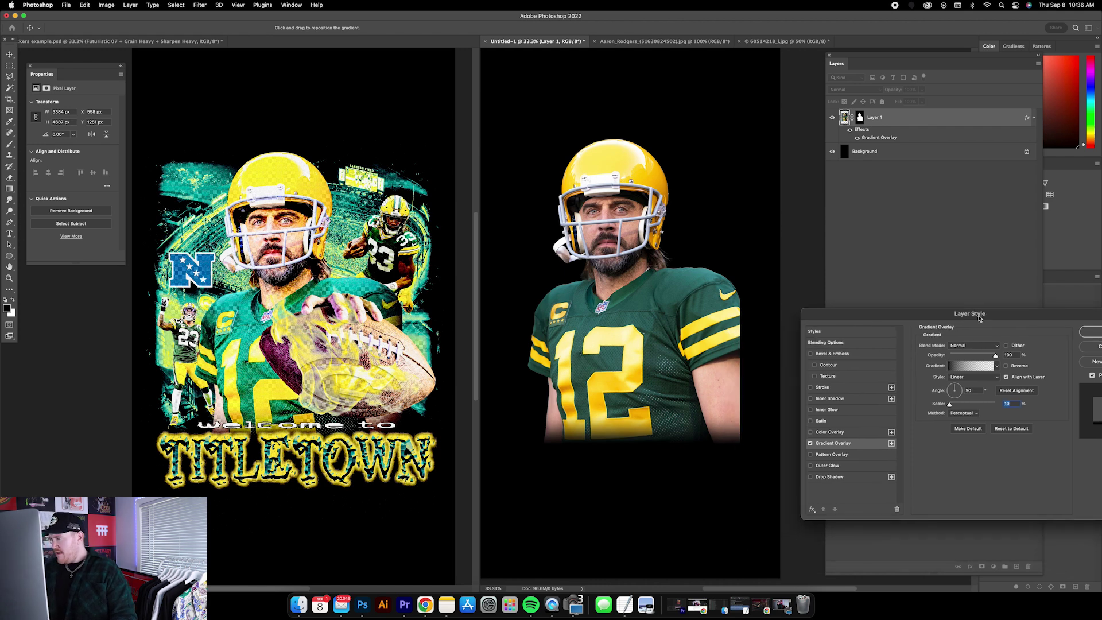
Step: Add a second Gradient Overlay at 180° angle and 28% scale darkening the right side
click(892, 444)
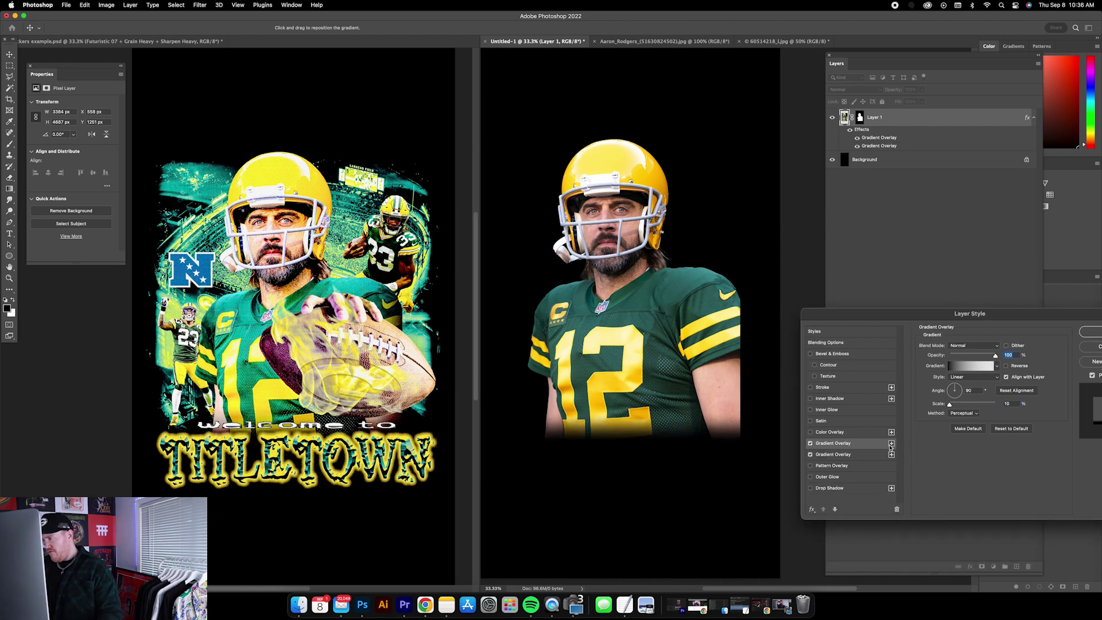
double_click(969, 391)
text(180)
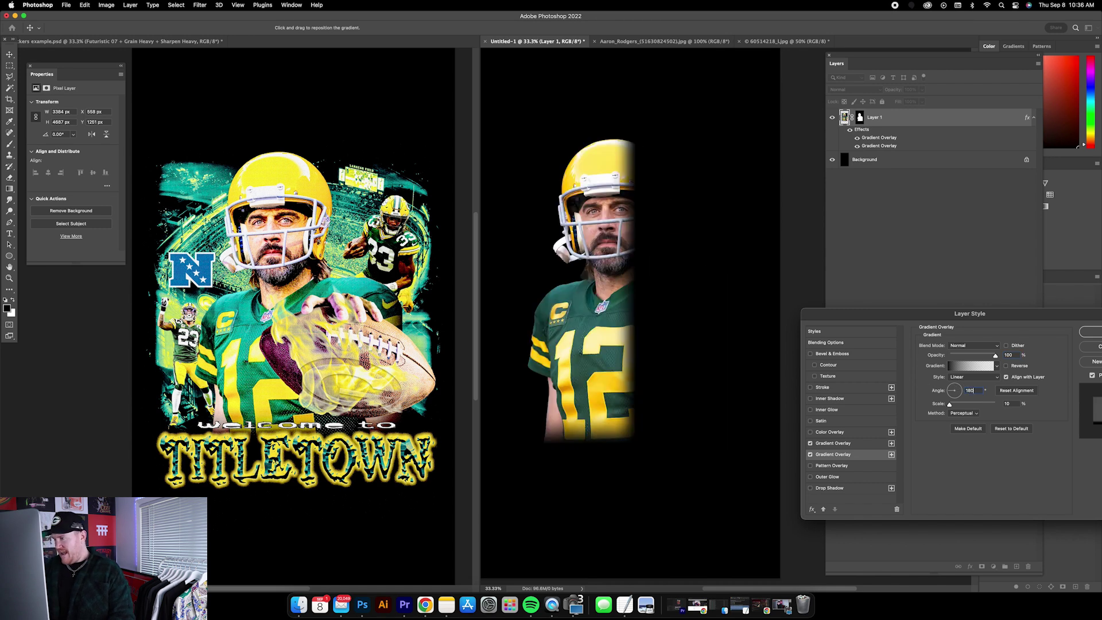
drag(549, 251, 692, 251)
drag(950, 404, 954, 406)
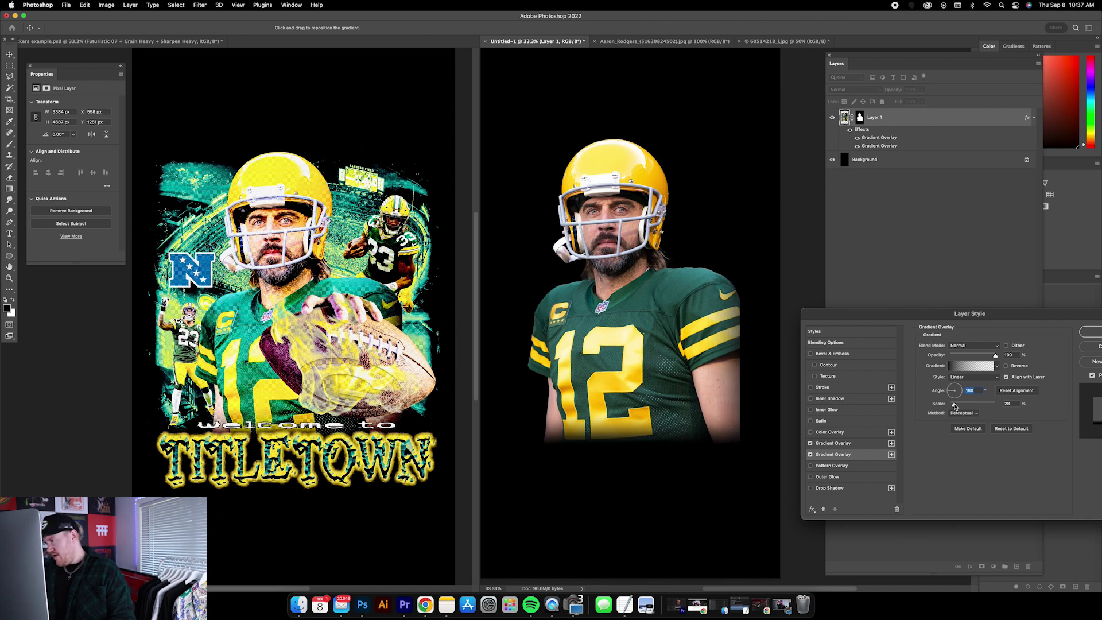
drag(701, 341, 781, 335)
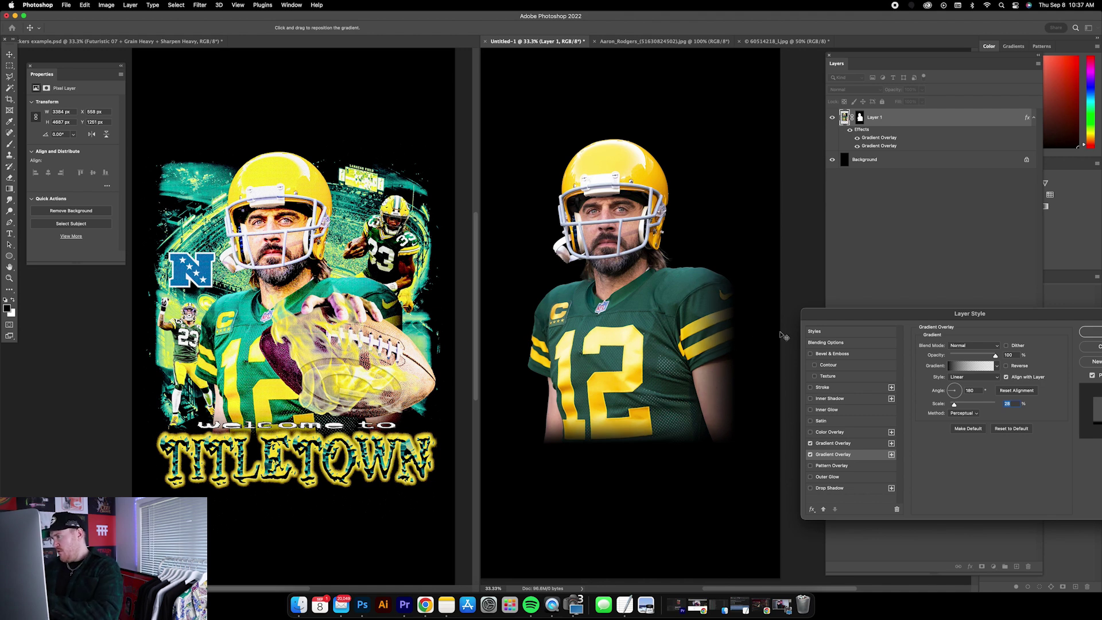
drag(751, 339, 757, 337)
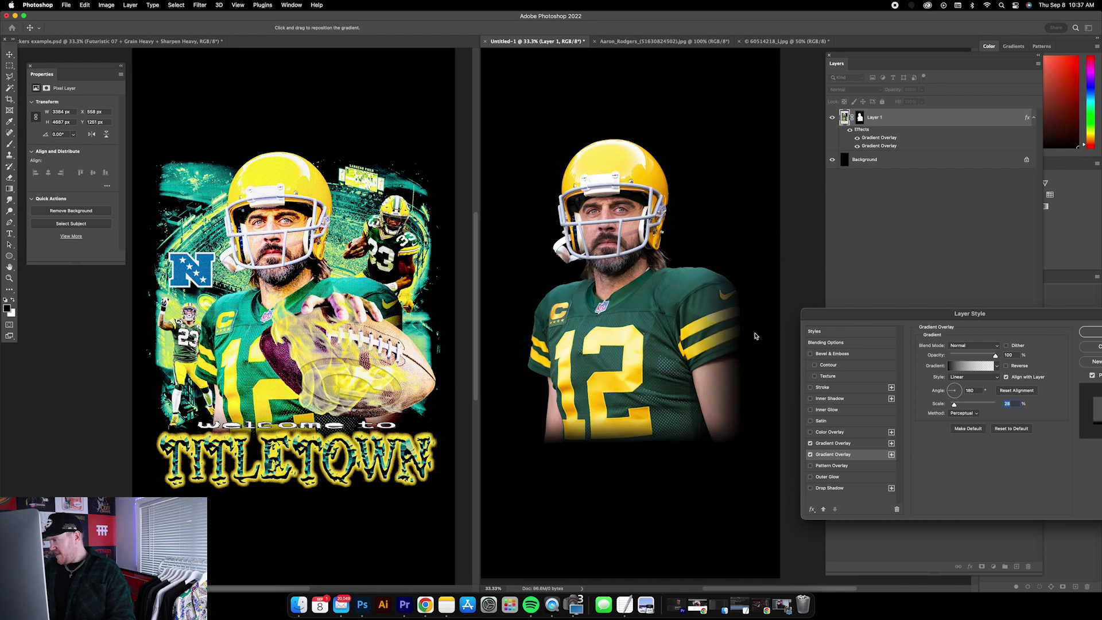
Step: Accept both Gradient Overlays, then view the 60514218_l.jpg football photo and its Chrome source page
click(1096, 332)
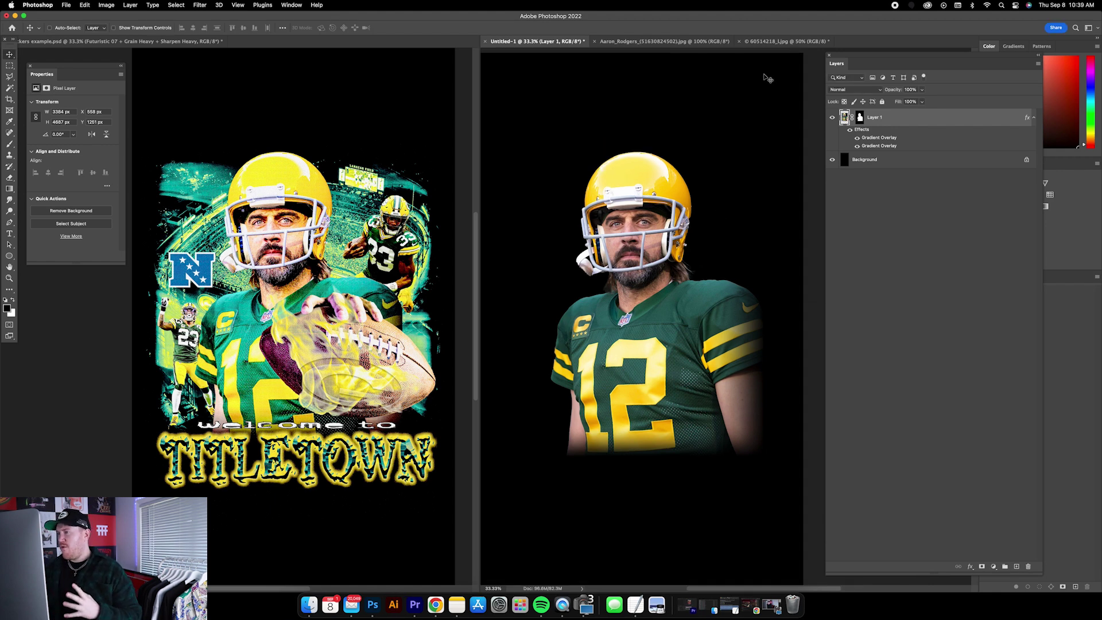
click(767, 42)
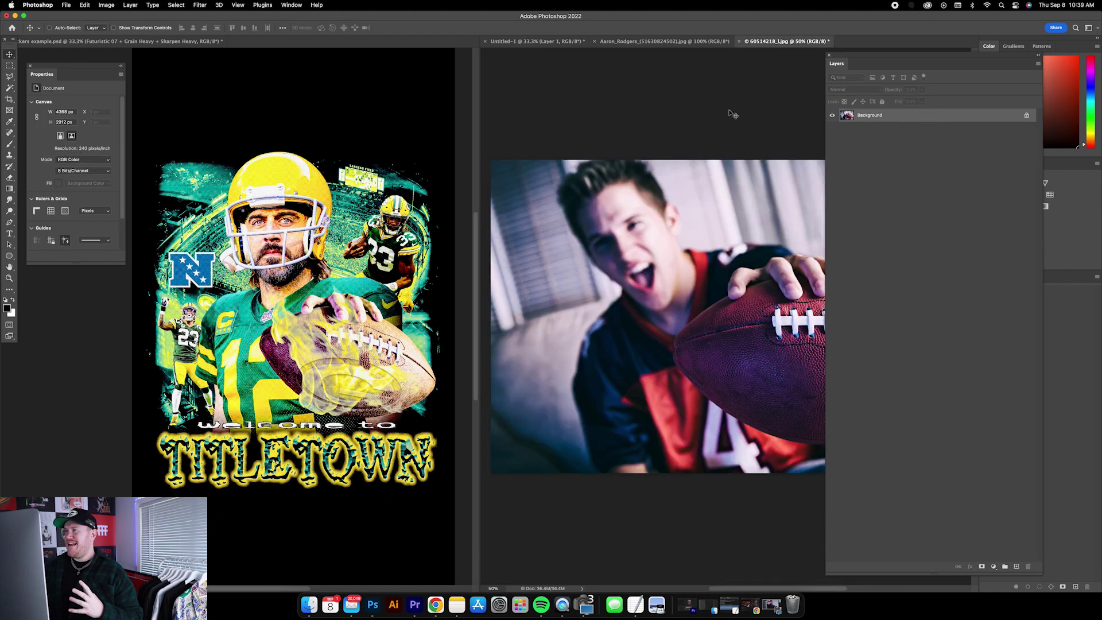
scroll(733, 114, right, 5)
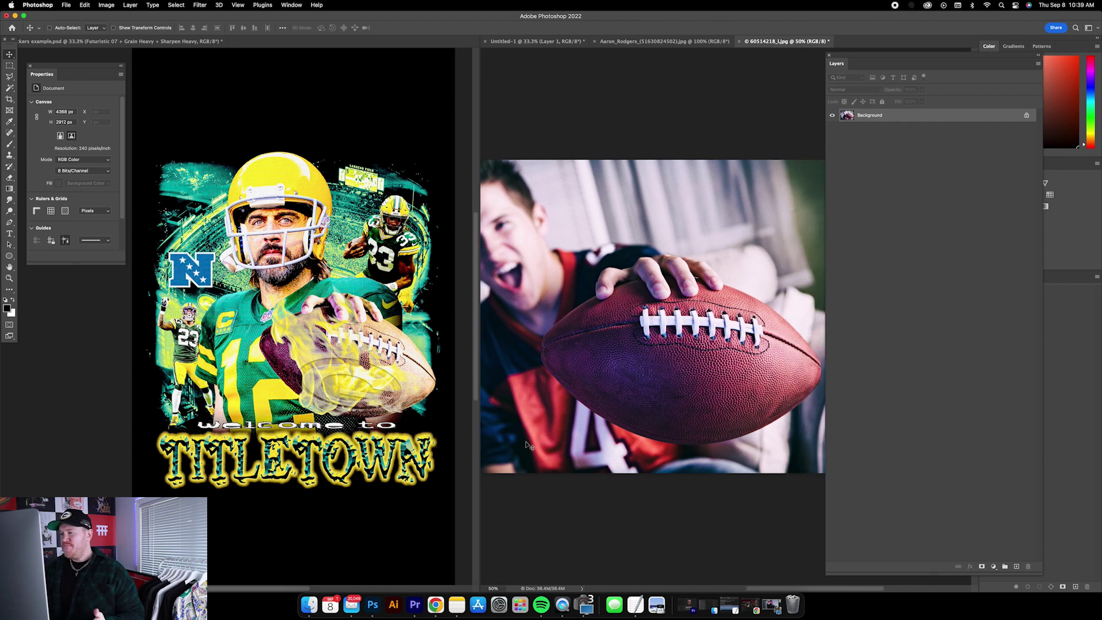
click(435, 602)
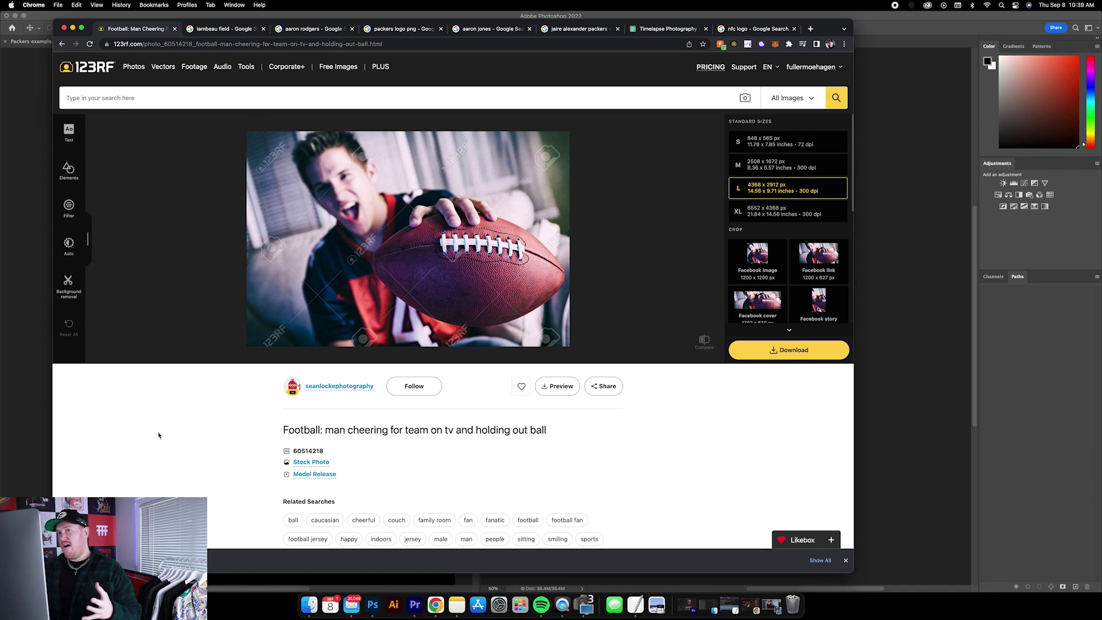
Step: Minimize Chrome after reviewing the 123RF page to get back to Photoshop
click(73, 29)
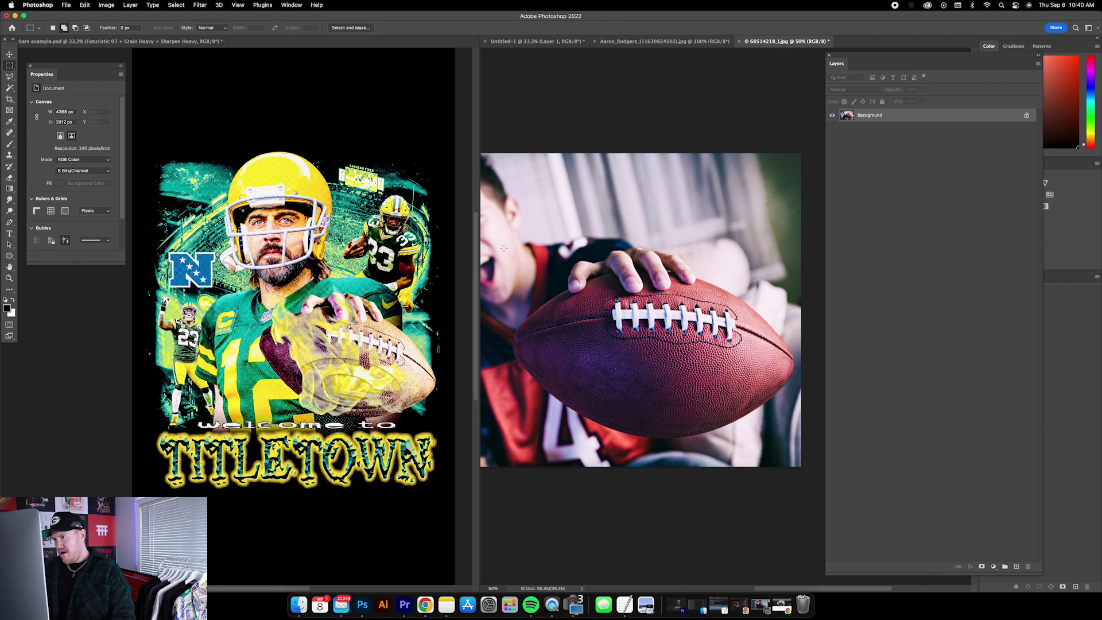
Step: Marquee and copy the football, then paste it as Layer 2 over the player's chest
drag(505, 246, 637, 388)
drag(503, 240, 798, 446)
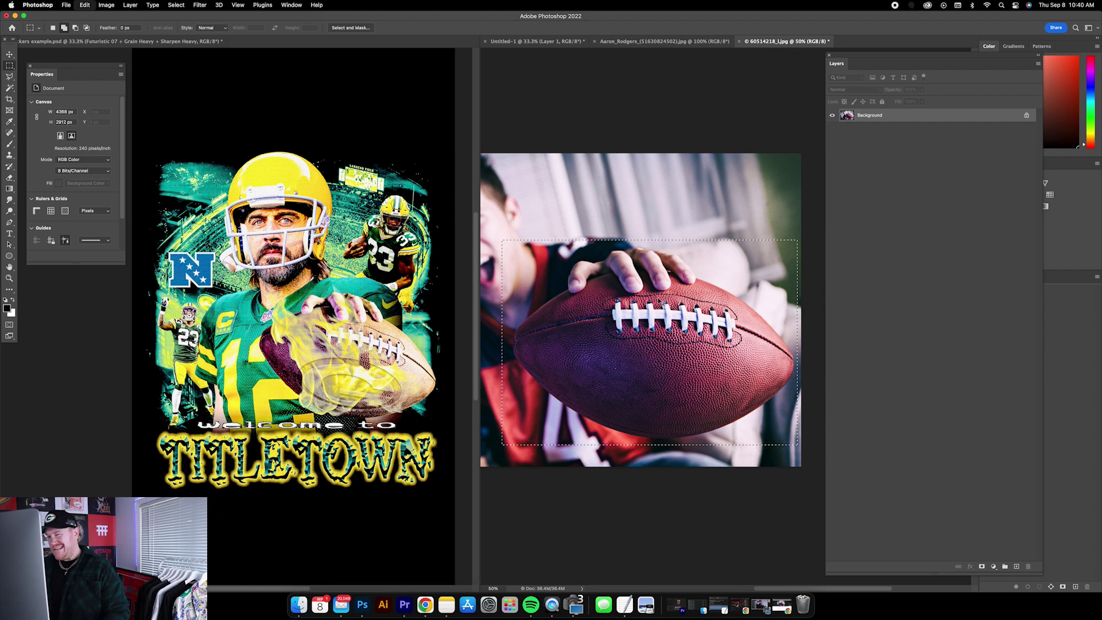
click(544, 44)
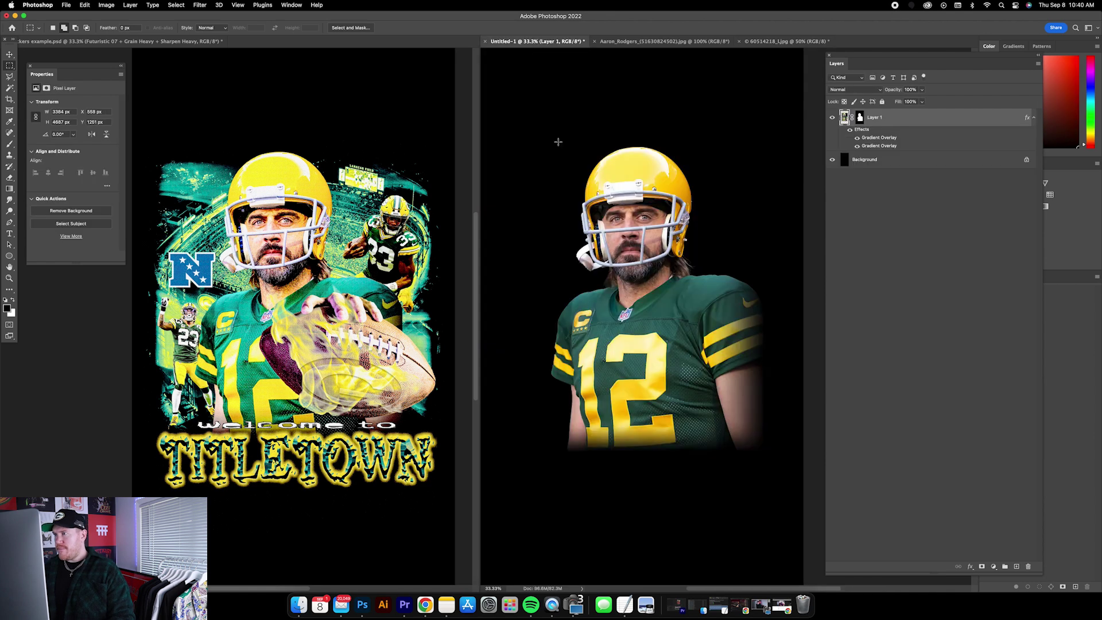
key(v)
scroll(660, 256, right, 2)
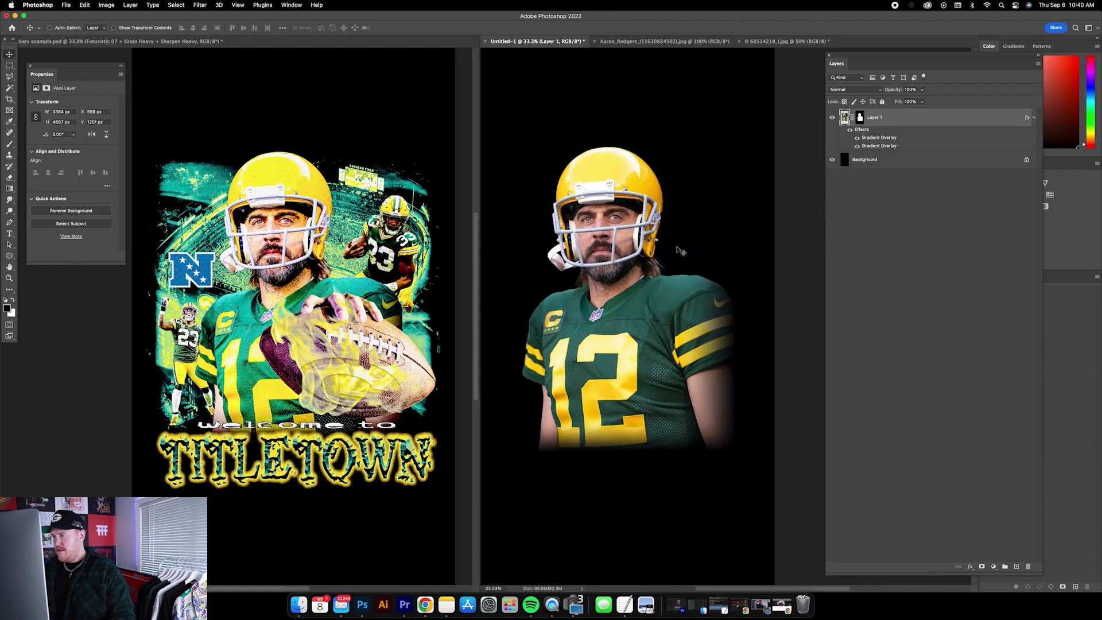
key(super+shift+alt+n)
key(super+v)
drag(658, 291, 685, 310)
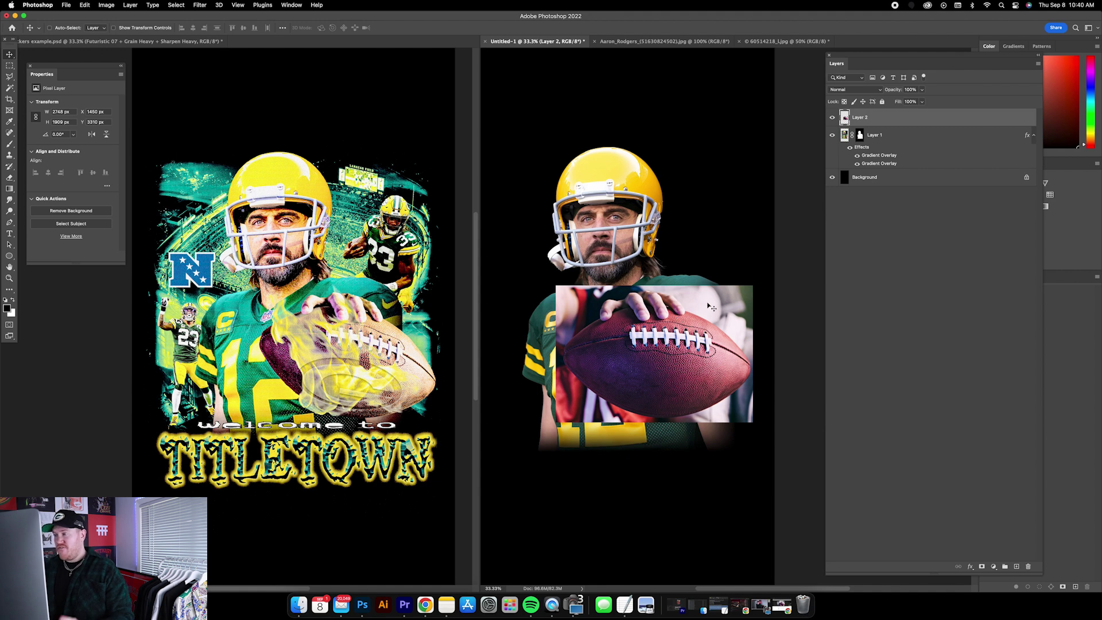
Step: Select Layer 2's mask and zoom in closely on the football's edge by the fingers
click(71, 210)
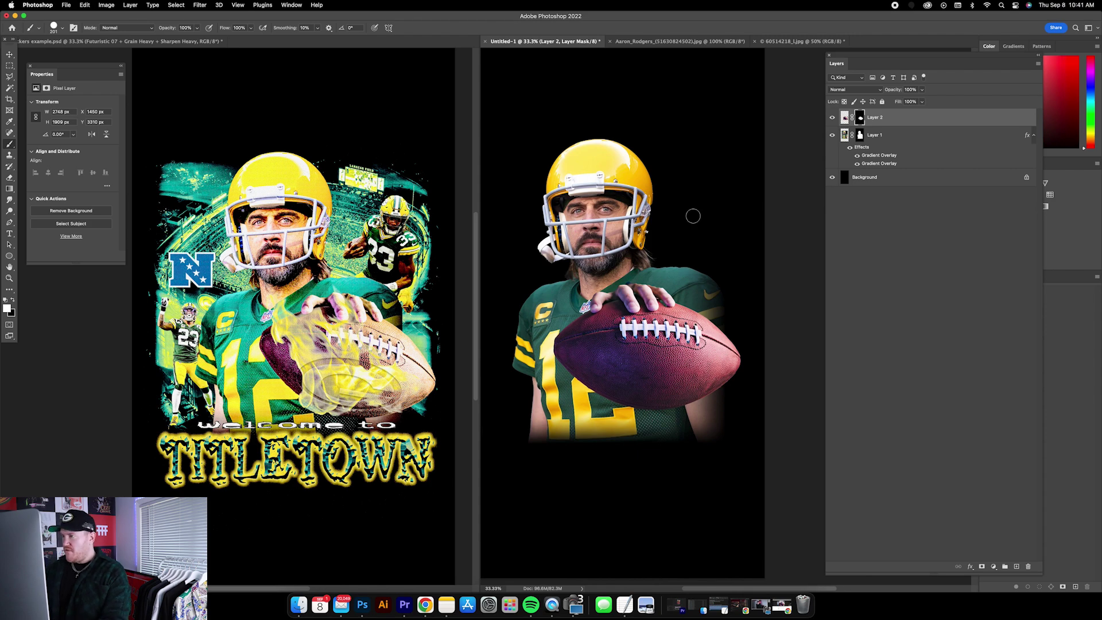
key(super+equal)
key(super+equal)
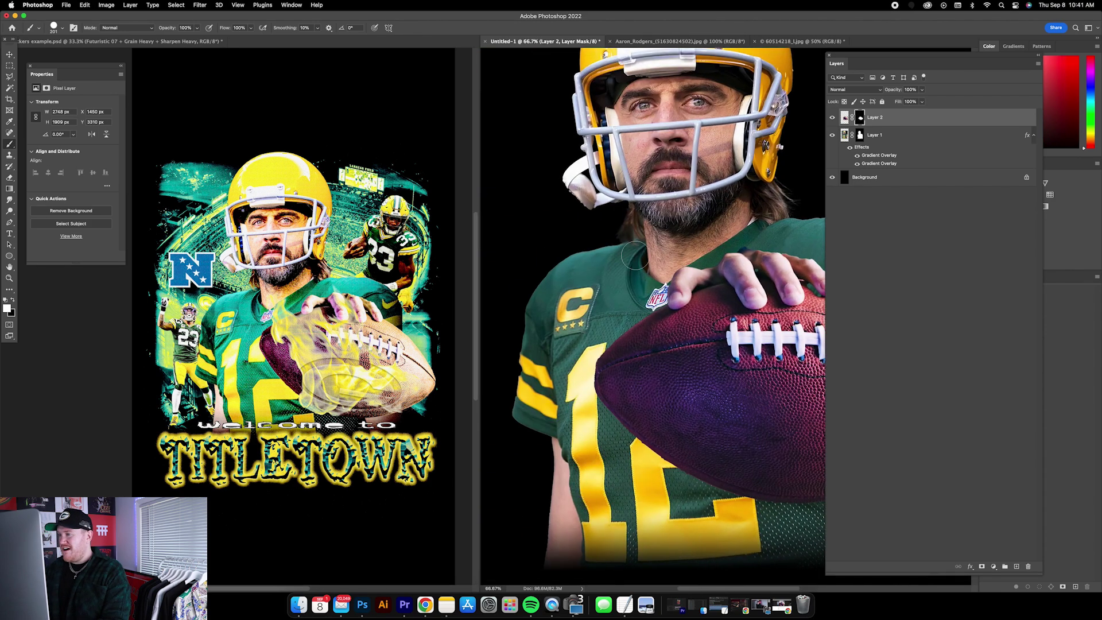
key(super+equal)
scroll(633, 251, left, 3)
key(super+equal)
scroll(640, 276, up, 2)
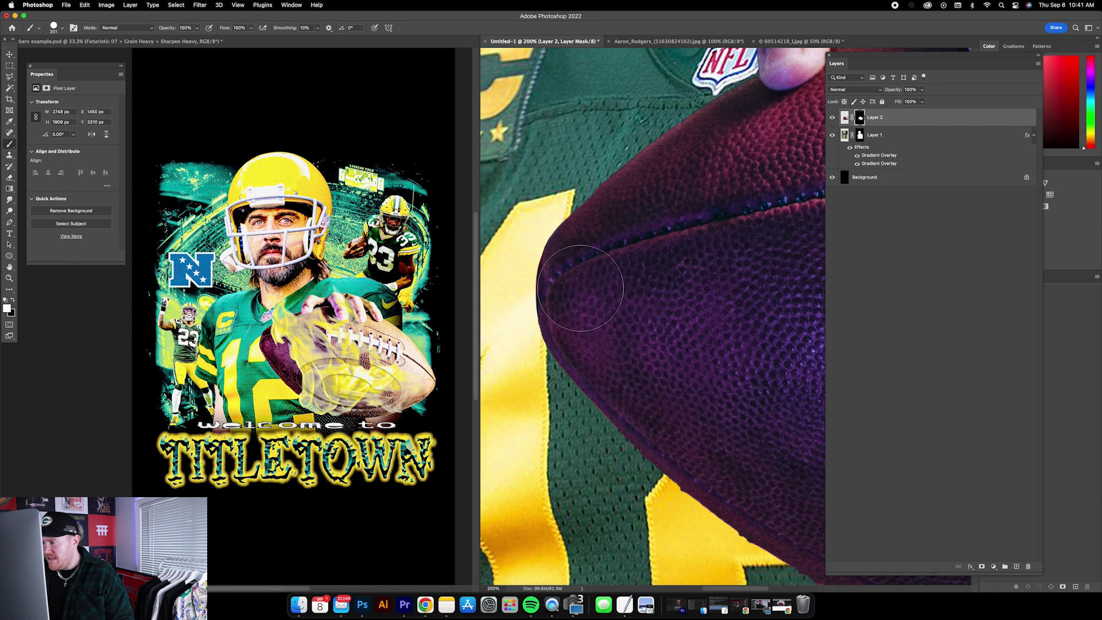
scroll(695, 299, right, 5)
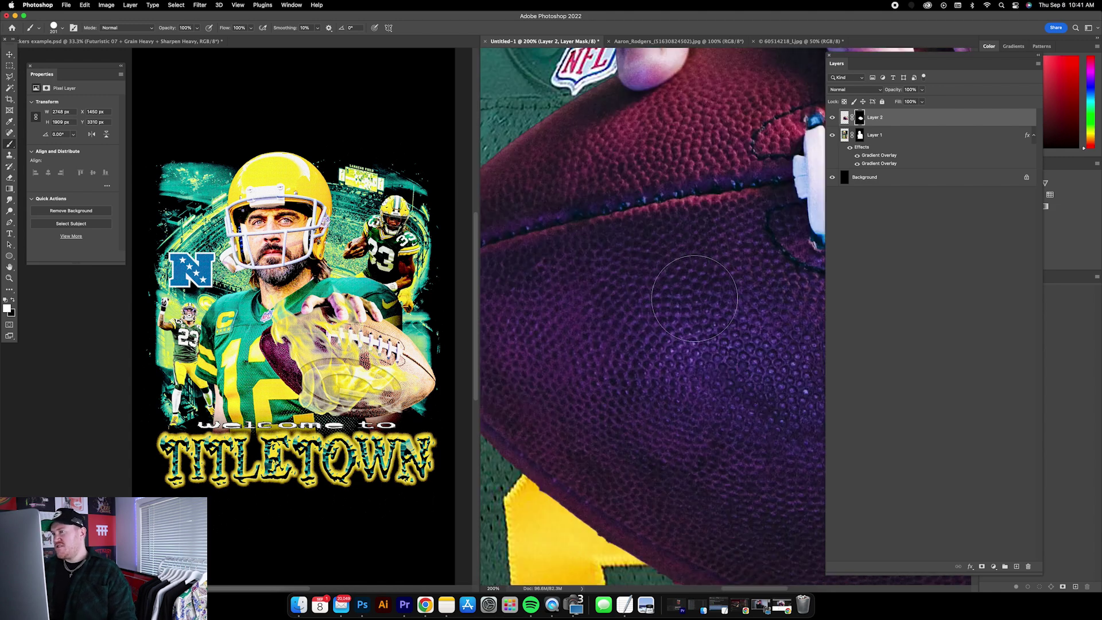
scroll(695, 299, up, 5)
scroll(695, 298, right, 3)
scroll(694, 299, up, 3)
scroll(695, 299, right, 4)
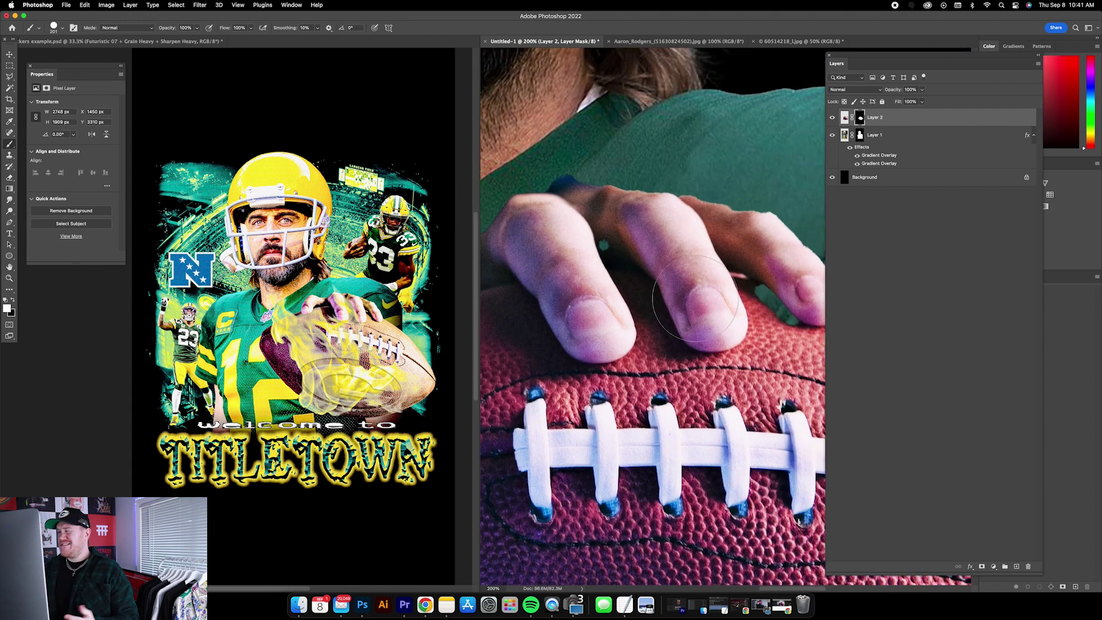
scroll(694, 299, down, 2)
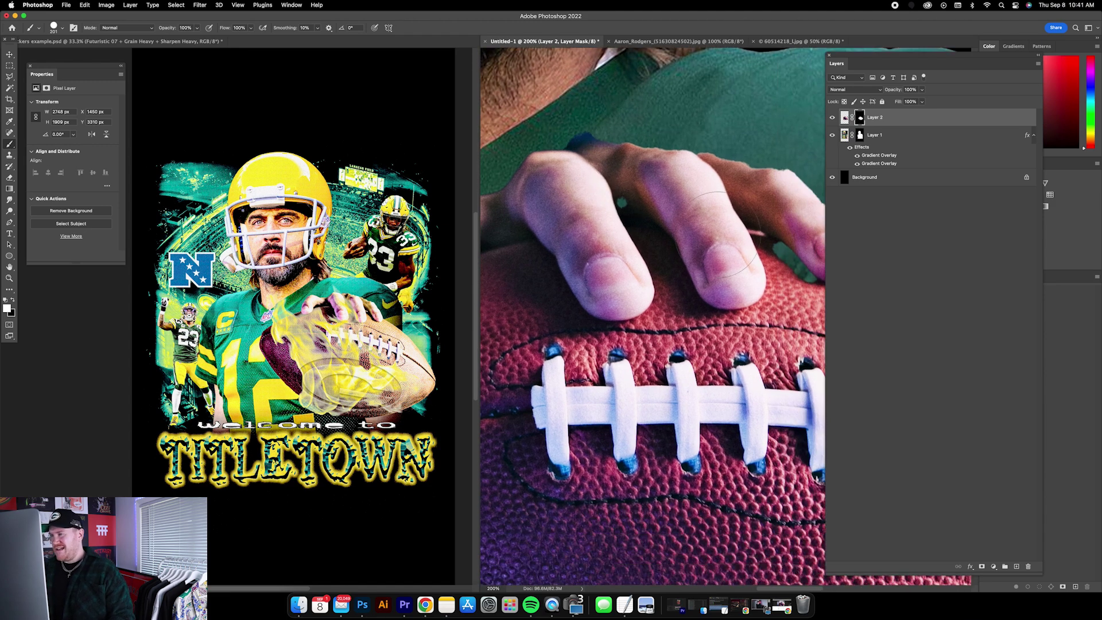
scroll(694, 298, left, 2)
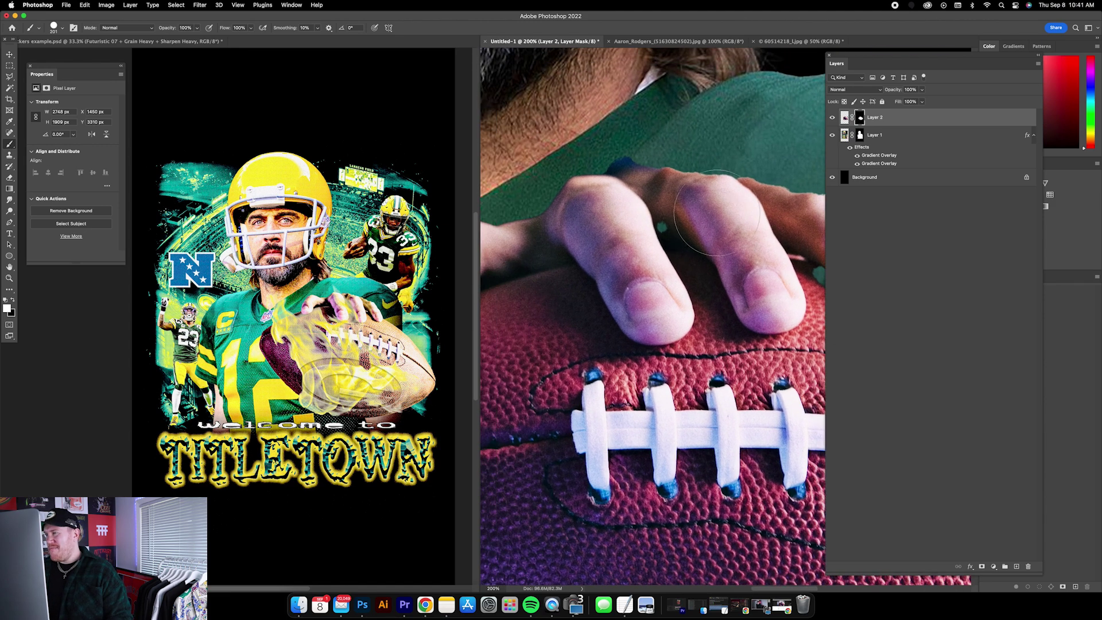
Step: Set the brush size to 55, then 25, and paint black over the dark blob along the knuckle
click(62, 29)
drag(67, 57, 60, 56)
click(606, 156)
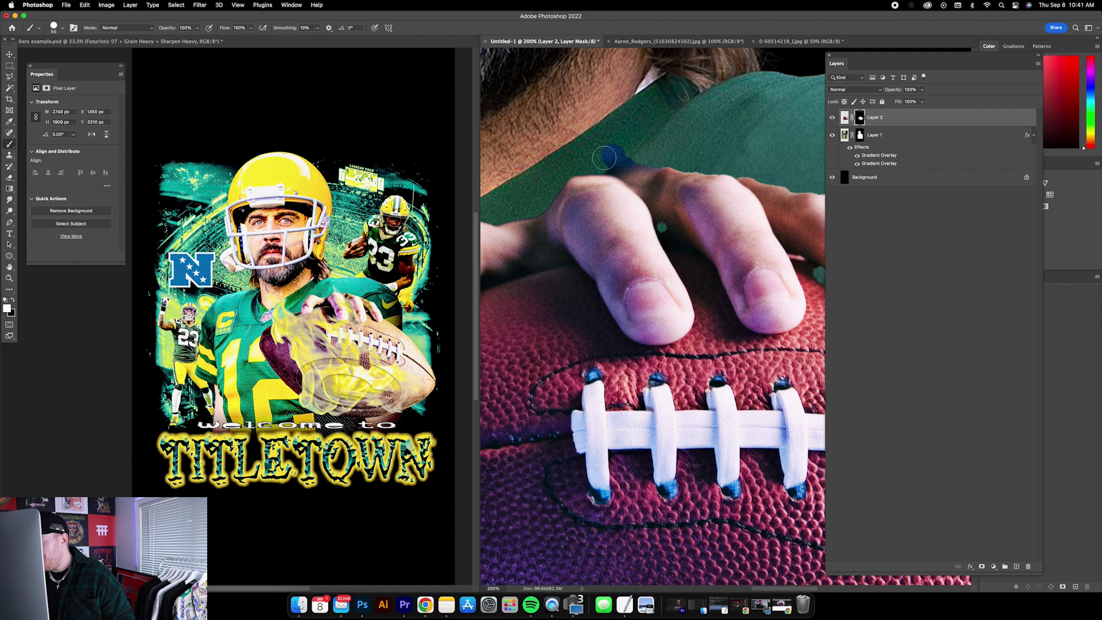
click(13, 300)
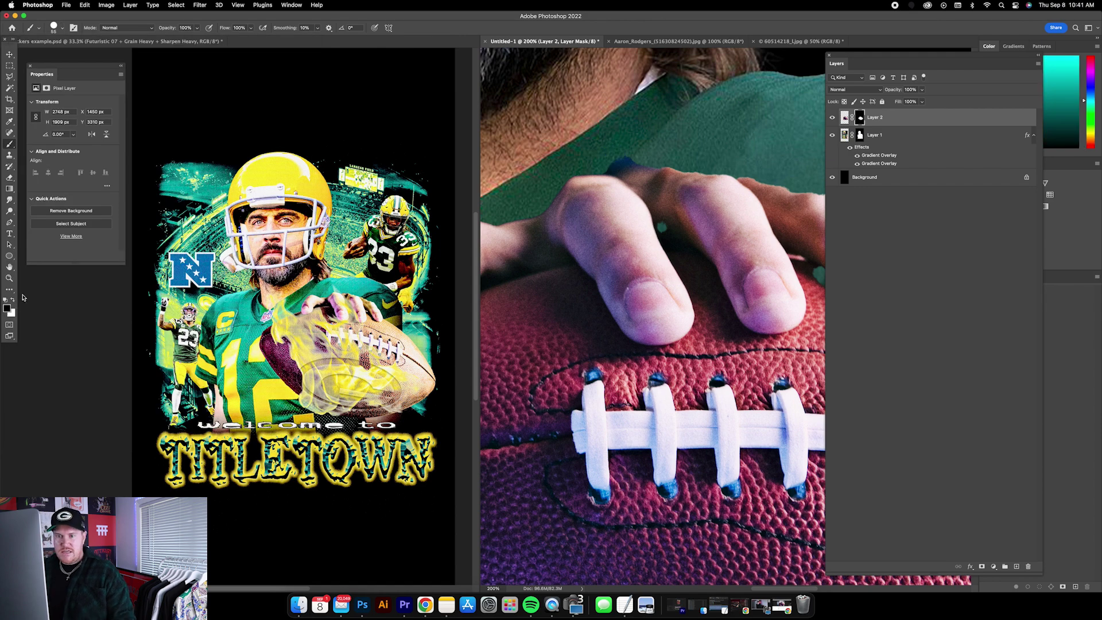
click(57, 30)
drag(60, 57, 55, 56)
click(599, 164)
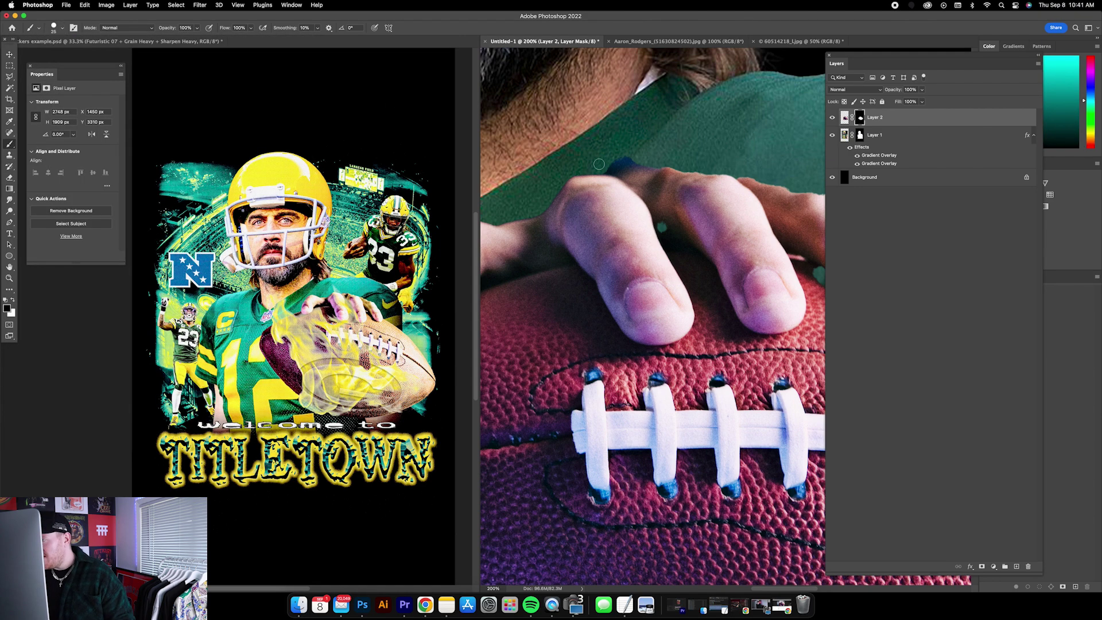
drag(606, 169, 594, 167)
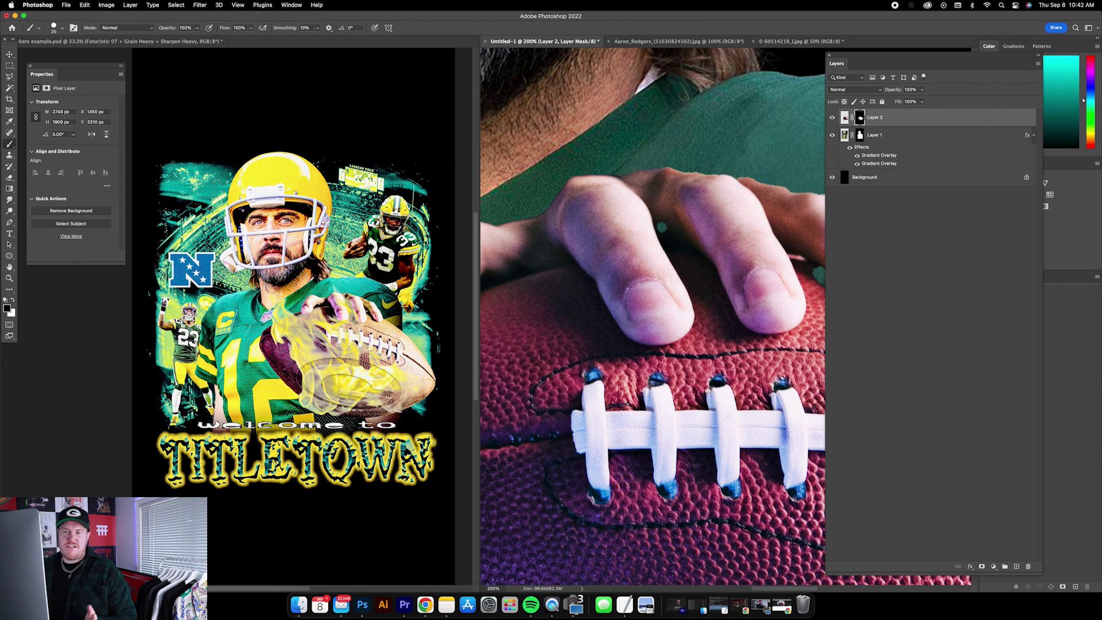
Step: Switch to white and paint back the football showing between the two fingers
scroll(672, 222, right, 3)
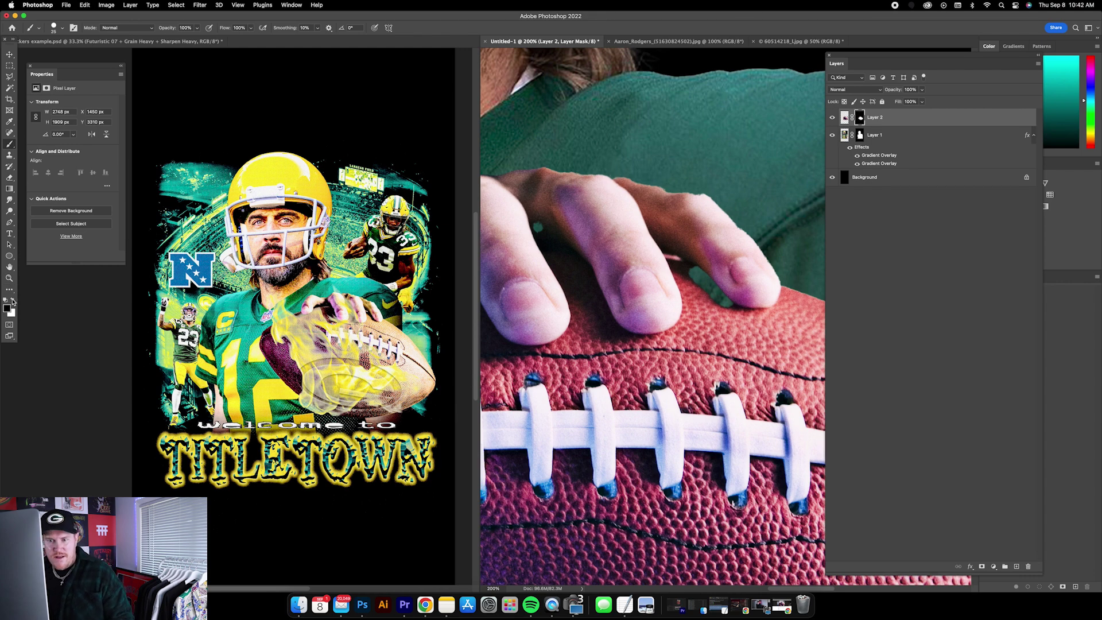
key(x)
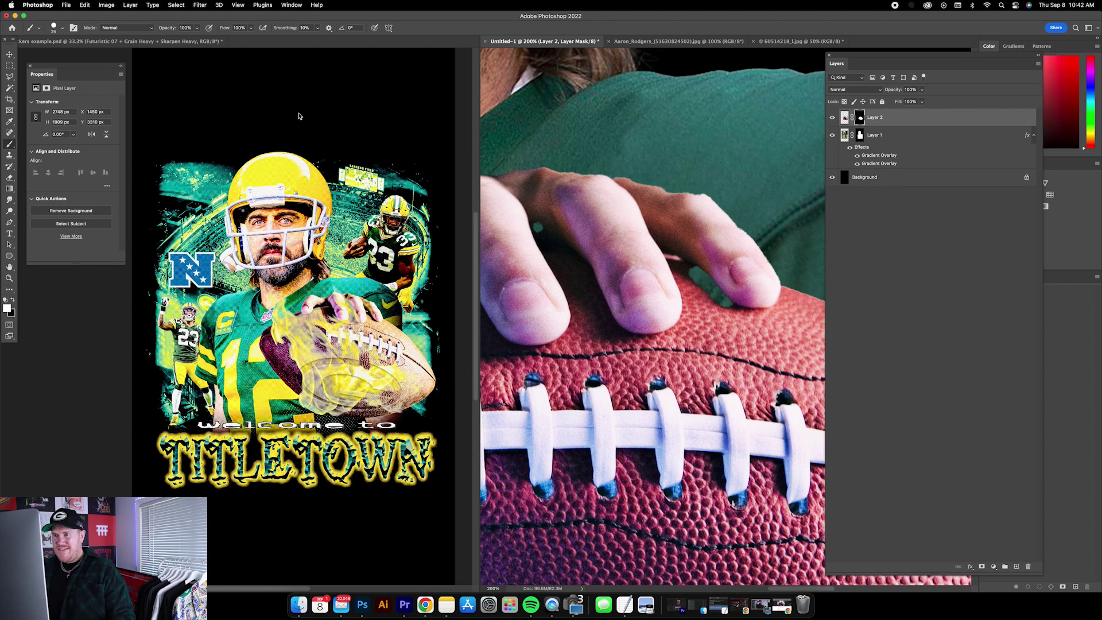
click(12, 299)
click(13, 299)
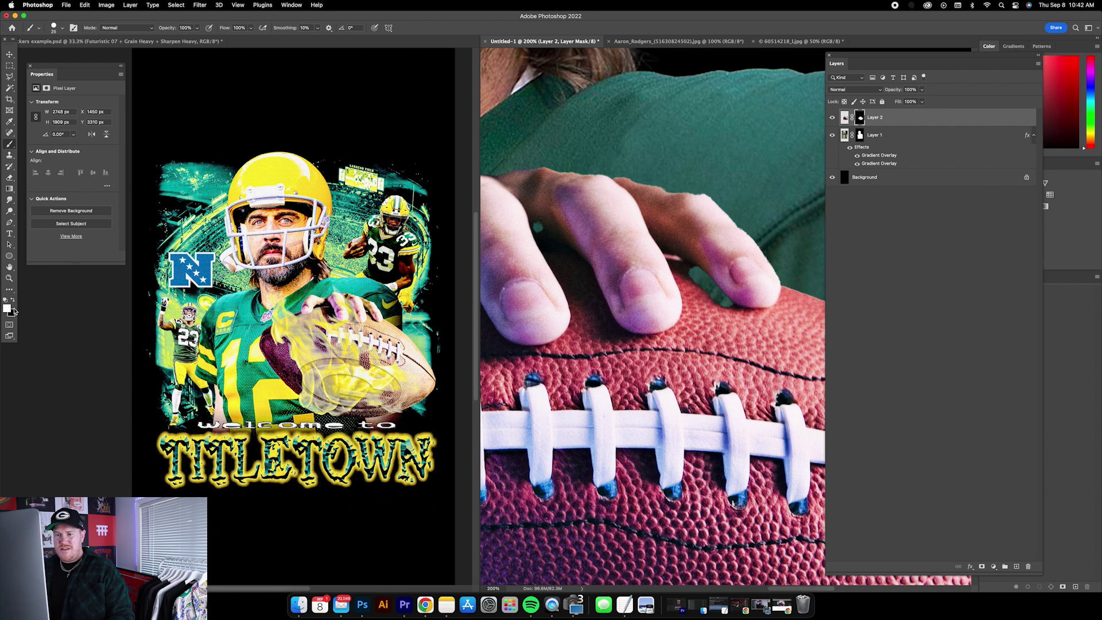
key(x)
key(x)
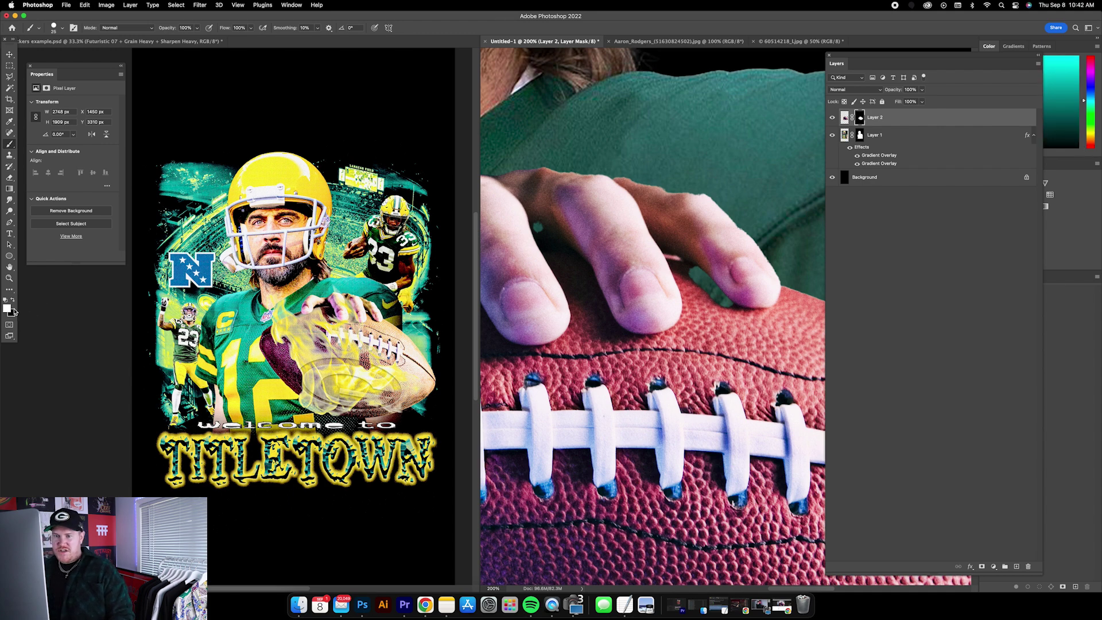
key(x)
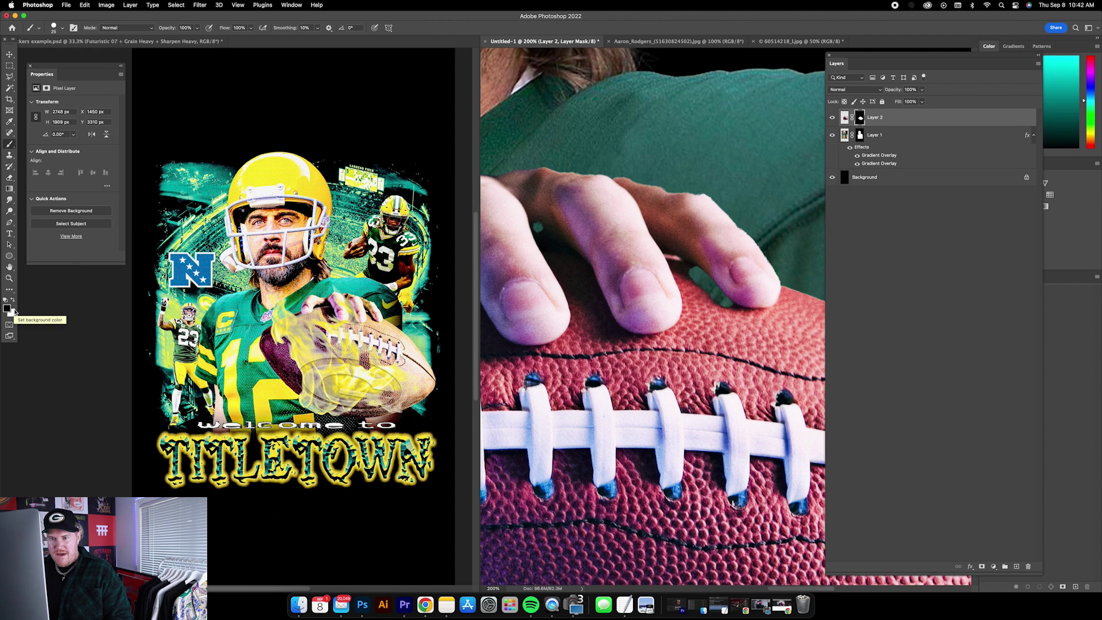
scroll(680, 268, right, 5)
scroll(606, 293, right, 1)
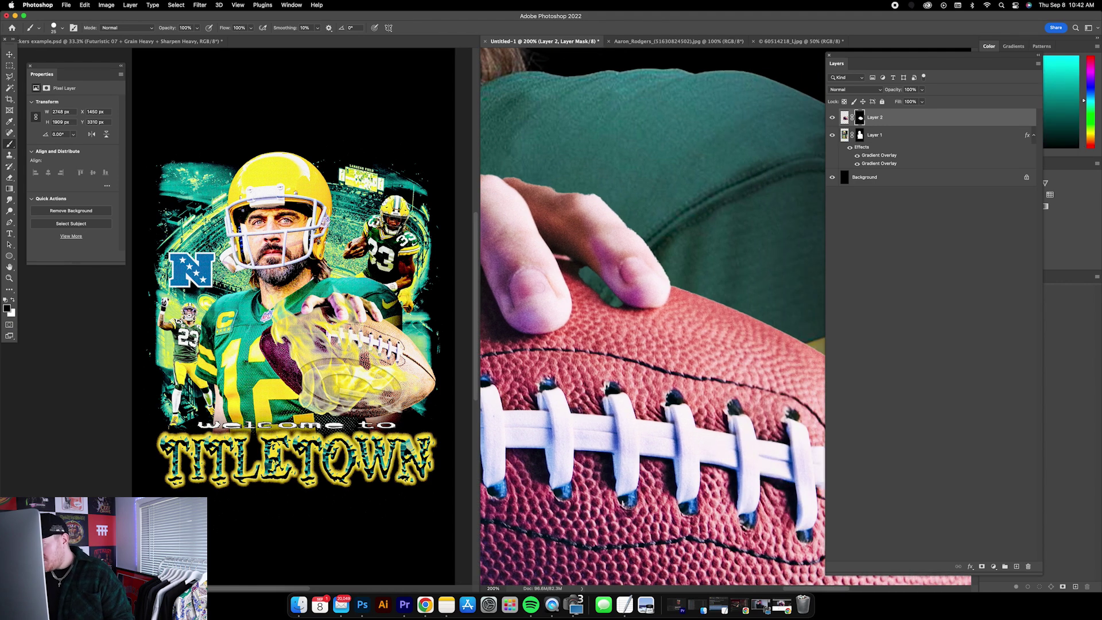
click(13, 299)
drag(595, 270, 567, 275)
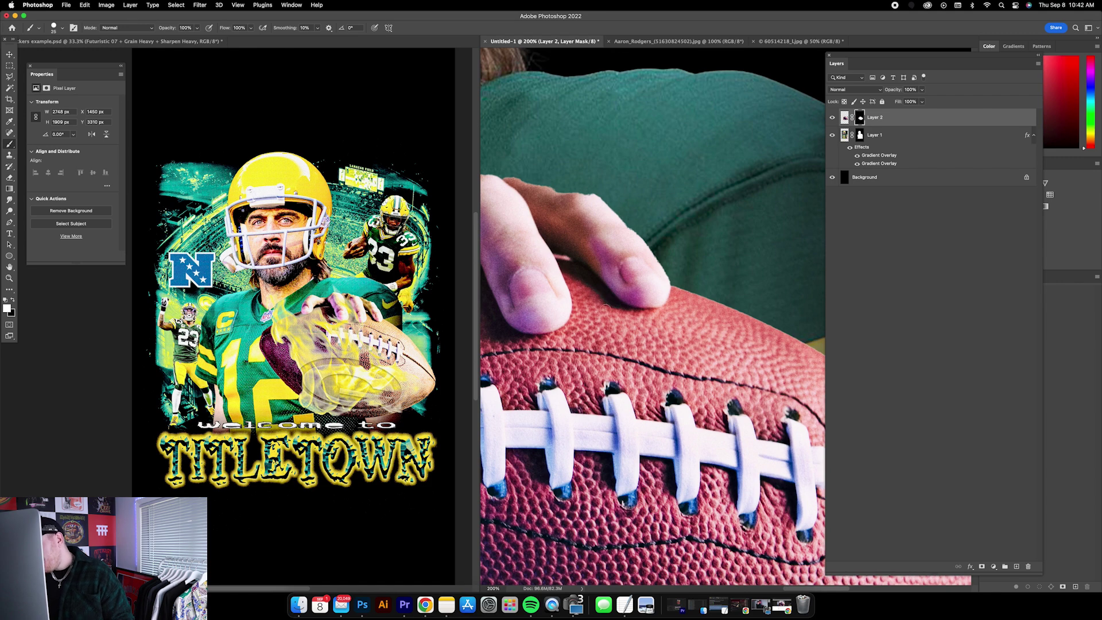
Step: Toggle the painting colour back to black and zoom out to view the whole composite
scroll(639, 306, up, 5)
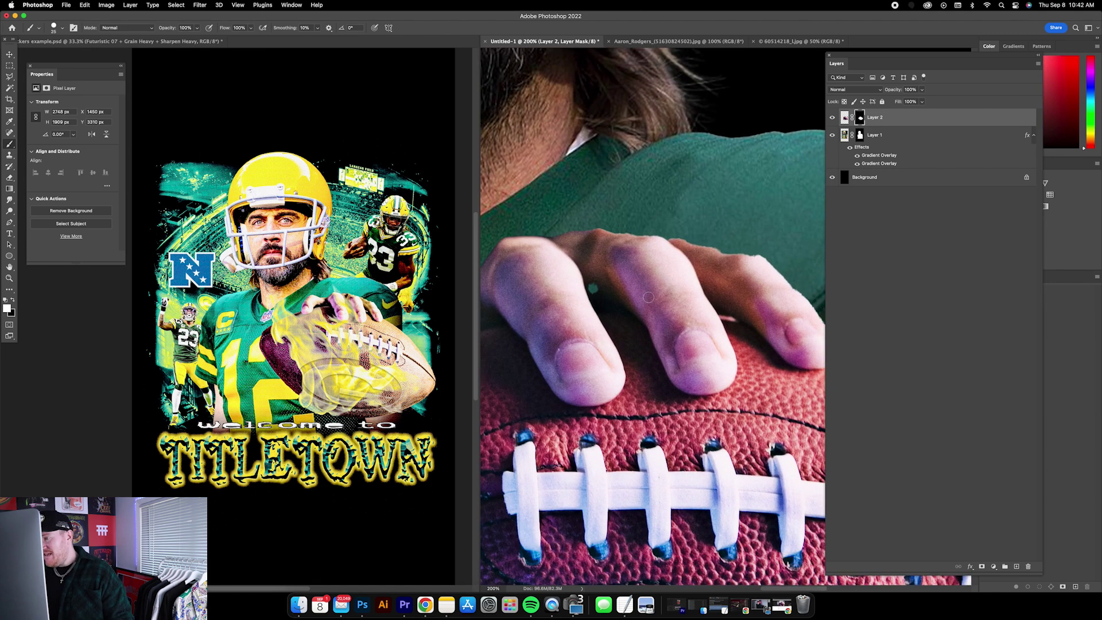
scroll(605, 285, right, 3)
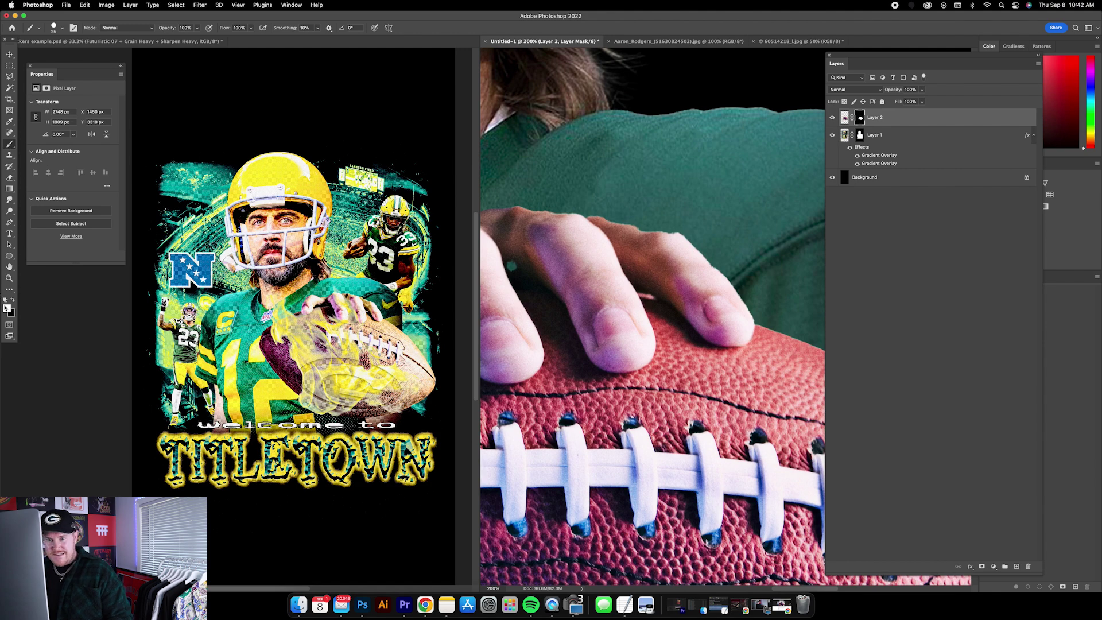
click(12, 300)
key(x)
scroll(566, 220, right, 3)
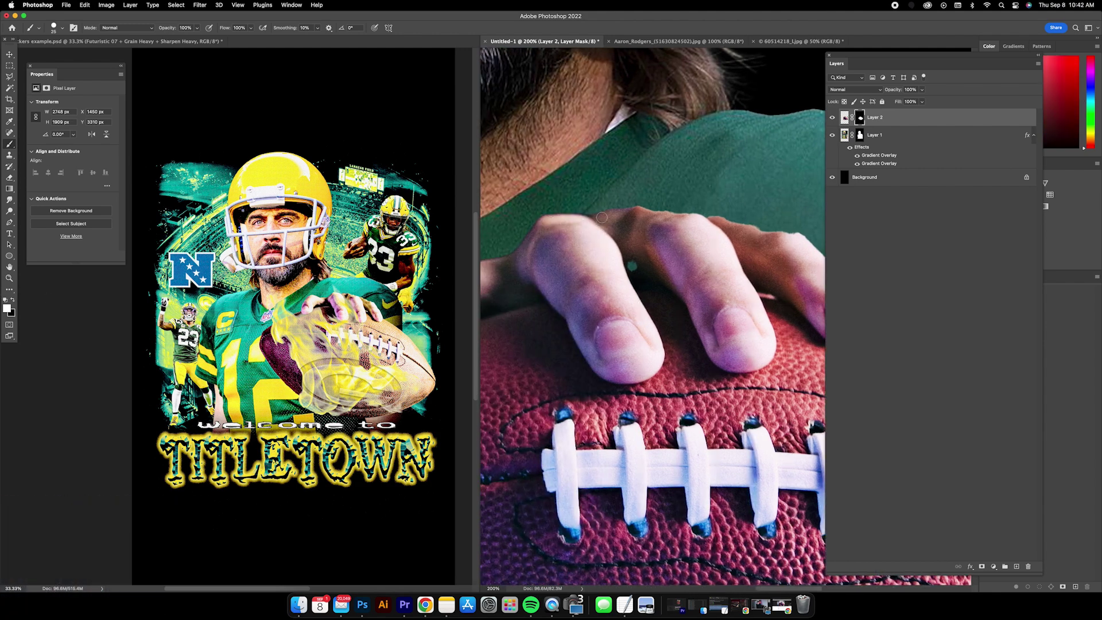
key(super+minus)
key(super+minus)
key(super+minus)
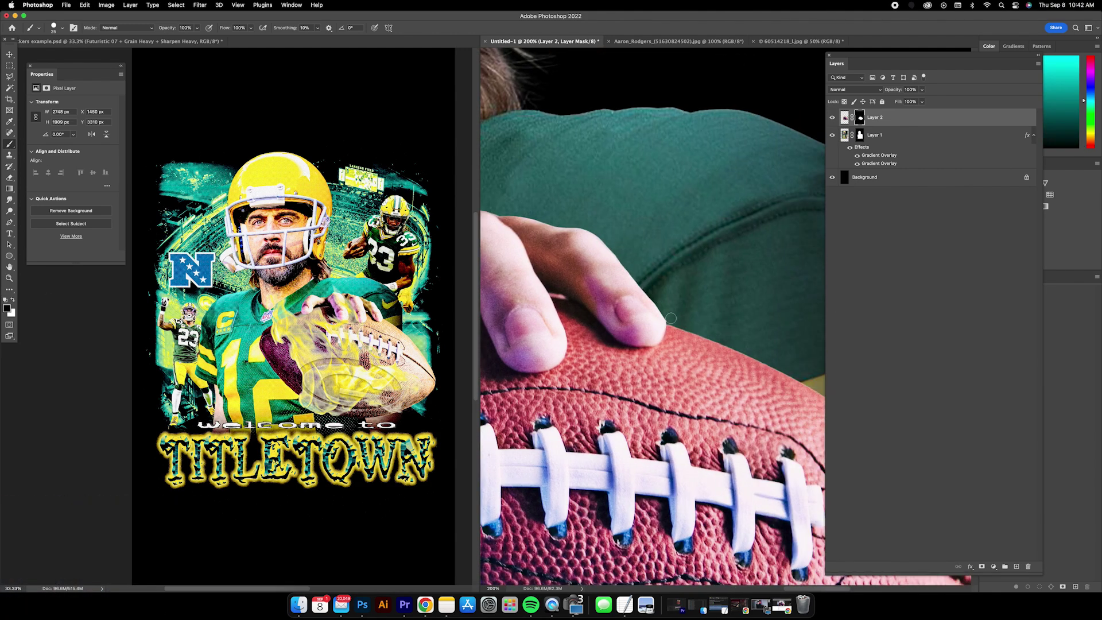
scroll(628, 261, up, 3)
key(x)
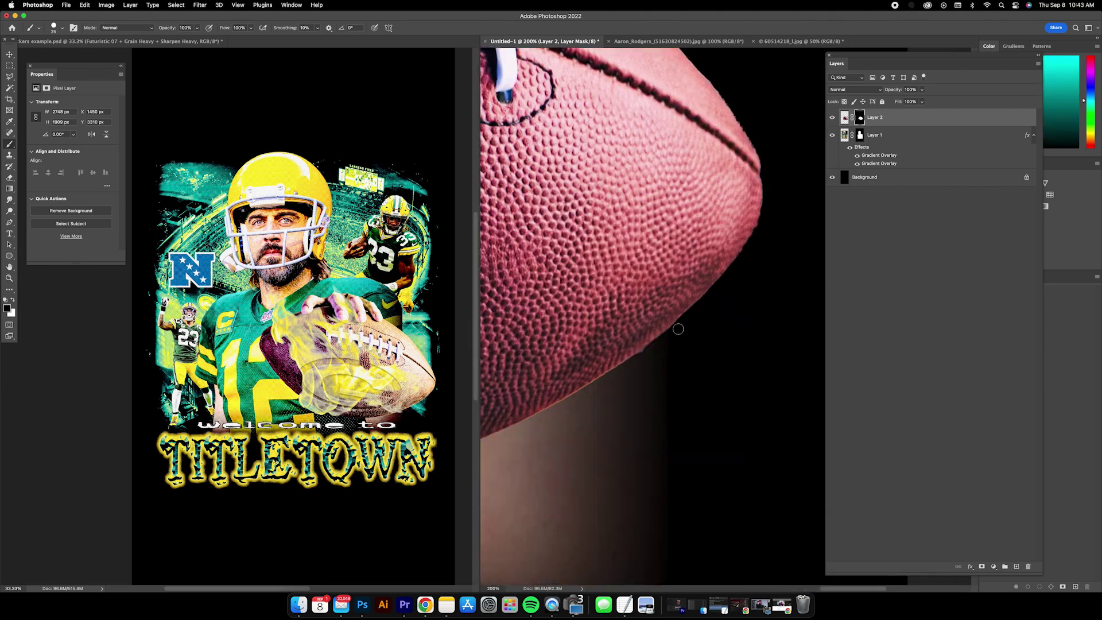
scroll(632, 258, down, 3)
scroll(704, 409, up, 3)
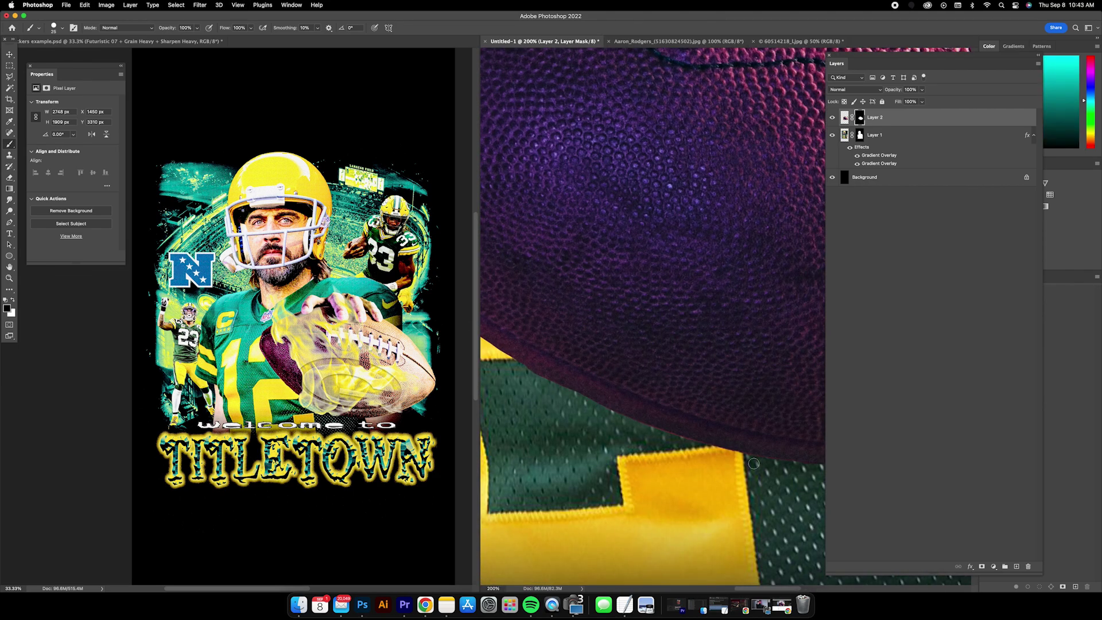
key(super+minus)
key(super+minus)
key(super+minus)
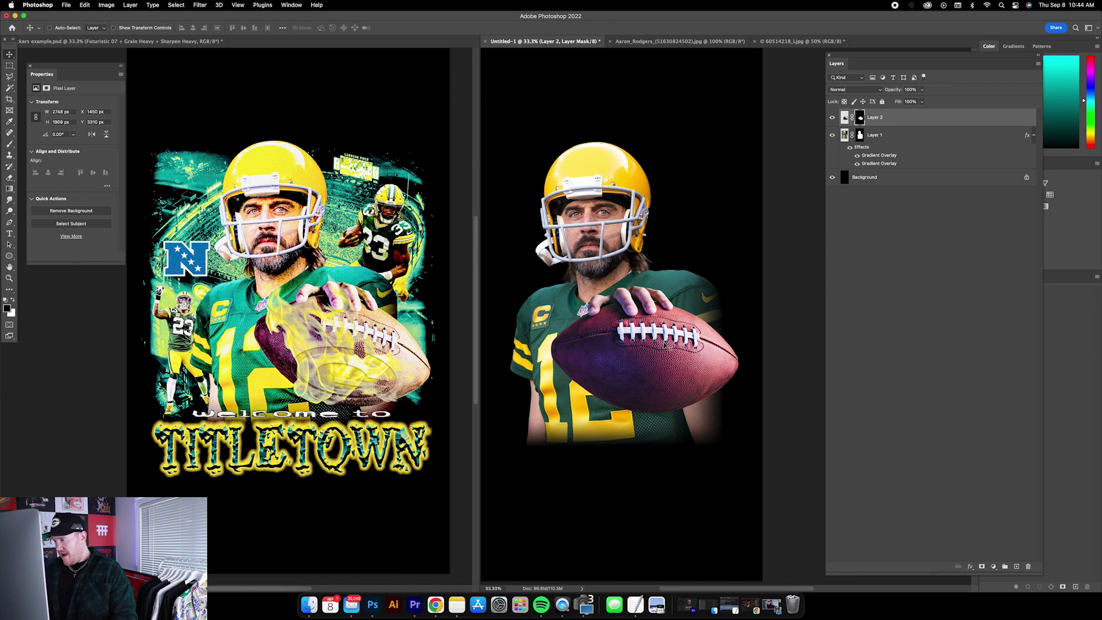
Step: In Chrome's 'packers logo png' image results, drag the G logo into Photoshop as a new document
click(436, 604)
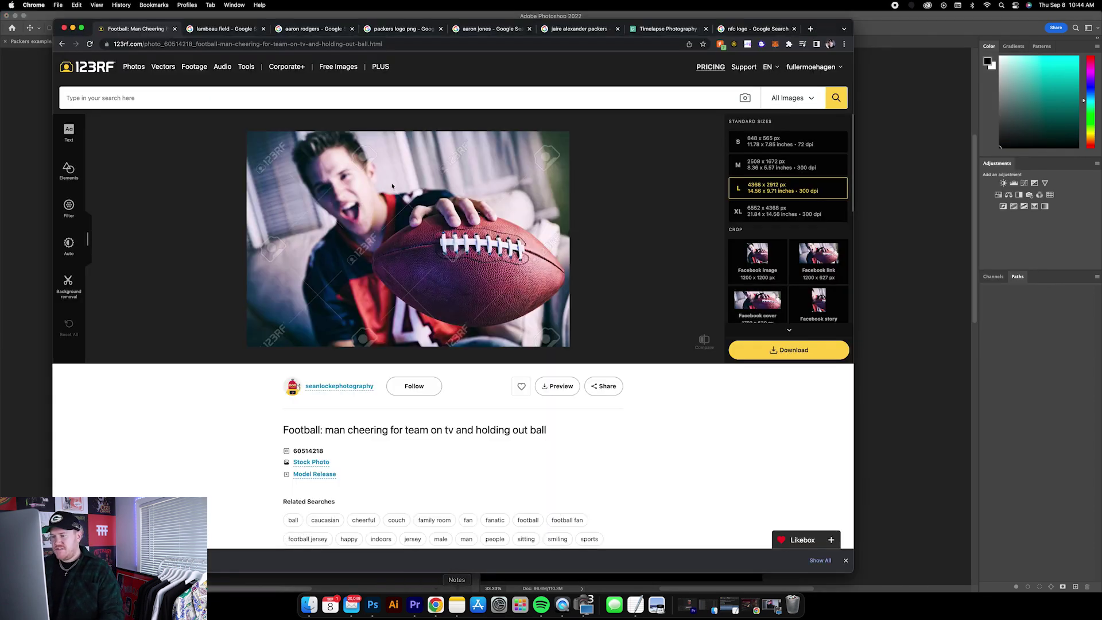
click(666, 29)
click(571, 28)
click(401, 30)
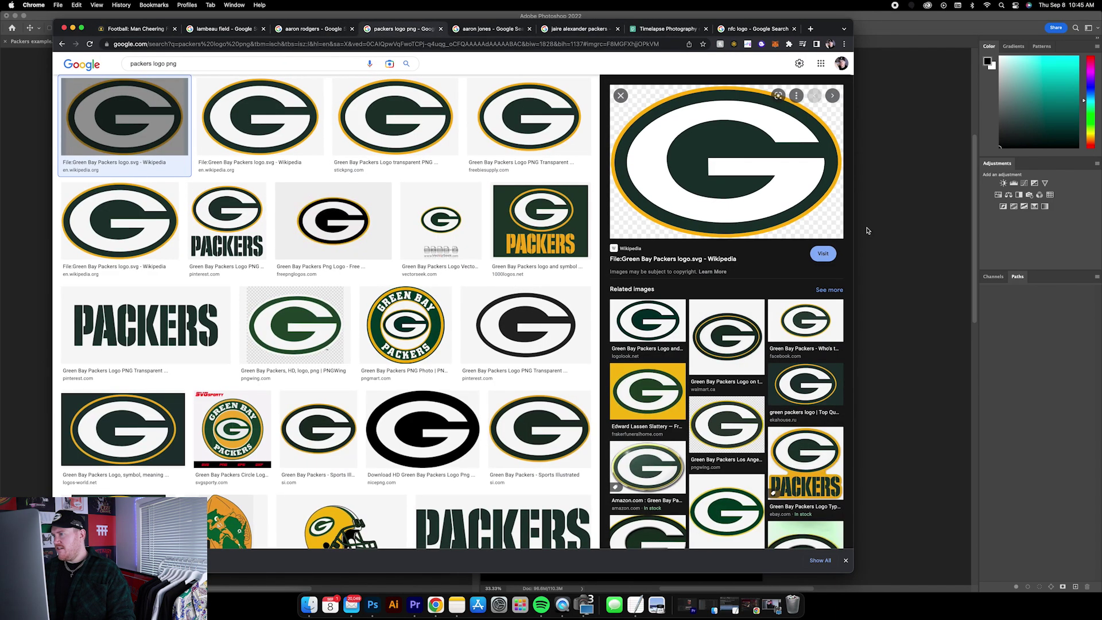
scroll(163, 179, up, 3)
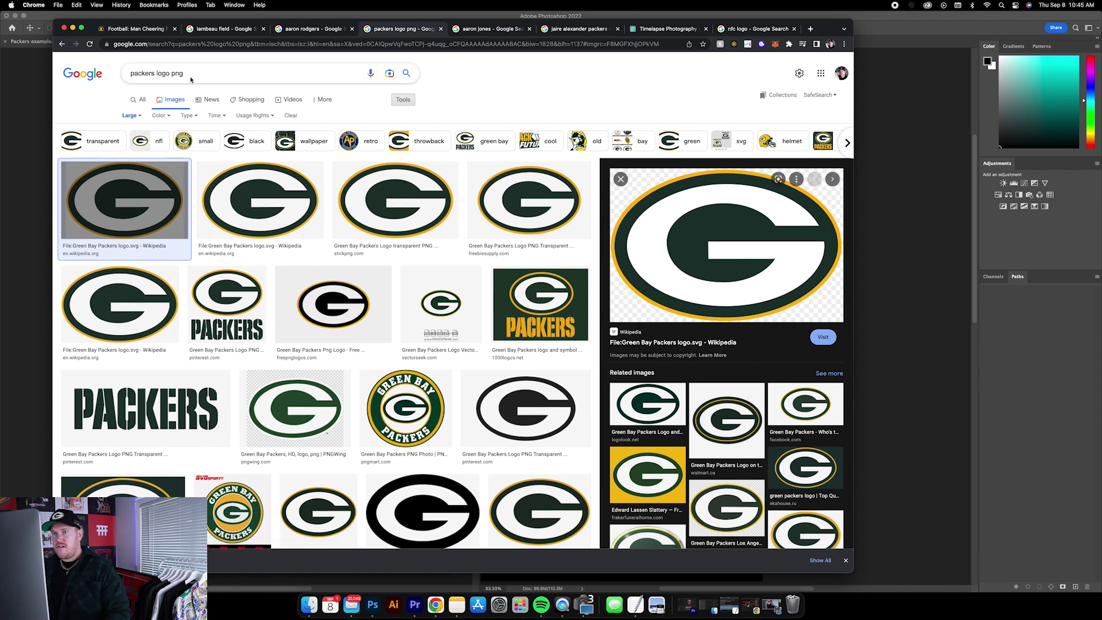
drag(738, 296, 11, 87)
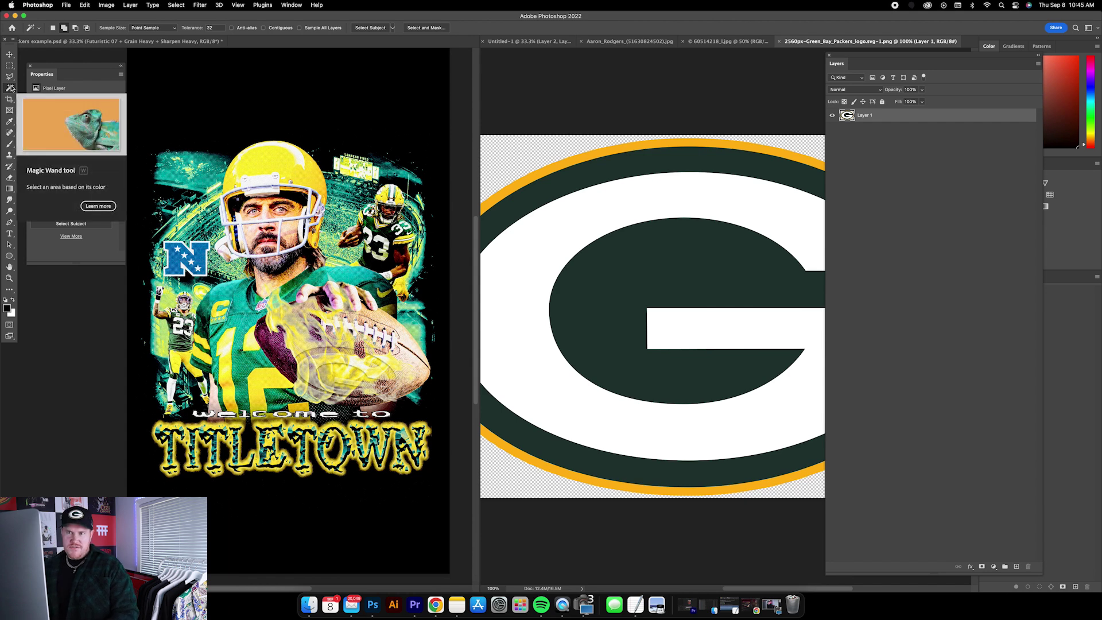
Step: Magic Wand the G logo's dark parts with Anti-alias on, paste into Untitled-1, and place it over the football
click(232, 29)
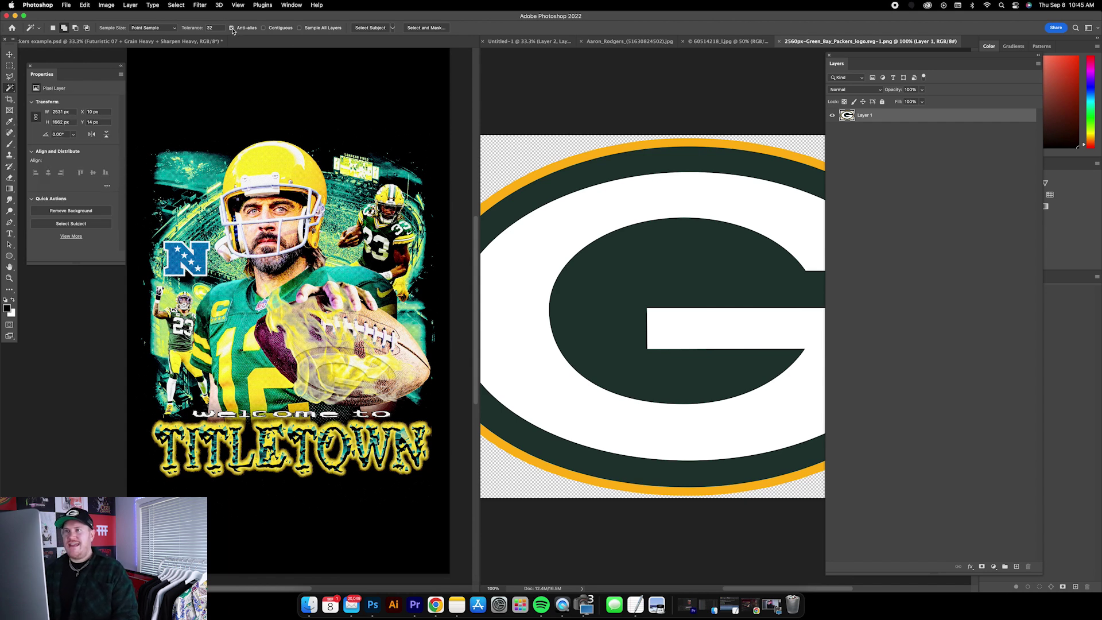
click(562, 187)
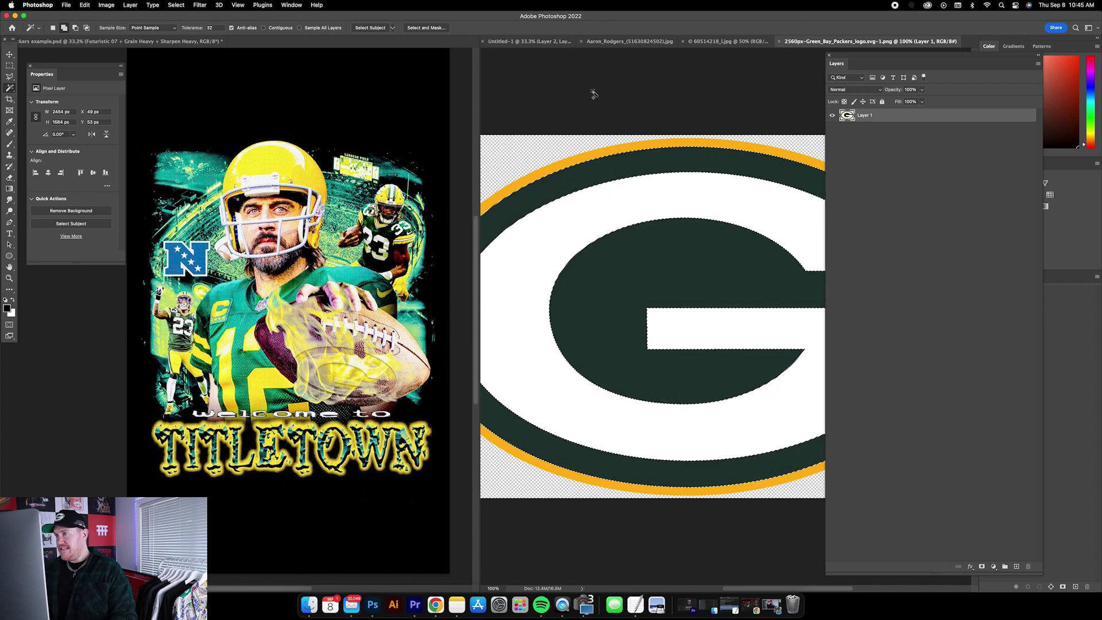
click(528, 42)
key(v)
key(cmd+v)
drag(694, 322, 727, 369)
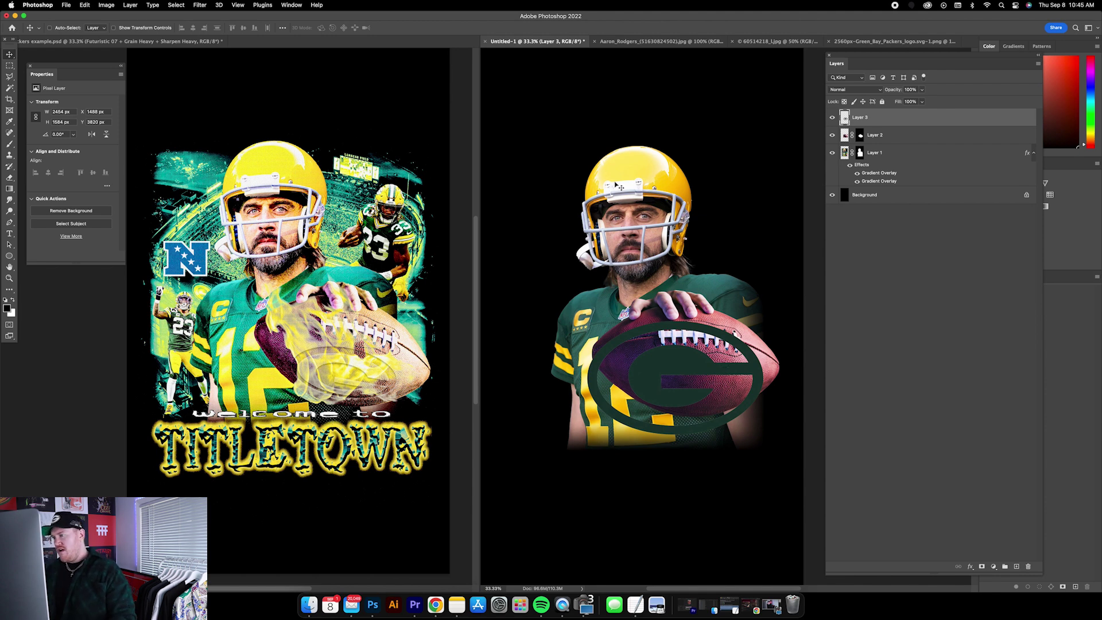
click(113, 28)
Step: Give the G logo layer a black Color Overlay layer style
double_click(909, 119)
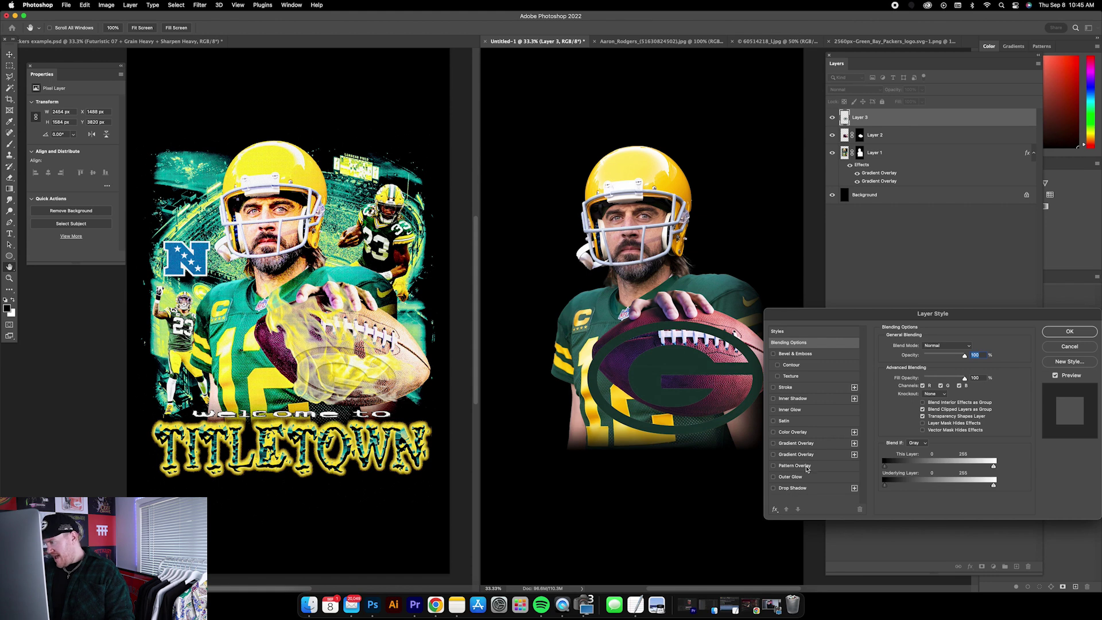
click(793, 432)
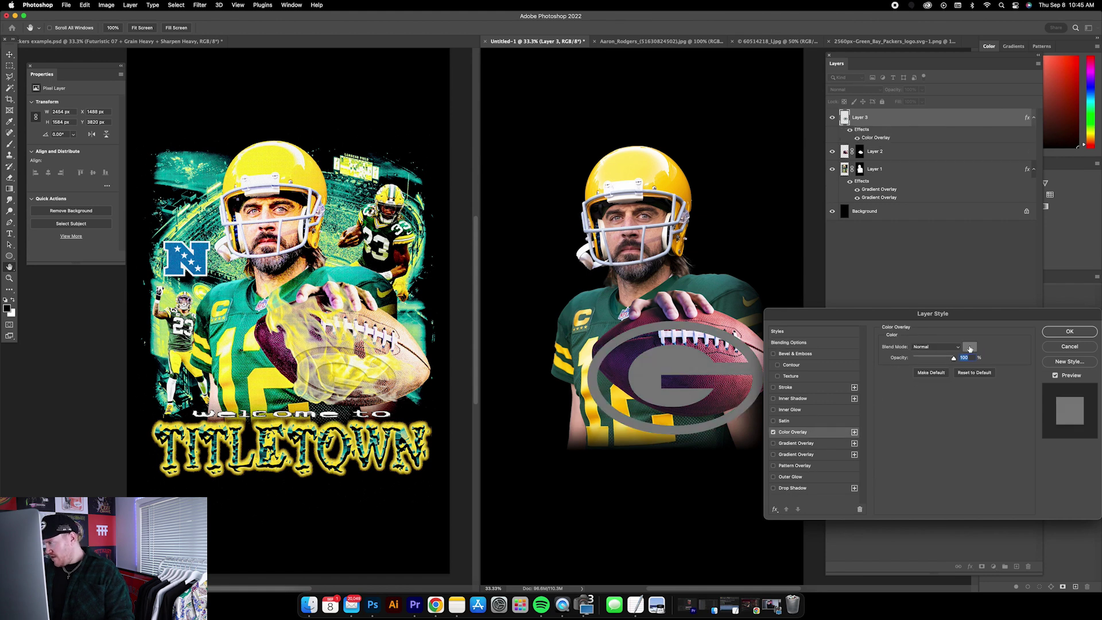
click(970, 349)
click(574, 456)
click(756, 335)
drag(796, 318, 635, 289)
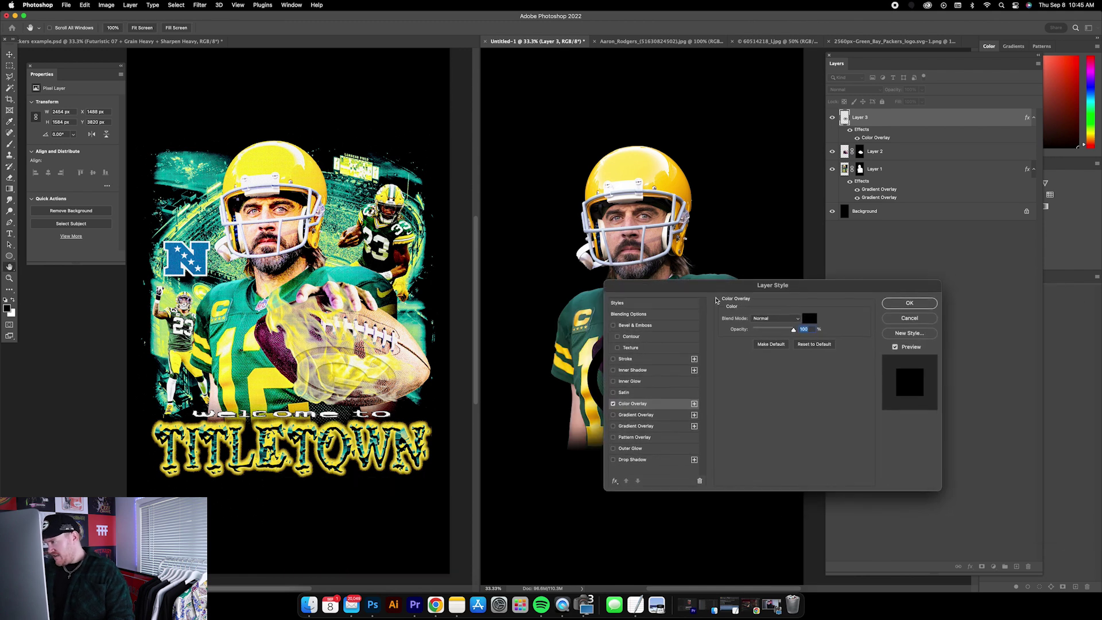
click(905, 304)
Step: Convert Layer 3 to a Smart Object and scale the G logo down to fit the football
right_click(897, 119)
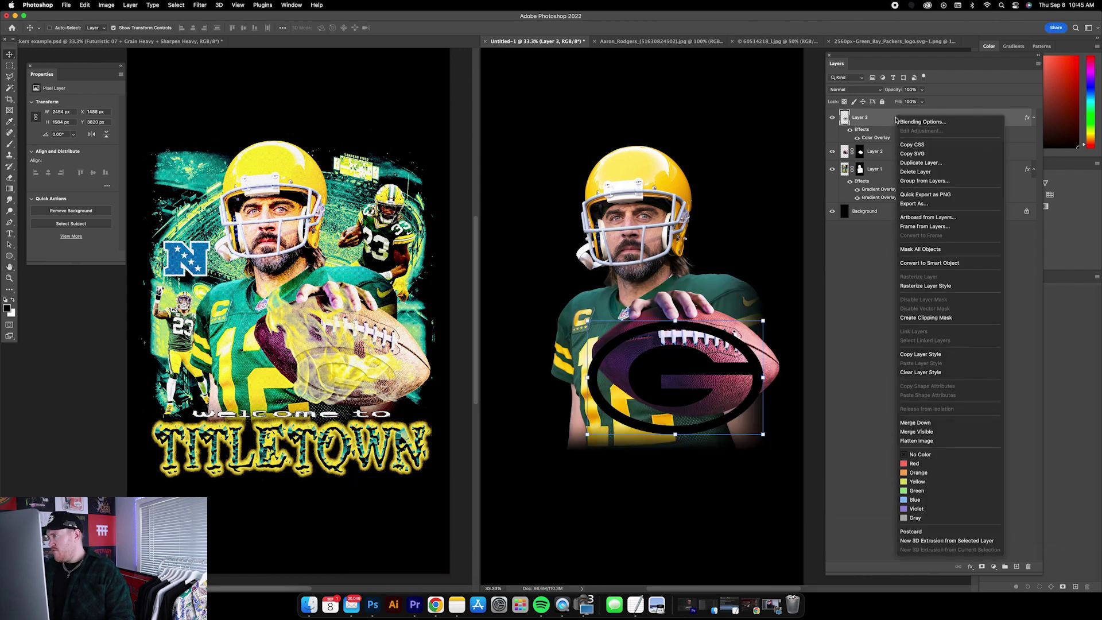
click(922, 264)
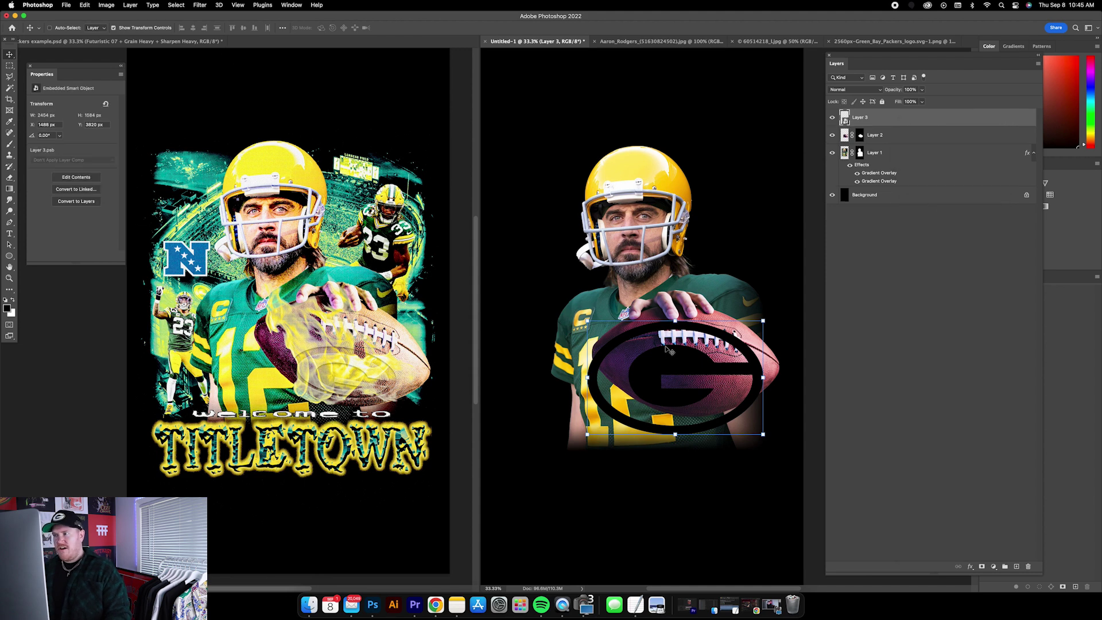
drag(763, 320, 722, 368)
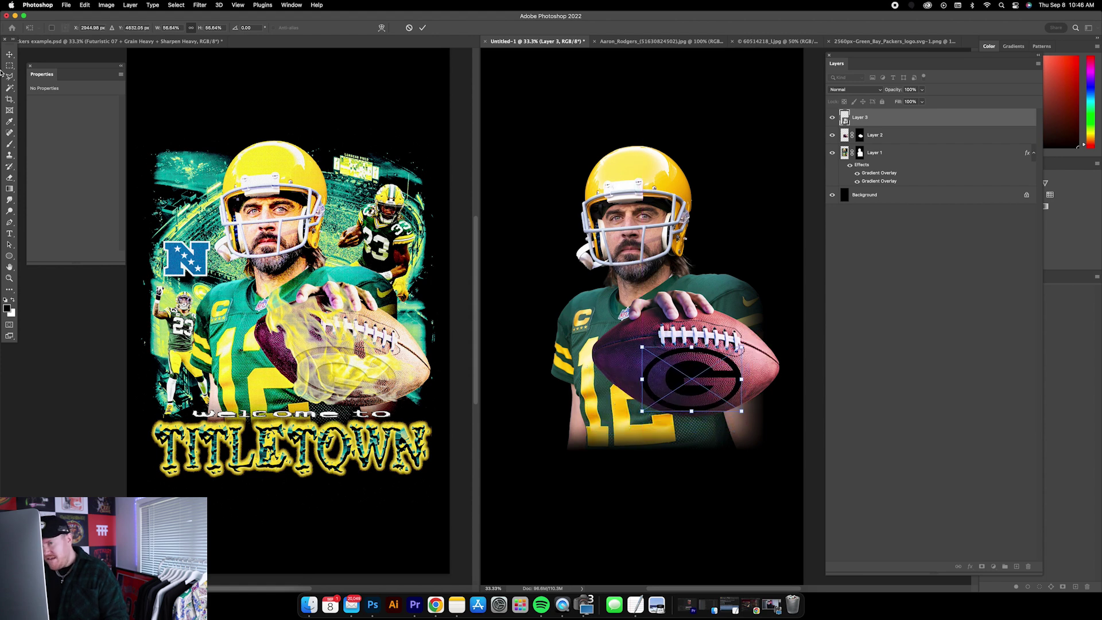
key(Return)
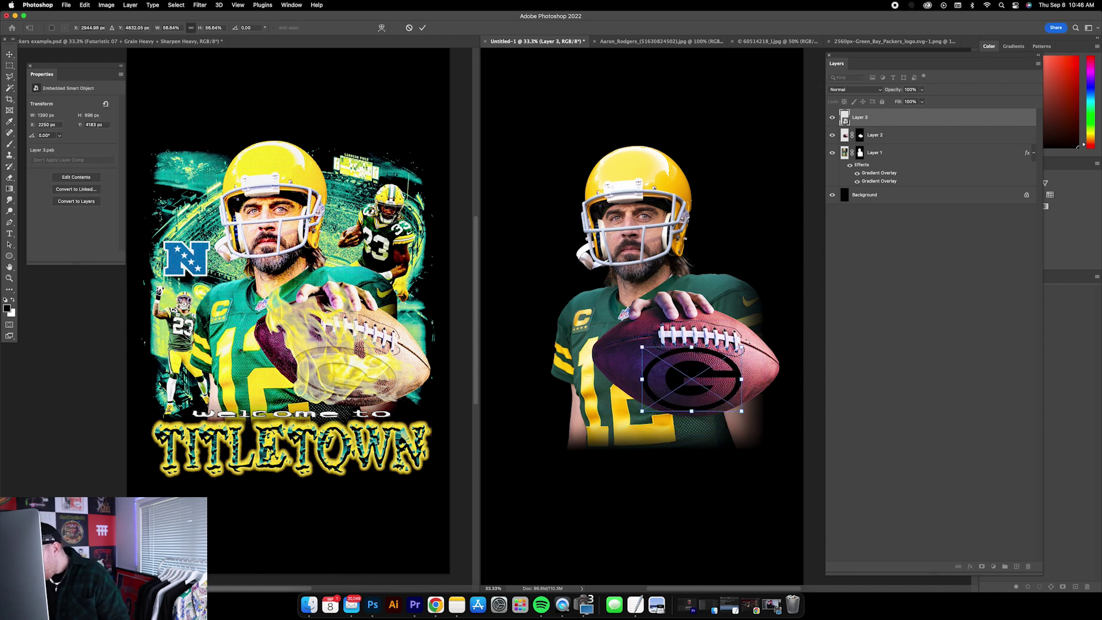
drag(760, 352, 750, 341)
key(Escape)
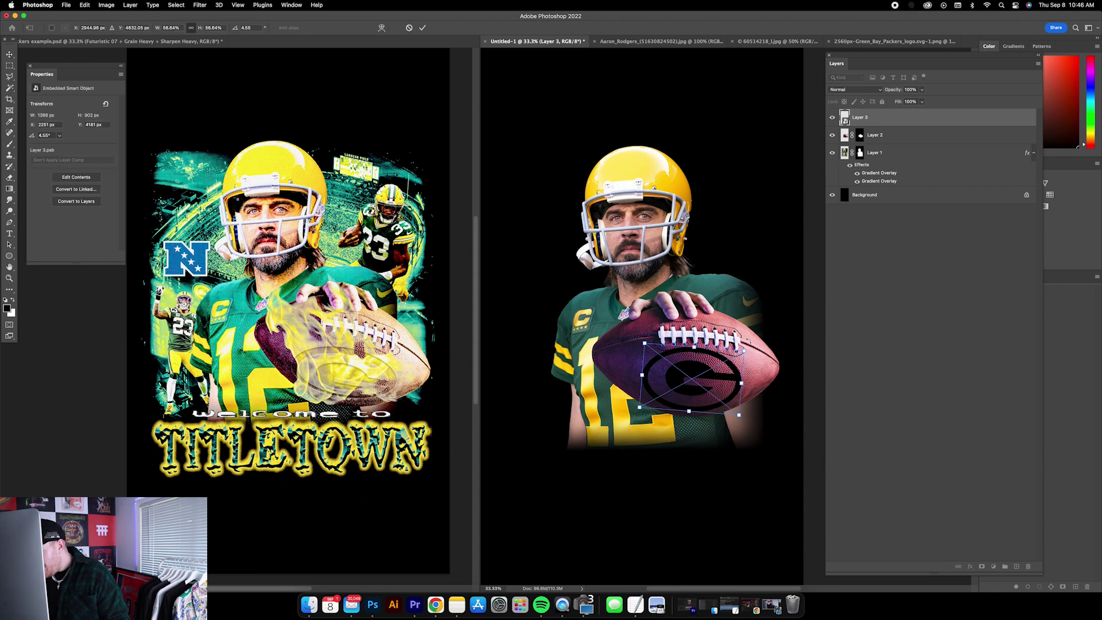
Step: Apply a Perspective transform to fit the G logo on the ball, then nudge it up and left
right_click(750, 340)
click(762, 397)
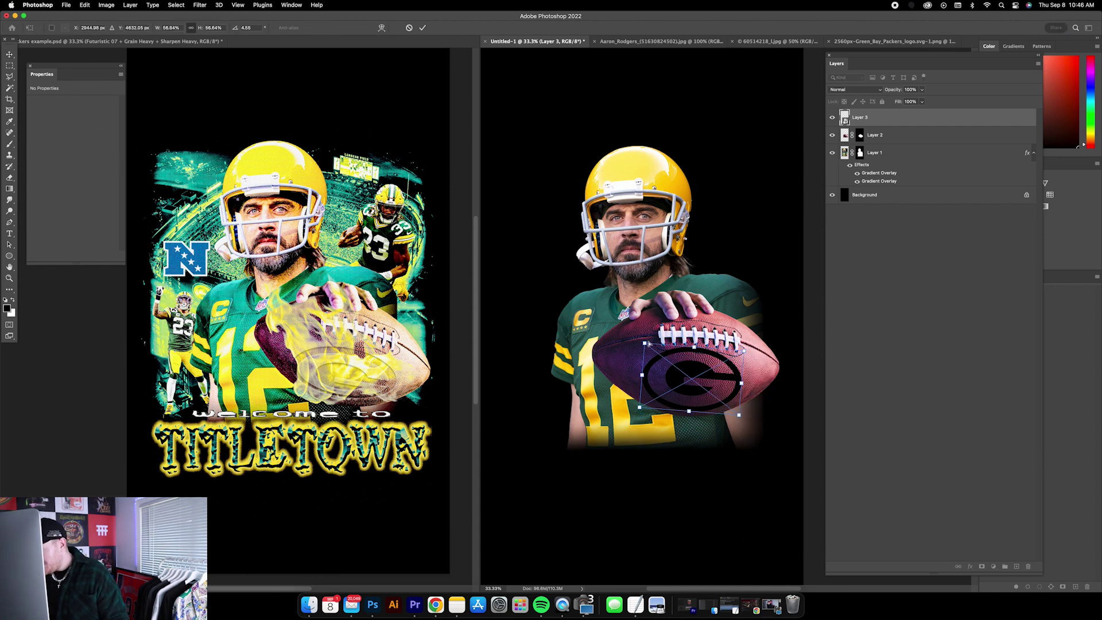
drag(646, 344, 614, 339)
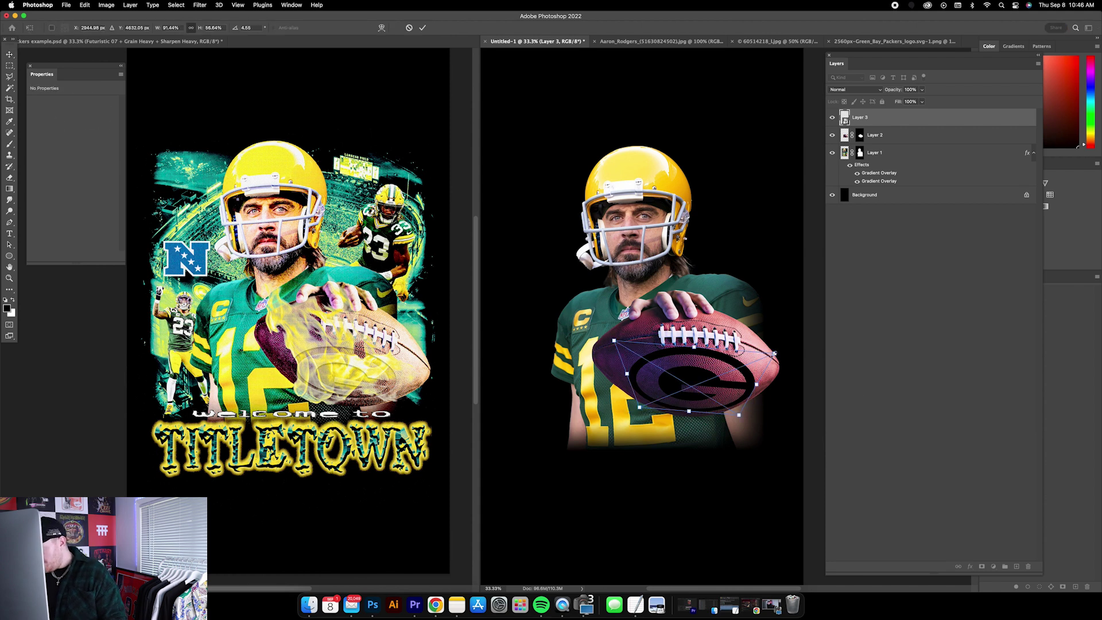
key(Return)
key(shift+Left)
key(shift+Up)
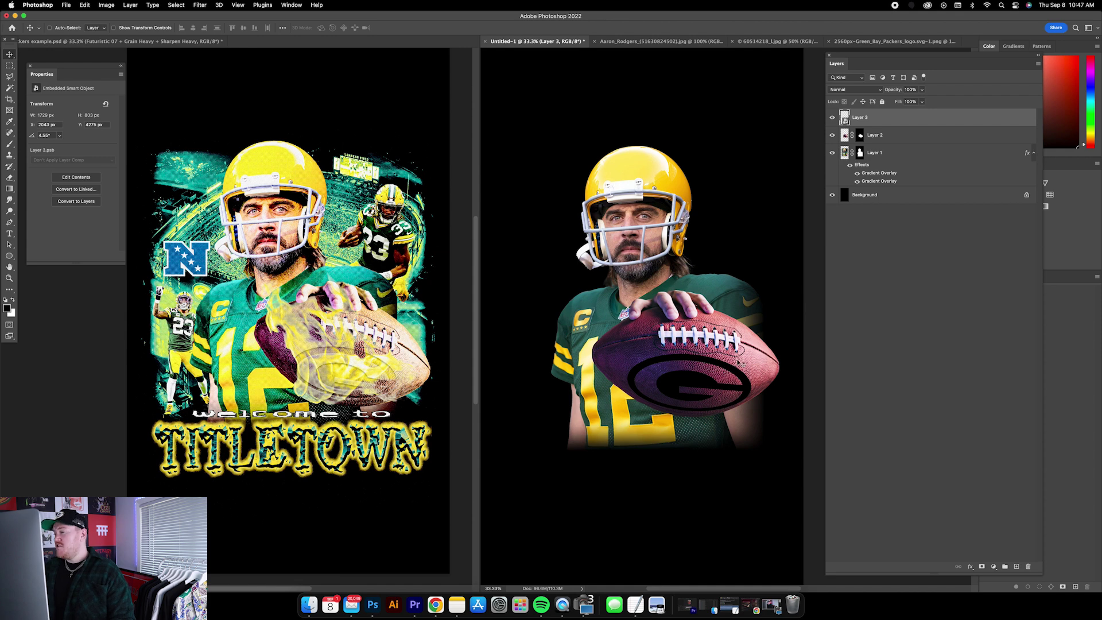
scroll(641, 316, right, 2)
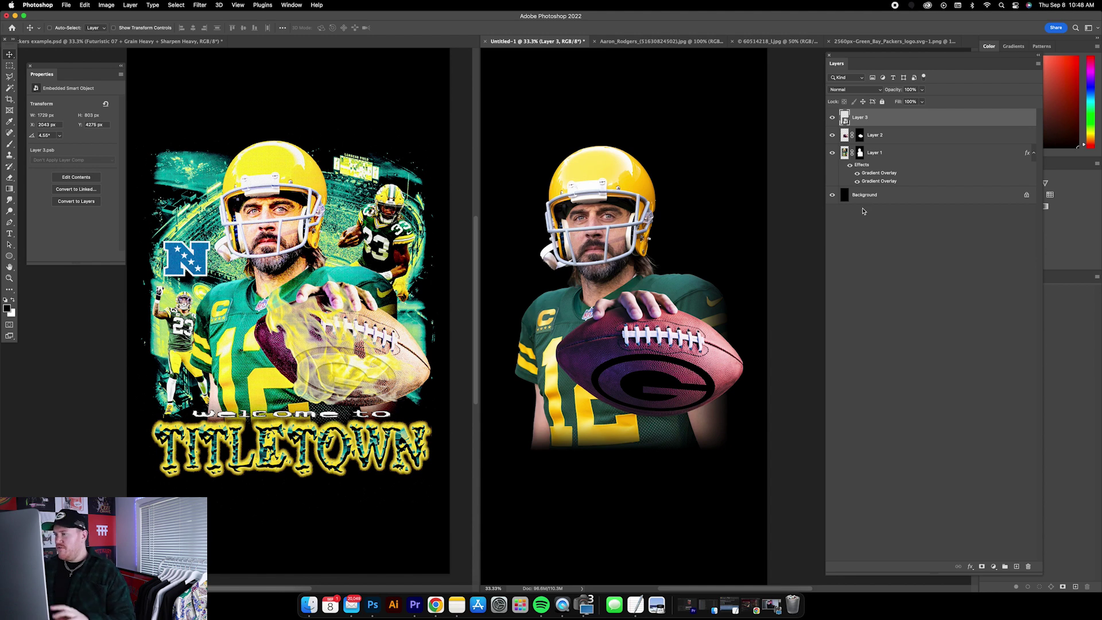
Step: In Layer 3's Layer Style, lower the G logo's Fill Opacity to 50
double_click(920, 118)
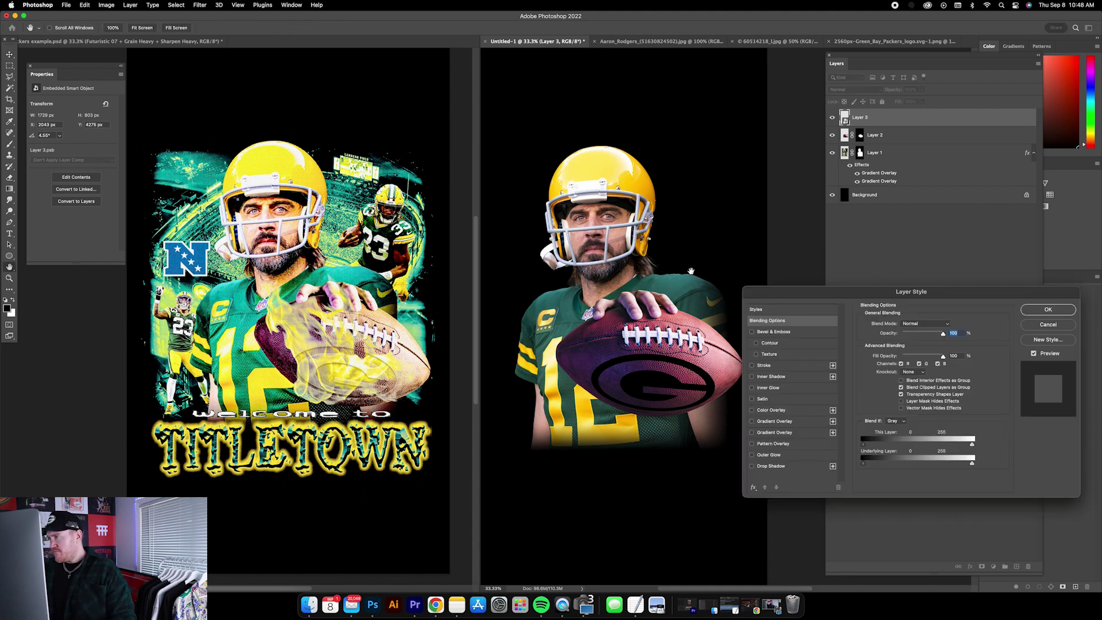
drag(790, 295, 781, 320)
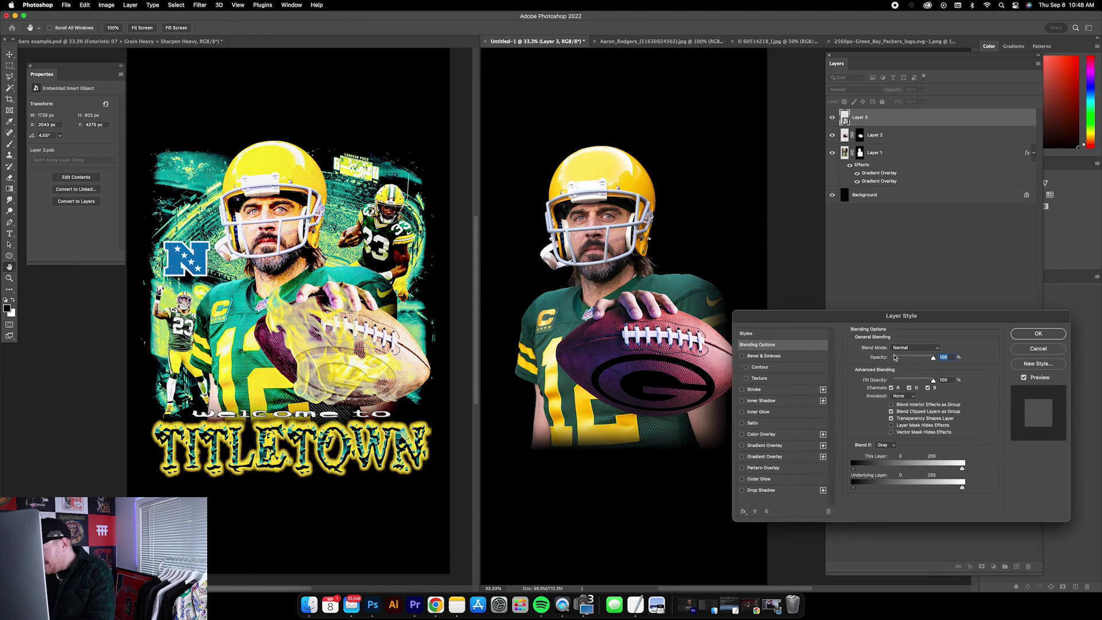
drag(925, 381, 916, 381)
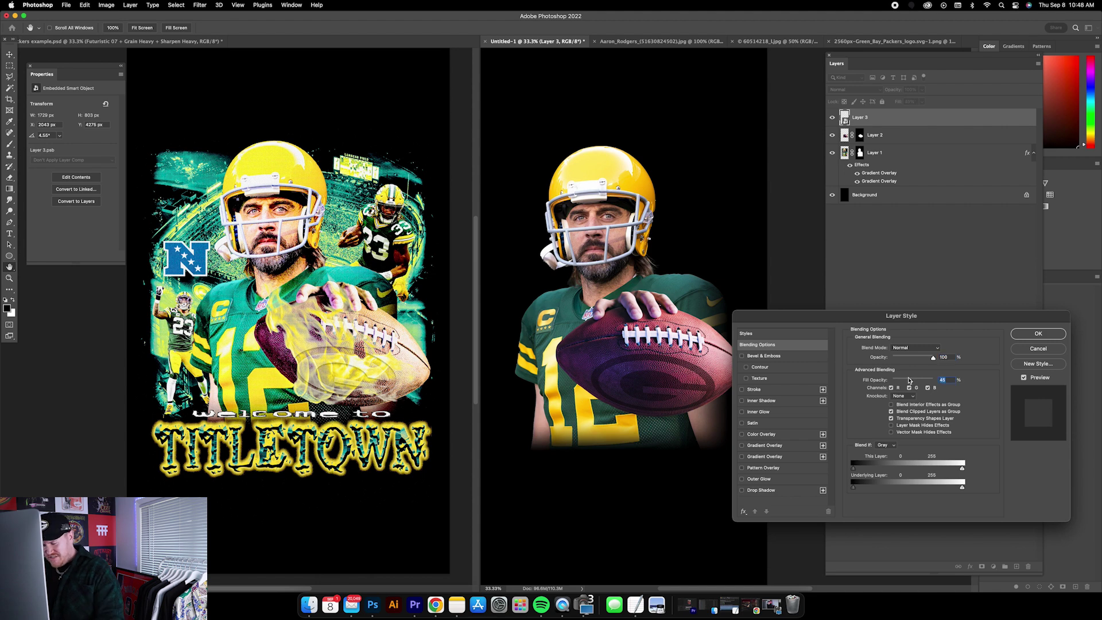
drag(911, 381, 896, 382)
text(0)
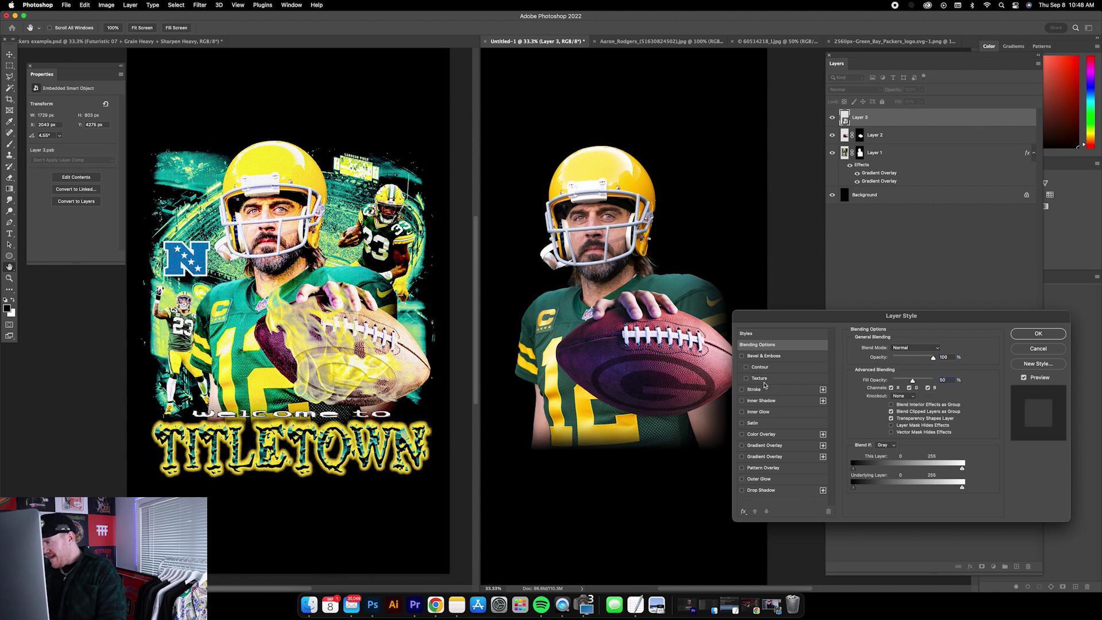
Step: Add an Inner Shadow with larger size, angle 153°, adjusted distance, and 92% opacity
click(780, 403)
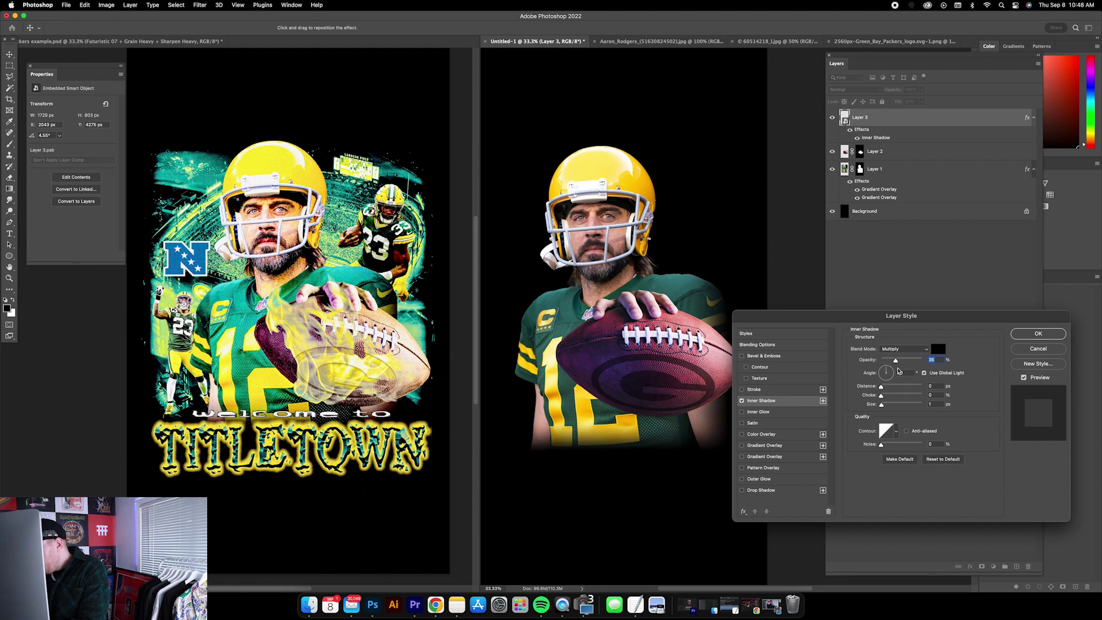
drag(885, 405, 889, 387)
drag(655, 367, 631, 347)
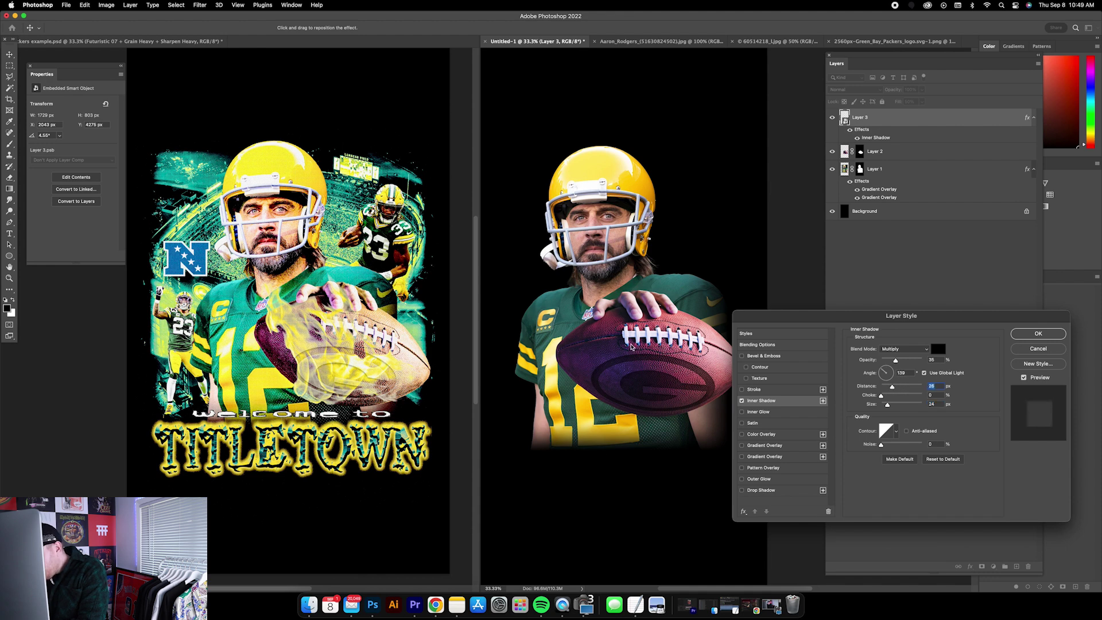
drag(895, 358, 912, 360)
drag(627, 350, 588, 333)
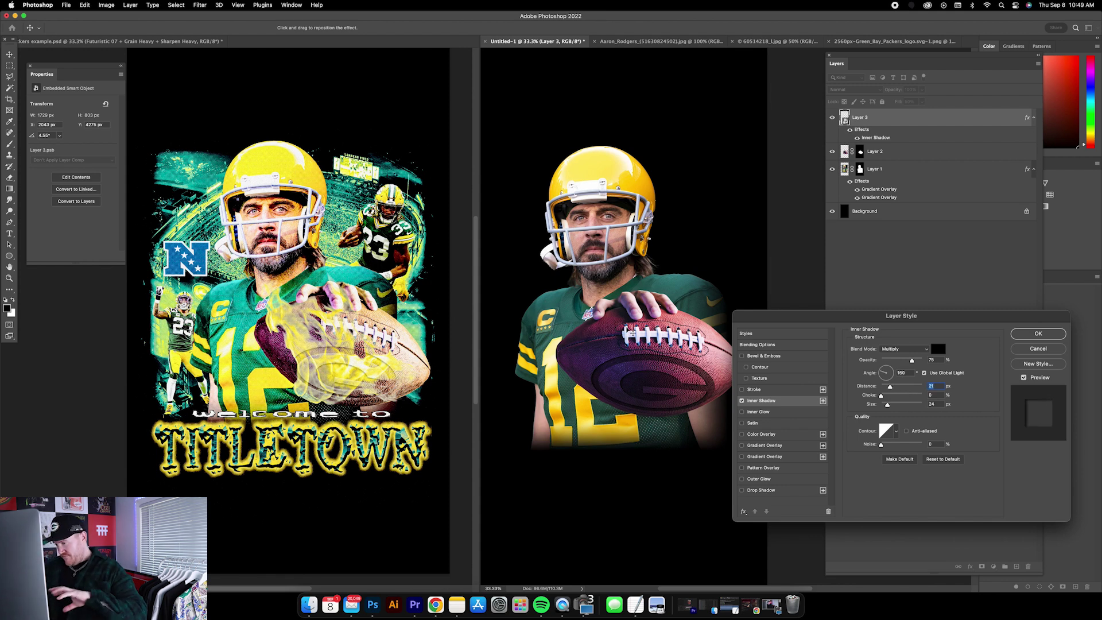
drag(660, 332, 649, 318)
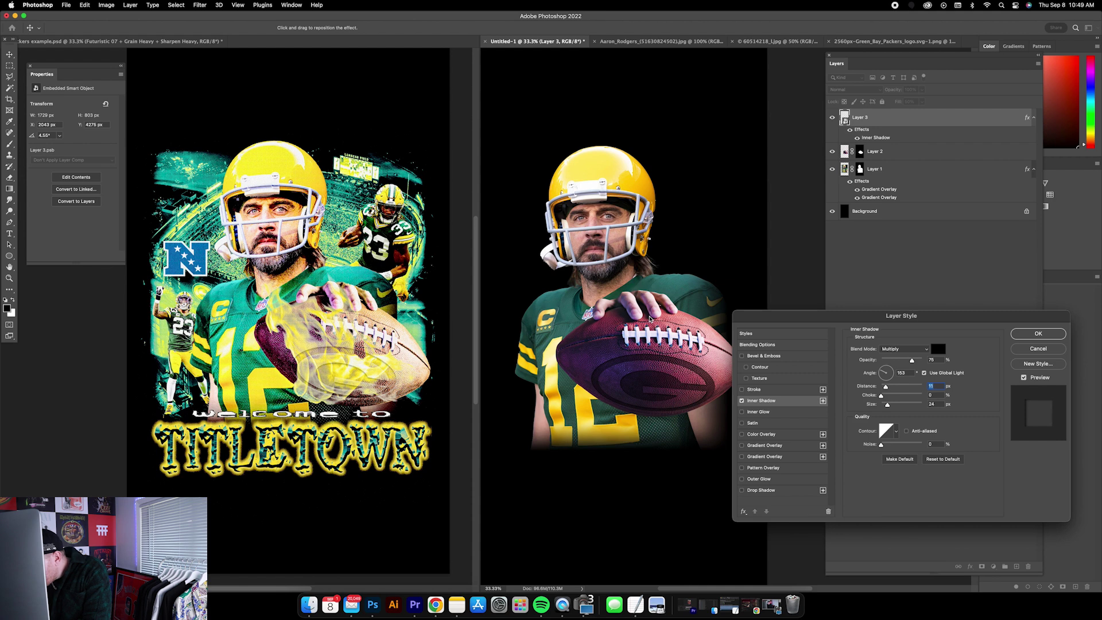
drag(651, 319, 652, 320)
drag(914, 361, 920, 362)
Step: Remove Bevel & Emboss, set Fill Opacity to 34, and shorten Inner Shadow distance to 13 px
click(785, 356)
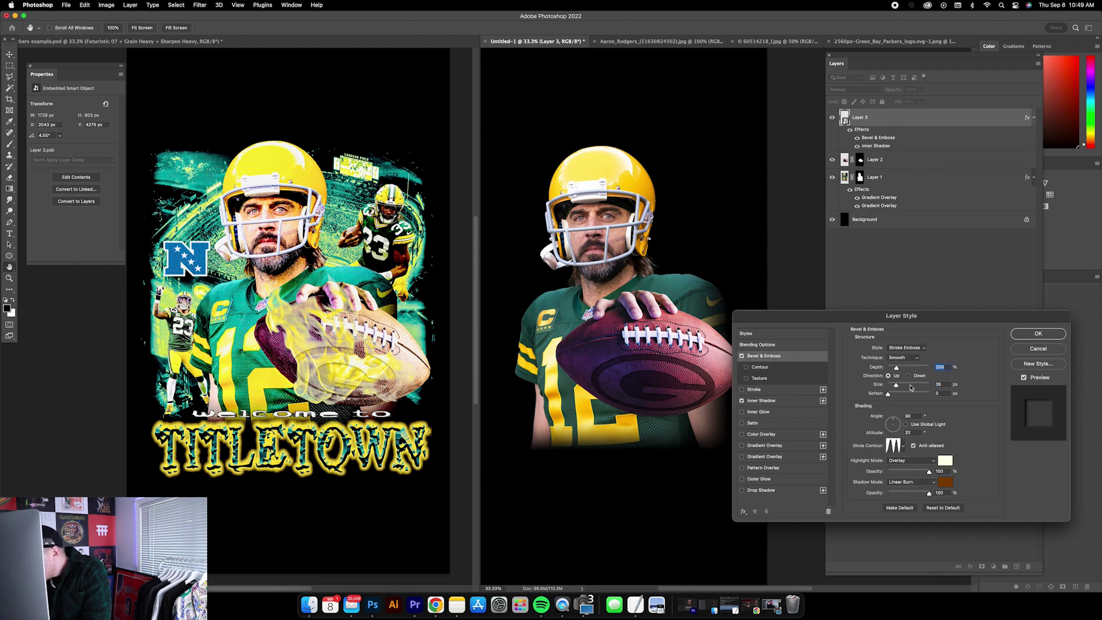
click(764, 345)
click(743, 356)
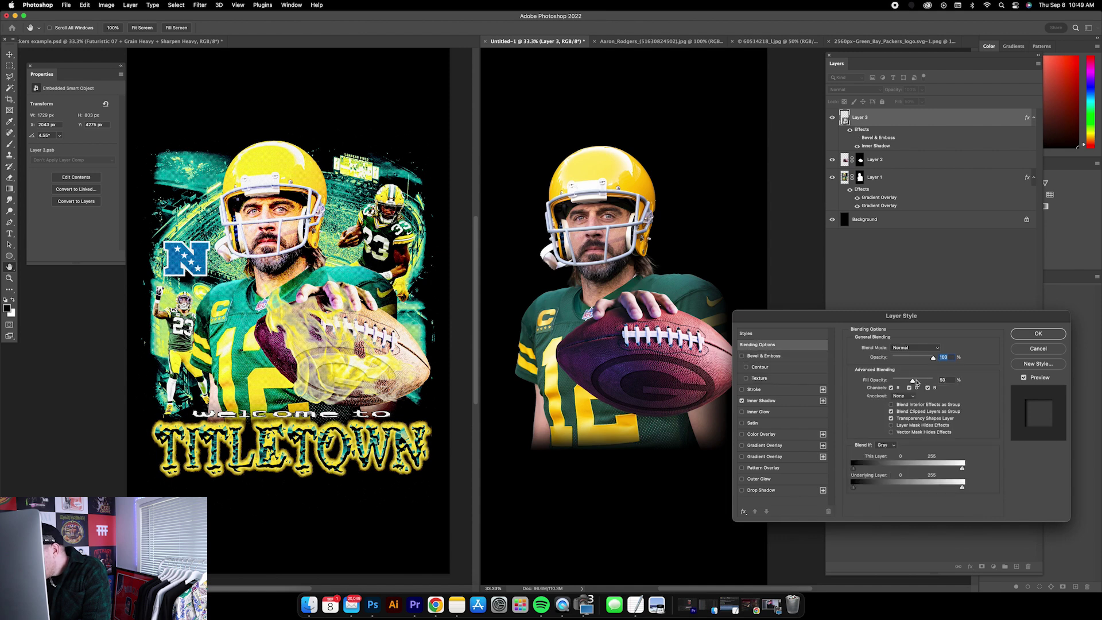
drag(912, 381, 904, 380)
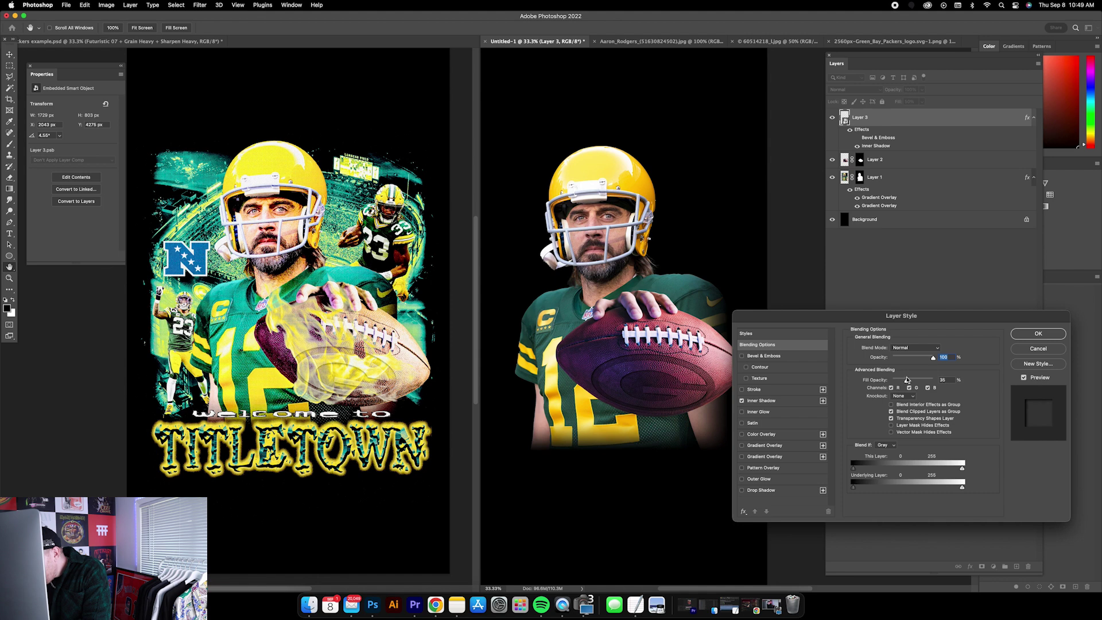
drag(907, 380, 906, 380)
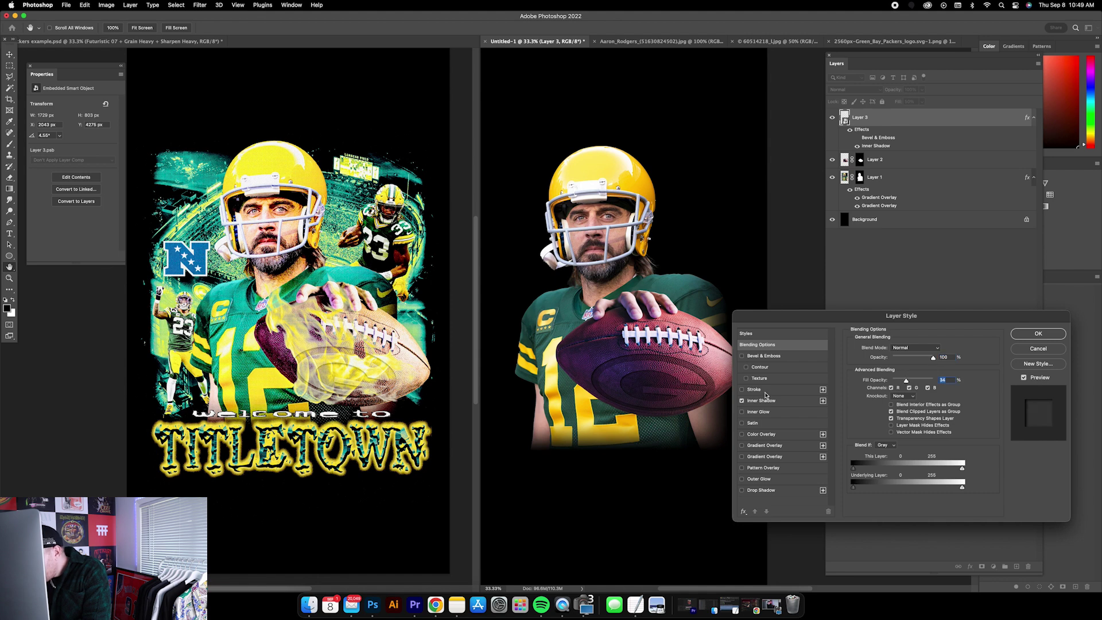
click(763, 402)
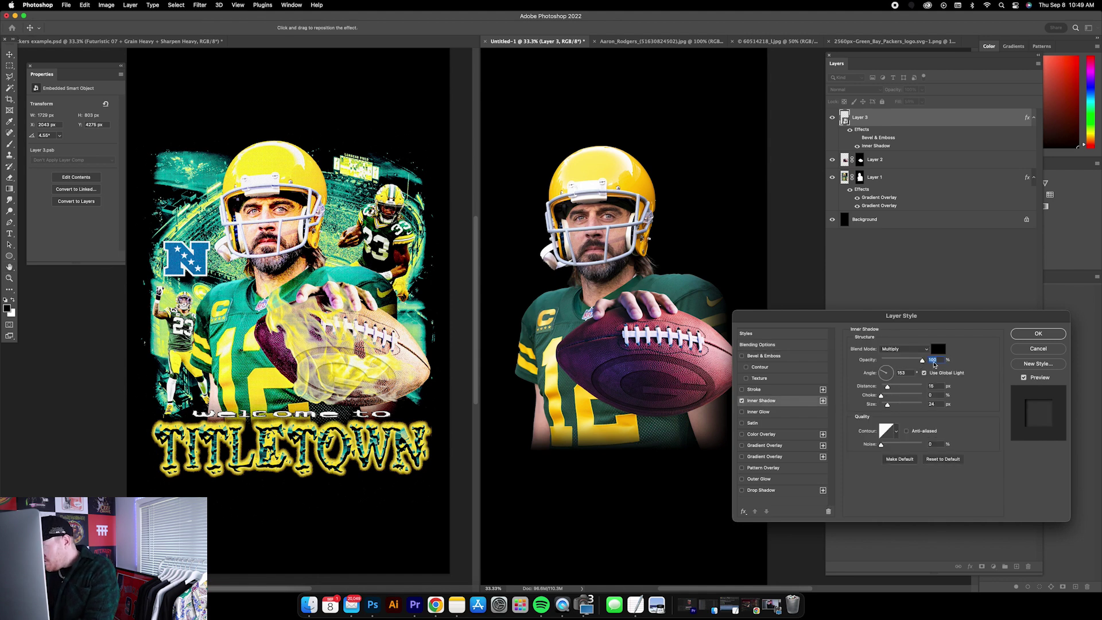
drag(889, 389, 885, 407)
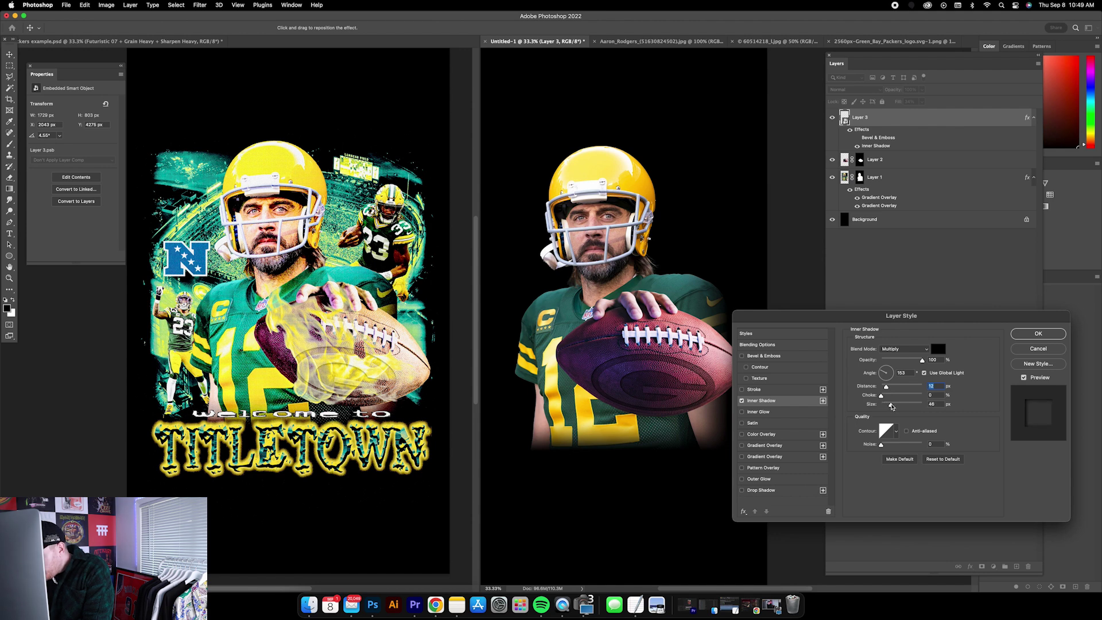
Step: Add a Drop Shadow reset to defaults, coloured white (ffffff) with Soft Light blend mode
click(761, 490)
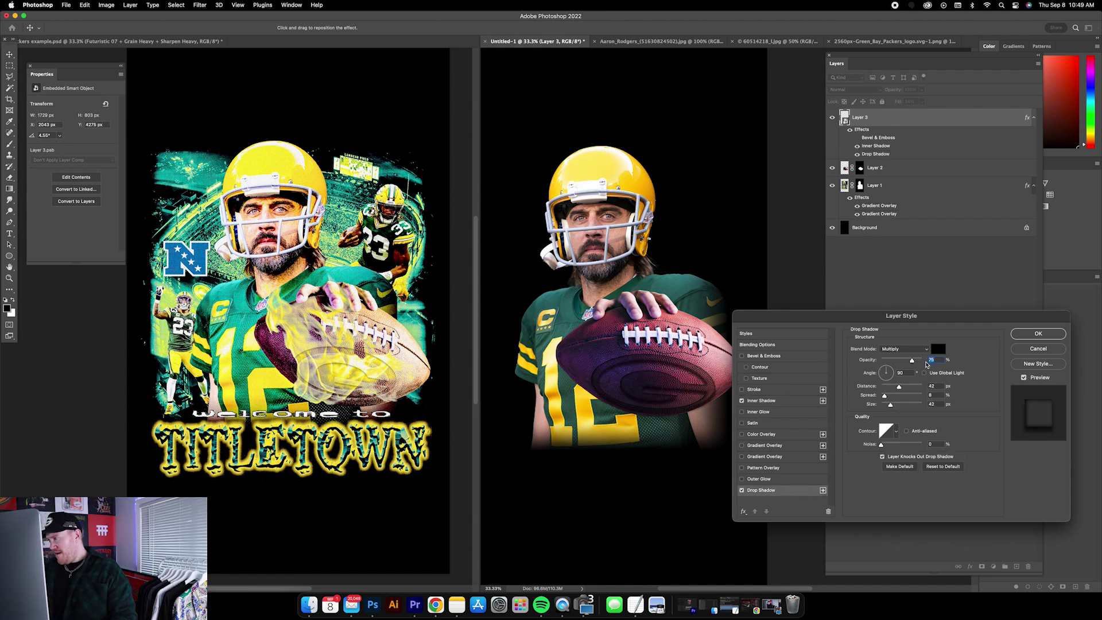
click(944, 466)
click(939, 349)
text(ffffff)
click(756, 335)
click(896, 351)
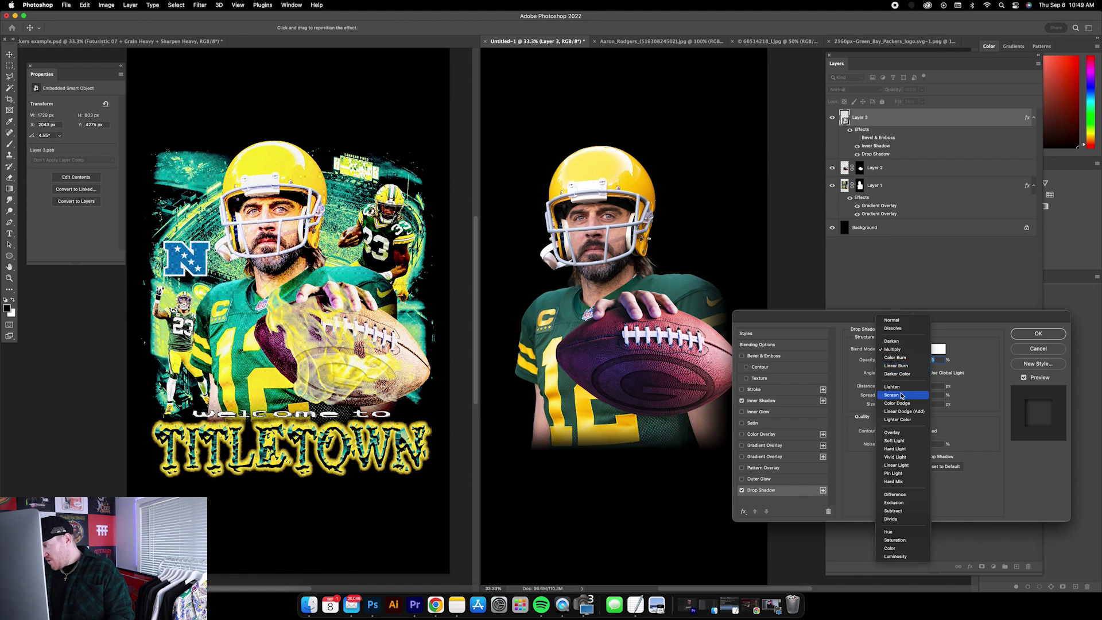
click(907, 440)
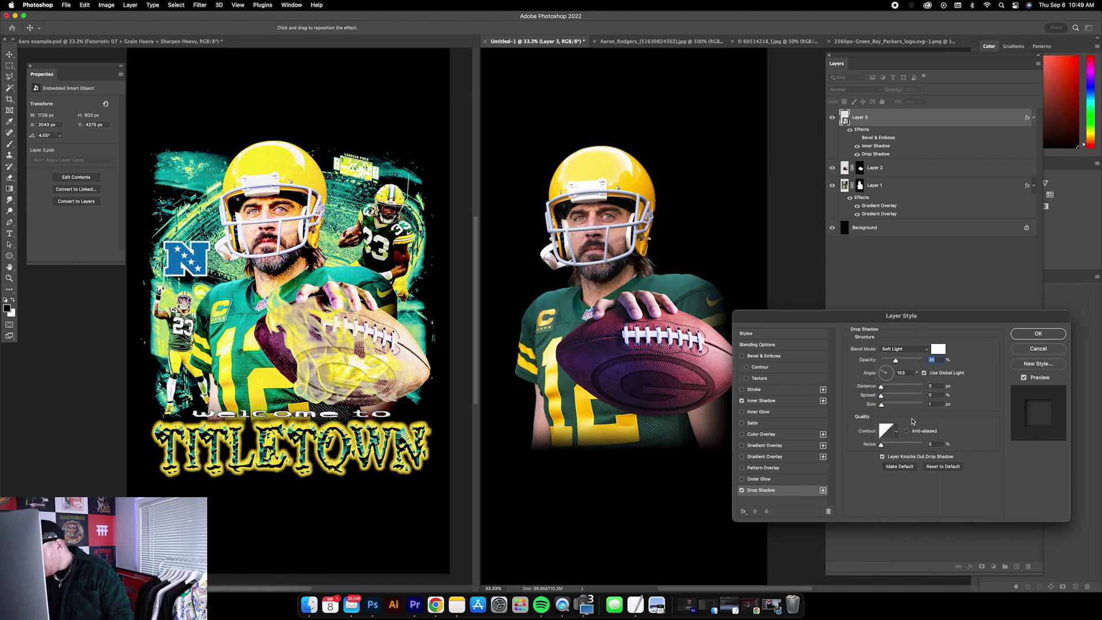
Step: Set the drop shadow to 100% opacity, larger size, its own 131° angle, and 12 px distance
click(873, 406)
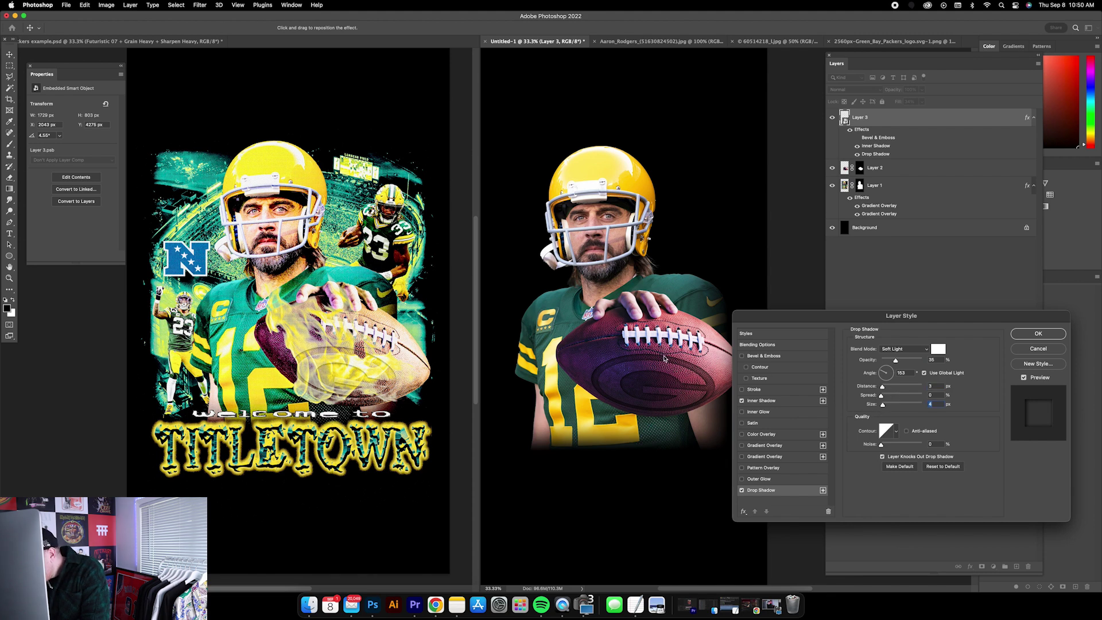
drag(909, 360, 924, 360)
drag(886, 405, 892, 406)
click(887, 405)
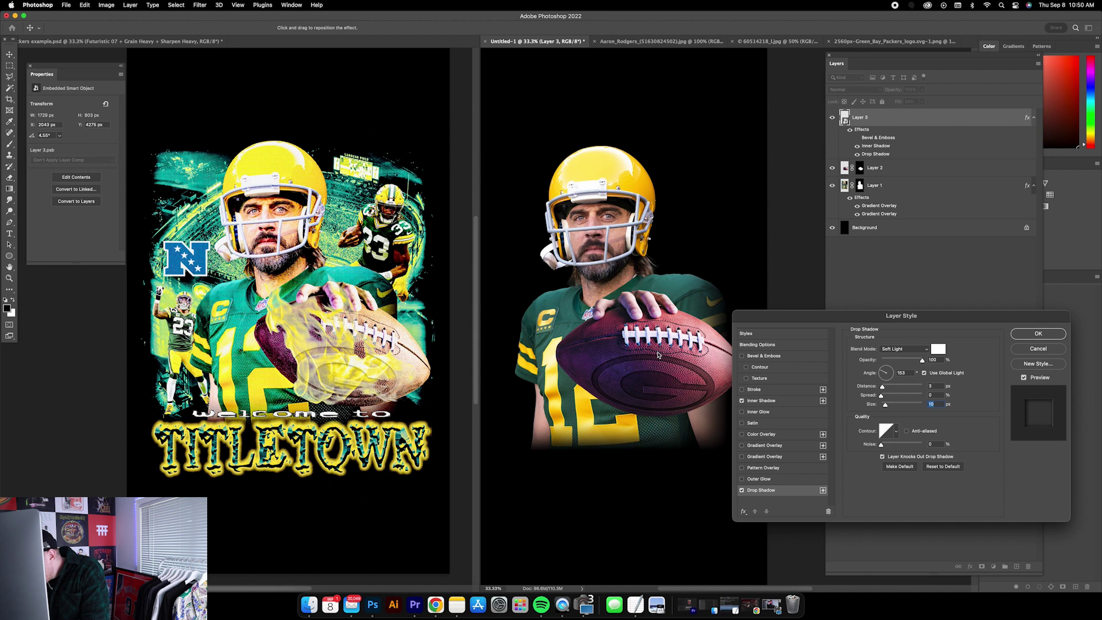
drag(884, 389, 886, 388)
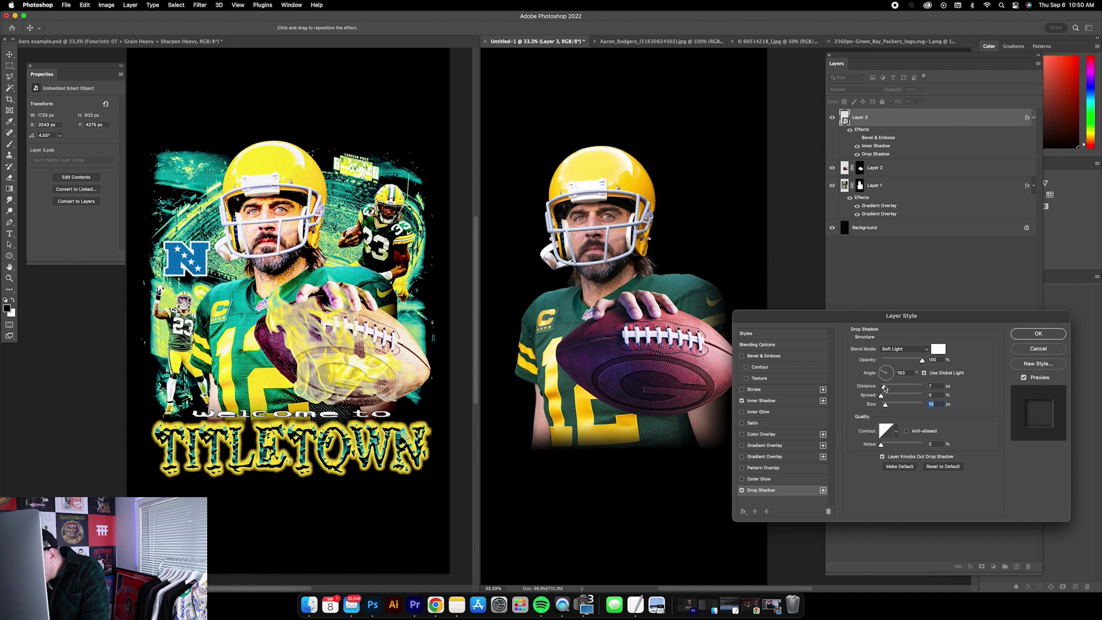
click(925, 373)
drag(887, 373, 884, 373)
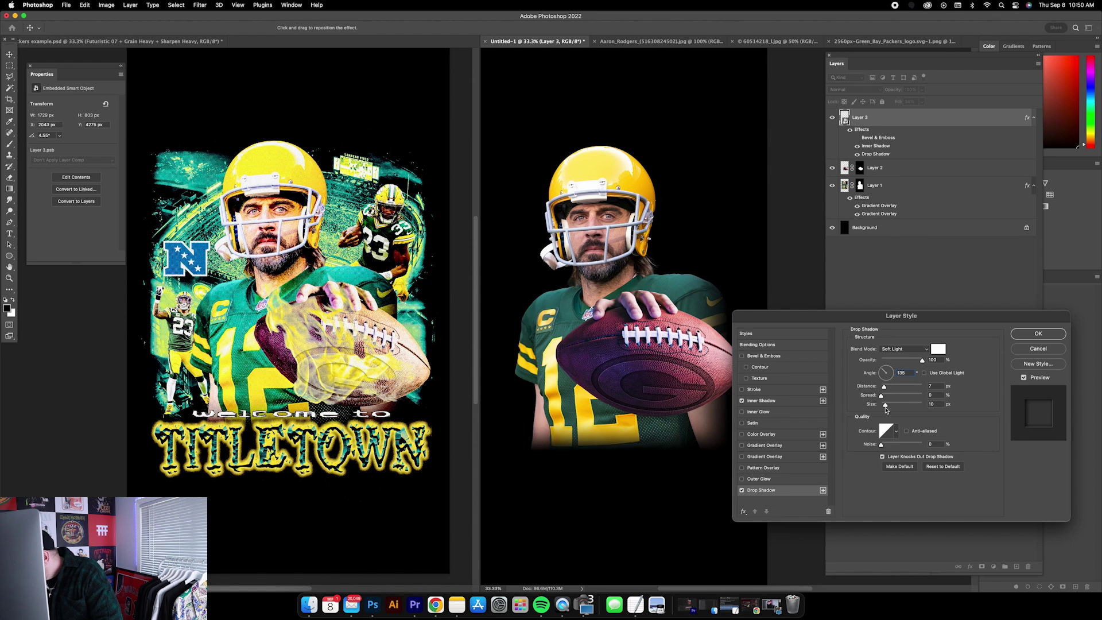
key(Tab)
key(Tab)
key(Tab)
mouse_move(886, 388)
mouse_down()
mouse_move(921, 360)
mouse_move(908, 360)
mouse_move(902, 382)
mouse_up()
click(785, 347)
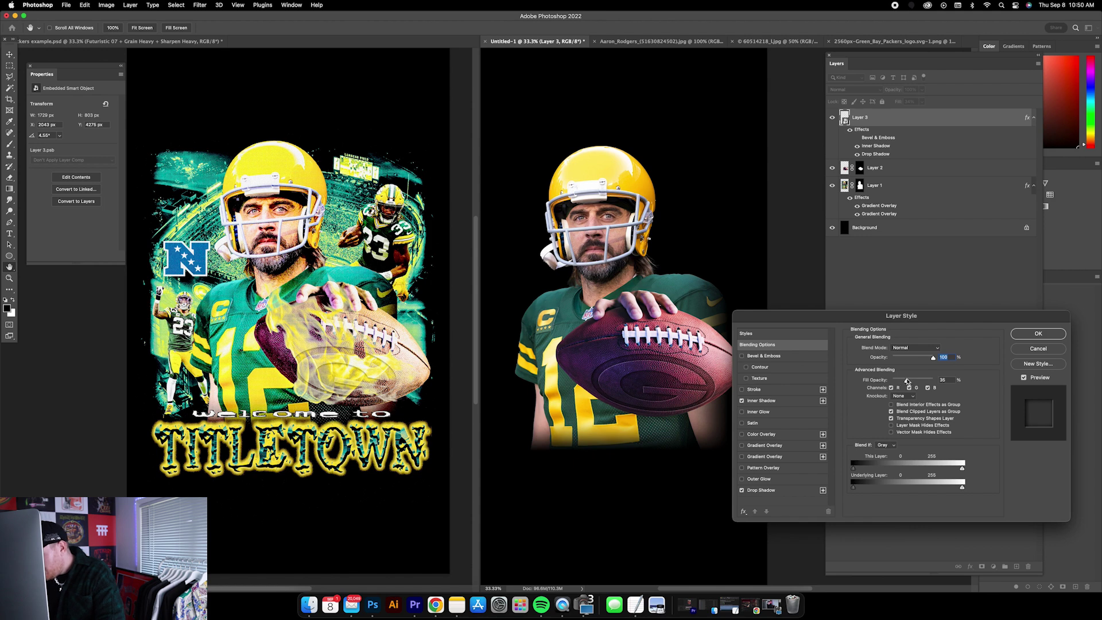
Step: Apply the layer styles, group Layer 3 with Layer 2 into Group 1, and toggle its visibility
click(1034, 333)
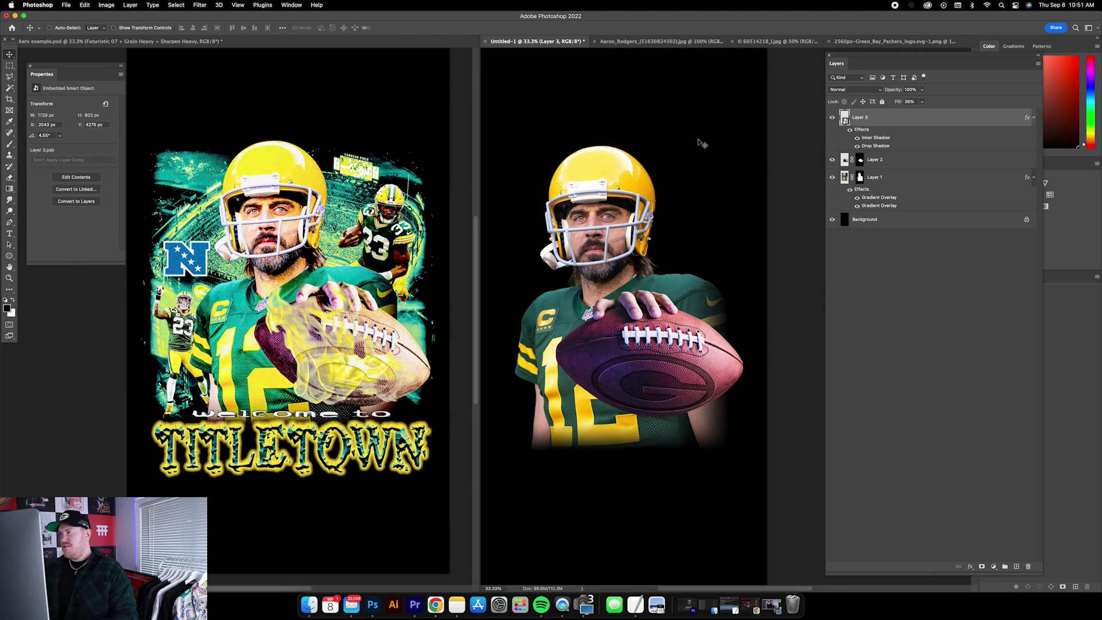
shift+click(912, 163)
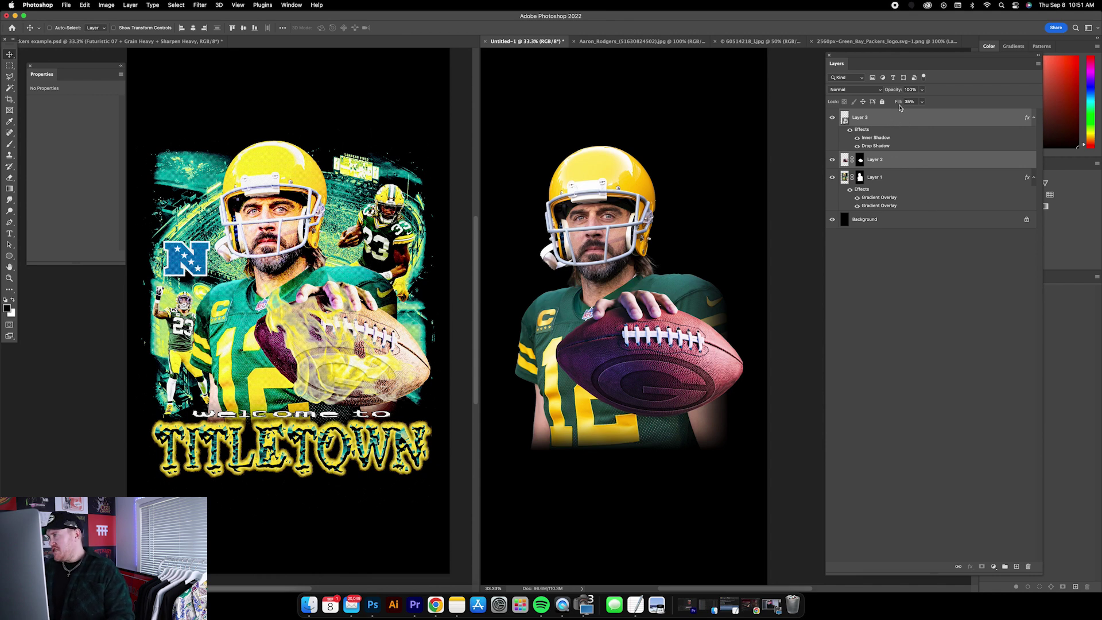
key(super+g)
click(833, 114)
click(833, 114)
Step: Rotate the football group about 14° clockwise and move it slightly right and down
click(113, 27)
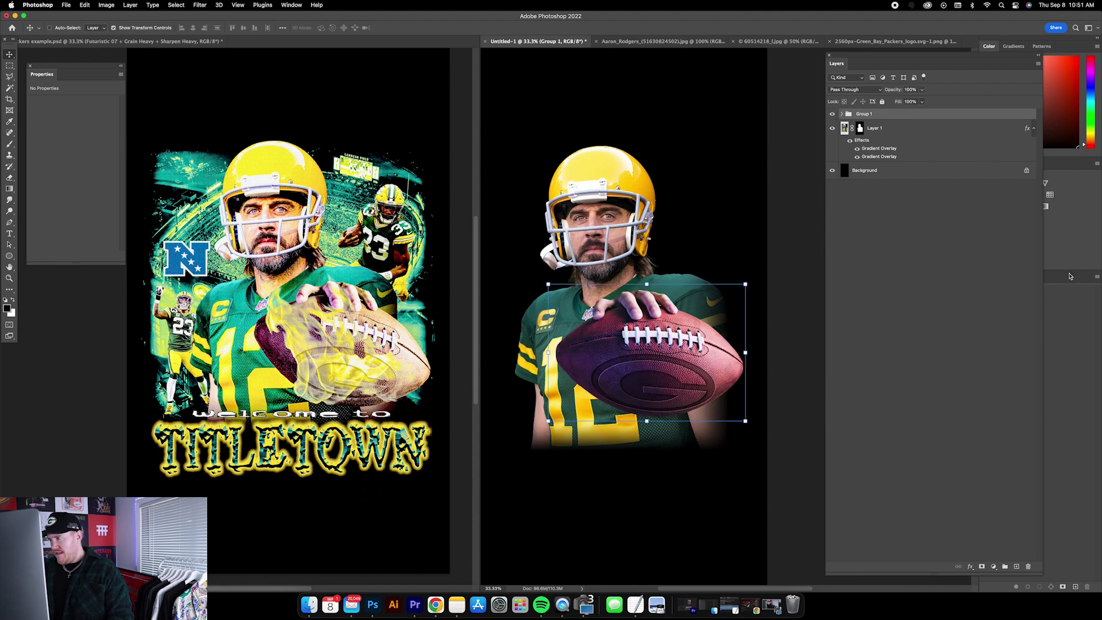
click(752, 276)
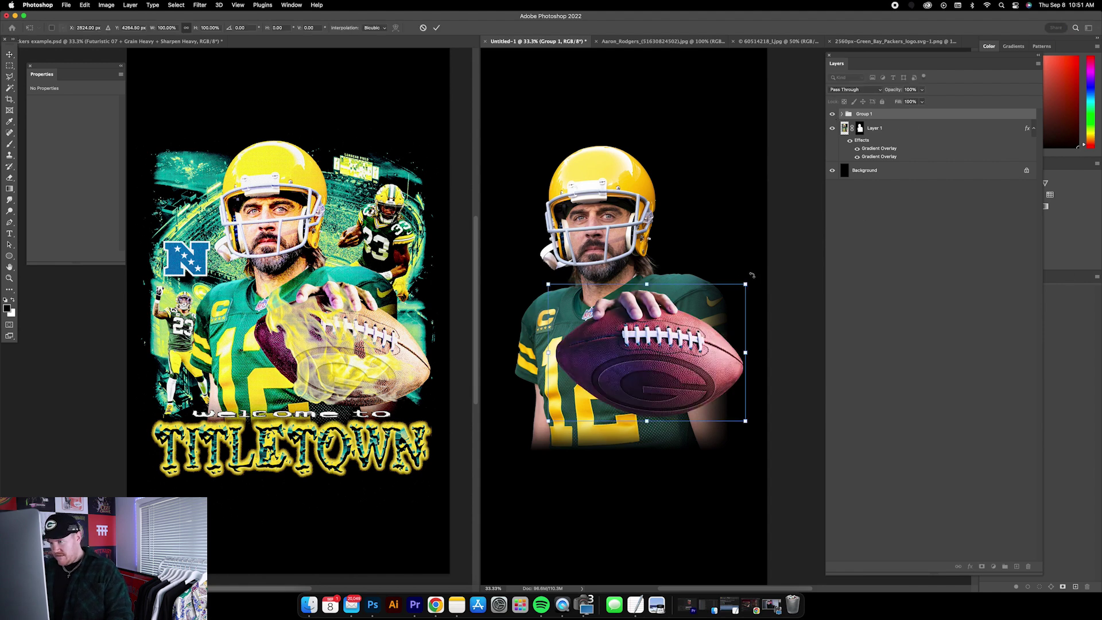
drag(752, 272, 763, 295)
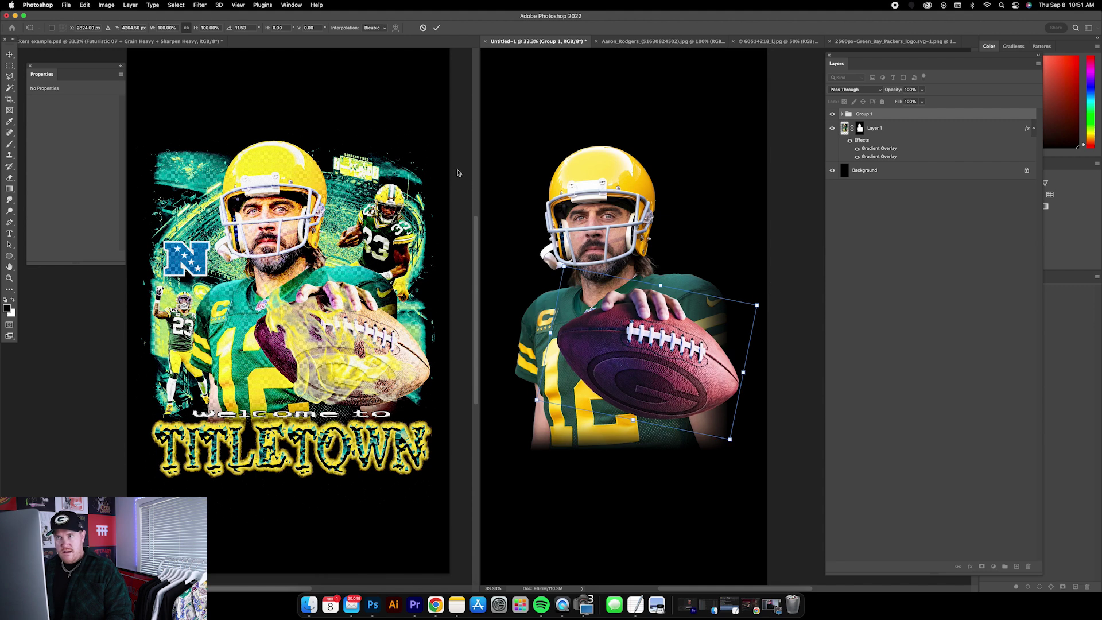
key(Return)
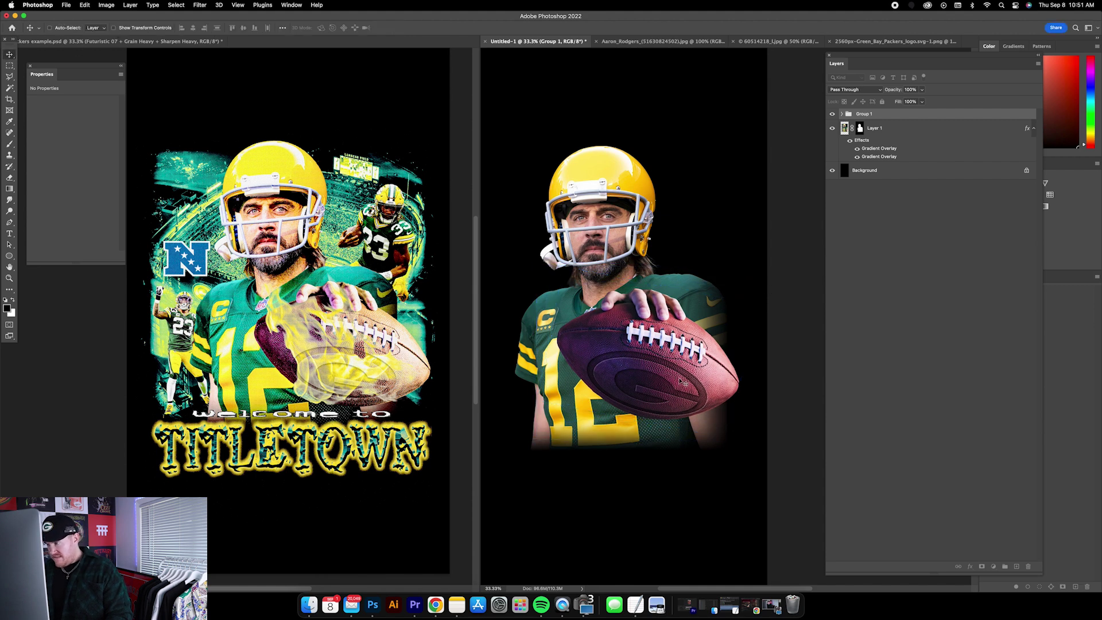
drag(680, 369, 687, 366)
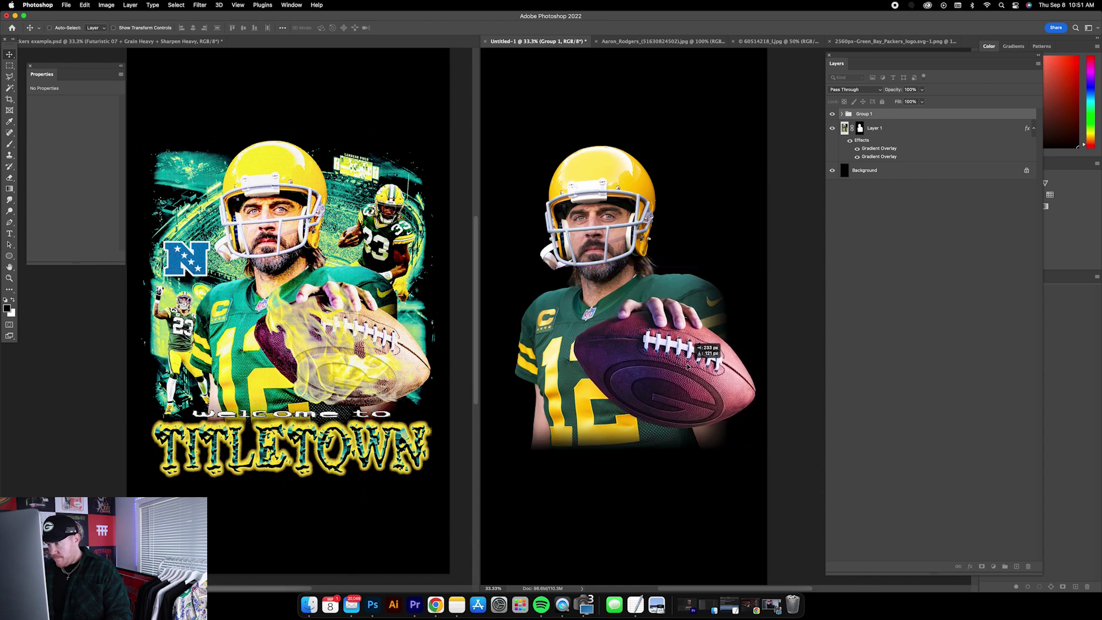
drag(688, 368, 687, 368)
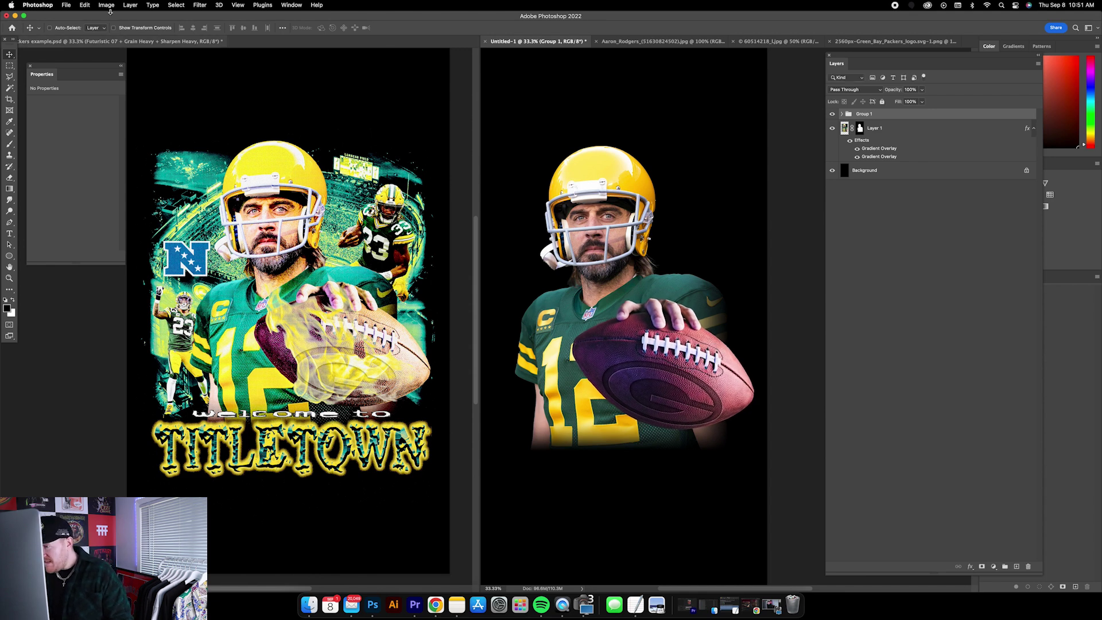
Step: Enlarge the football group to about 102% and commit the transform
click(114, 27)
drag(552, 277, 547, 271)
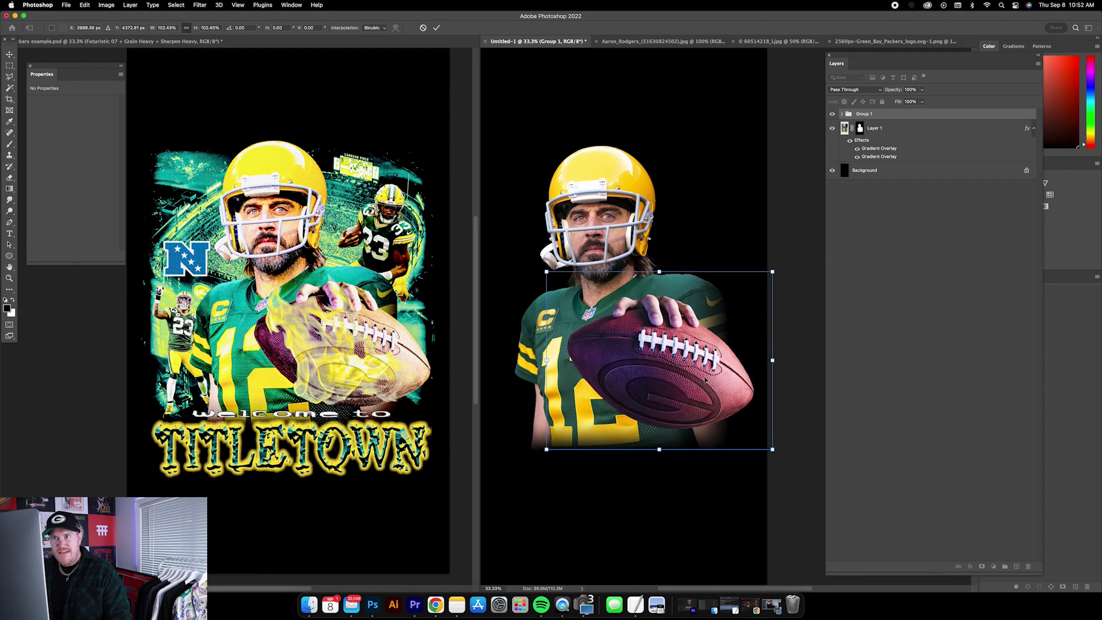
key(Return)
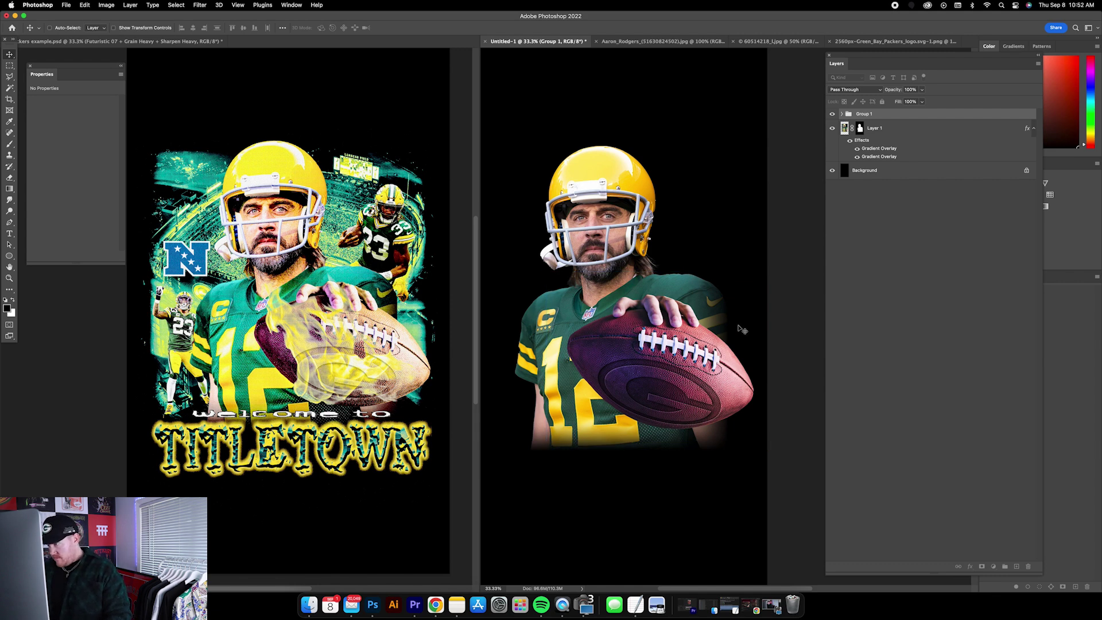
drag(716, 332, 723, 328)
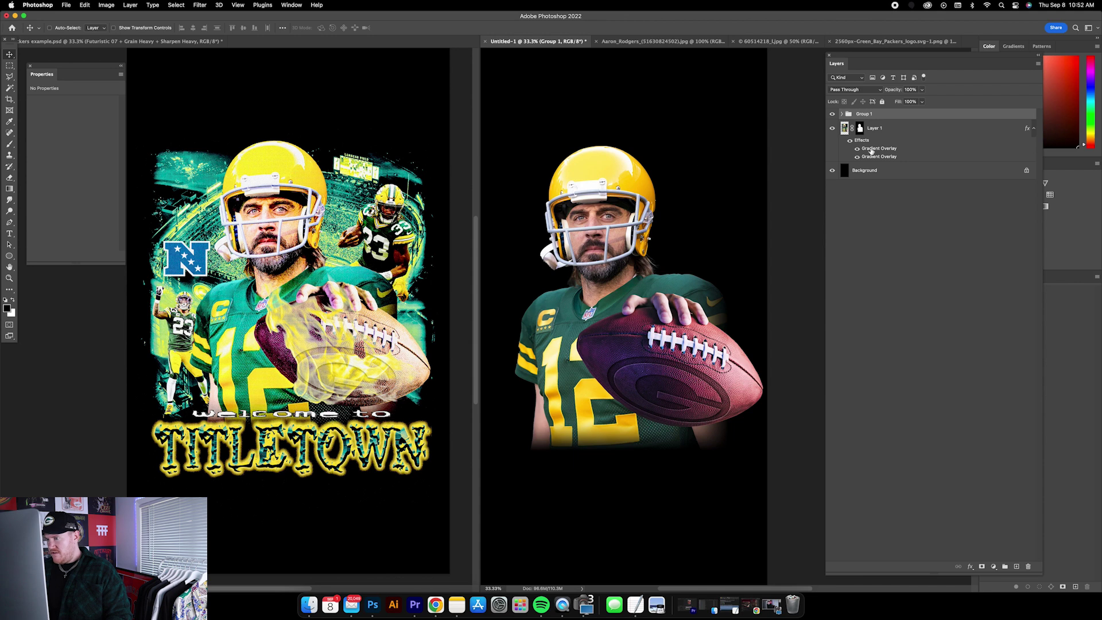
Step: Shift the player left and mask out a lassoed patch below the football on Layer 1's mask
drag(610, 170, 592, 178)
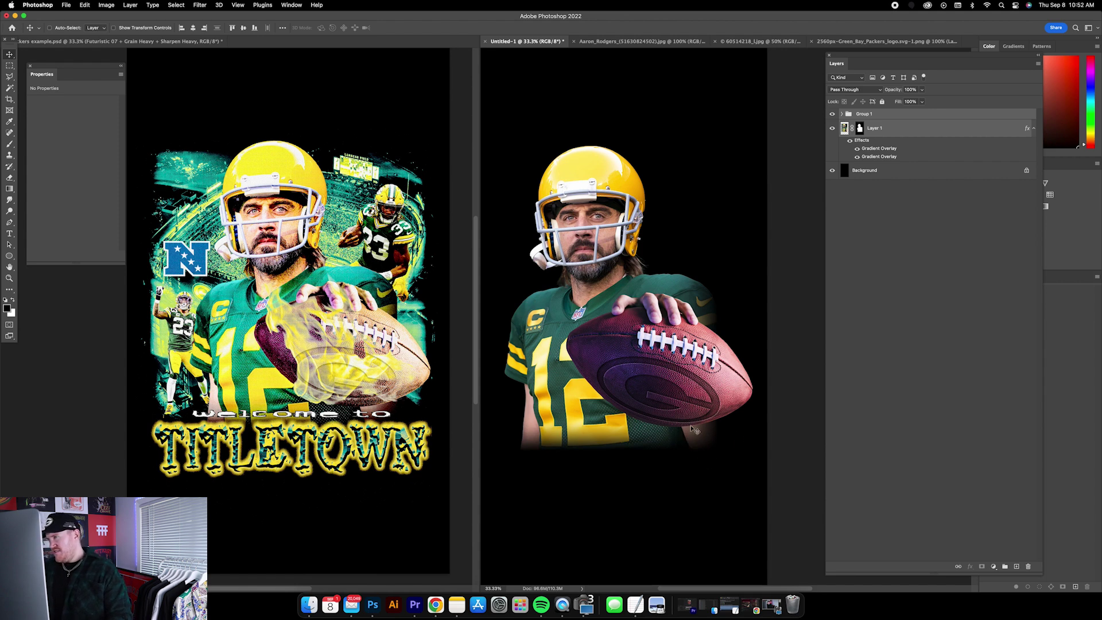
click(842, 115)
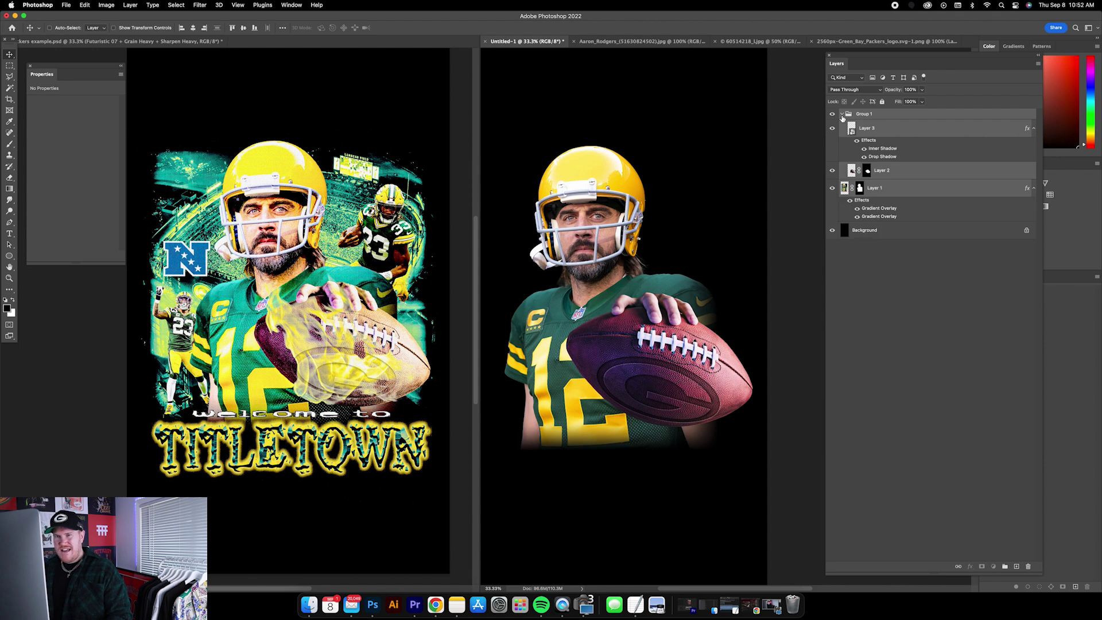
click(843, 114)
click(861, 129)
click(10, 77)
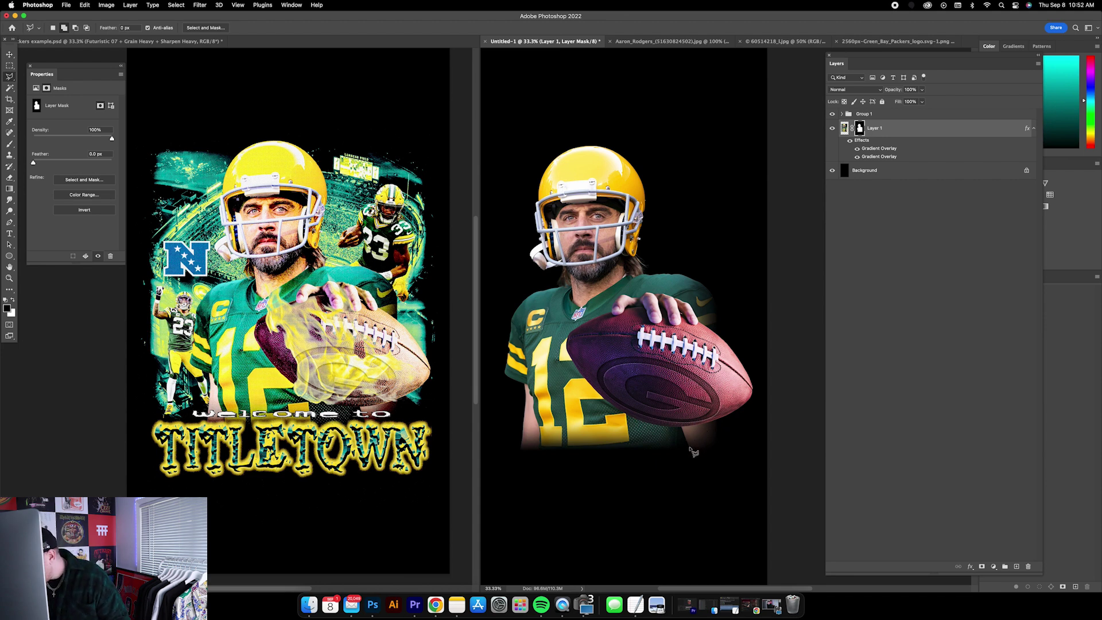
mouse_move(685, 432)
mouse_down()
mouse_move(720, 415)
mouse_move(724, 449)
mouse_move(706, 459)
mouse_move(685, 432)
mouse_up()
click(66, 4)
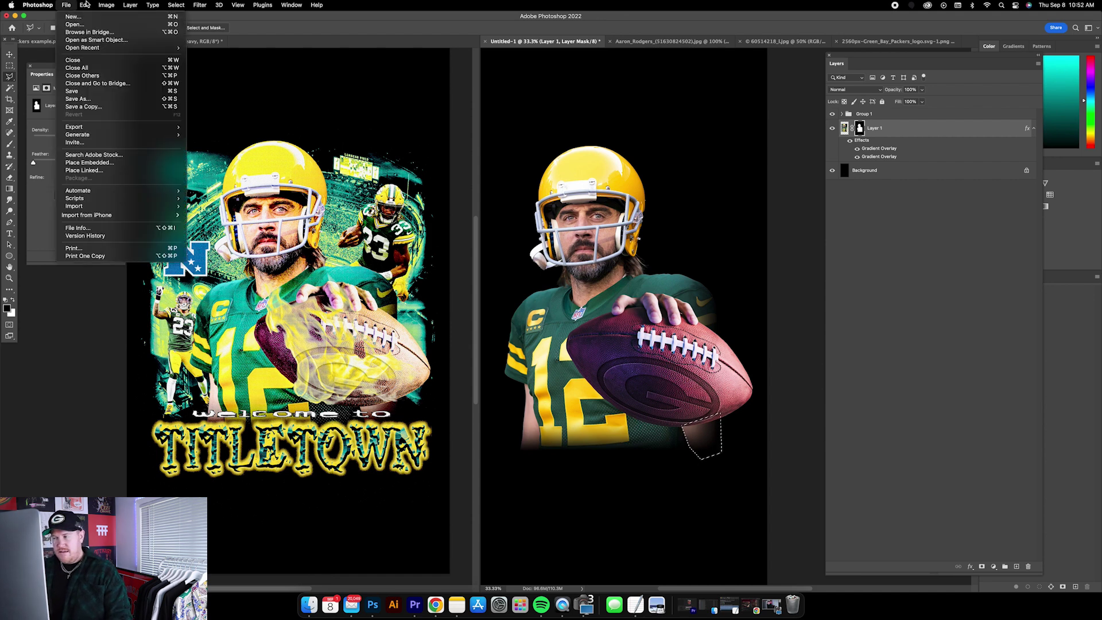
click(101, 137)
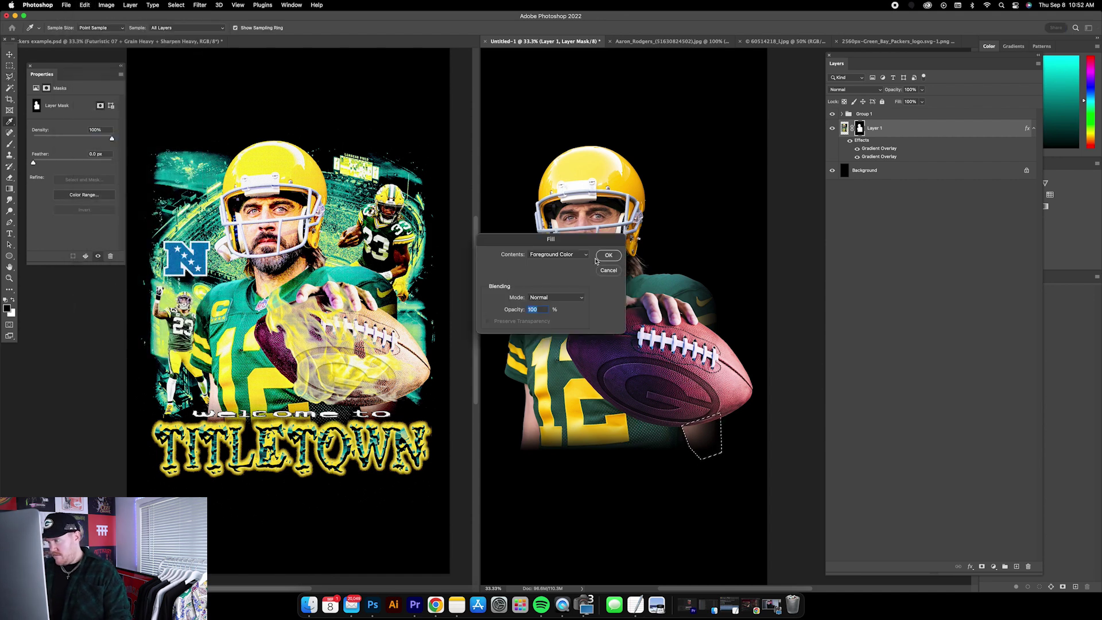
click(608, 256)
right_click(629, 225)
click(683, 154)
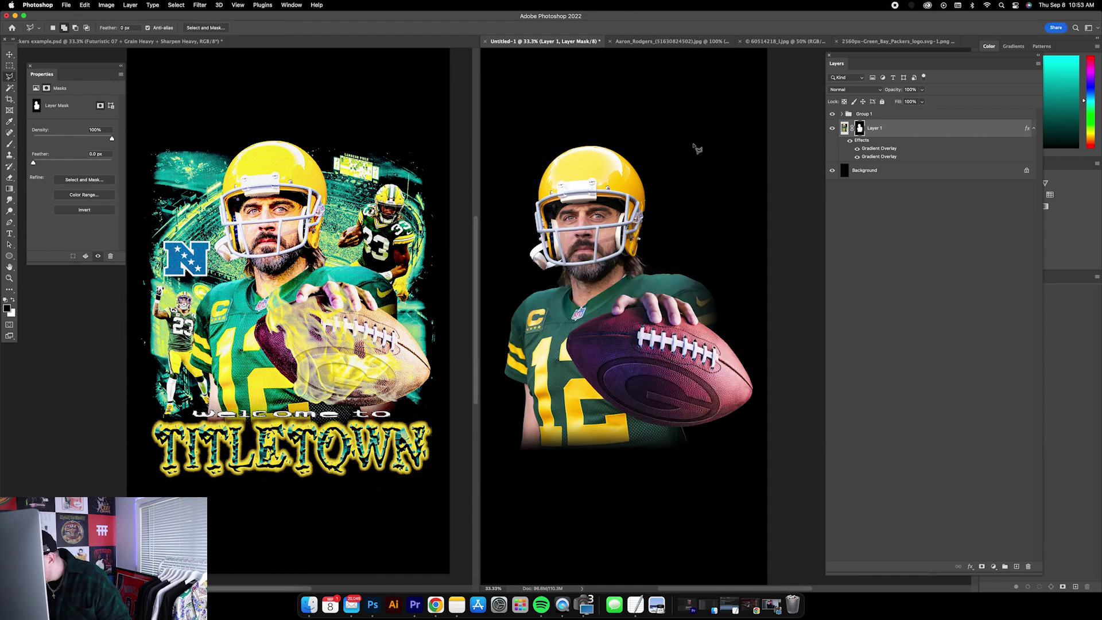
Step: Mask out another stray bit at the football's lower edge and clear the selection
mouse_move(684, 426)
mouse_down()
mouse_move(687, 443)
mouse_move(702, 443)
mouse_move(702, 408)
mouse_up()
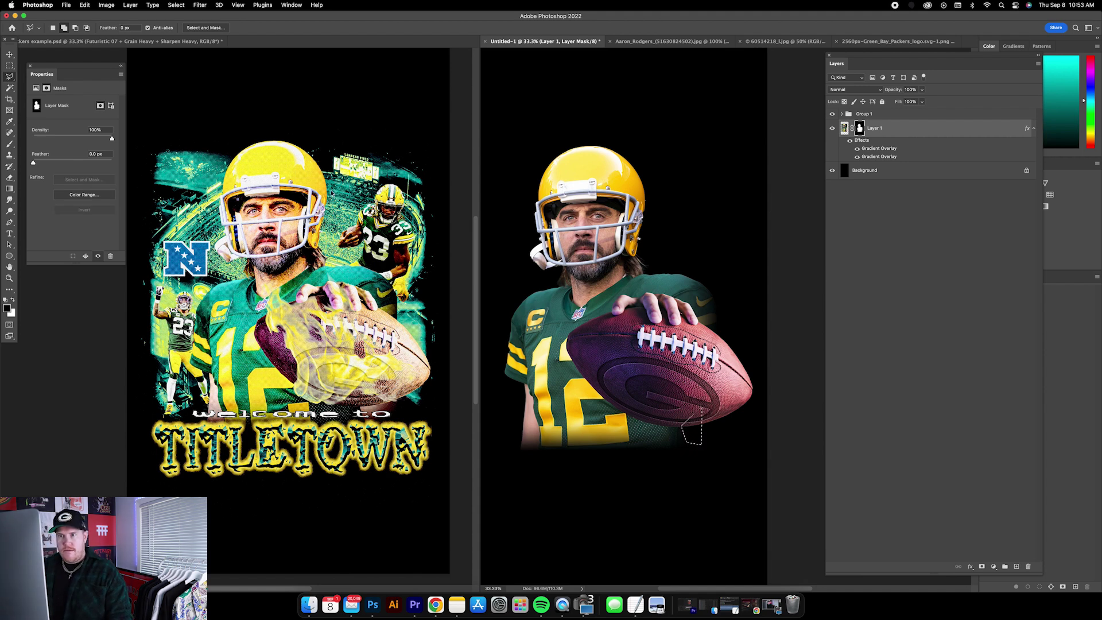
click(85, 5)
click(109, 142)
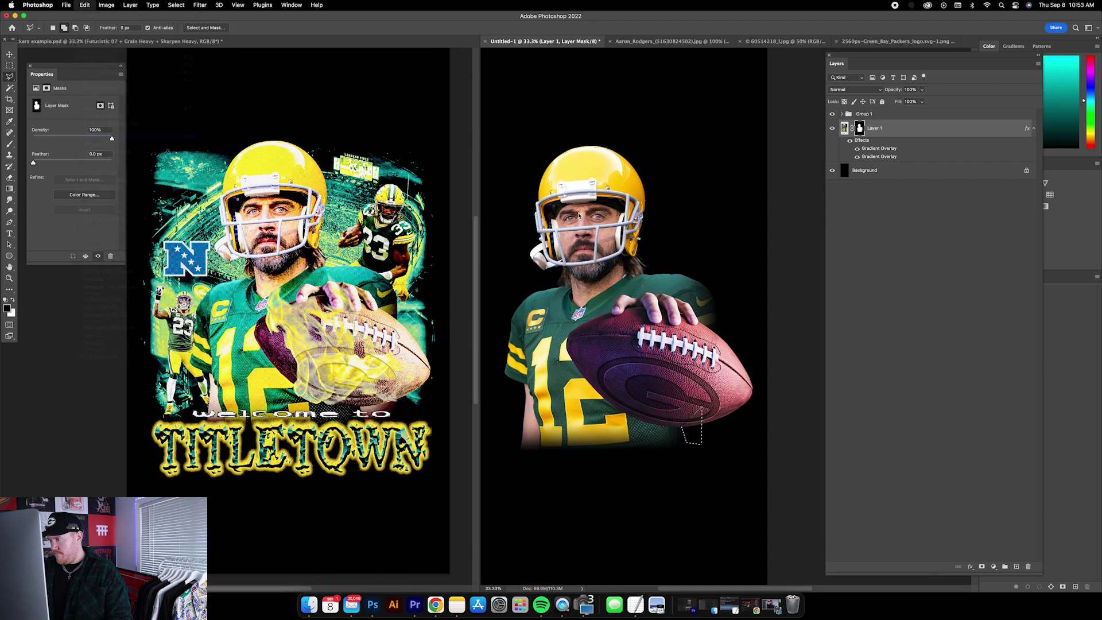
key(Return)
right_click(666, 192)
click(708, 146)
key(super+d)
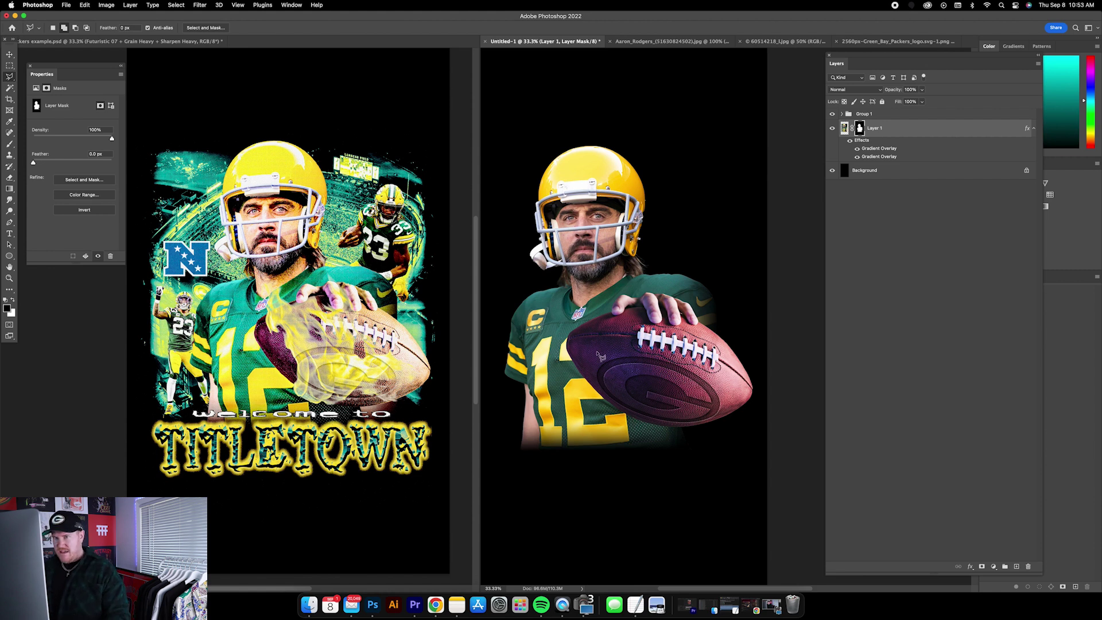
click(10, 54)
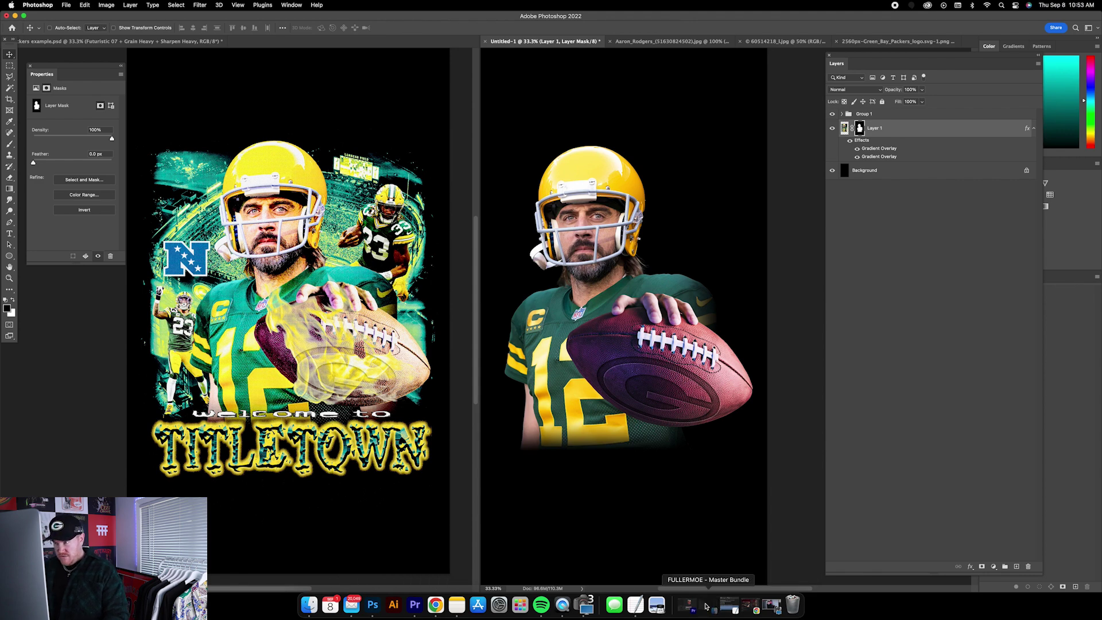
Step: Open 04 - Big Flame.psd from Bootleg Shirt Creator Pack > Elements > 01 - Fire (Full Color)
click(729, 606)
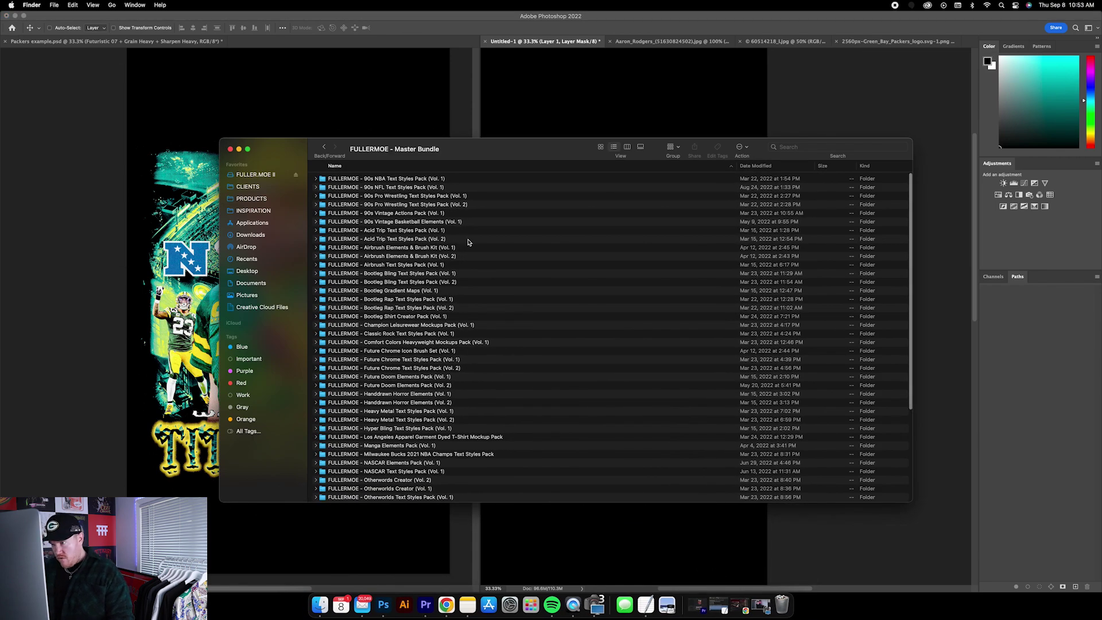
double_click(461, 317)
double_click(343, 197)
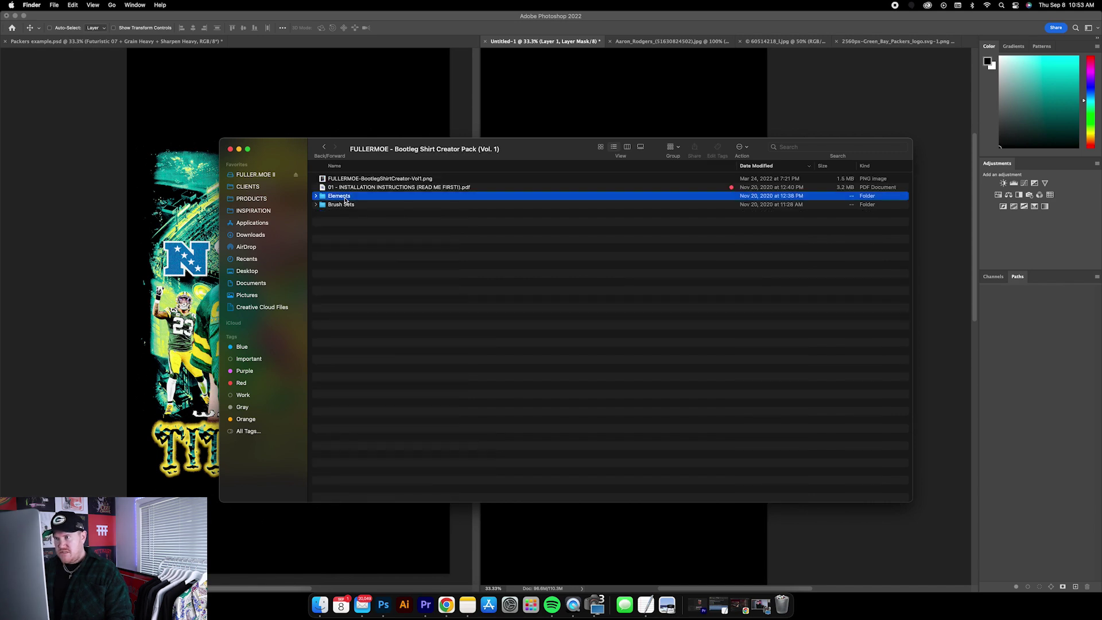
double_click(357, 179)
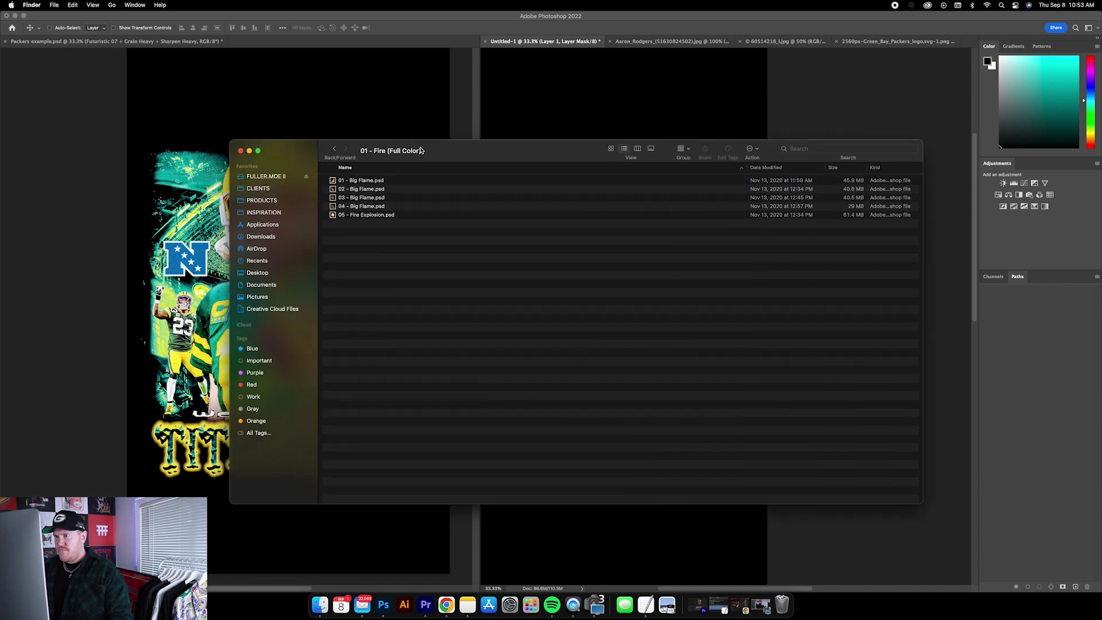
drag(402, 151, 533, 154)
click(483, 206)
click(512, 265)
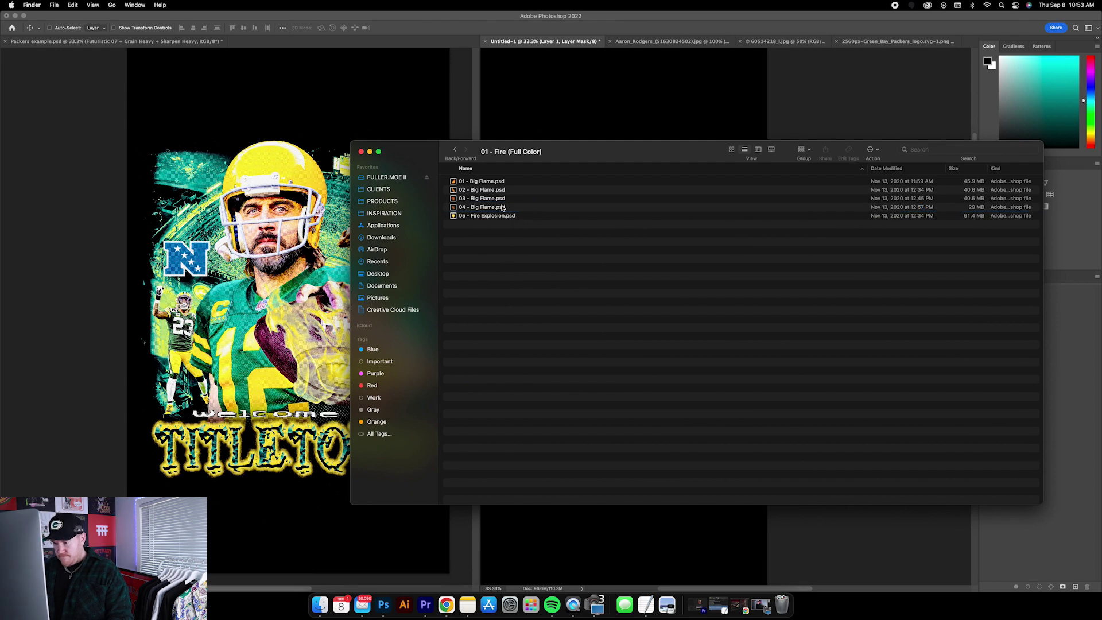
double_click(502, 208)
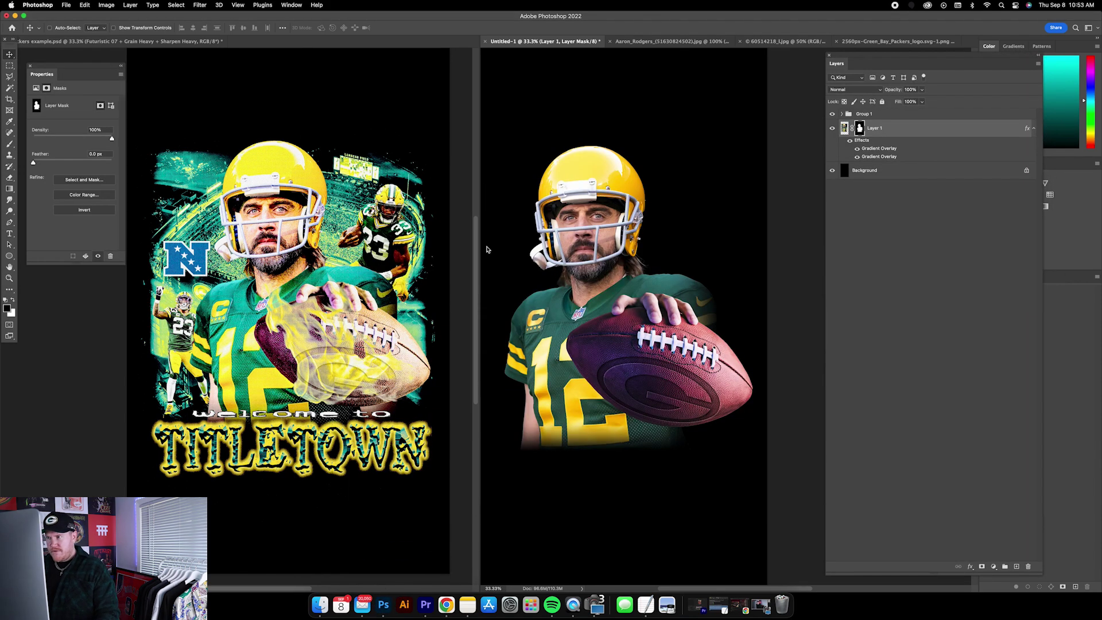
Step: Copy the whole Big Flame image, close it without saving, and paste it into Untitled-1
key(super+a)
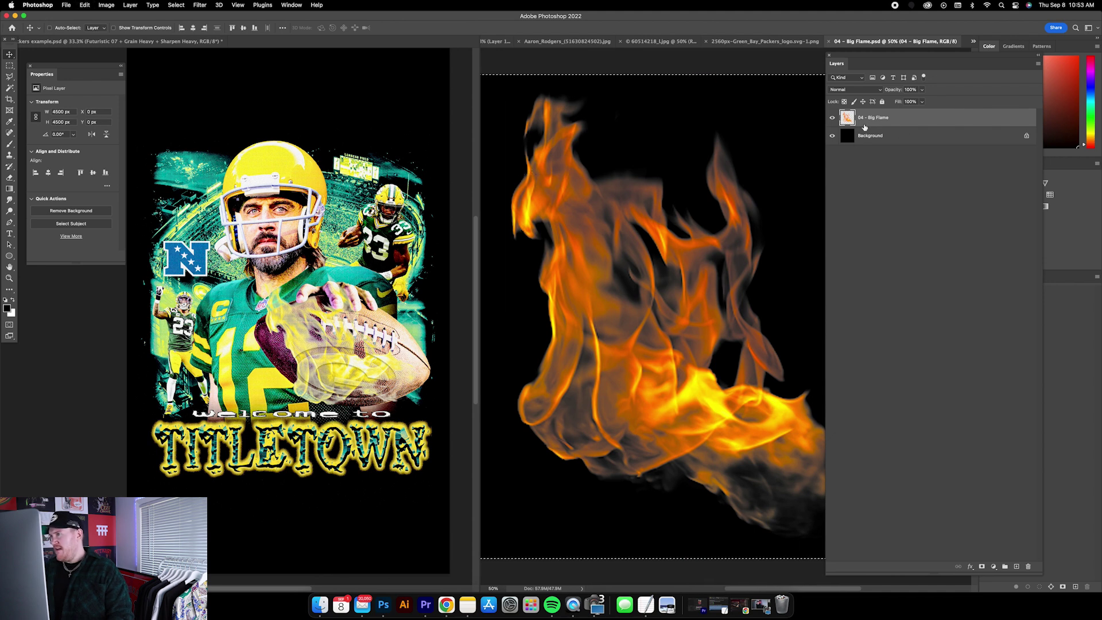
click(833, 136)
click(833, 135)
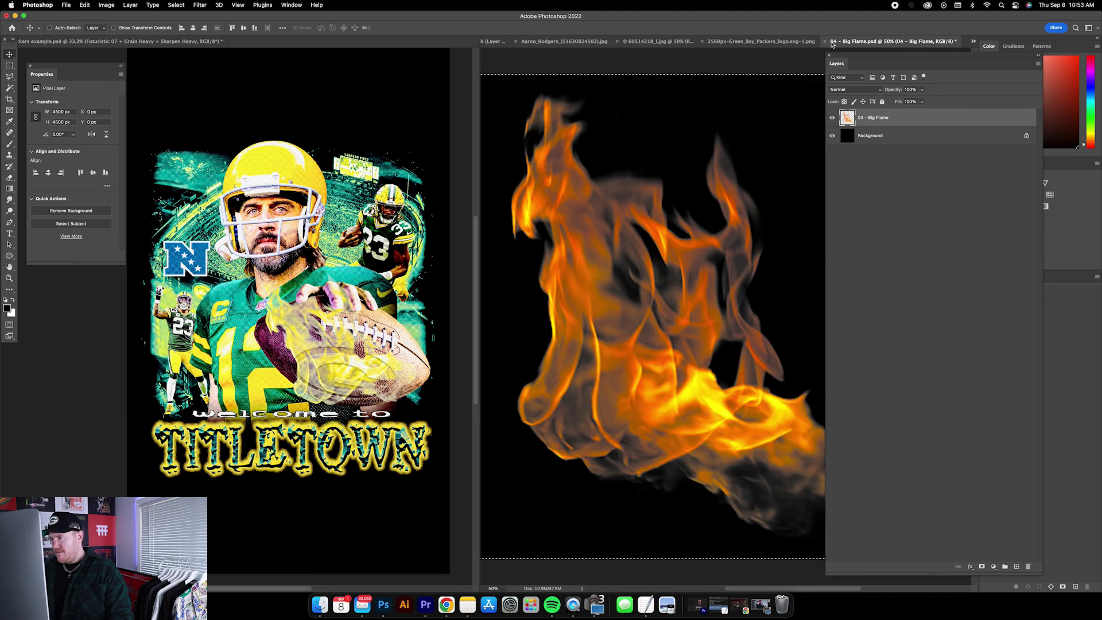
key(super+w)
click(564, 224)
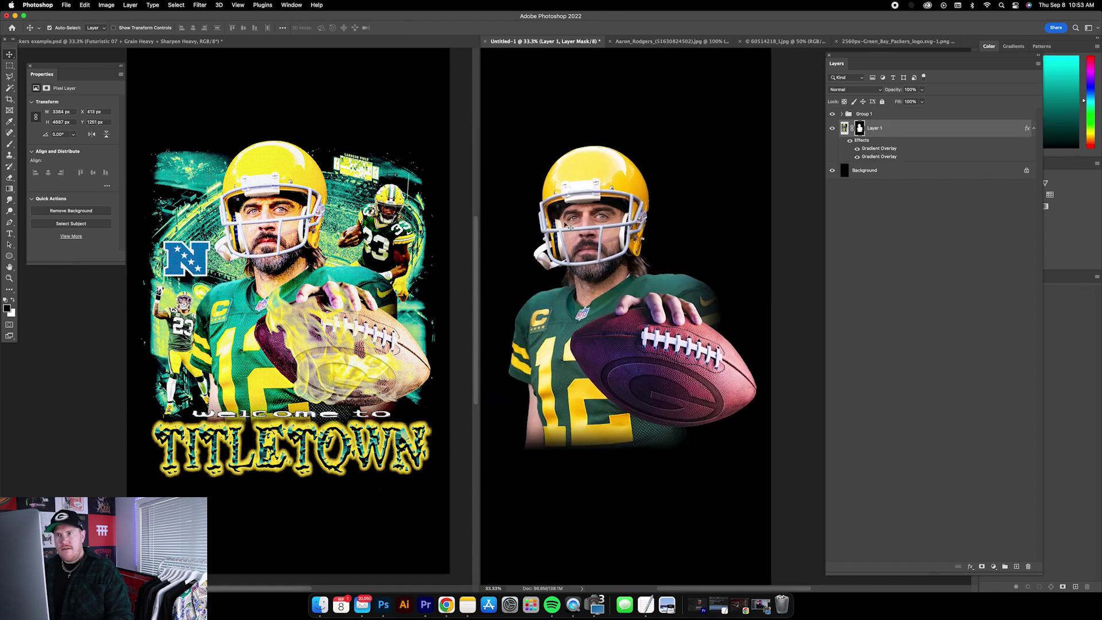
key(super+v)
Step: Move the flame layer above Group 1, toward the football, and convert it to a Smart Object
click(113, 28)
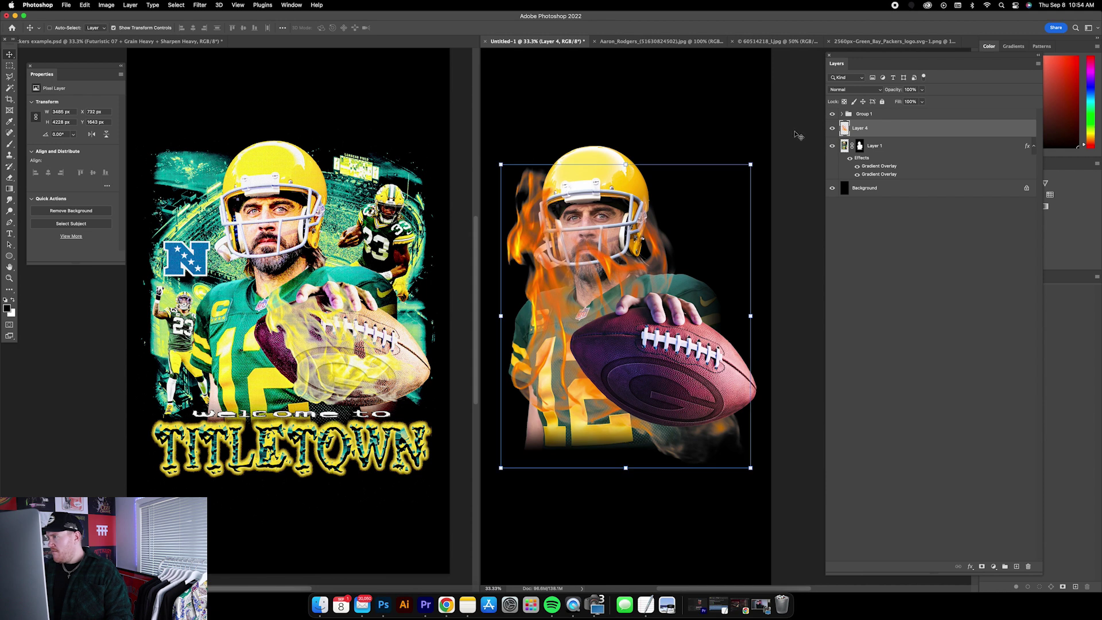
drag(889, 131, 890, 109)
drag(552, 238, 612, 224)
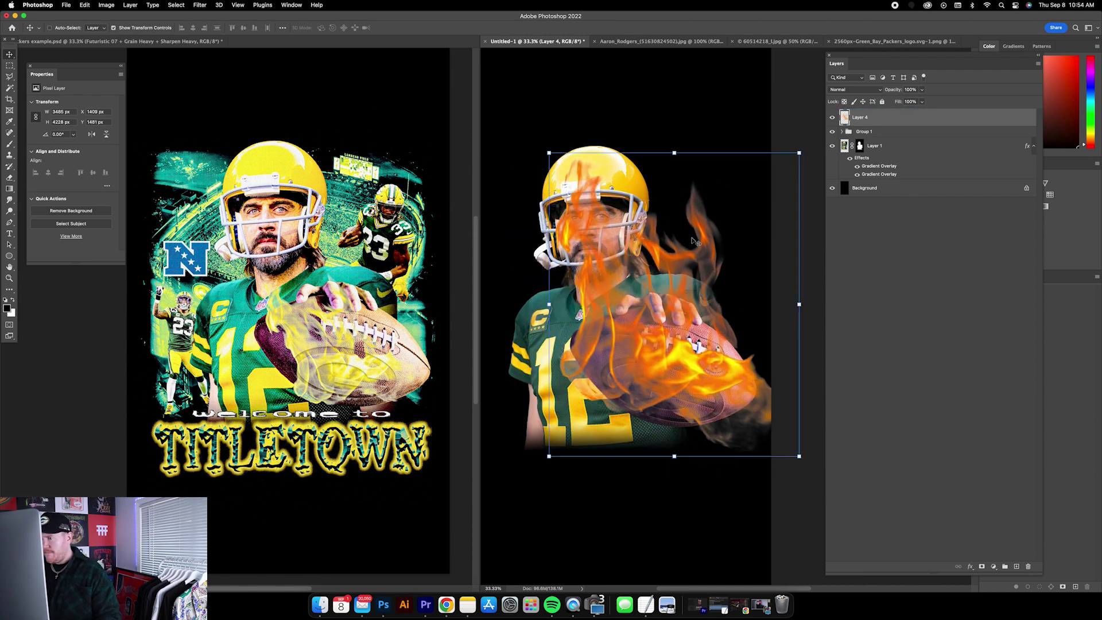
scroll(695, 247, left, 2)
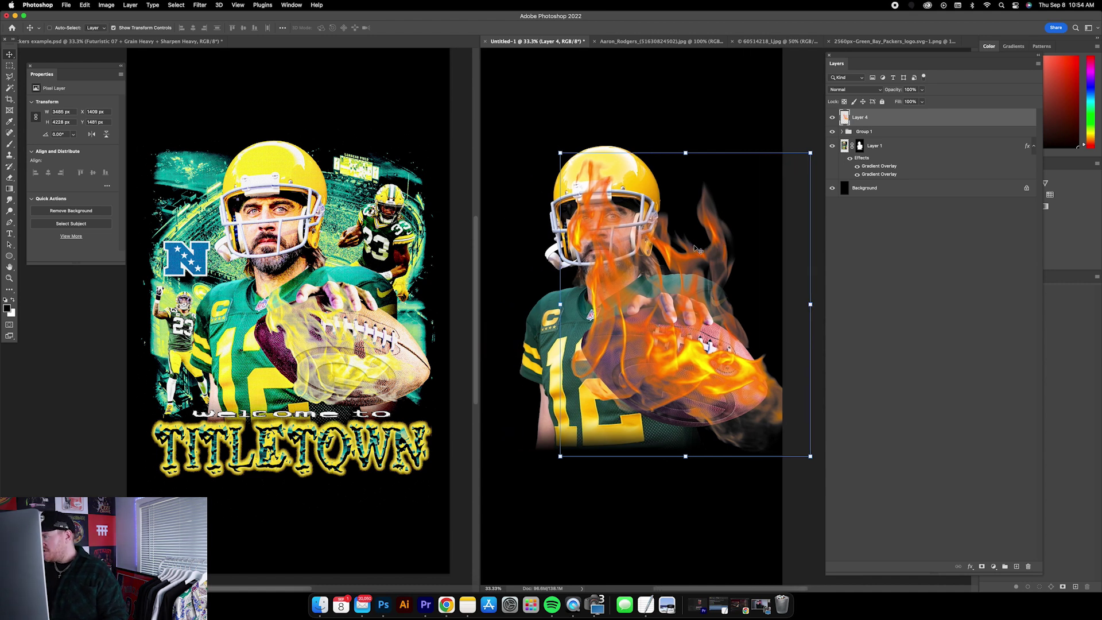
scroll(697, 248, right, 1)
right_click(916, 119)
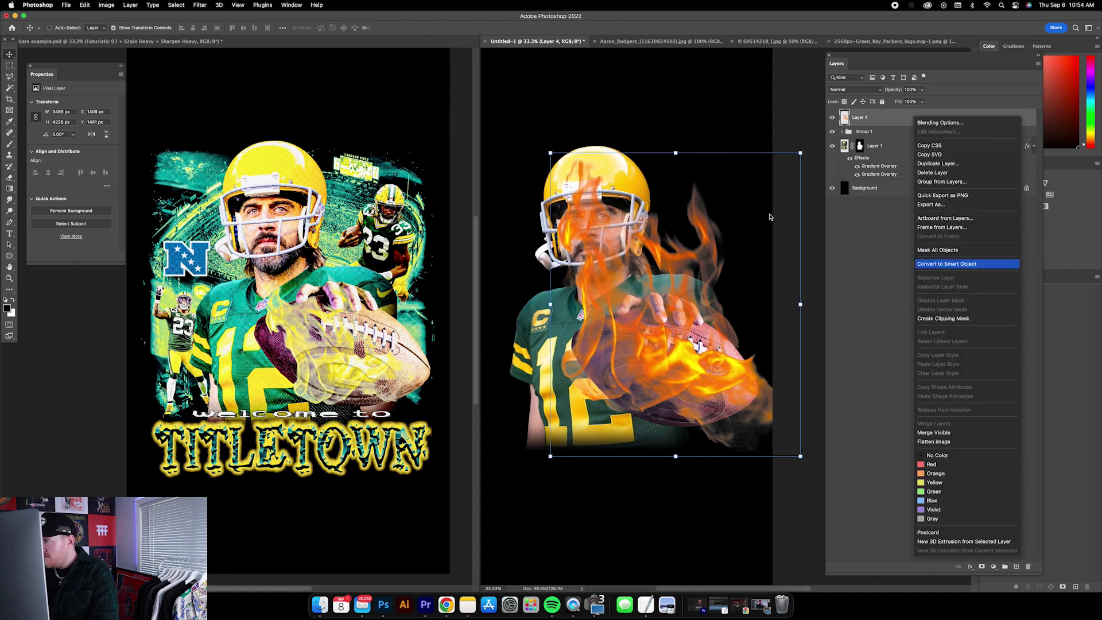
key(Return)
Step: Scale the flames to about 58% and rotate them -20° over the football
key(super+t)
drag(801, 153, 641, 234)
drag(616, 329, 655, 313)
drag(705, 236, 691, 288)
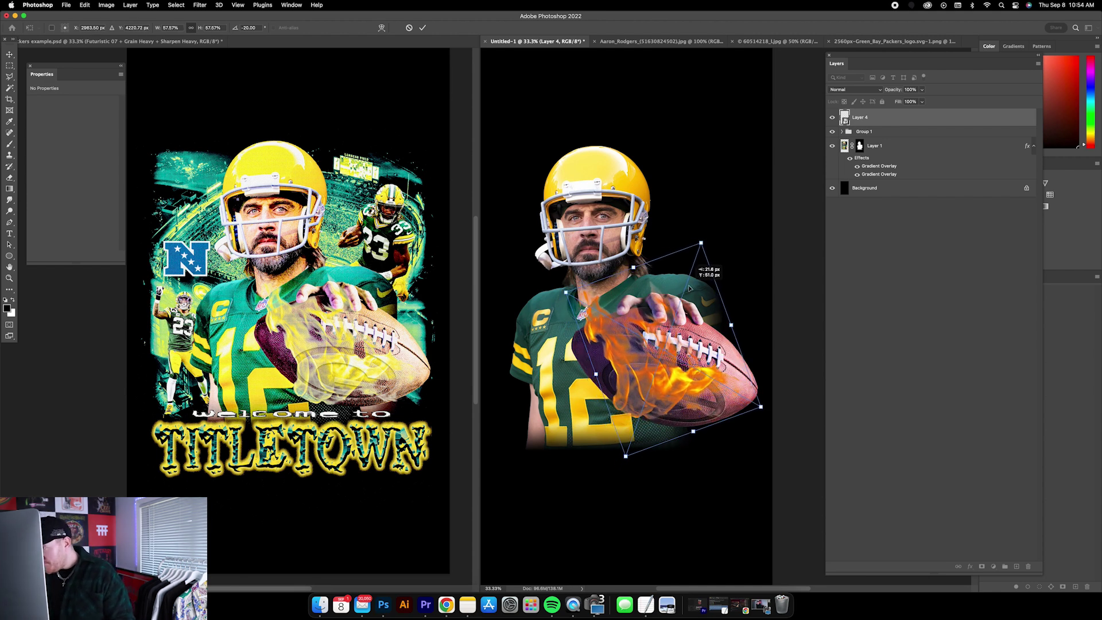
key(Return)
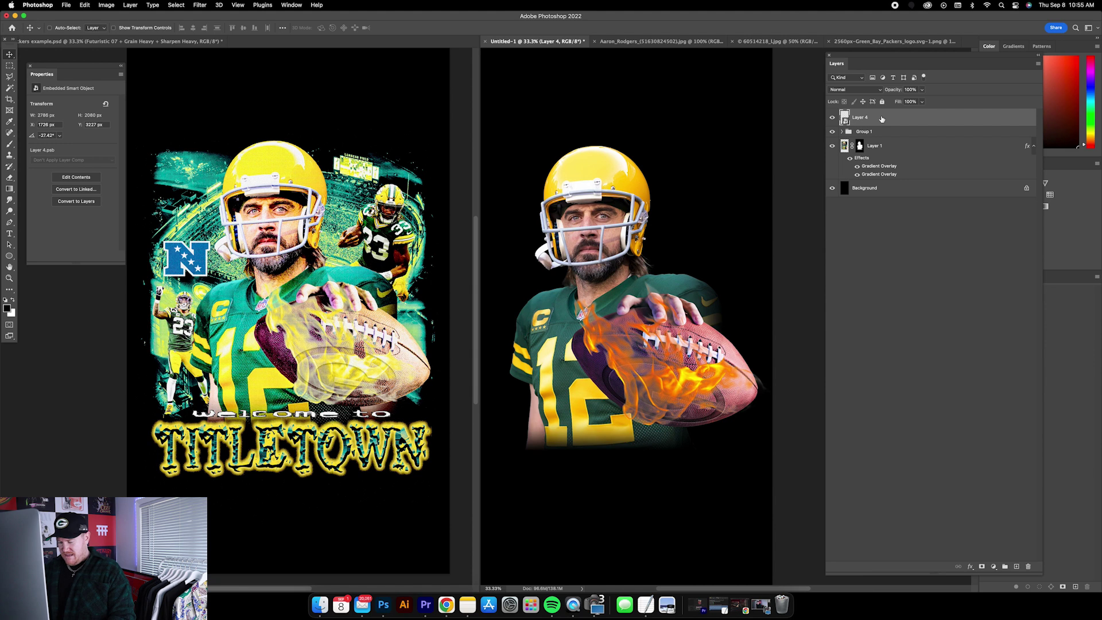
Step: Rename Layer 4 to Flame, Group 1 to Ball, and Layer 1 to the player's first name
double_click(866, 120)
text(Flame)
key(Return)
double_click(864, 132)
text(B)
key(Return)
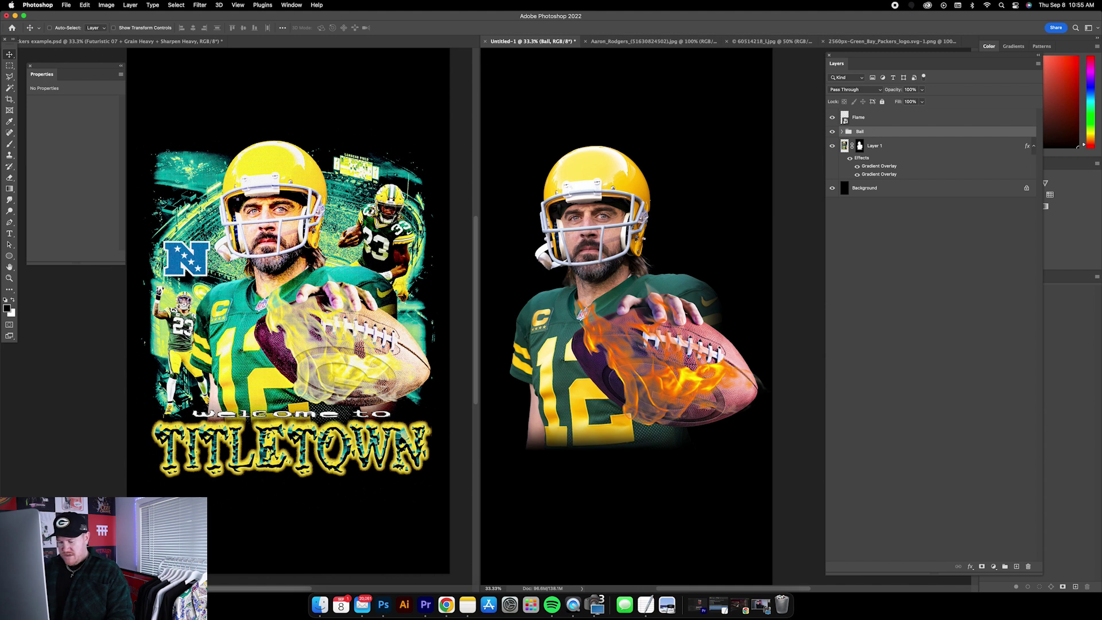
double_click(873, 145)
text(Aaron)
key(Return)
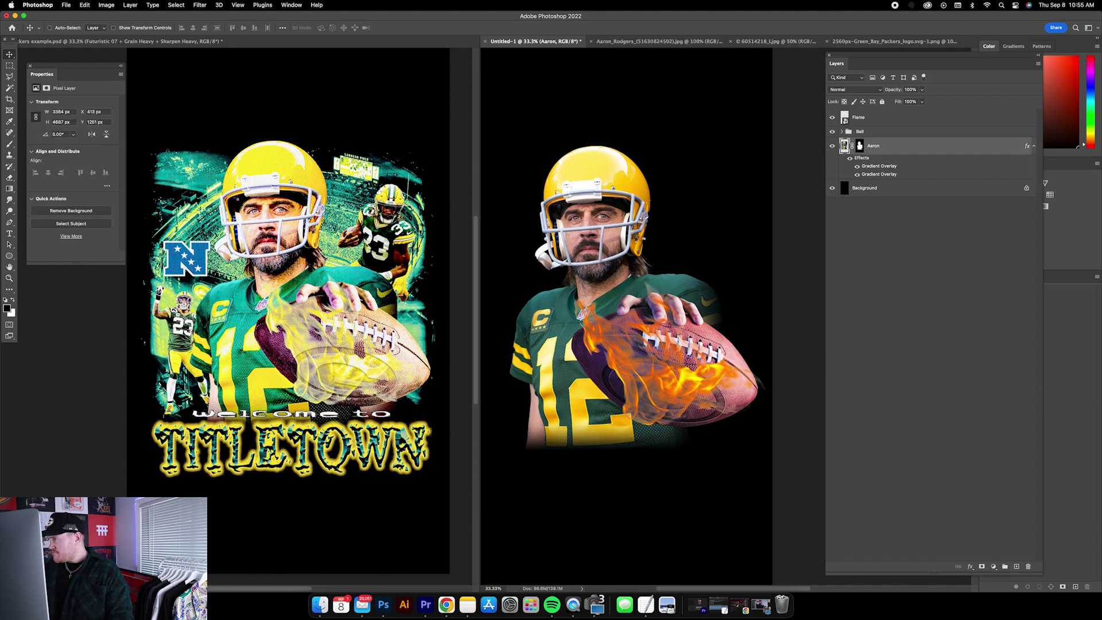
click(1034, 145)
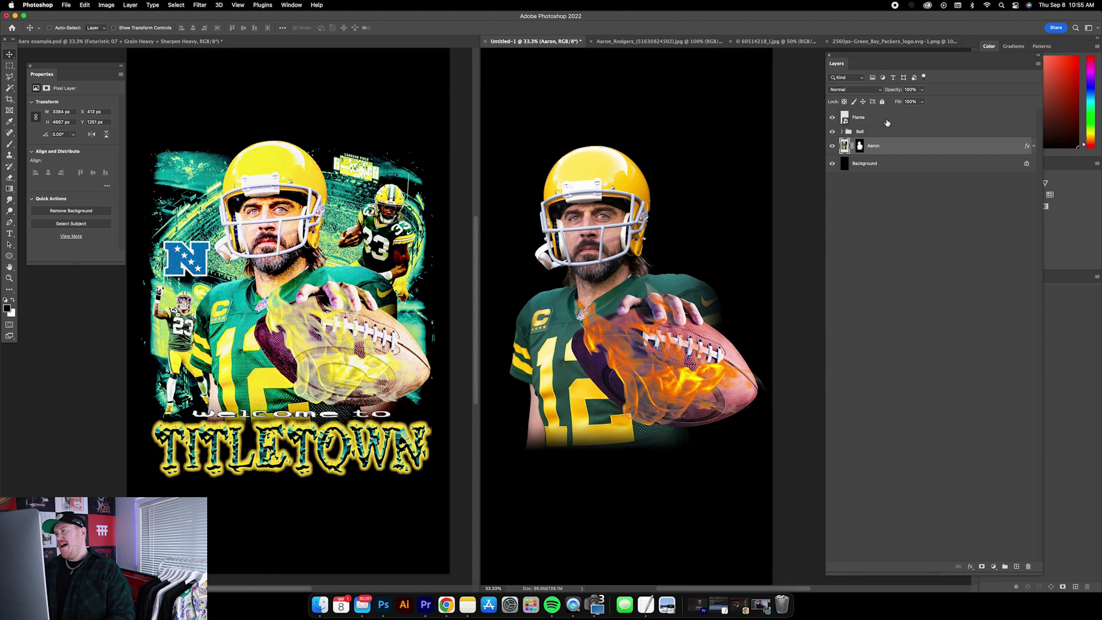
click(887, 123)
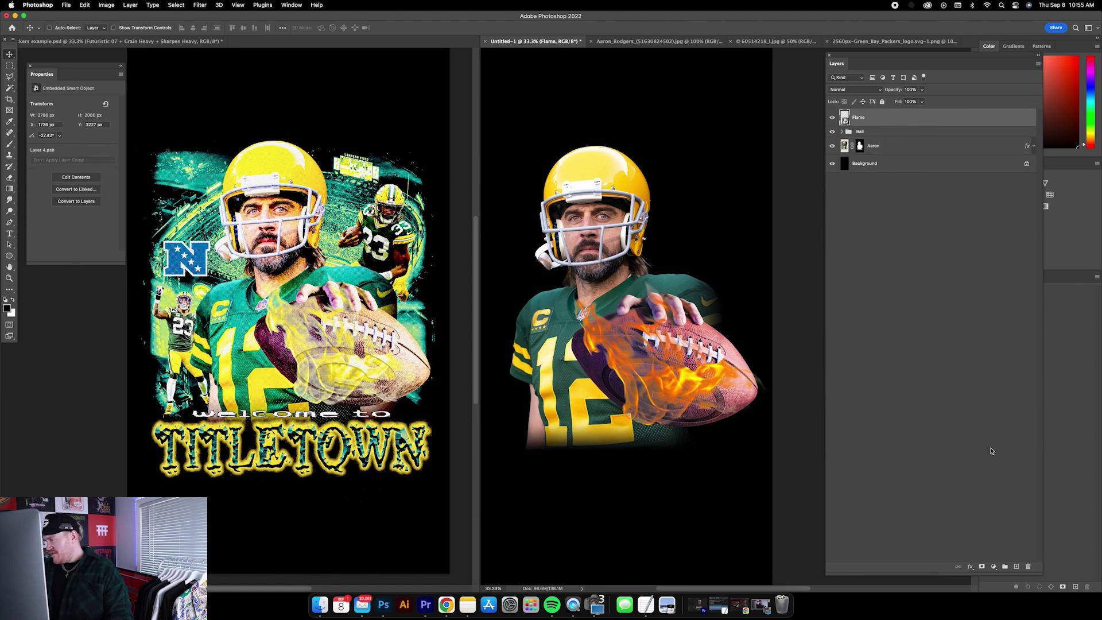
click(990, 569)
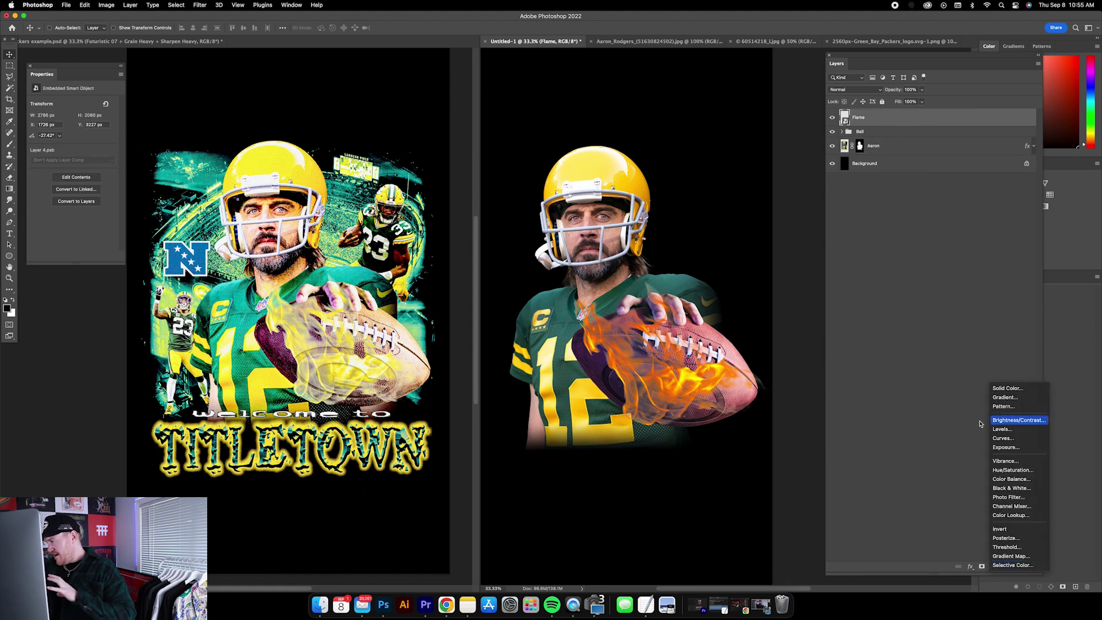
Step: Add a Gradient Map adjustment clipped to the Flame layer
click(1010, 557)
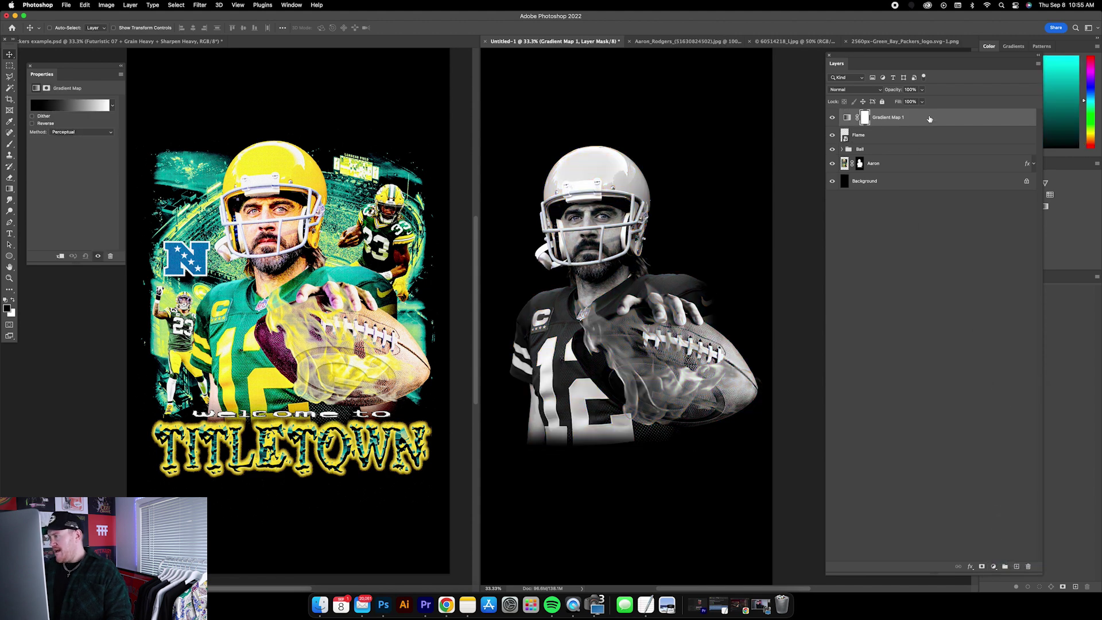
right_click(931, 119)
click(959, 316)
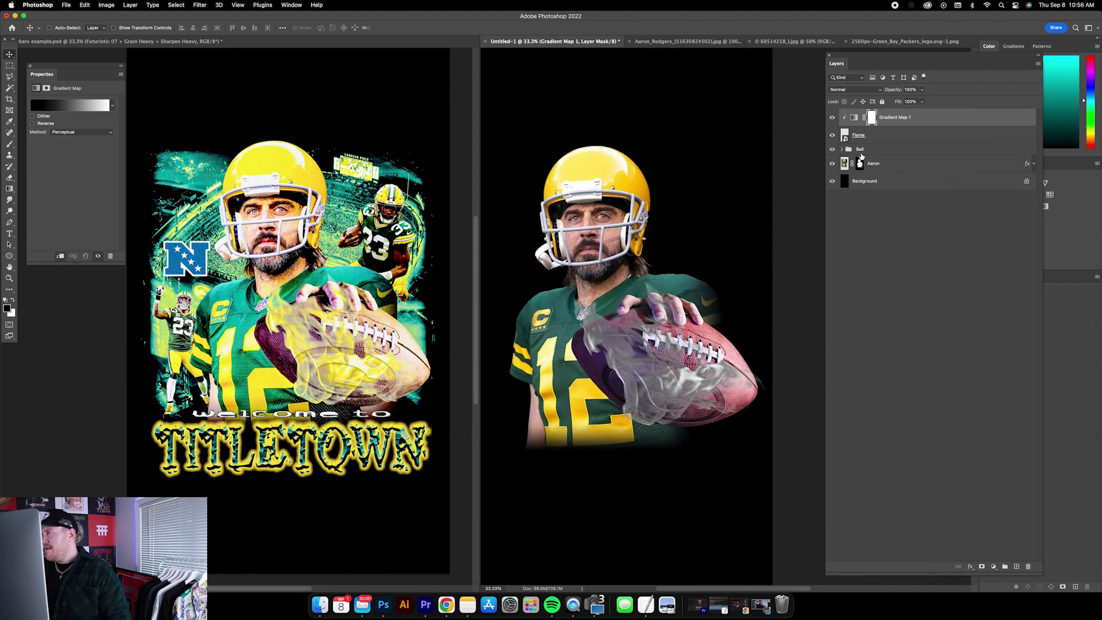
click(855, 119)
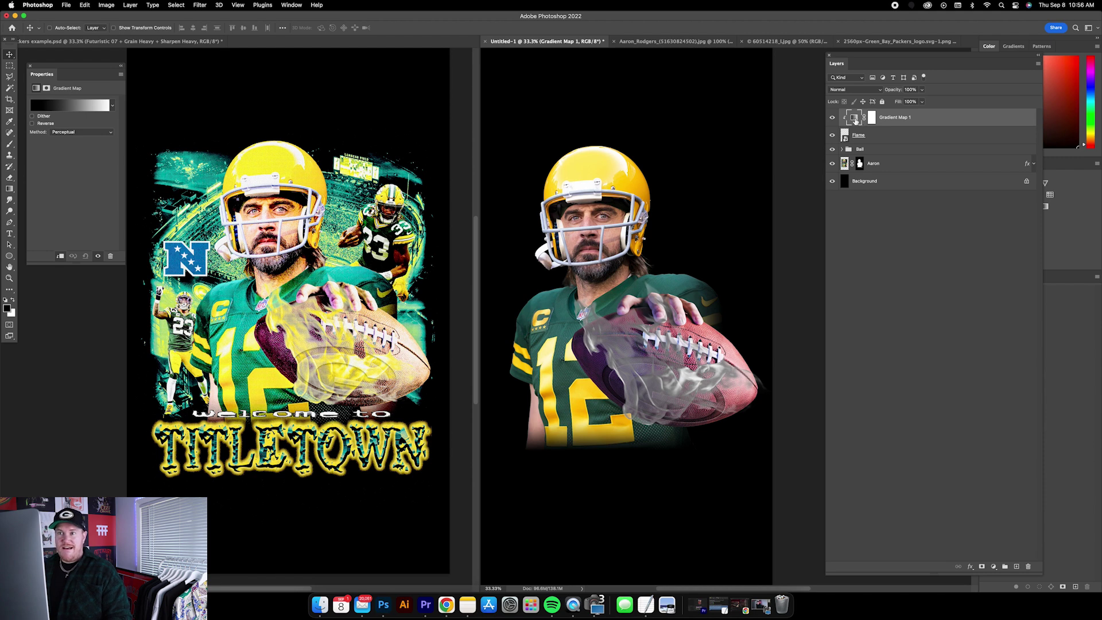
drag(63, 69, 58, 71)
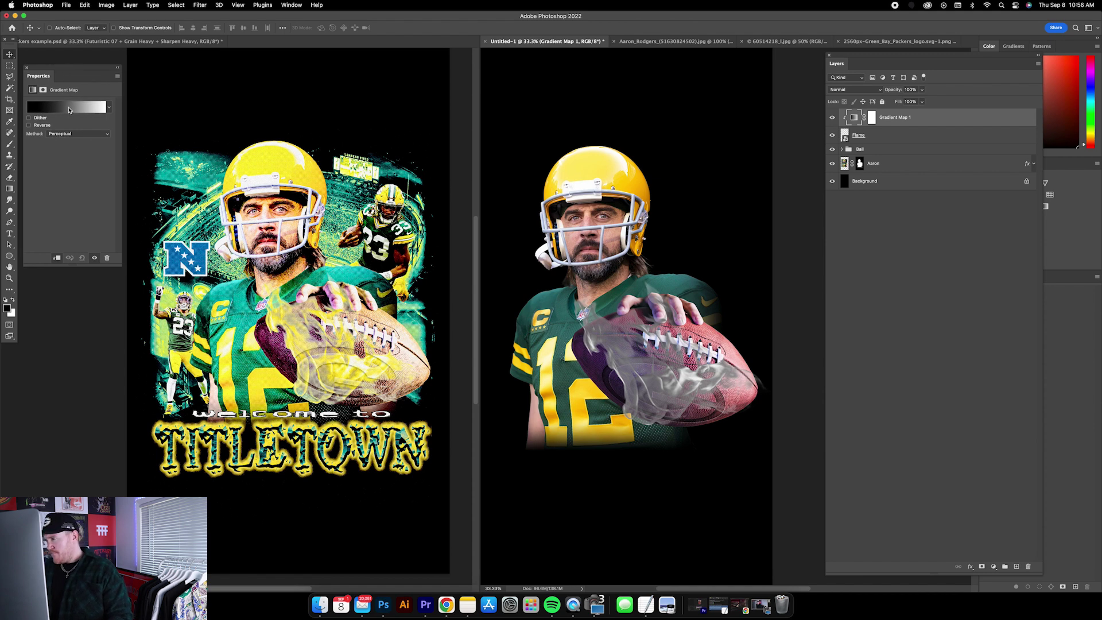
Step: Set the gradient's dark stop to the sampled helmet yellow and move it to 59%
click(69, 107)
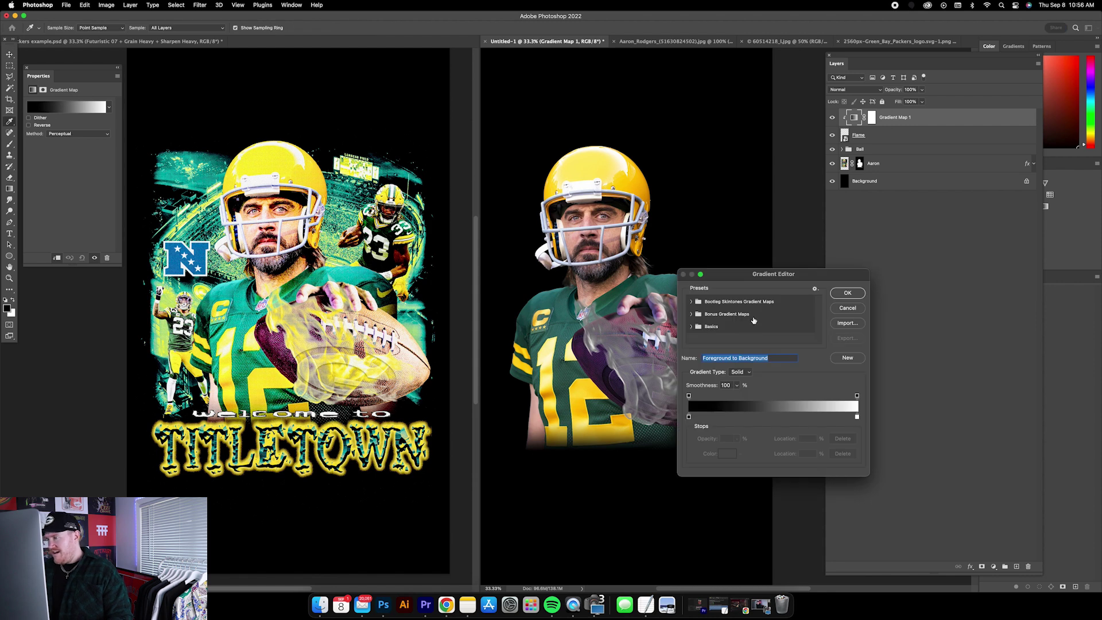
drag(736, 269, 826, 290)
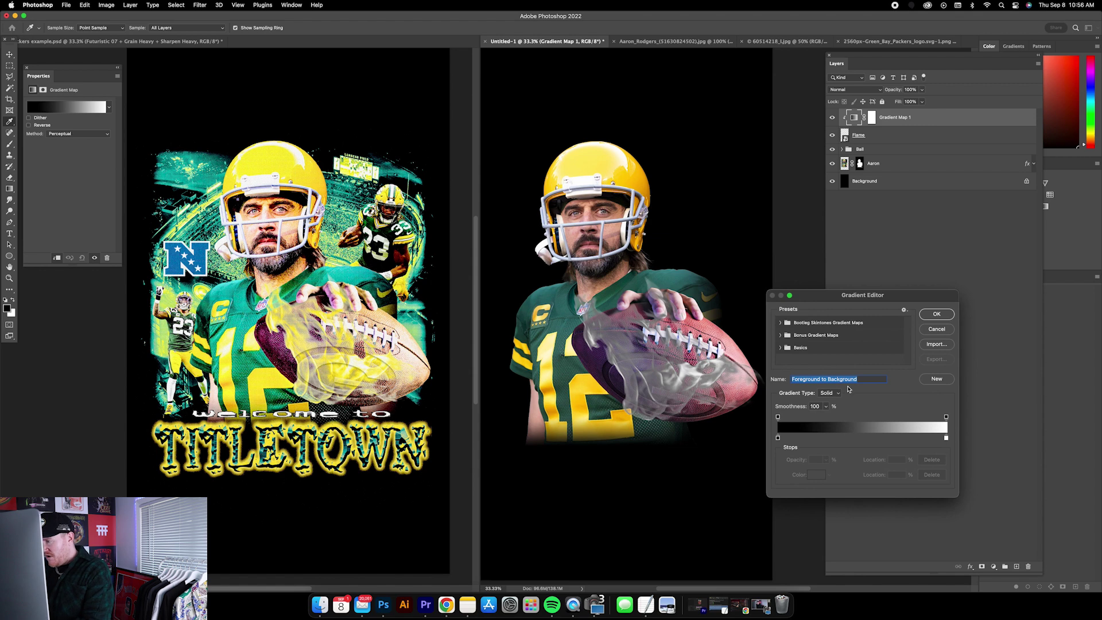
click(779, 440)
click(817, 475)
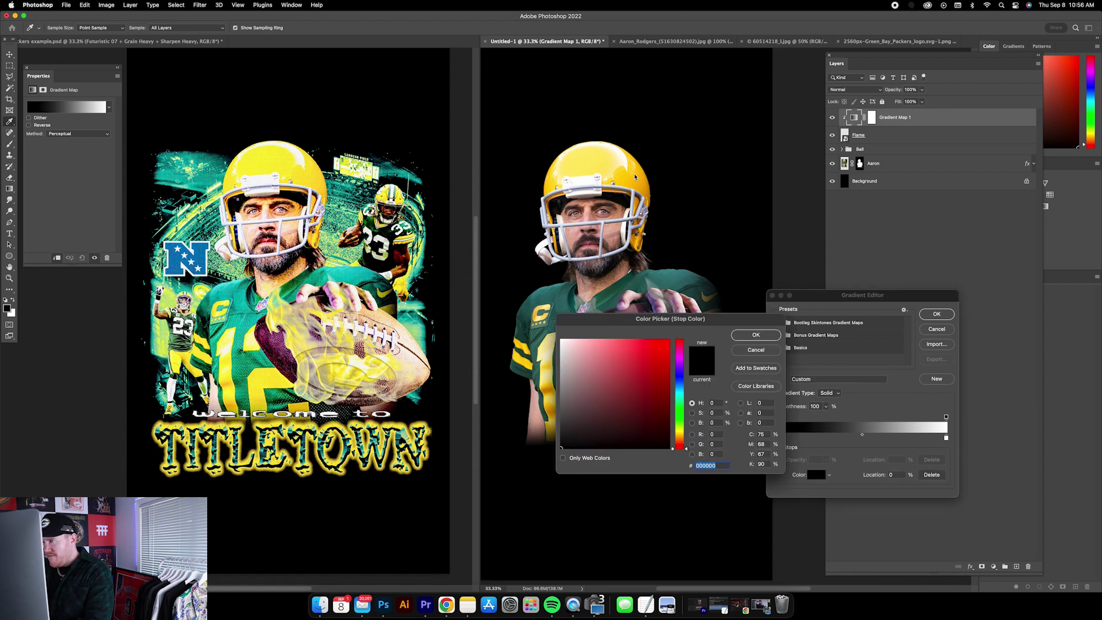
click(636, 177)
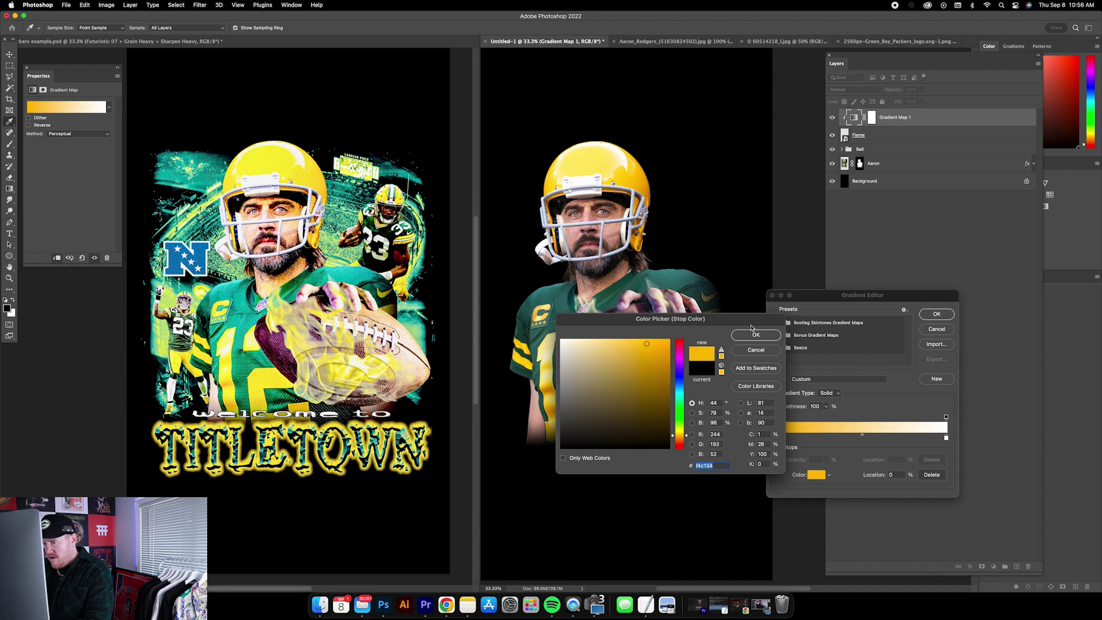
click(754, 334)
drag(779, 440, 889, 441)
key(Return)
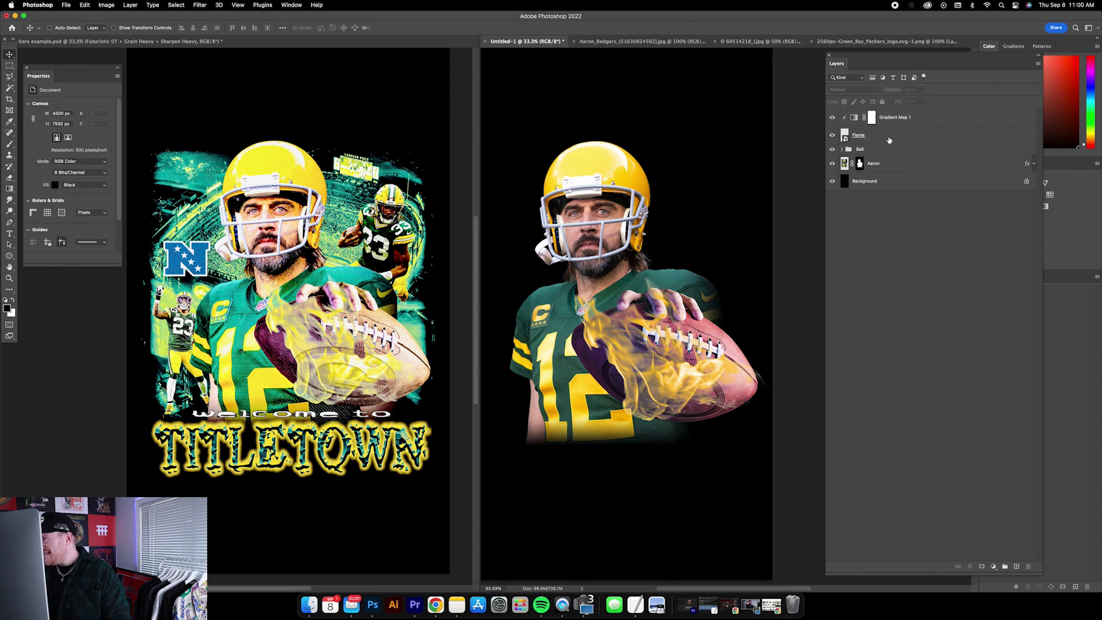
Step: Lower the Flame layer's opacity to 85%
click(887, 141)
click(922, 90)
drag(923, 101, 916, 102)
click(898, 261)
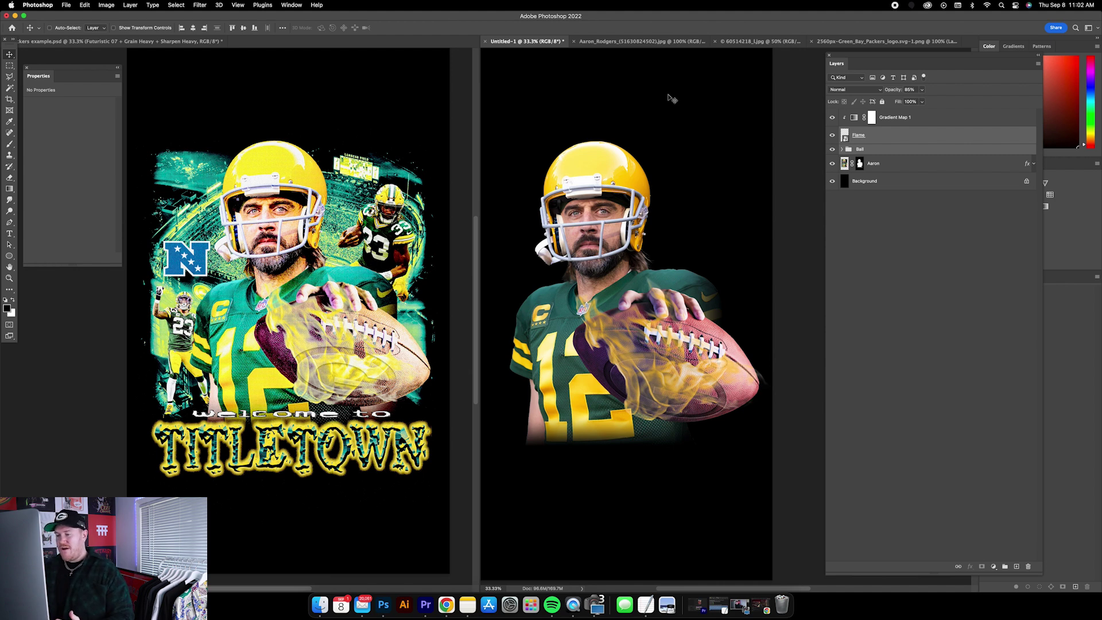
Step: Copy the night aerial Lambeau Field photo from Chrome's image results
click(446, 605)
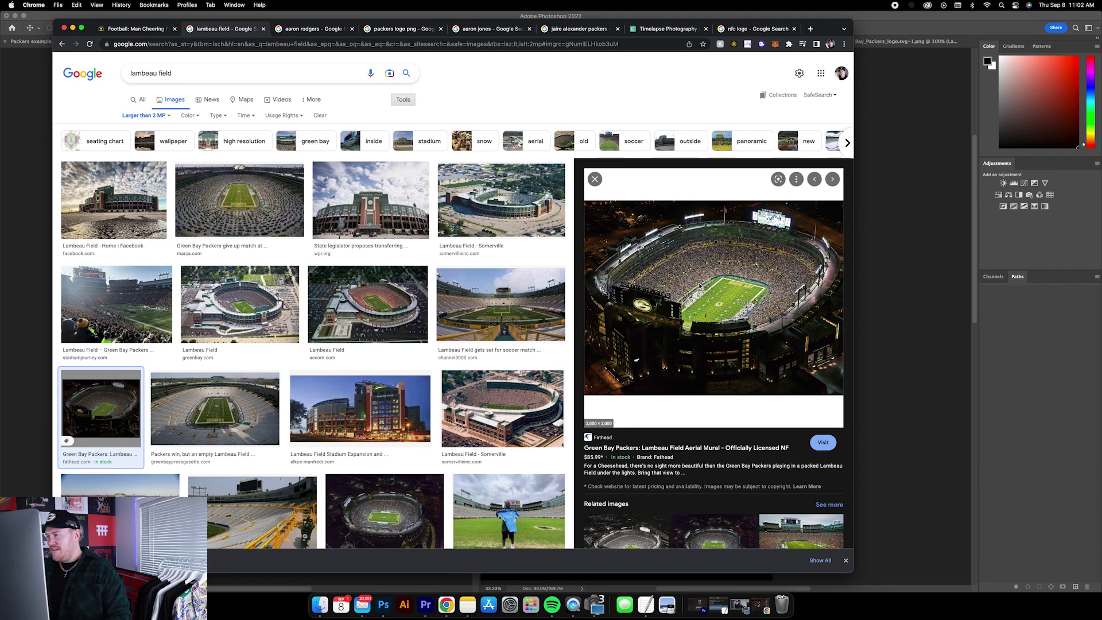
right_click(684, 259)
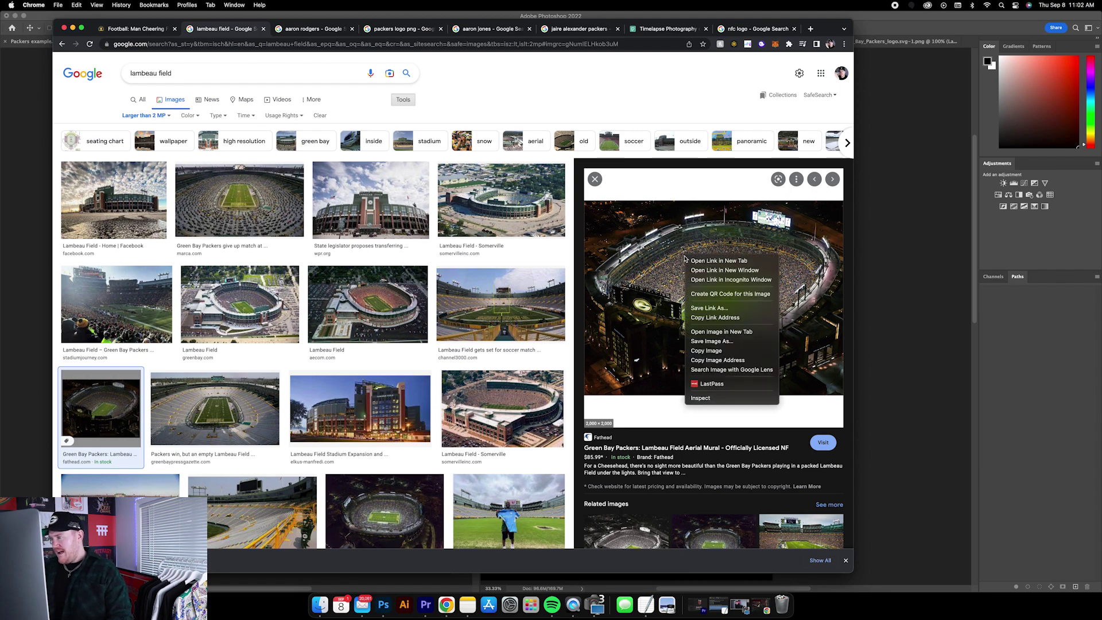
click(708, 351)
key(super+Tab)
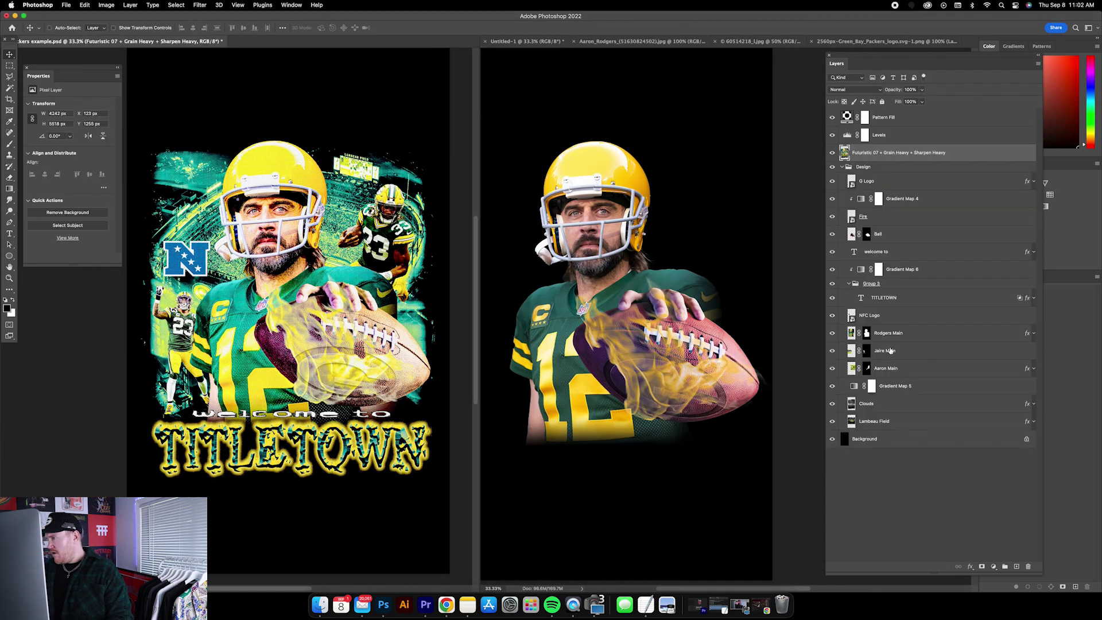
Step: Paste the stadium photo above Untitled-1's Background and enlarge it behind the player
click(681, 136)
click(878, 182)
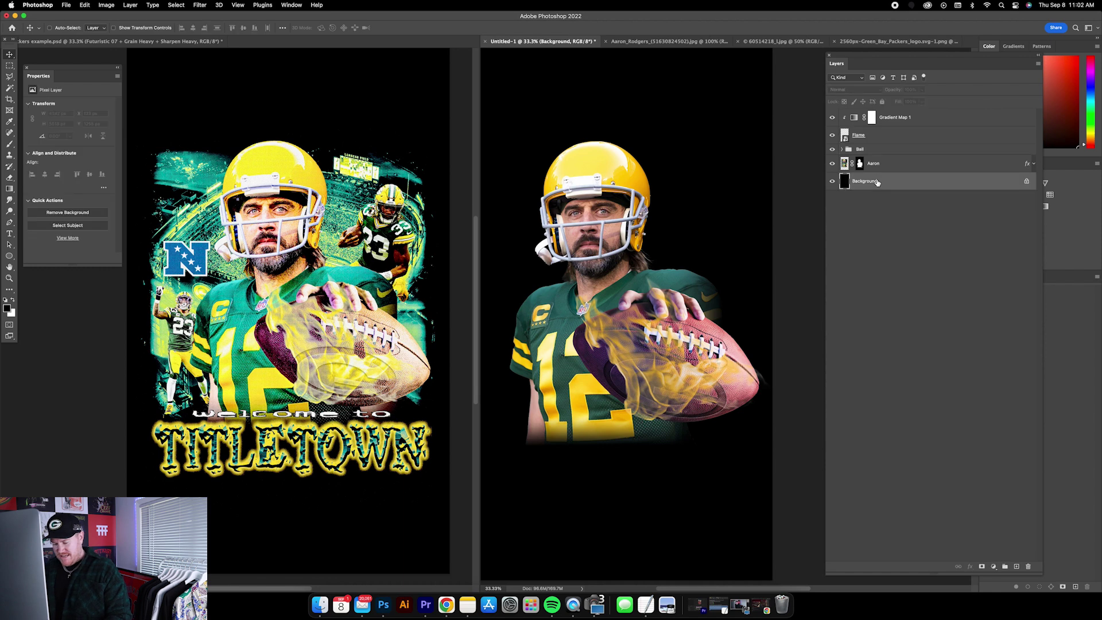
key(super+v)
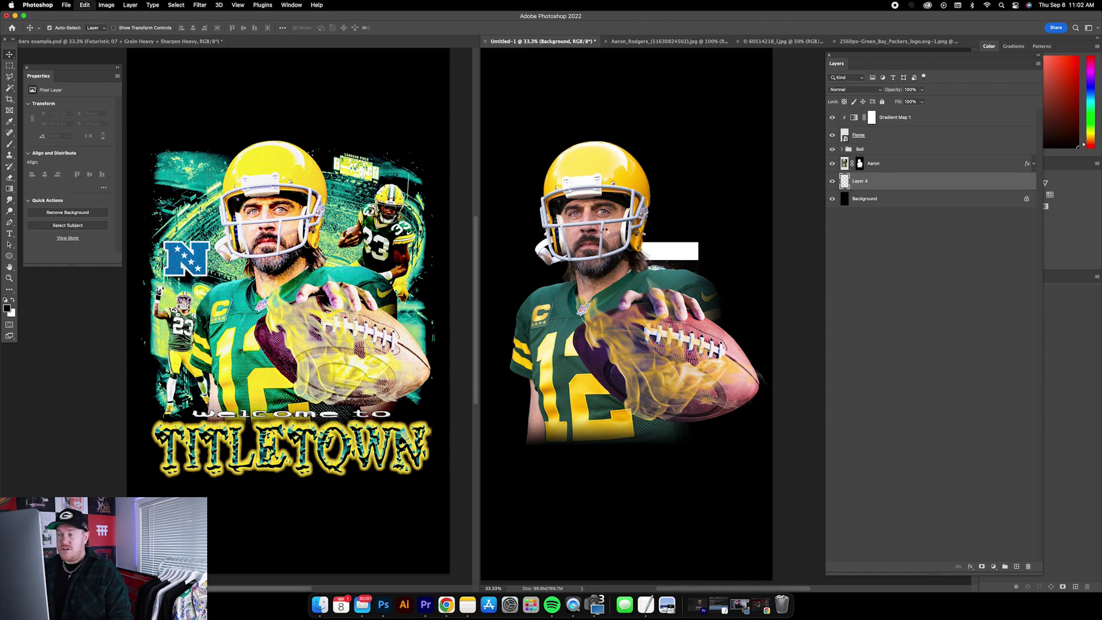
click(113, 27)
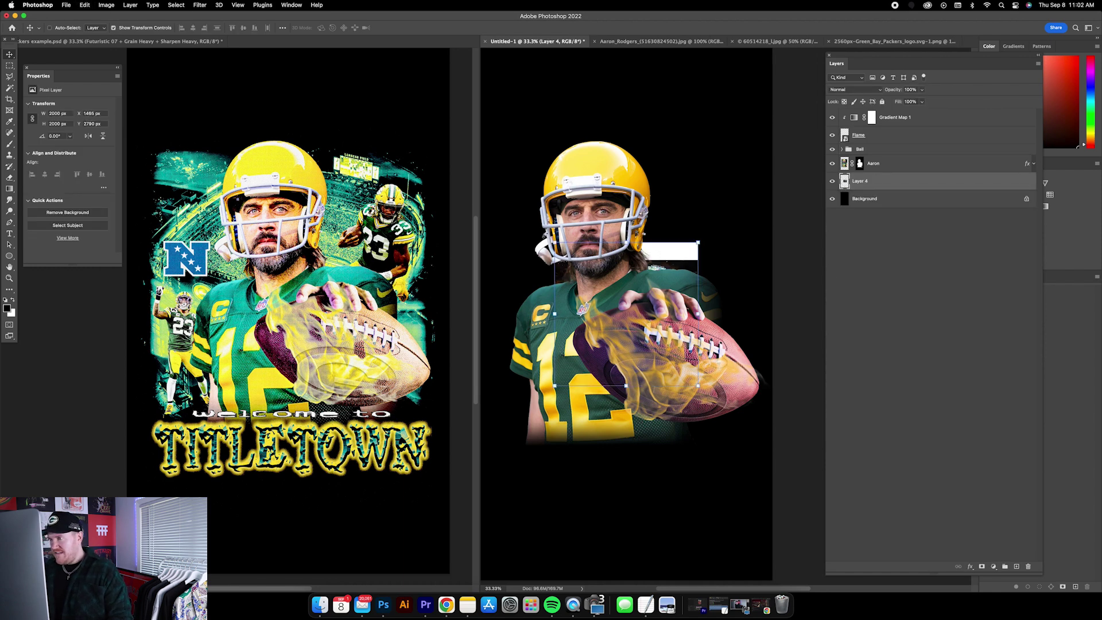
drag(554, 243, 490, 146)
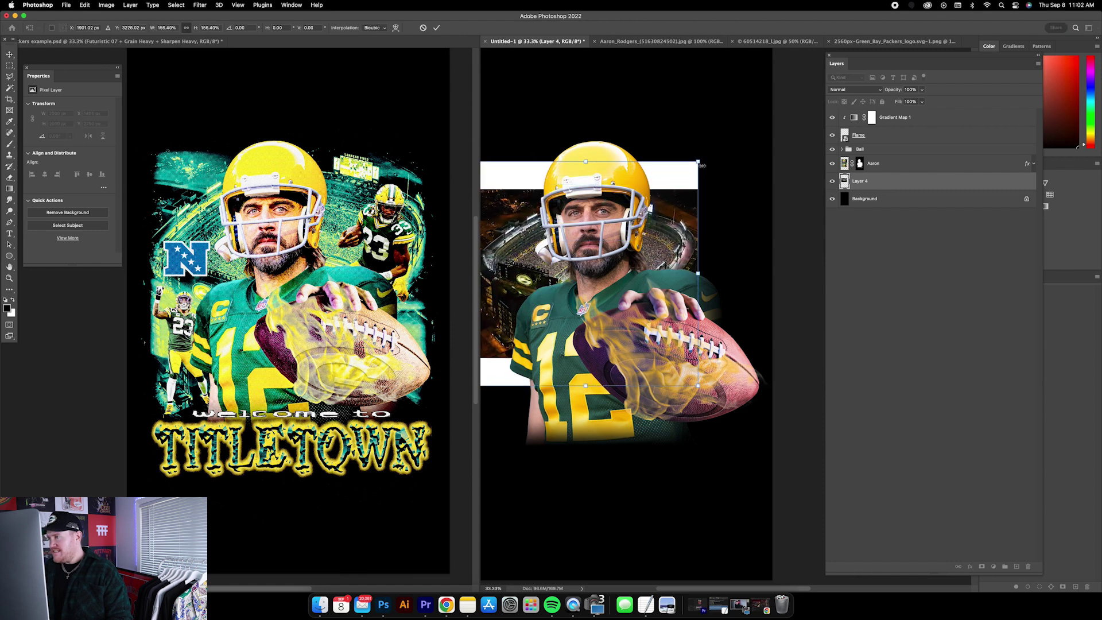
drag(698, 161, 757, 123)
key(Return)
Step: Copy the stadium area without white borders to Layer 5, delete the original, and move it down
key(m)
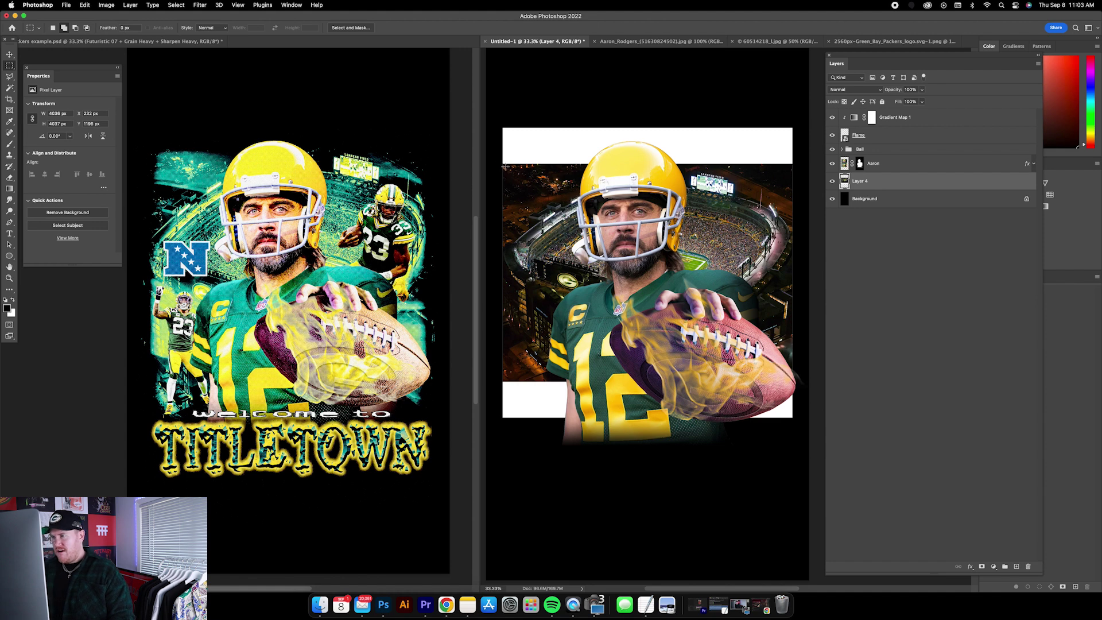
drag(505, 166, 791, 379)
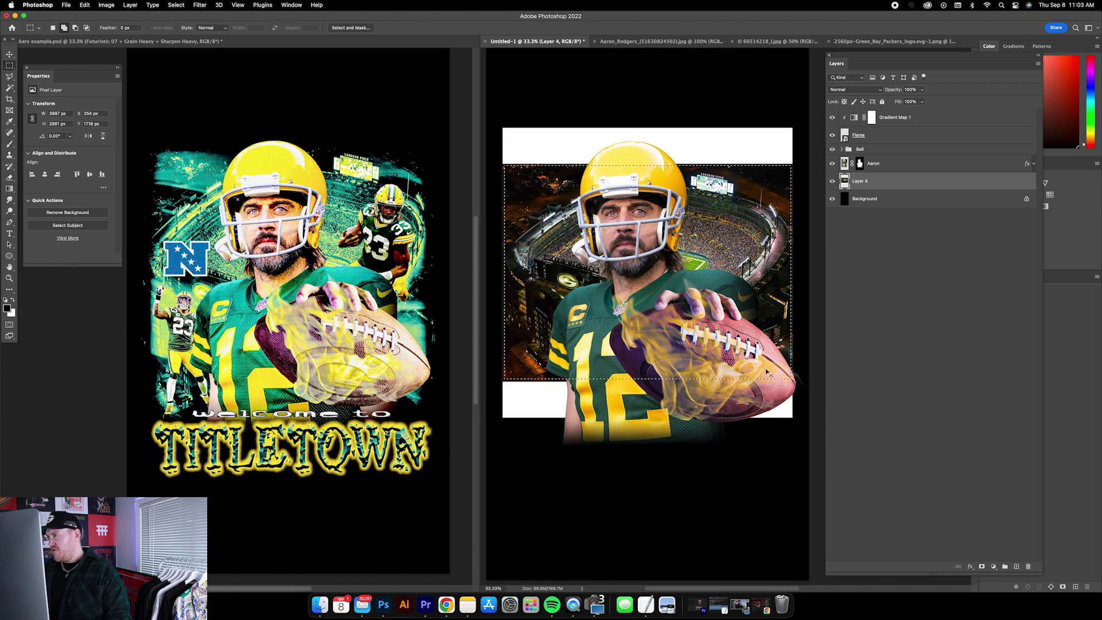
key(super+j)
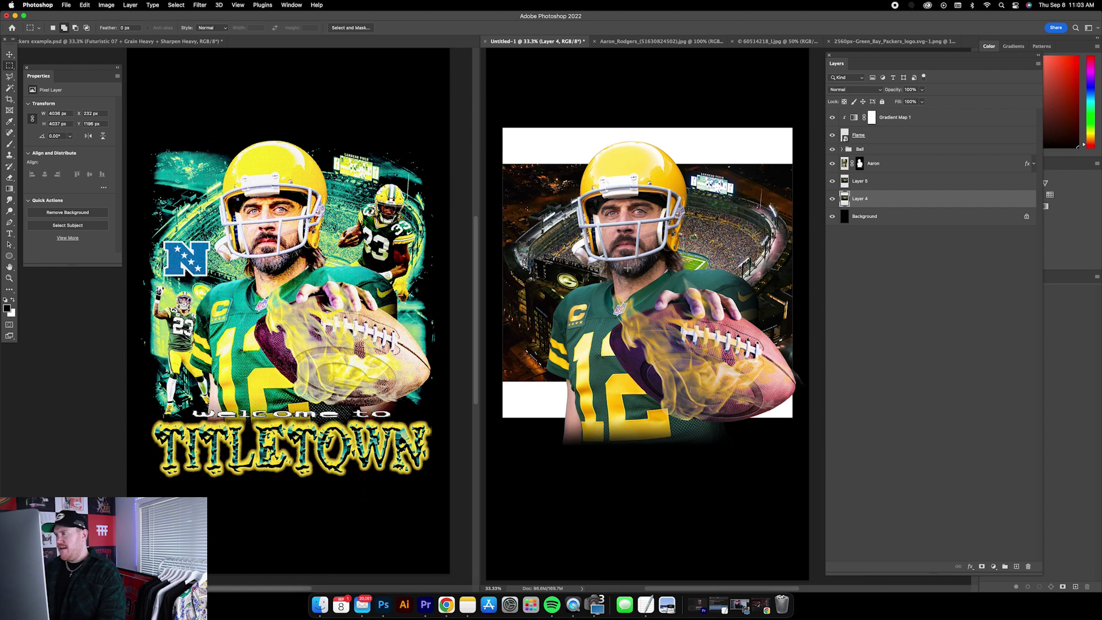
key(BackSpace)
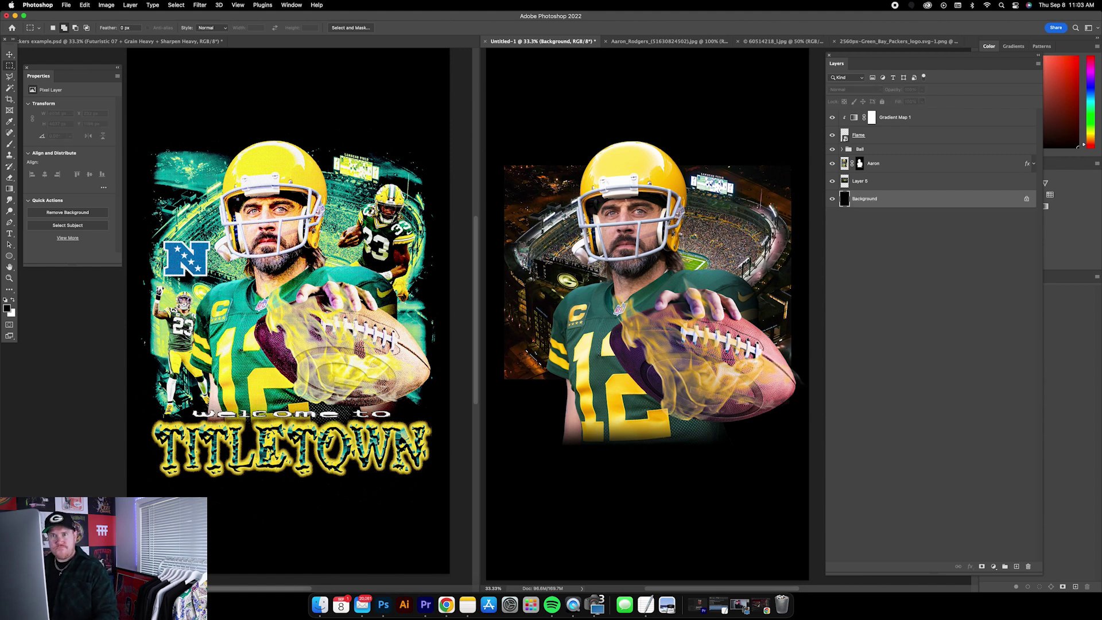
key(v)
drag(684, 276, 683, 255)
click(113, 27)
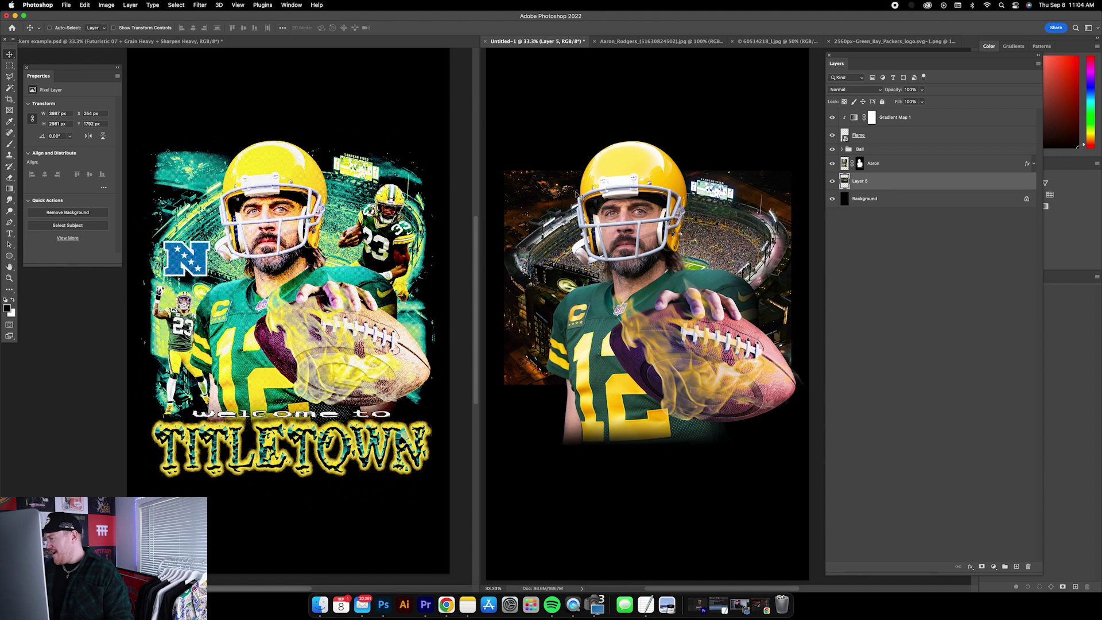
click(994, 567)
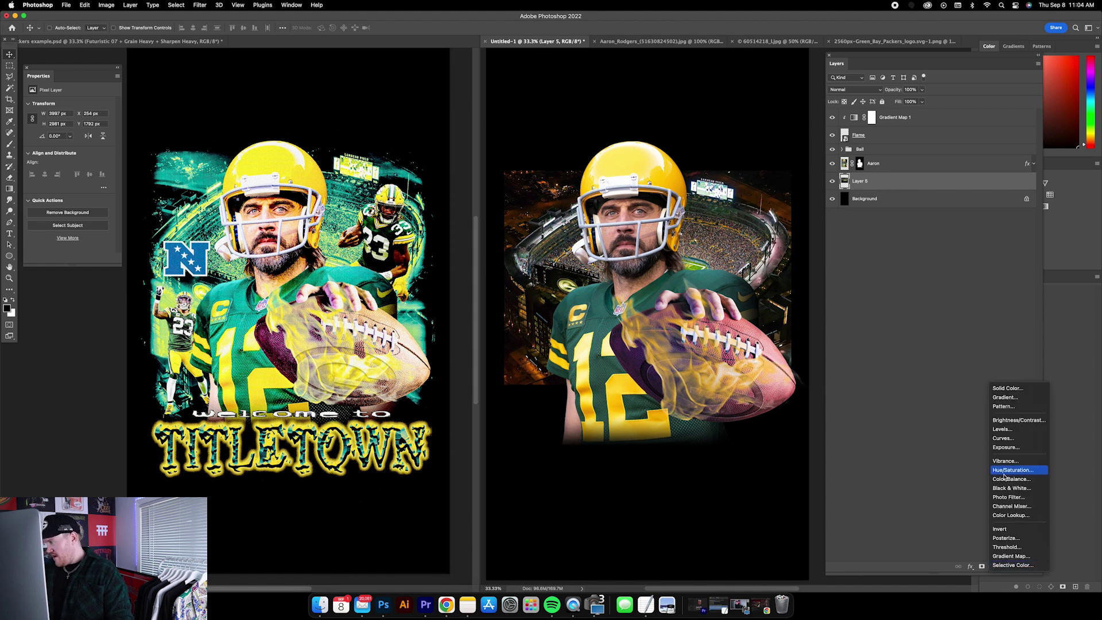
Step: Add Gradient Map 2 above the stadium photo and open its Gradient Editor
click(1010, 557)
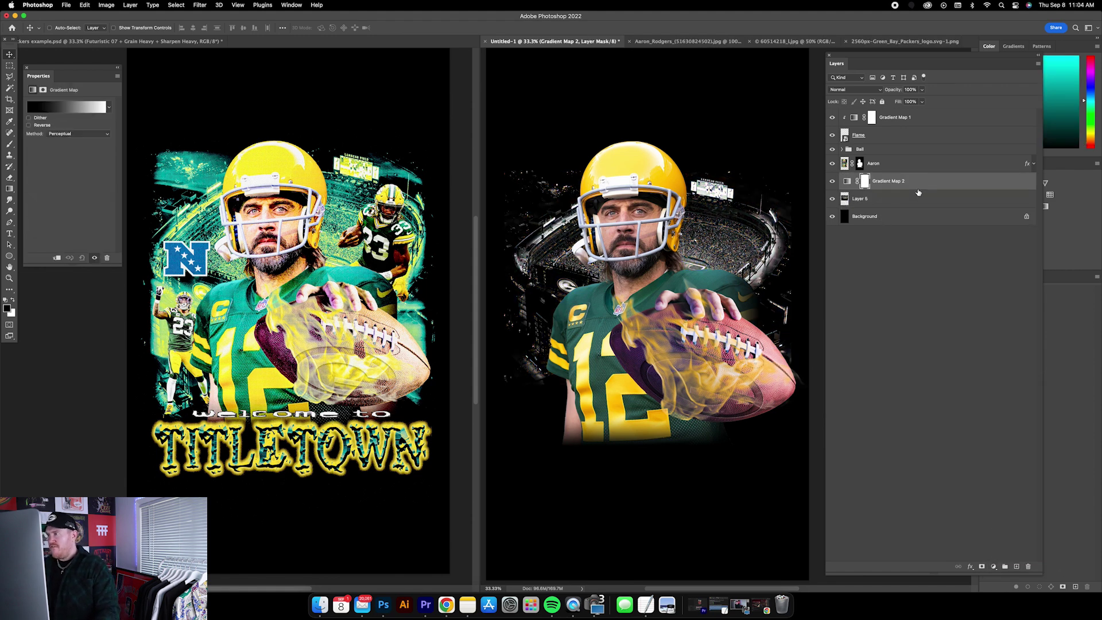
click(905, 201)
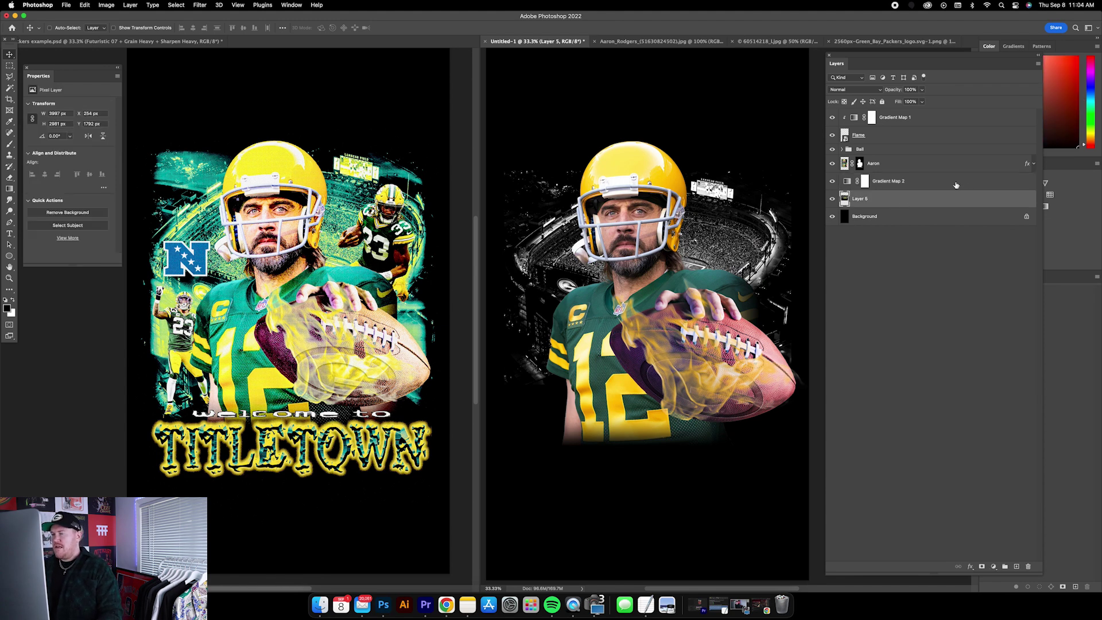
click(936, 183)
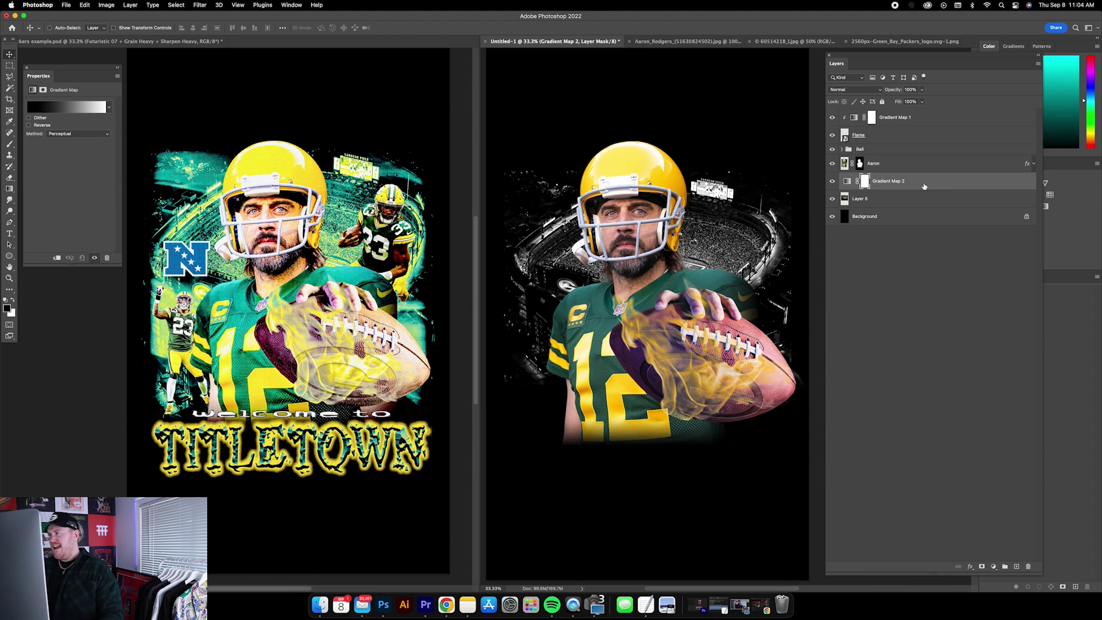
click(904, 201)
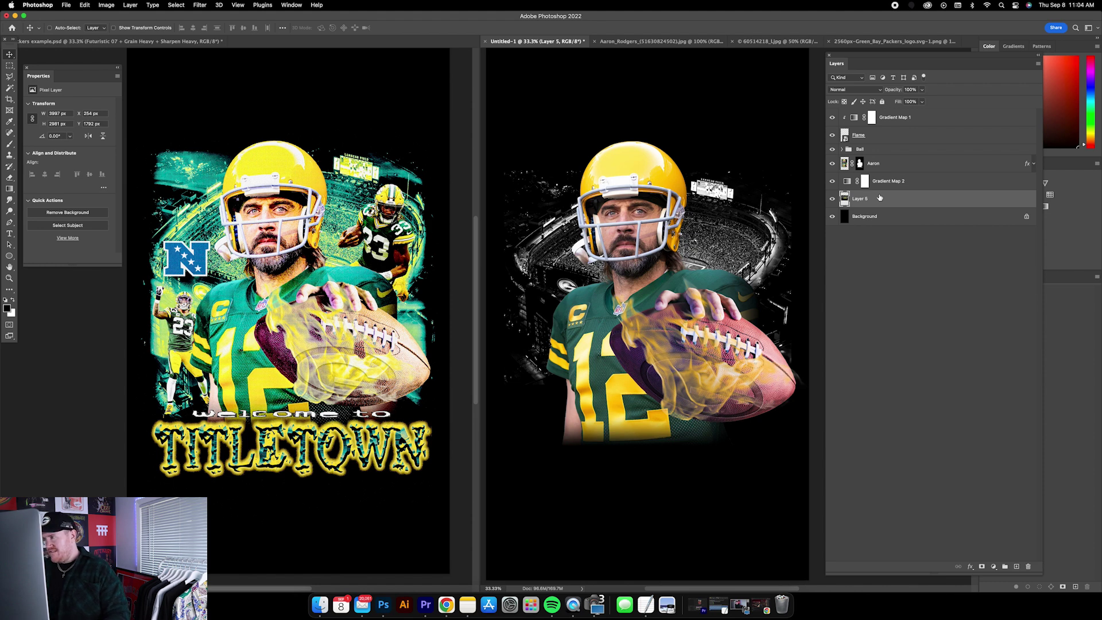
click(848, 182)
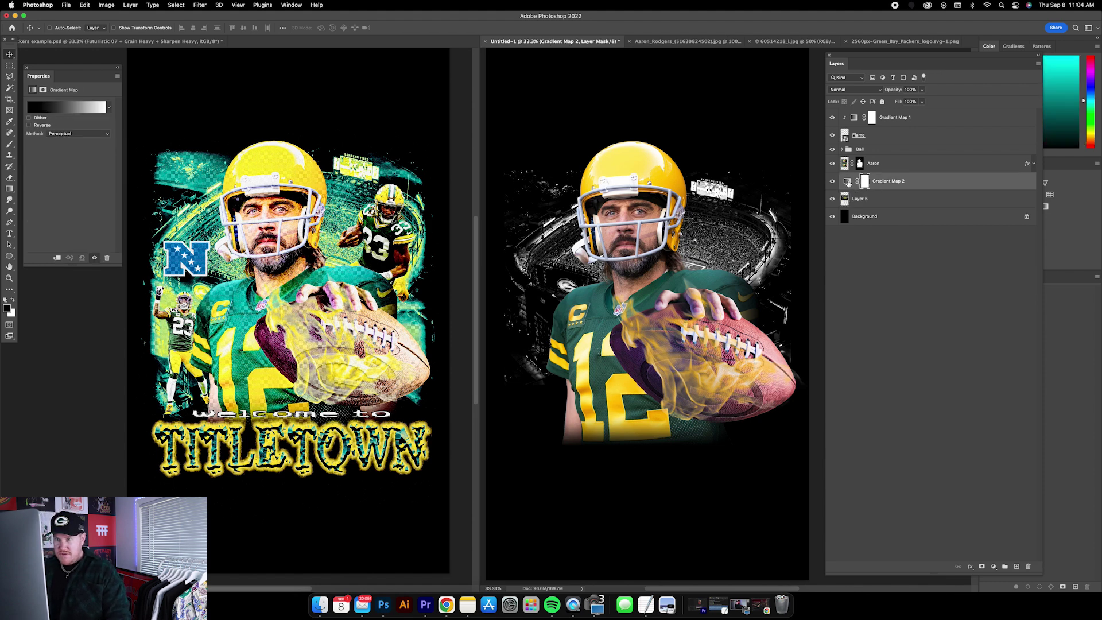
click(55, 107)
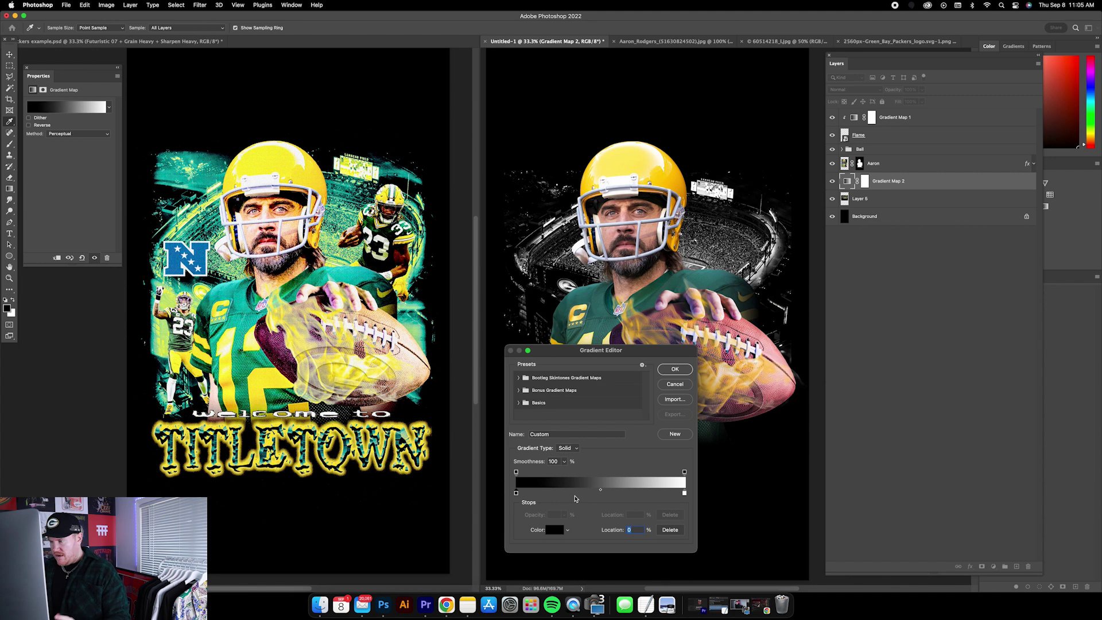
Step: Add a teal 466b6b colour stop near the gradient's dark end
click(564, 493)
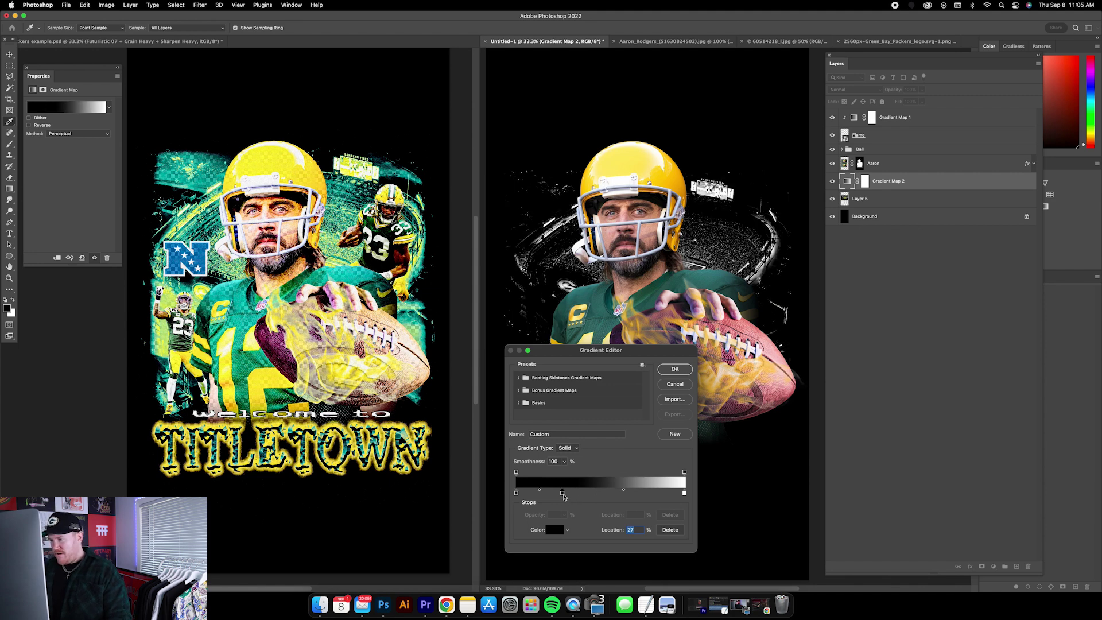
click(555, 534)
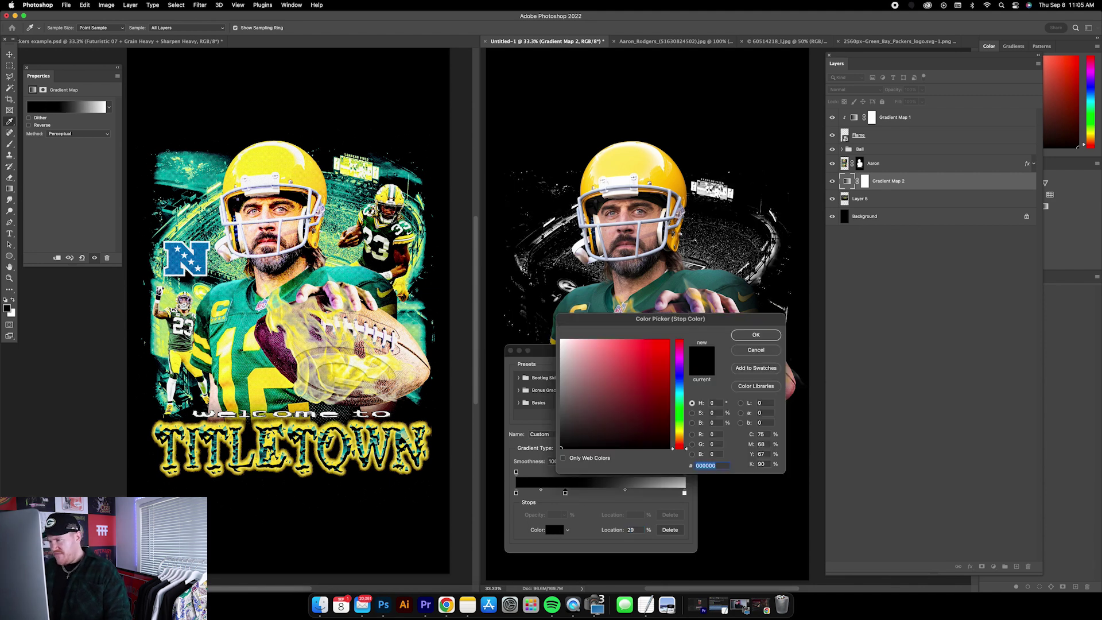
click(584, 295)
mouse_move(588, 295)
mouse_down()
mouse_move(603, 299)
mouse_move(590, 304)
mouse_up()
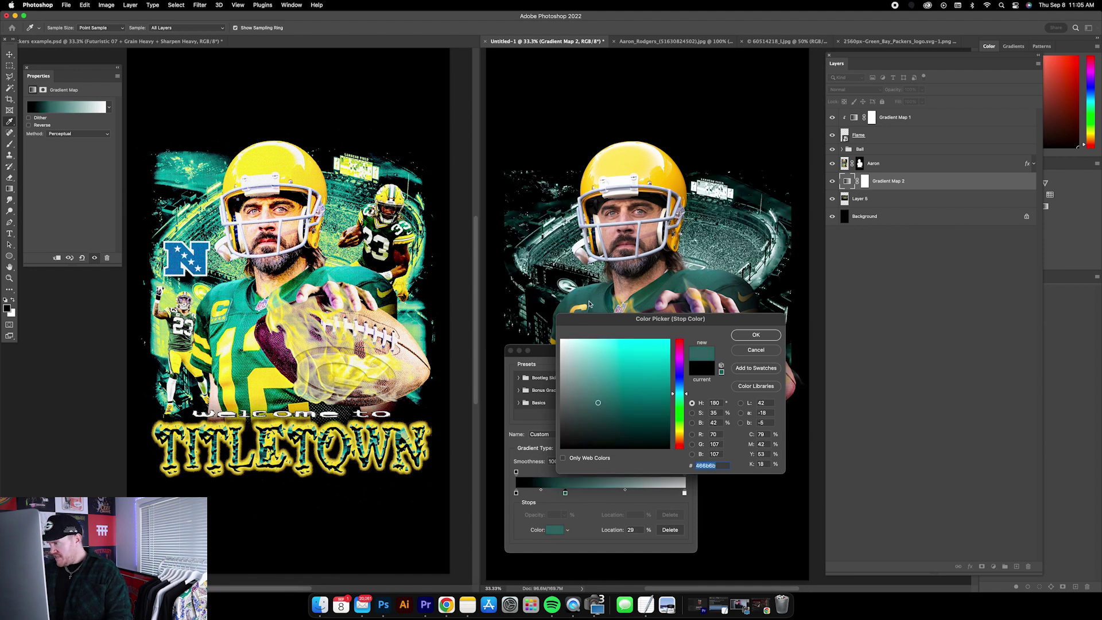
click(753, 336)
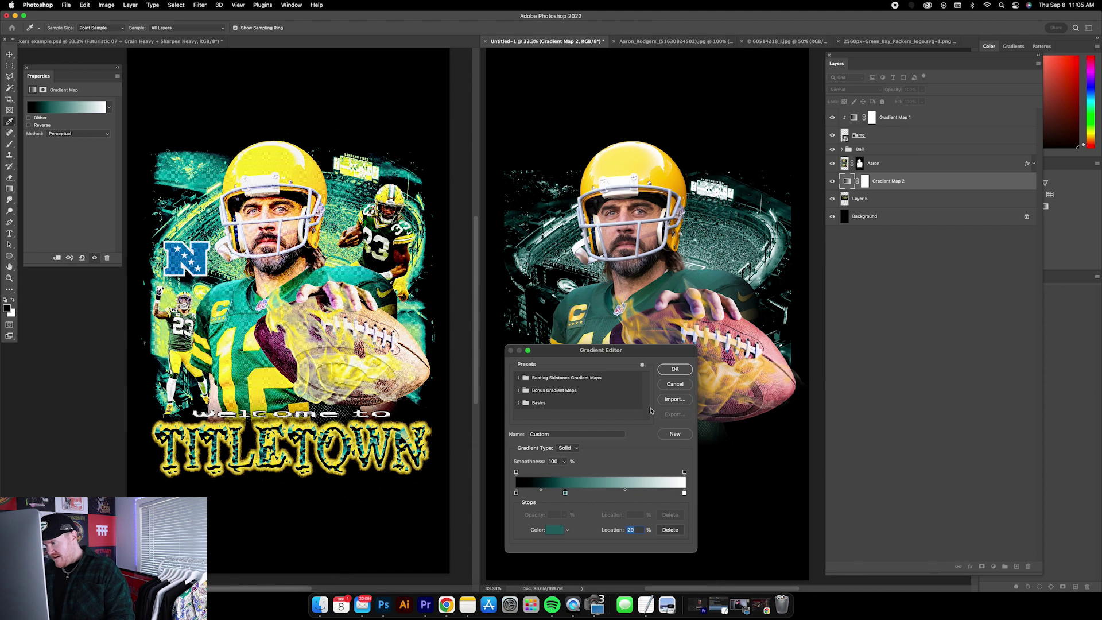
Step: Add a yellow facd46 stop, place teal near 47% and yellow near 60%, and apply
click(641, 494)
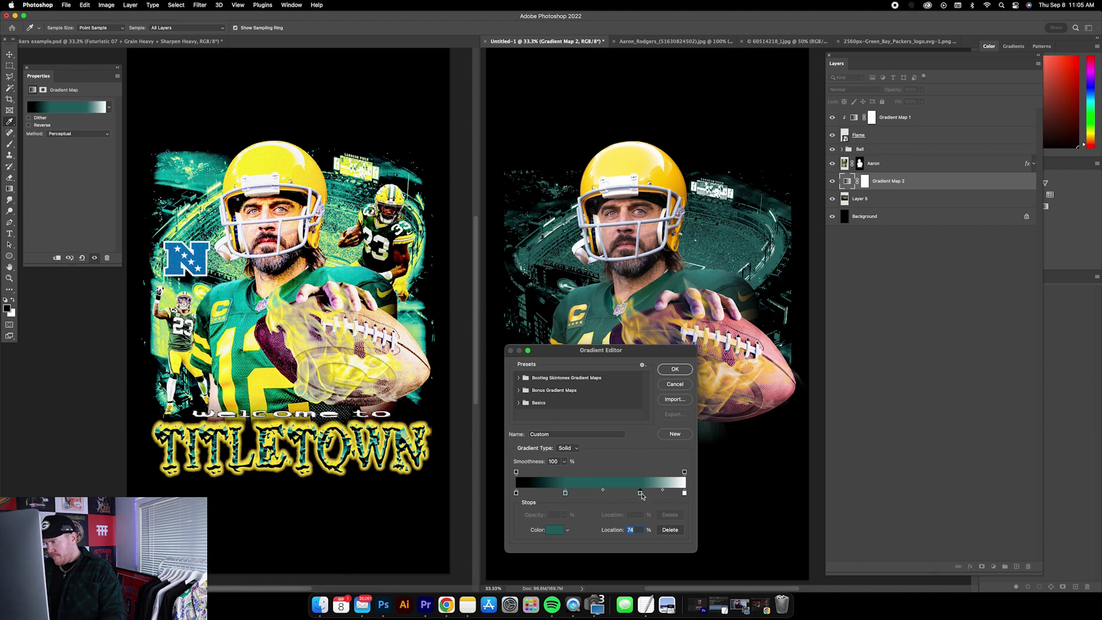
click(558, 531)
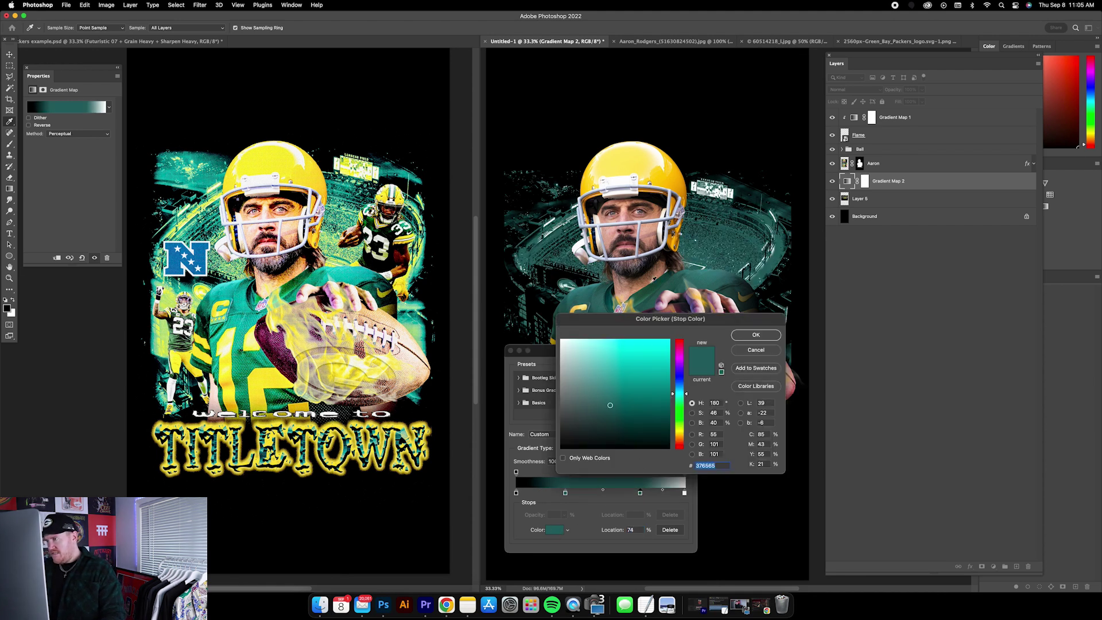
click(667, 174)
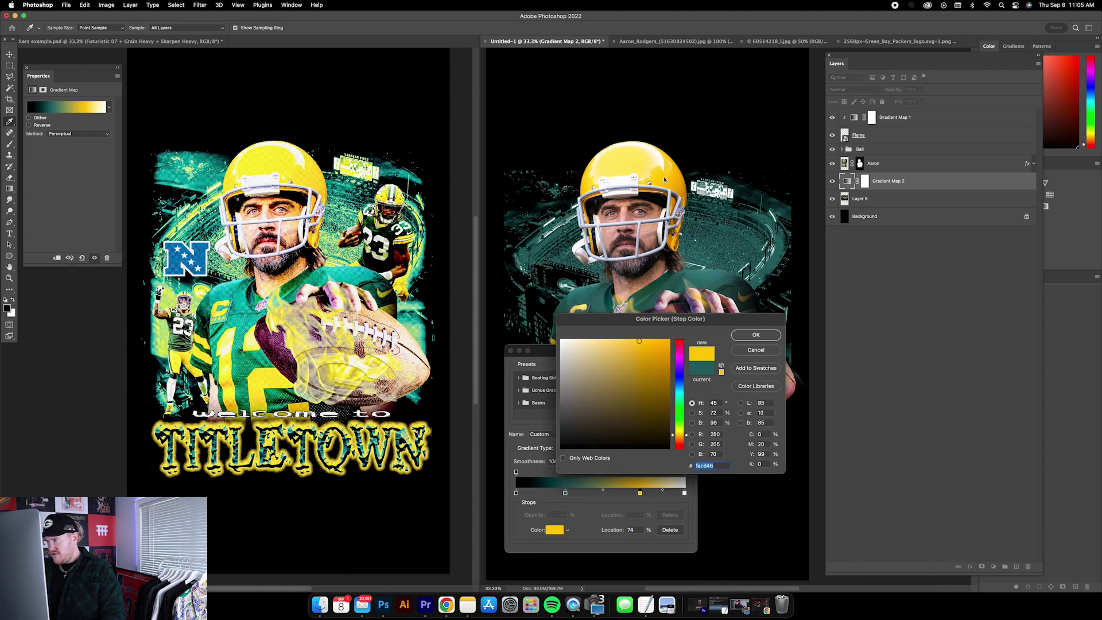
click(757, 334)
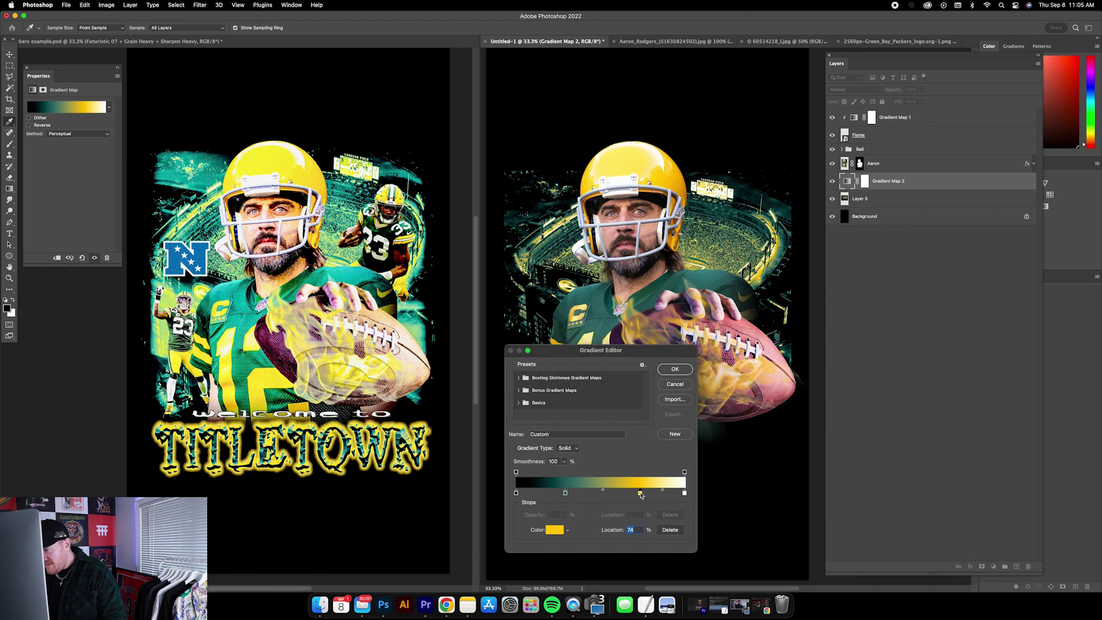
drag(565, 493, 668, 495)
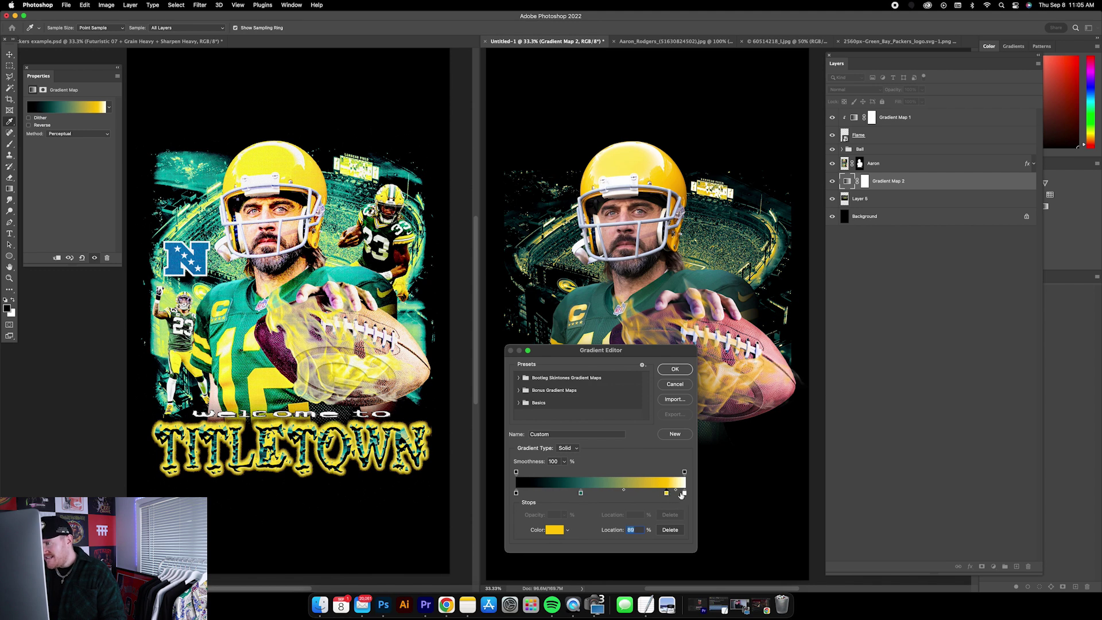
mouse_move(669, 495)
mouse_down()
mouse_move(601, 493)
mouse_move(660, 495)
mouse_up()
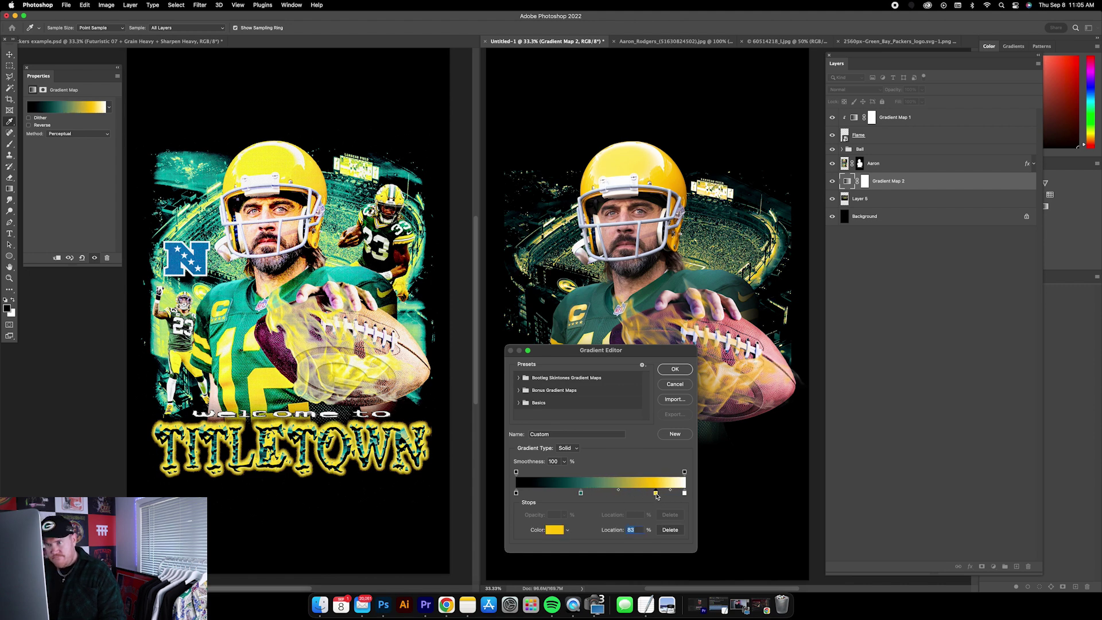
drag(581, 493, 596, 493)
key(Return)
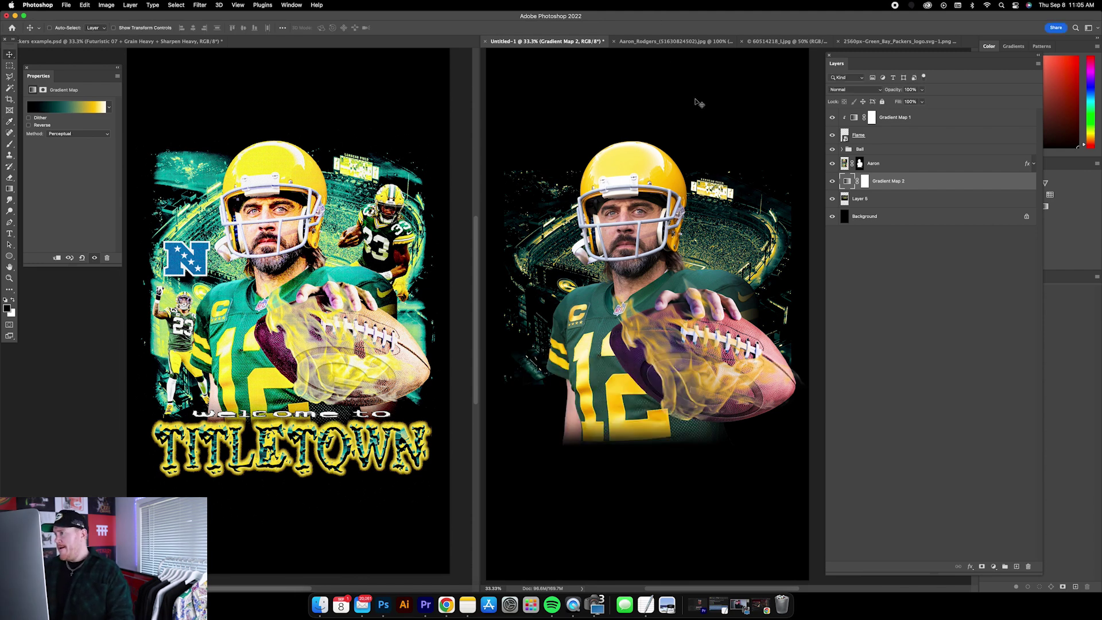
Step: Give the stadium layer (Layer 5) a black Inner Glow of 250 px
super+click(515, 185)
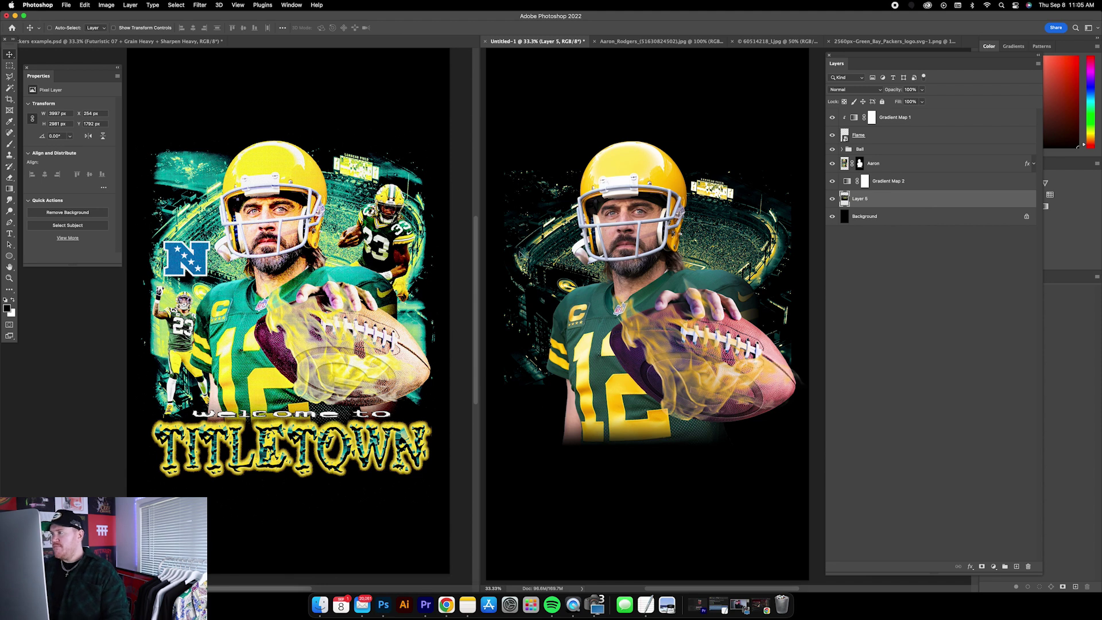
double_click(893, 203)
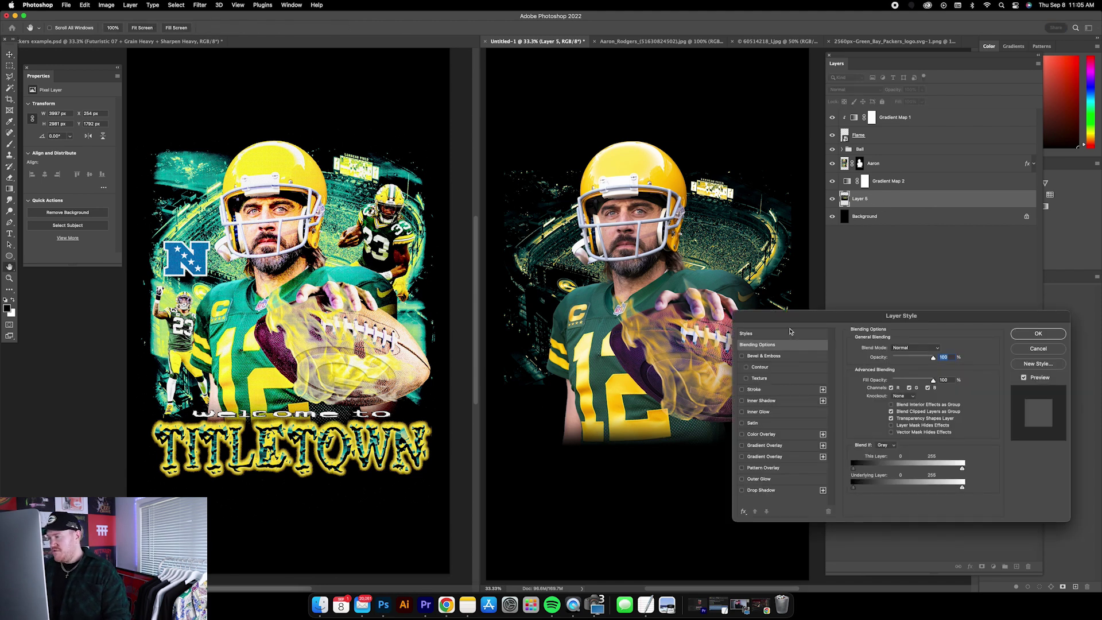
click(781, 413)
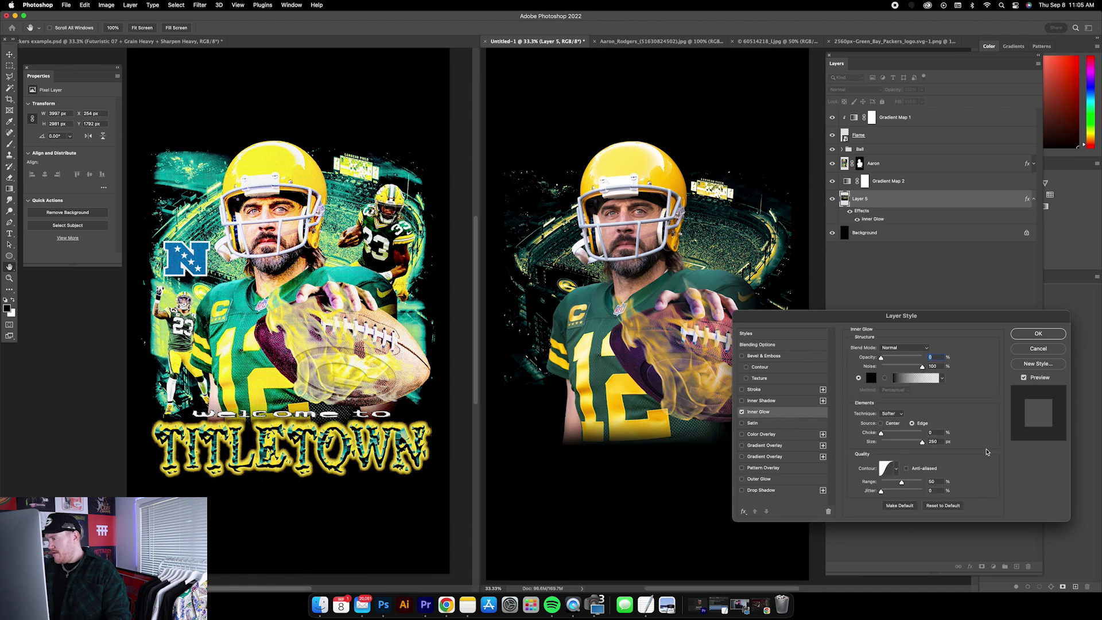
click(942, 506)
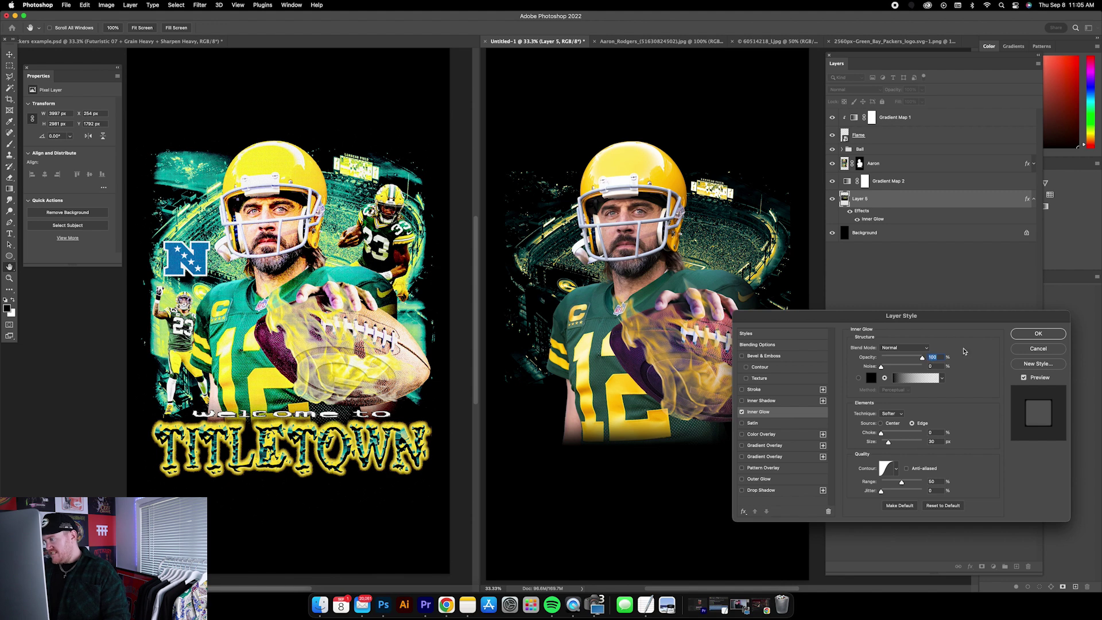
drag(889, 442, 973, 452)
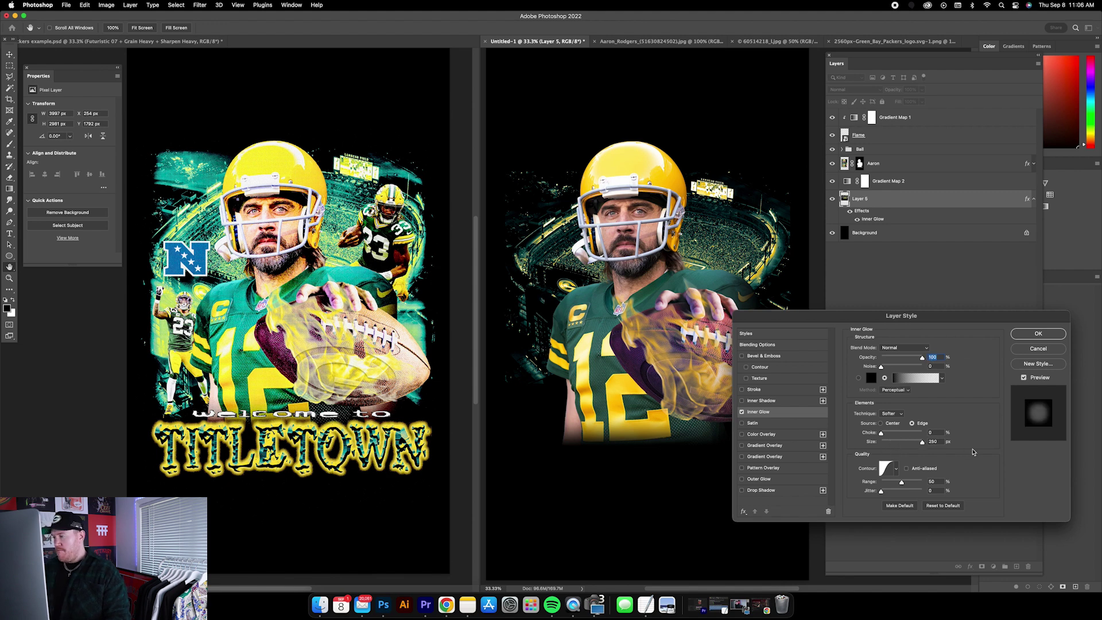
click(956, 442)
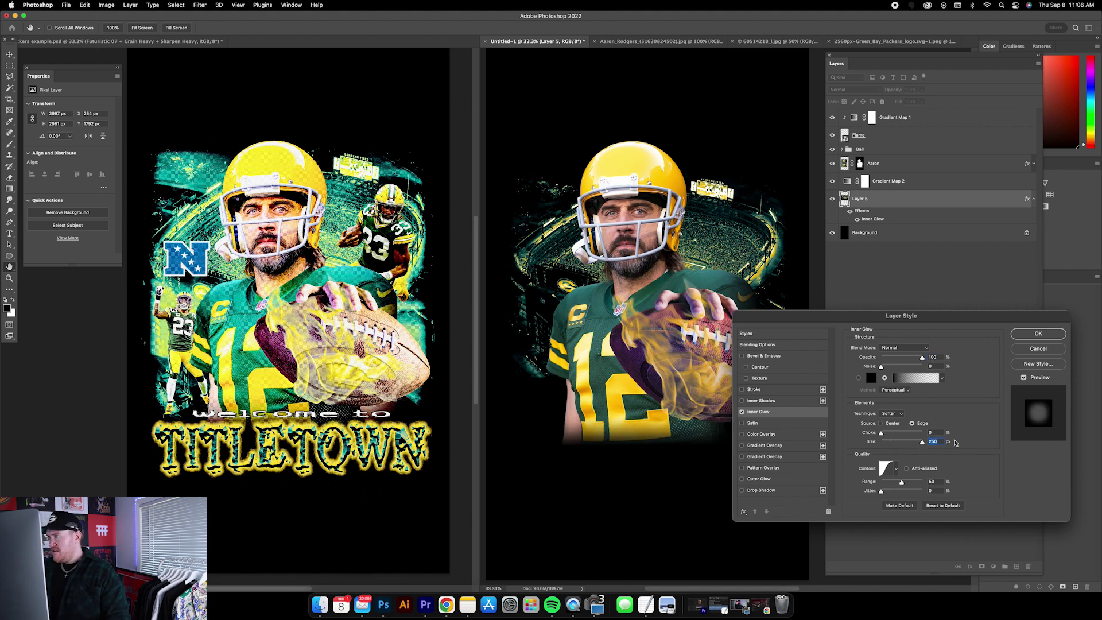
click(1037, 334)
Step: Enlarge the stadium photo slightly and move it lower on the canvas
key(ctrl+t)
drag(541, 191, 517, 172)
key(Return)
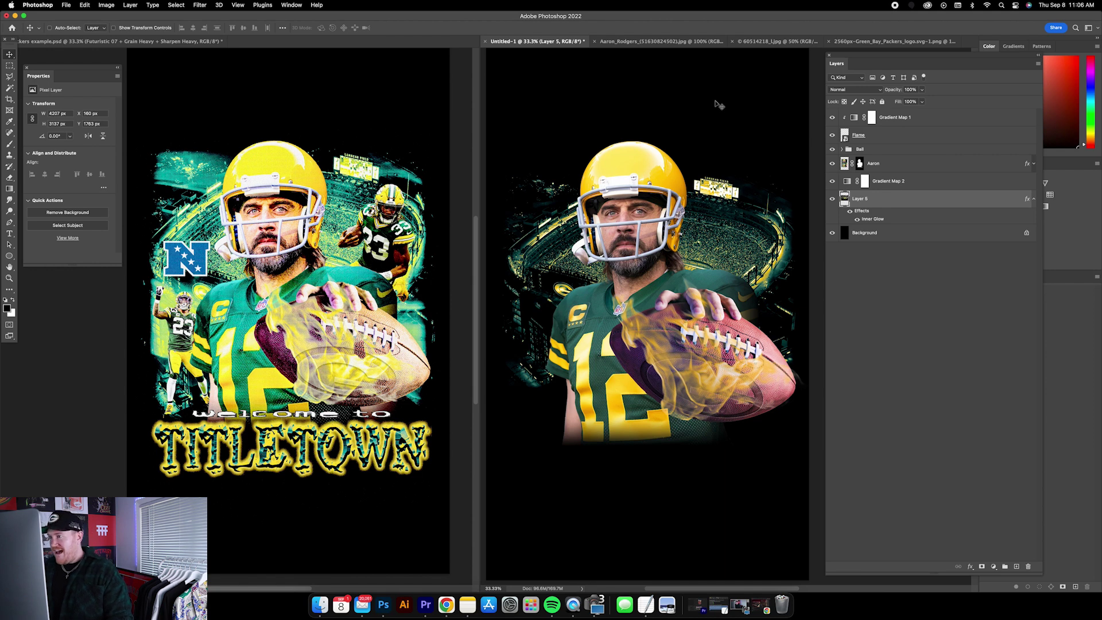
drag(645, 137, 645, 153)
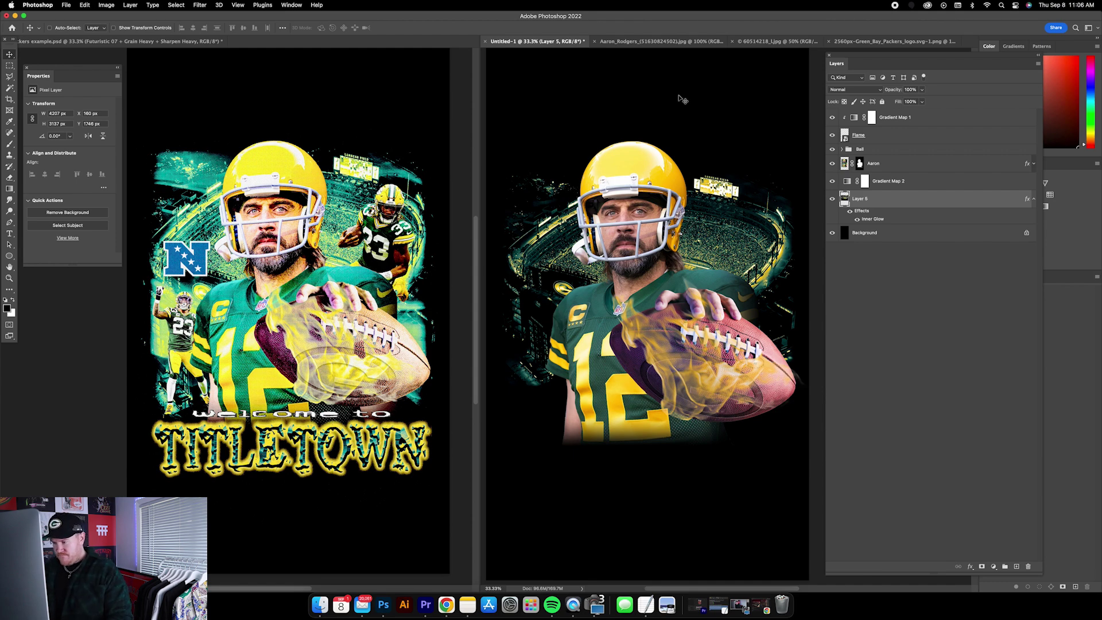
Step: Copy the number 33 Packers player photo from Chrome's image results
key(super+Tab)
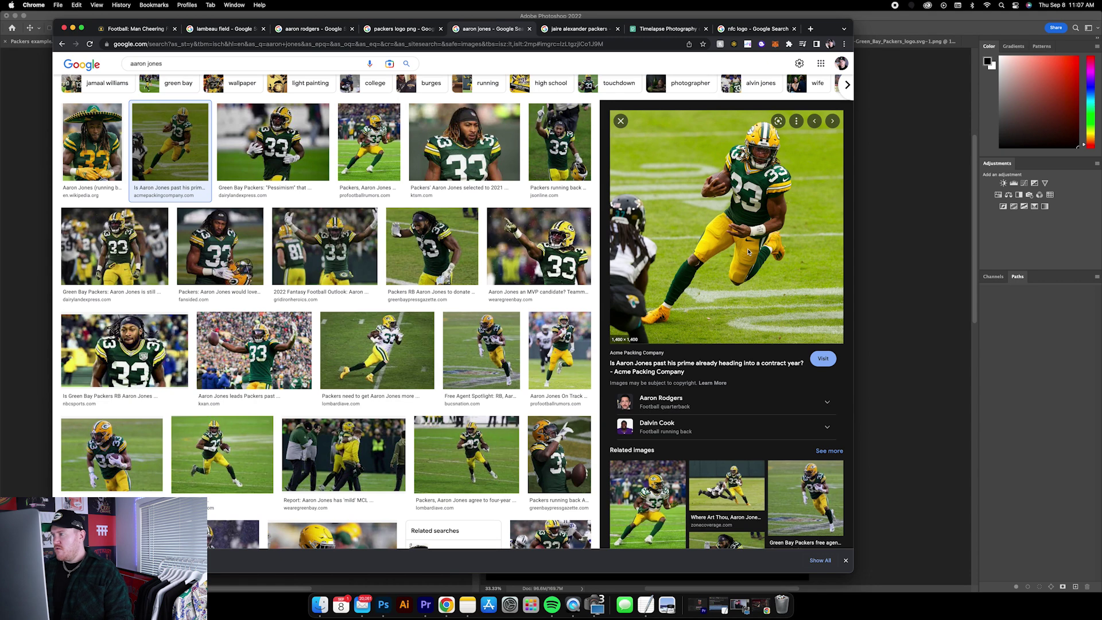
right_click(746, 196)
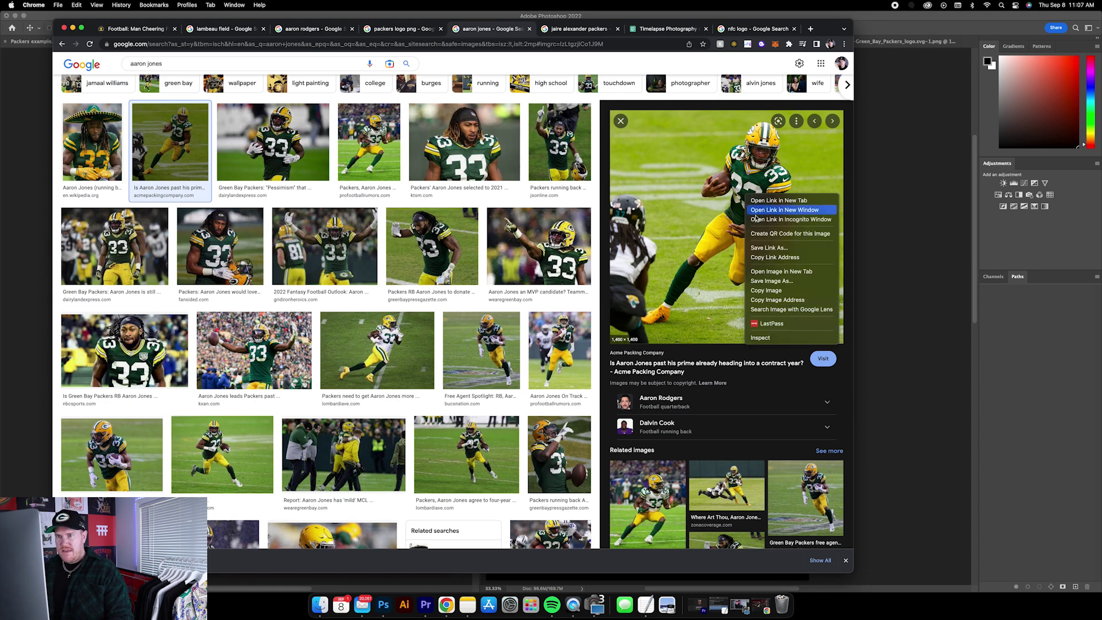
click(767, 291)
key(super+Tab)
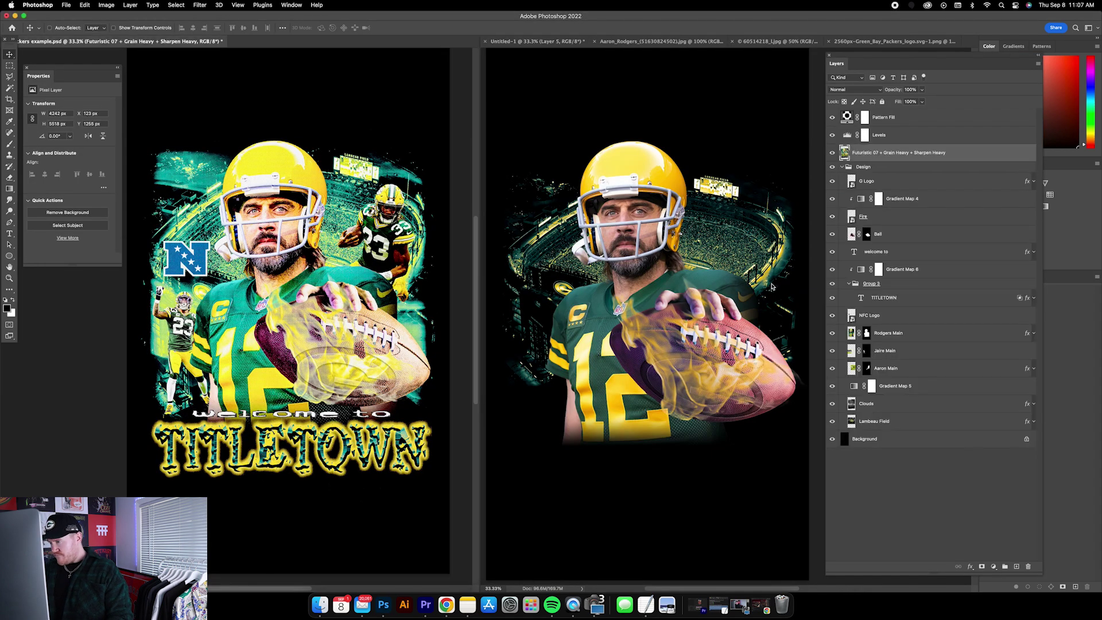
Step: Paste the number 33 player photo above the gradient map and size it on the right side
click(647, 395)
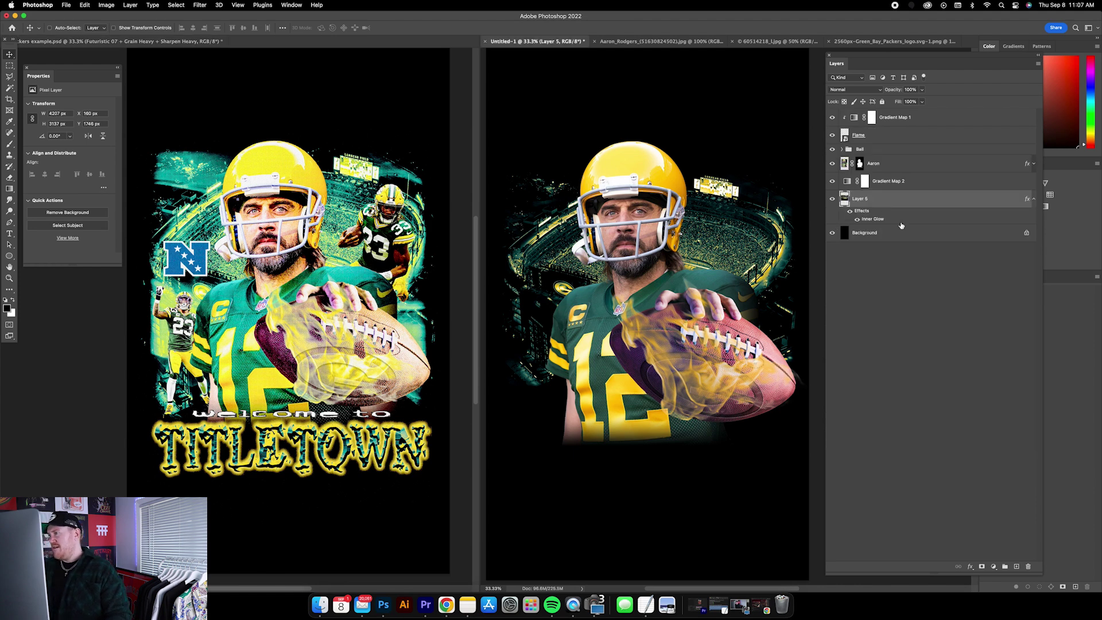
click(896, 171)
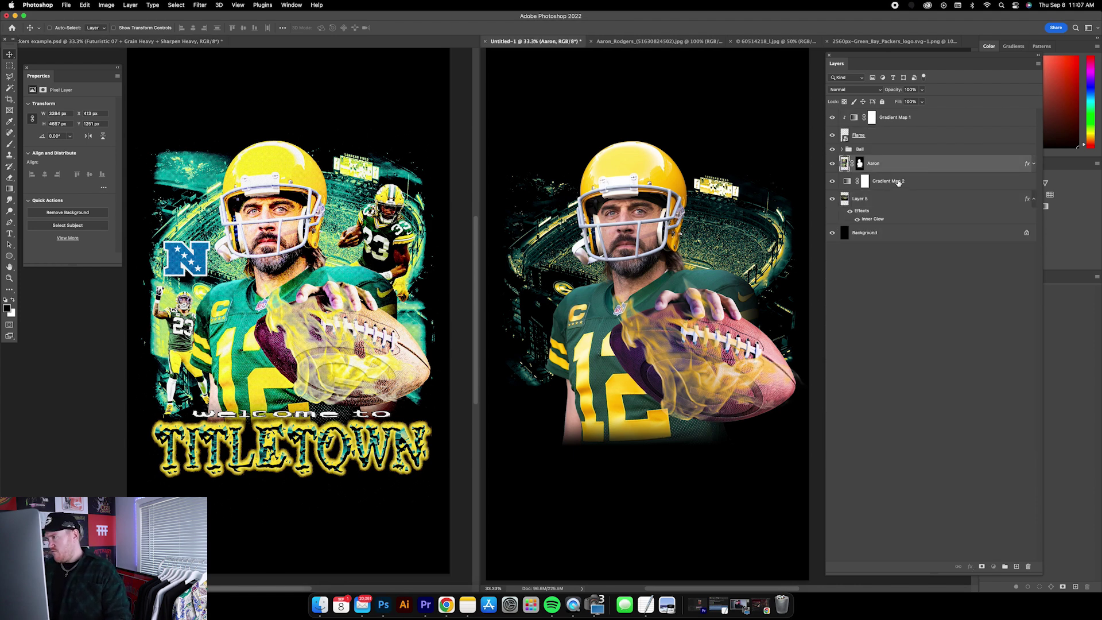
click(898, 183)
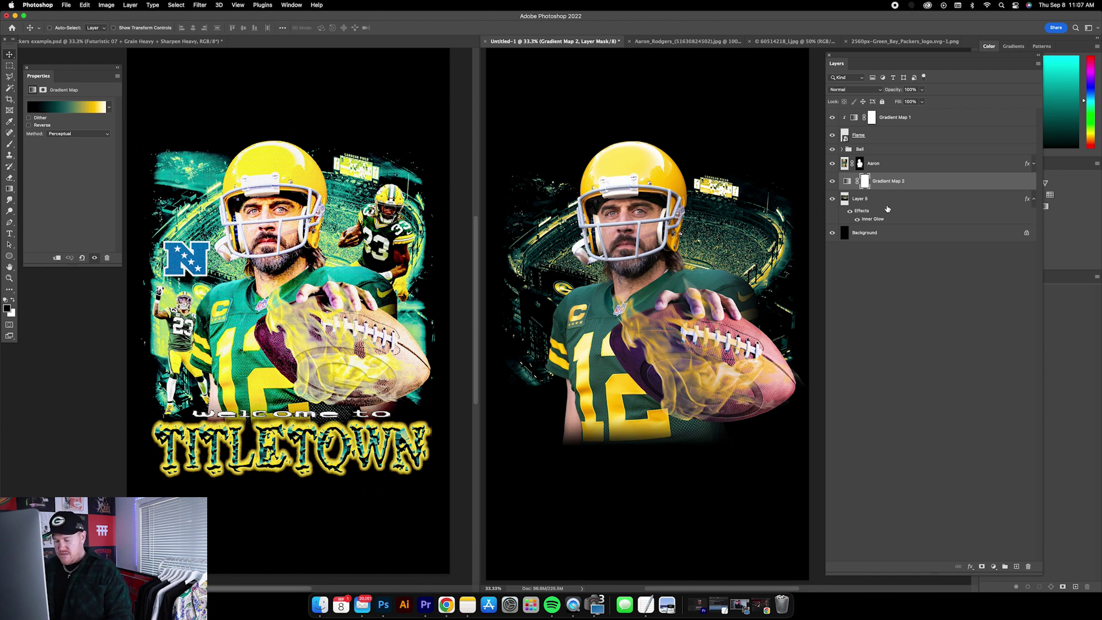
key(super+v)
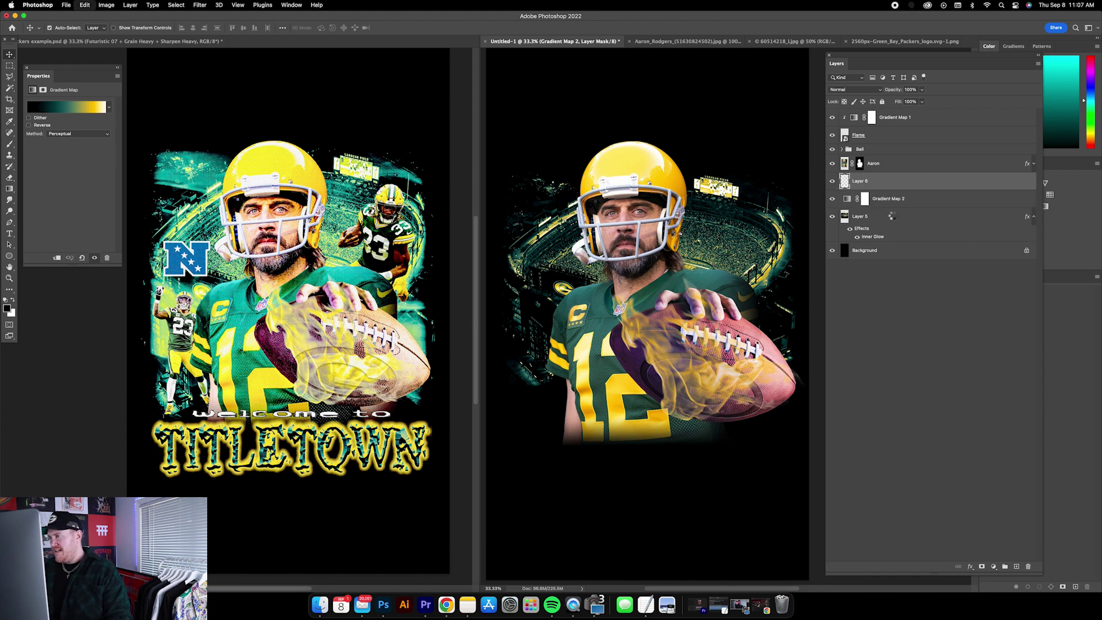
drag(644, 264, 763, 210)
click(113, 28)
key(Return)
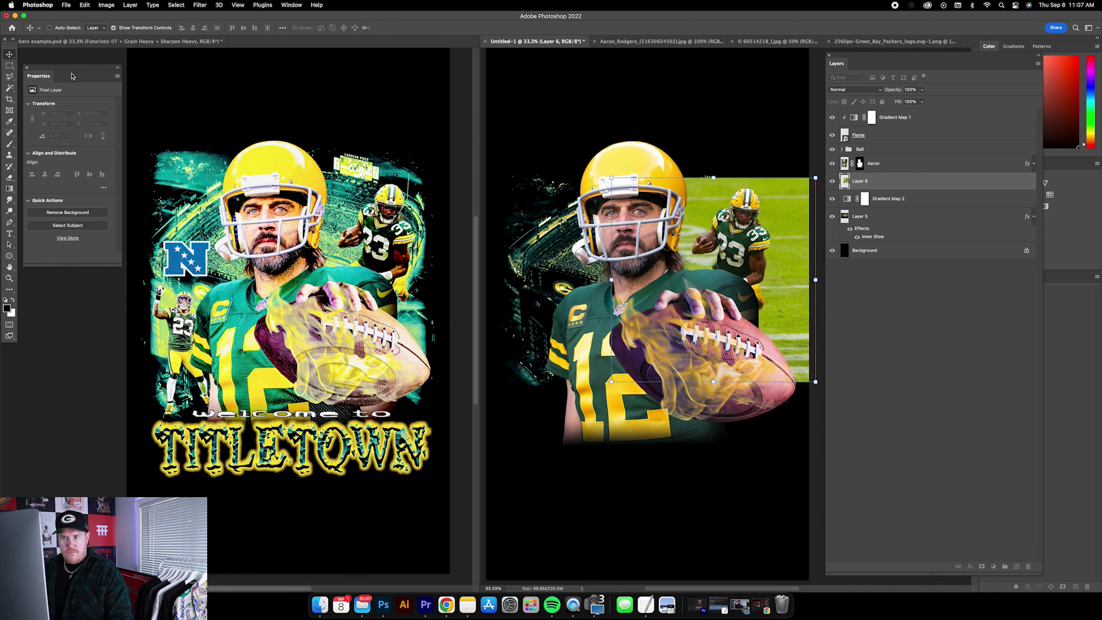
Step: Remove the number 33 player's field background and move him beside the quarterback
click(75, 214)
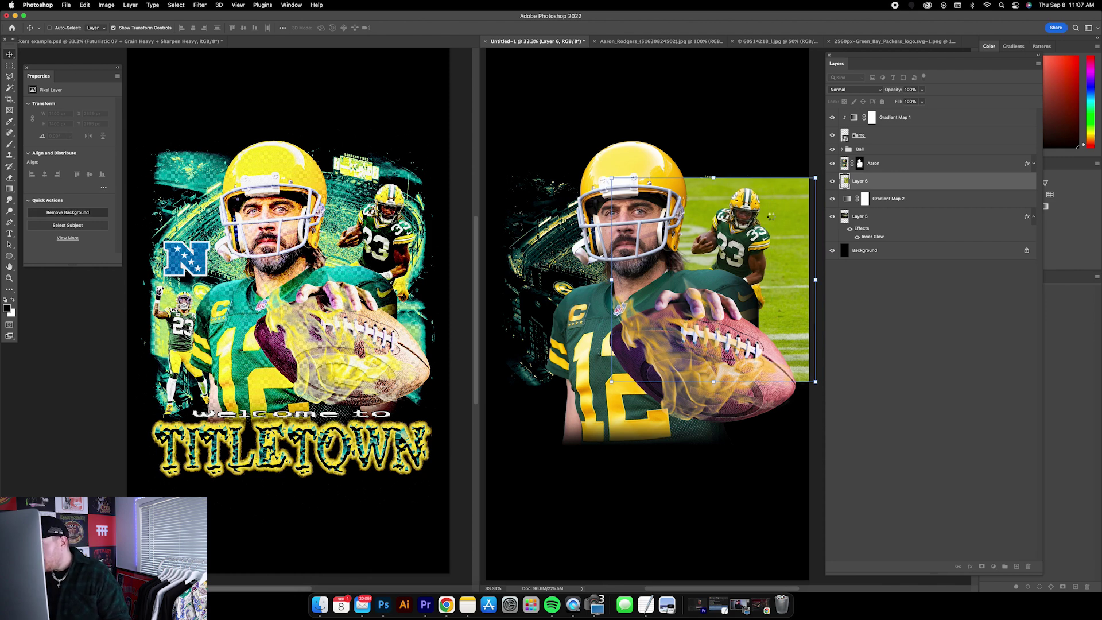
drag(762, 217, 741, 163)
click(873, 217)
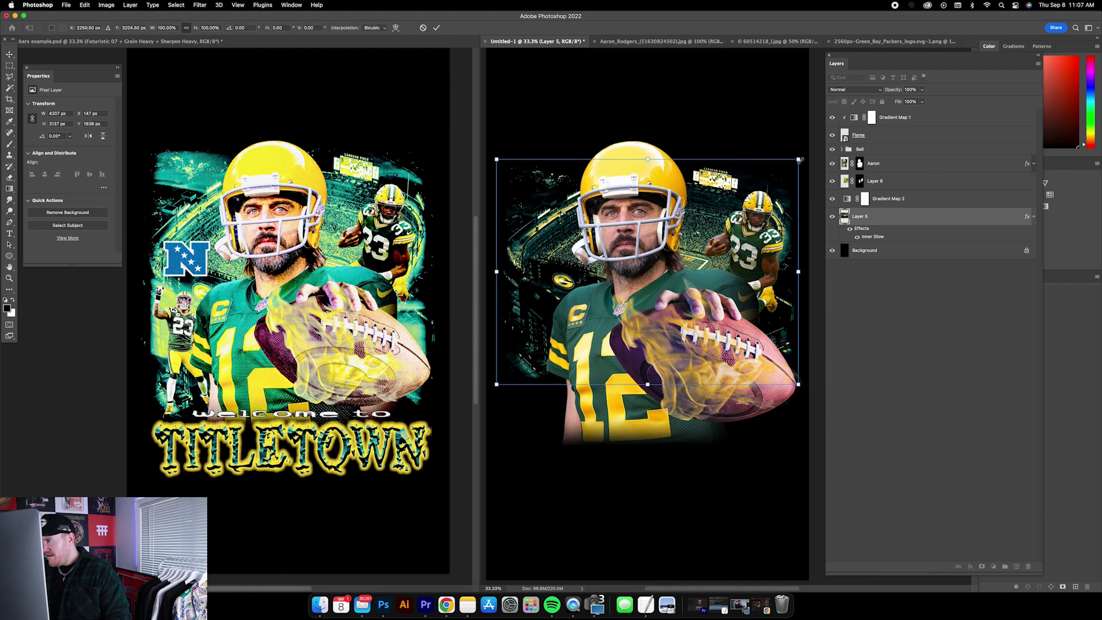
scroll(733, 103, up, 1)
super+click(733, 103)
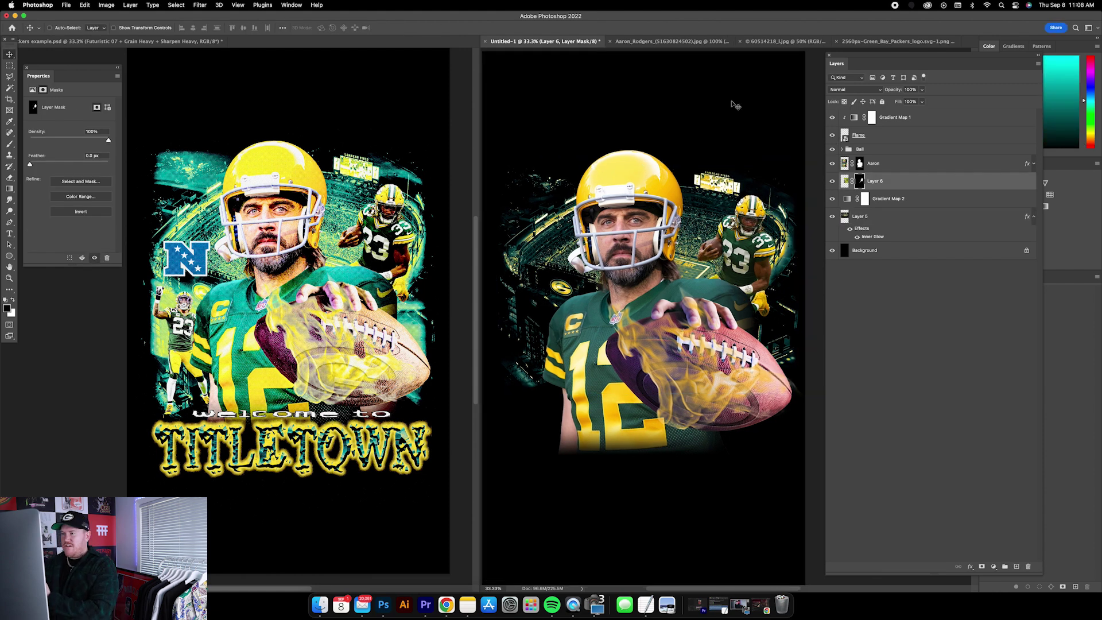
Step: Copy the number 23 player's preview photo from Chrome's image results
click(446, 604)
click(560, 30)
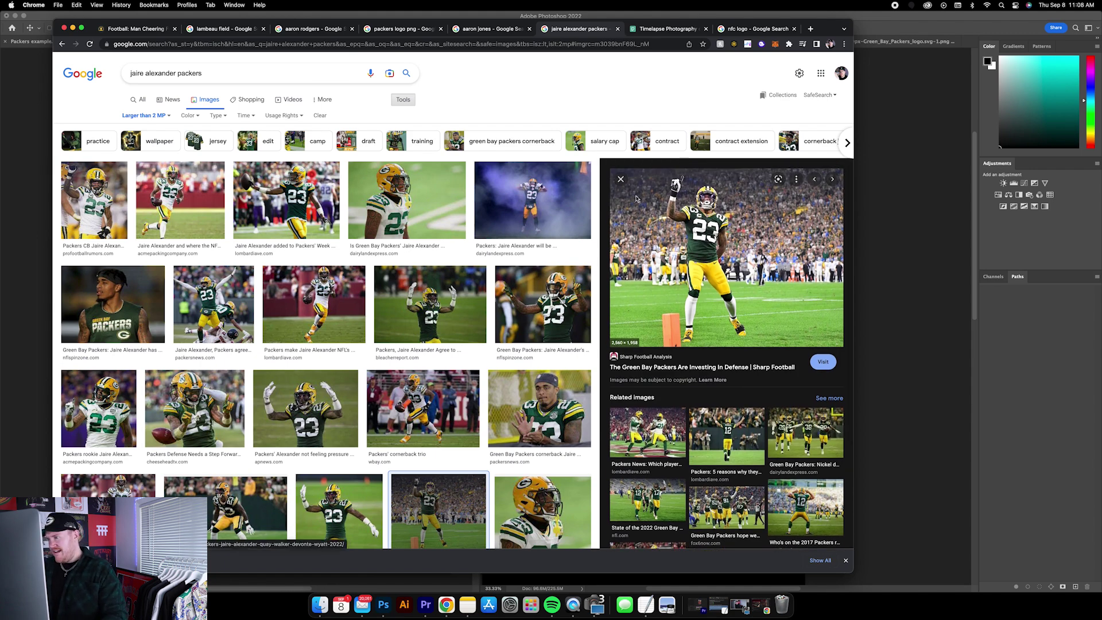
right_click(681, 226)
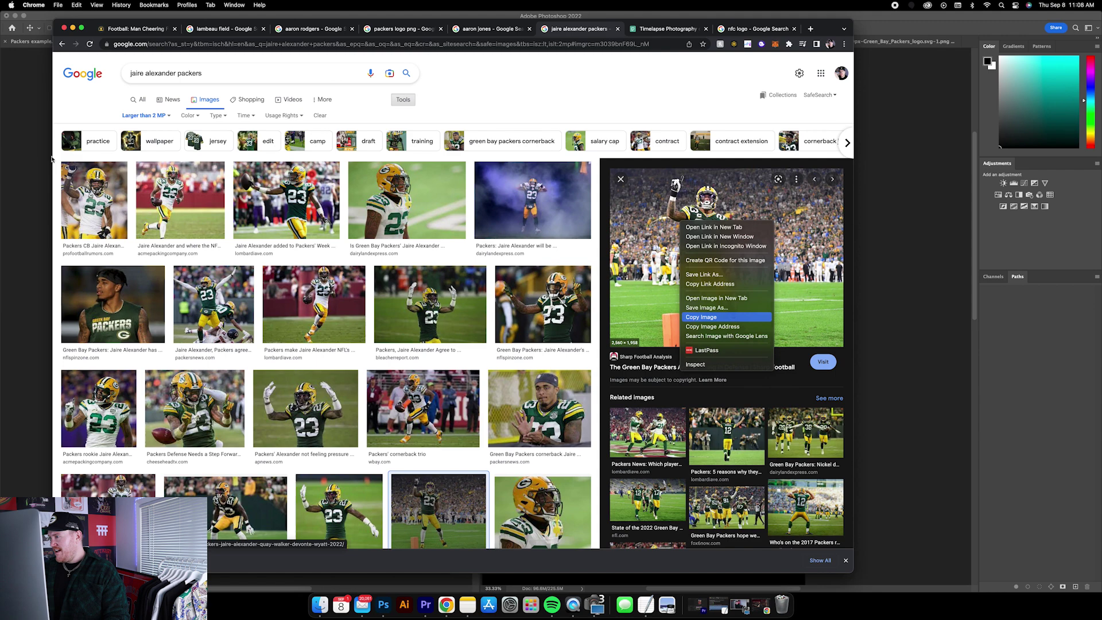
click(695, 316)
click(33, 125)
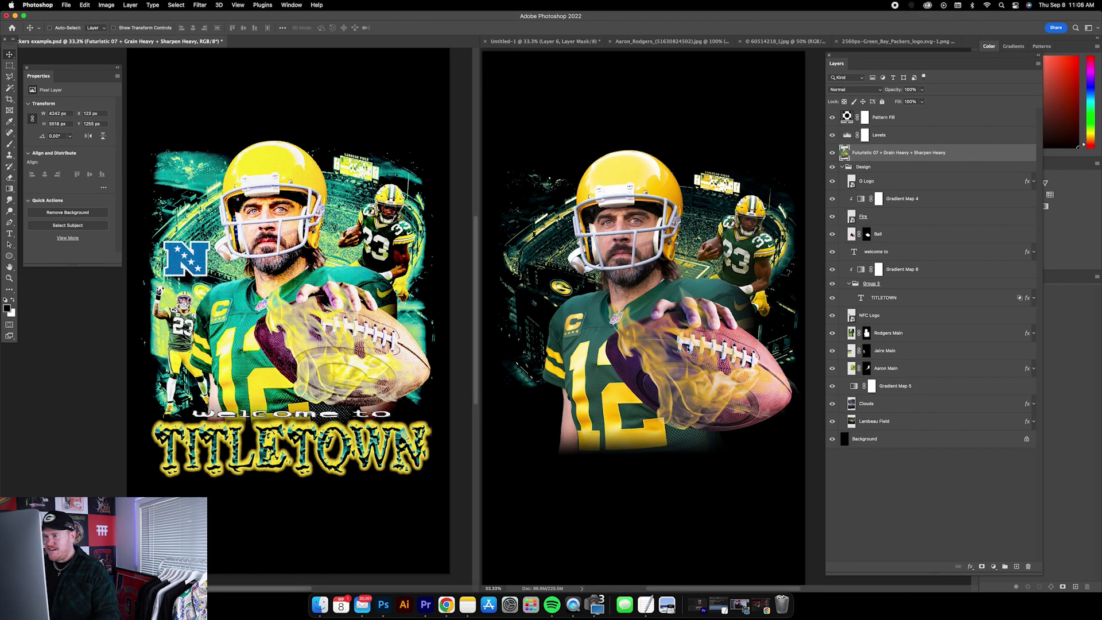
Step: Paste the number 23 photo into the poster, enlarged and shifted up-left
click(656, 287)
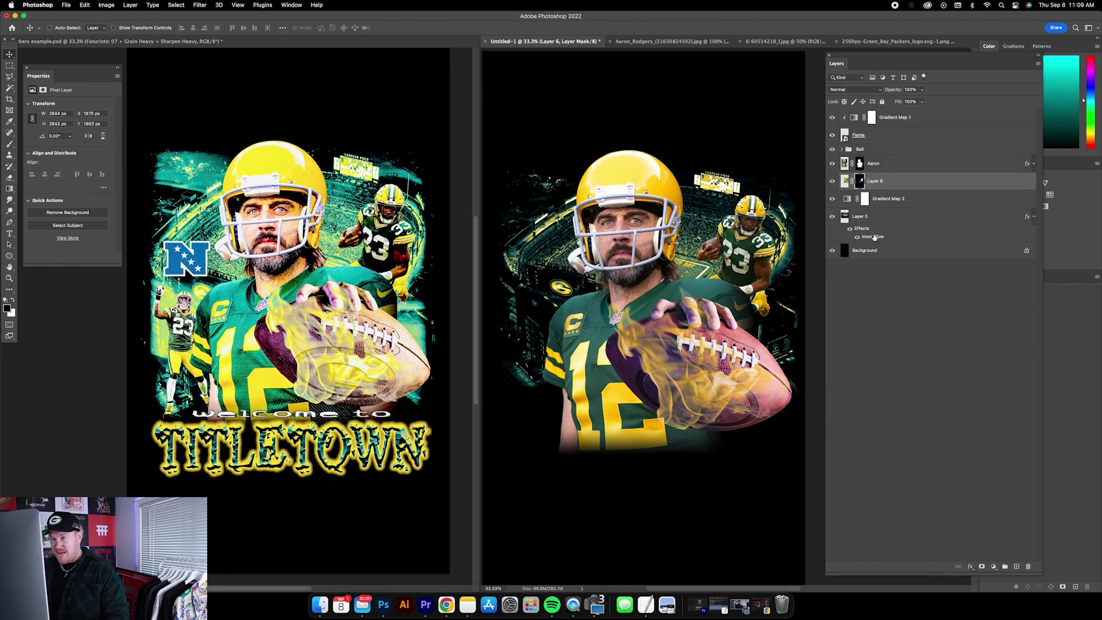
click(113, 27)
key(super+v)
key(super+t)
drag(552, 248, 514, 219)
drag(673, 272, 567, 330)
key(Return)
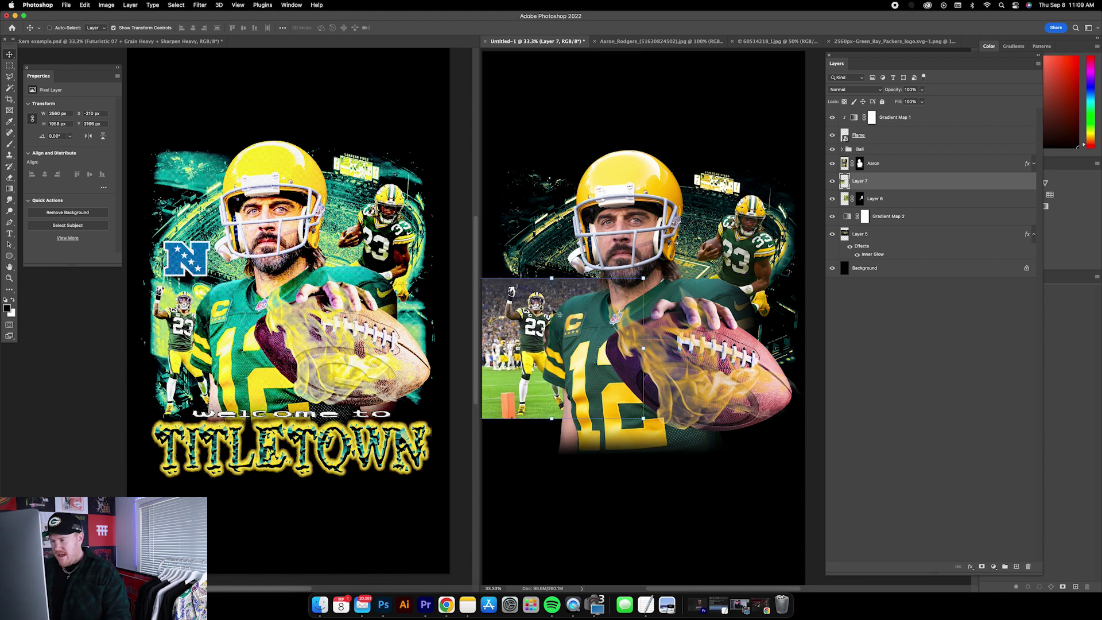
Step: Remove his stadium background and move the cut-out player to the lower left
click(80, 213)
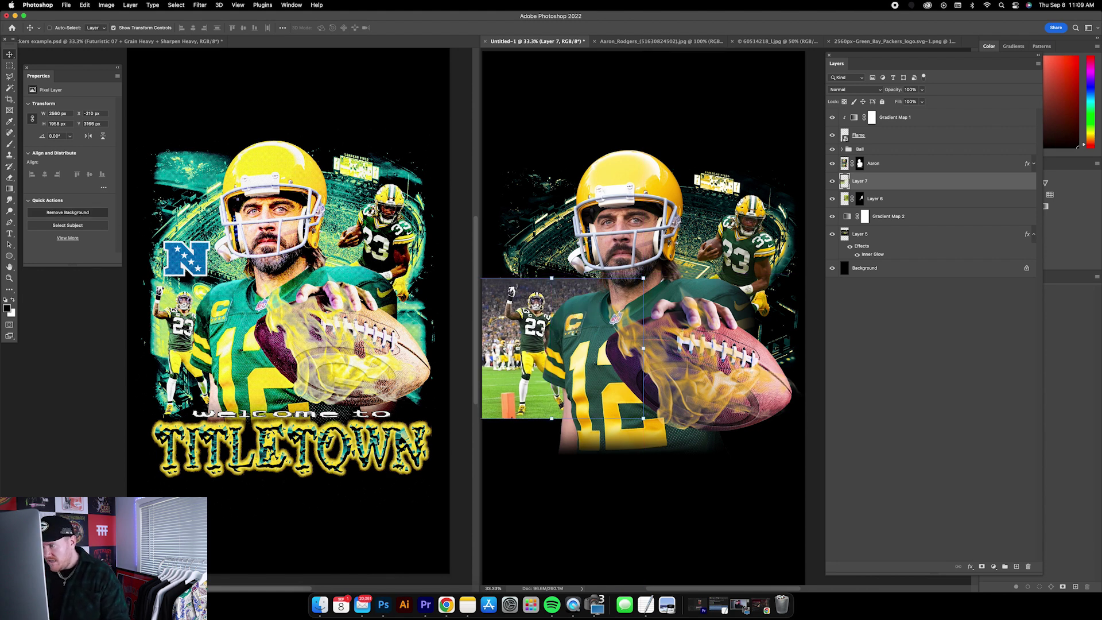
mouse_move(556, 334)
mouse_down()
mouse_move(548, 355)
mouse_move(548, 317)
mouse_move(551, 344)
mouse_up()
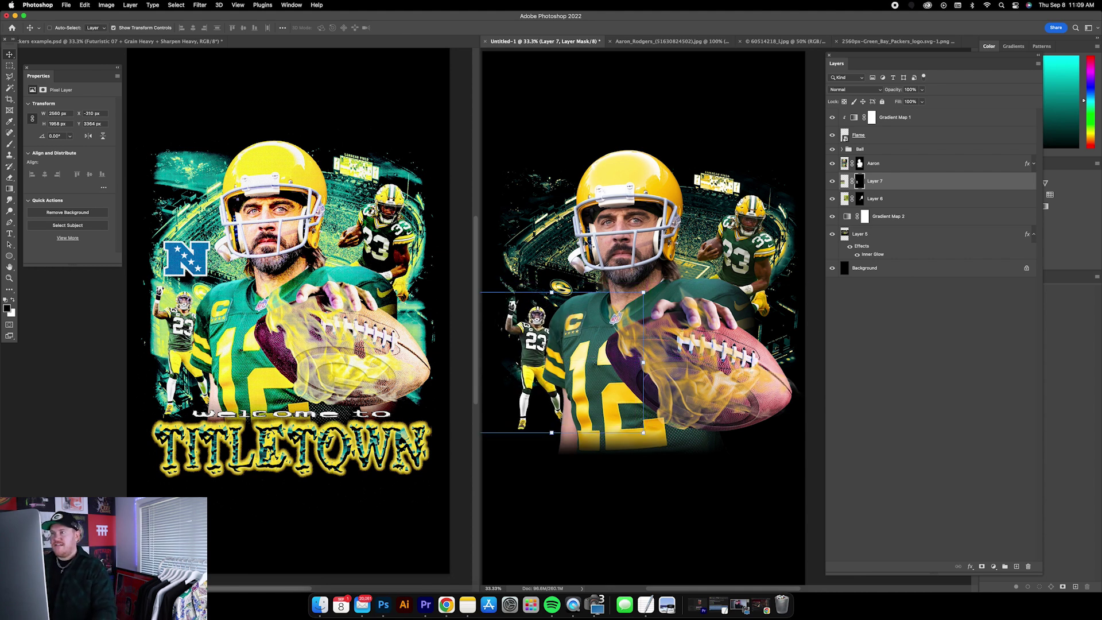
click(113, 27)
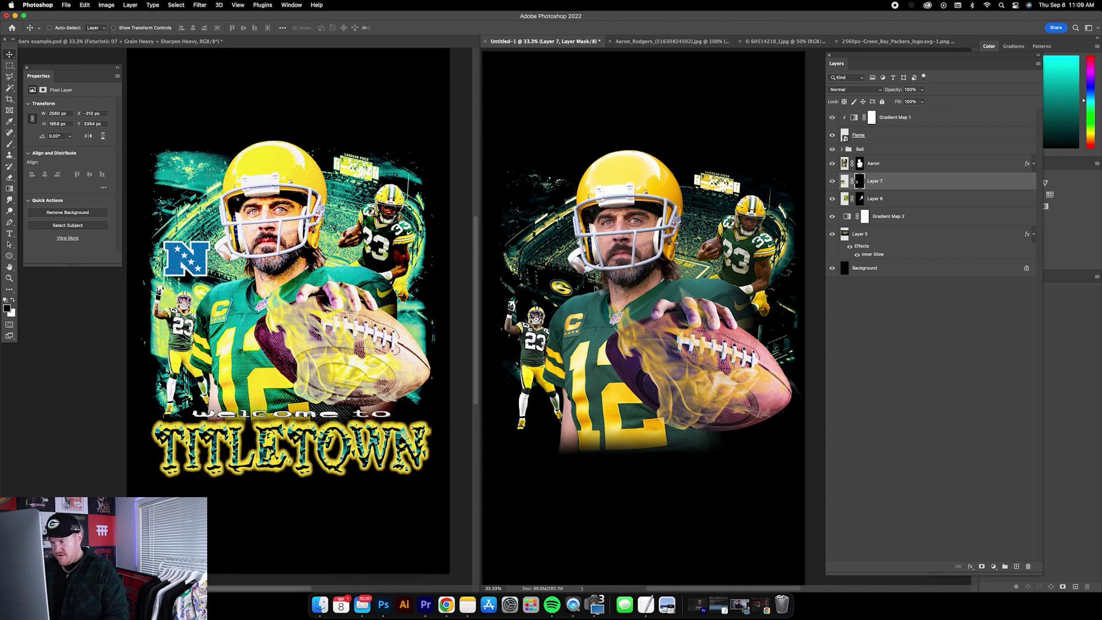
Step: Open the Wikipedia NFC logo from the 'nfc logo' image results and drag it into Photoshop
click(446, 605)
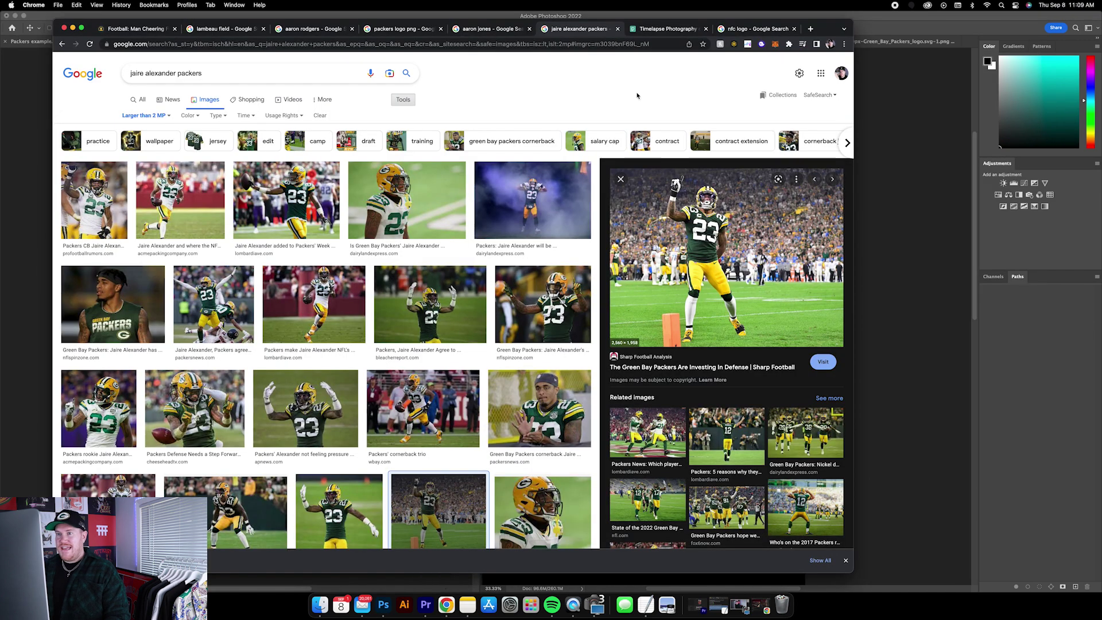
click(753, 29)
click(294, 220)
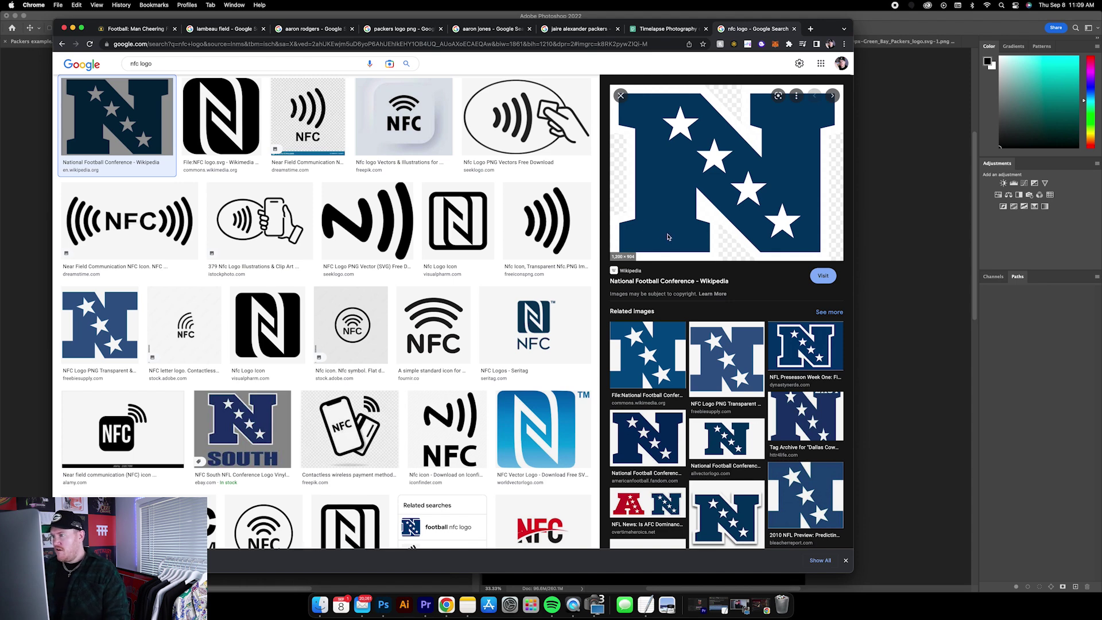
drag(682, 233, 384, 604)
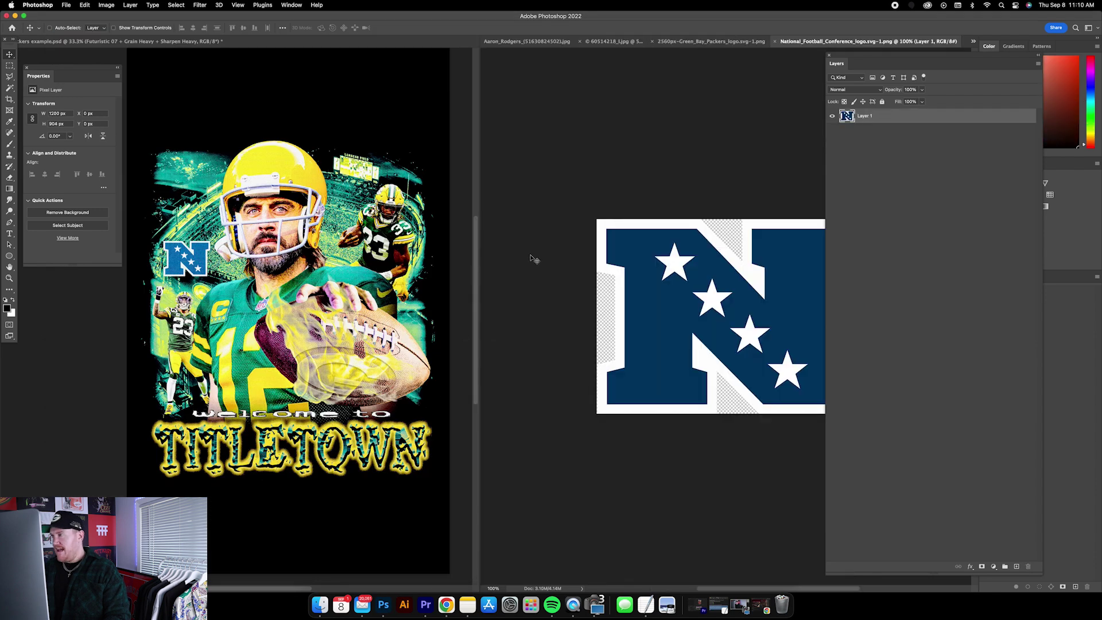
Step: Copy the whole NFC logo image and paste it into the poster above Layer 7
key(super+a)
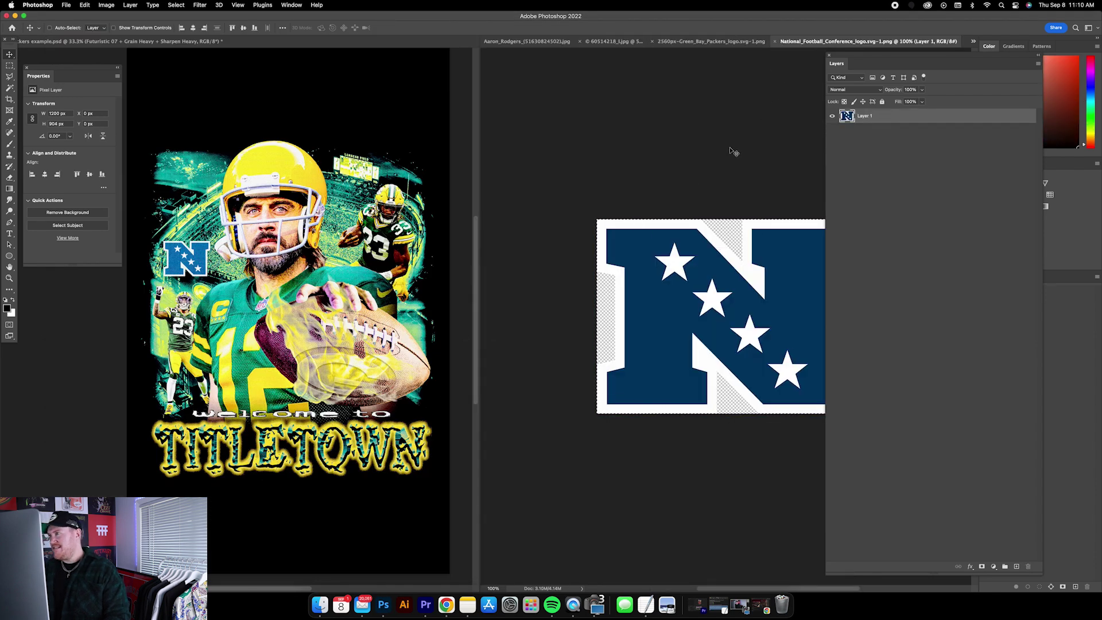
click(775, 42)
click(844, 181)
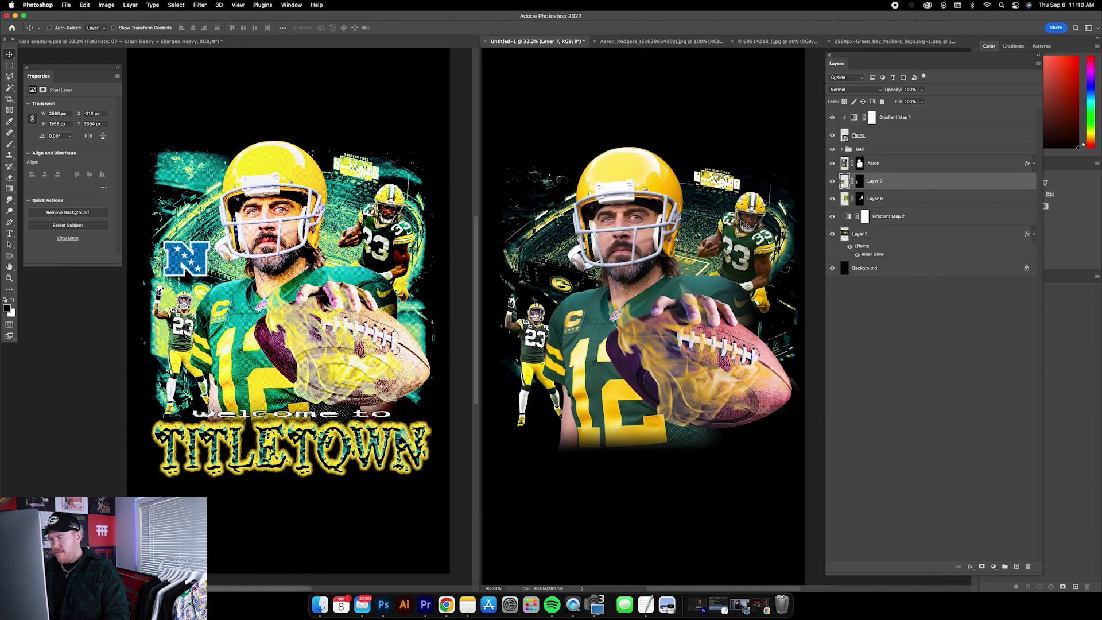
key(super+v)
Step: Shrink the NFC logo to about 75% and place it left of the quarterback's helmet
click(113, 27)
right_click(899, 181)
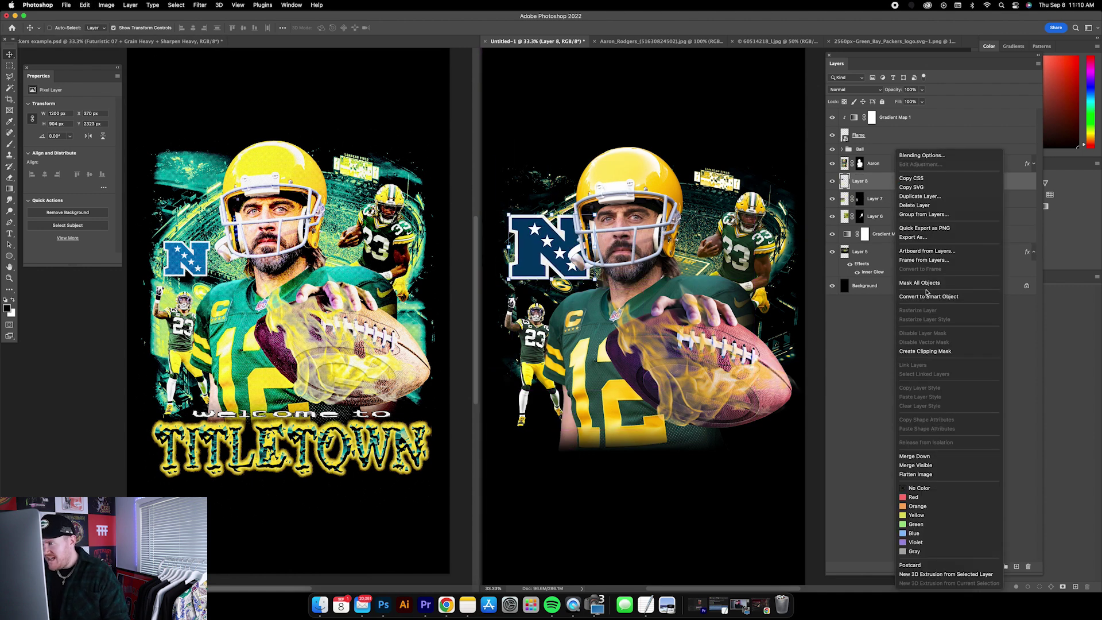
click(793, 283)
drag(594, 214, 566, 274)
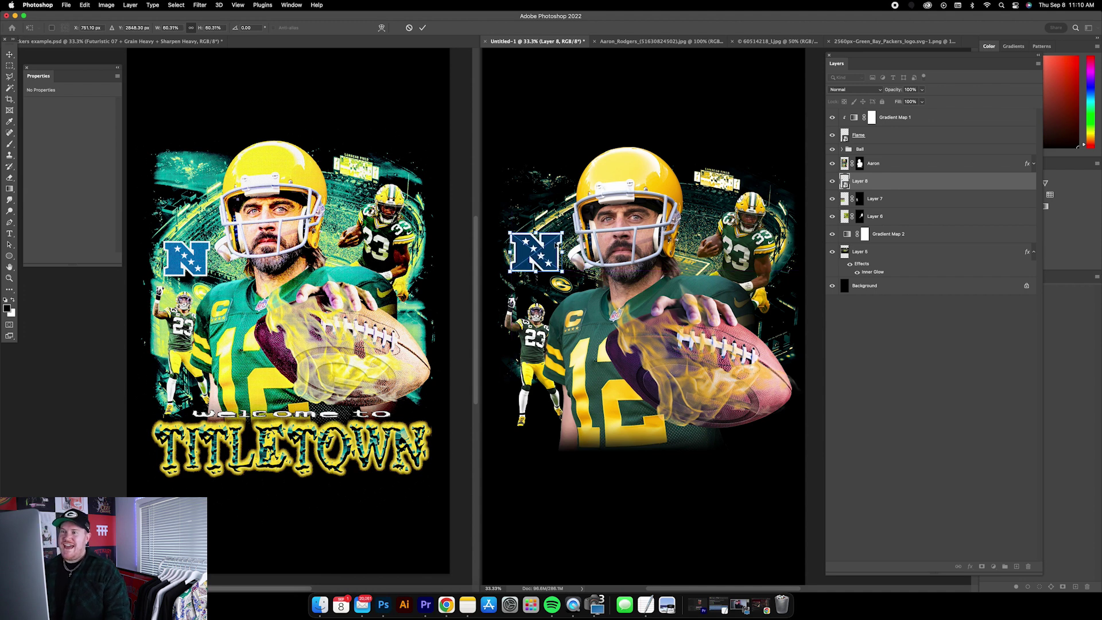
key(Return)
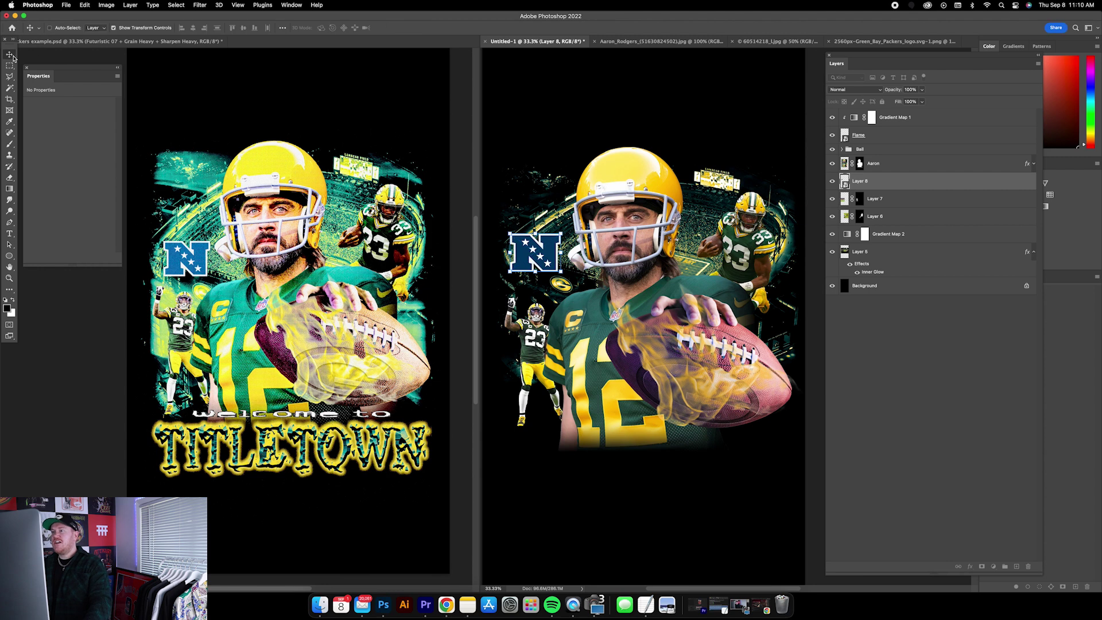
click(113, 28)
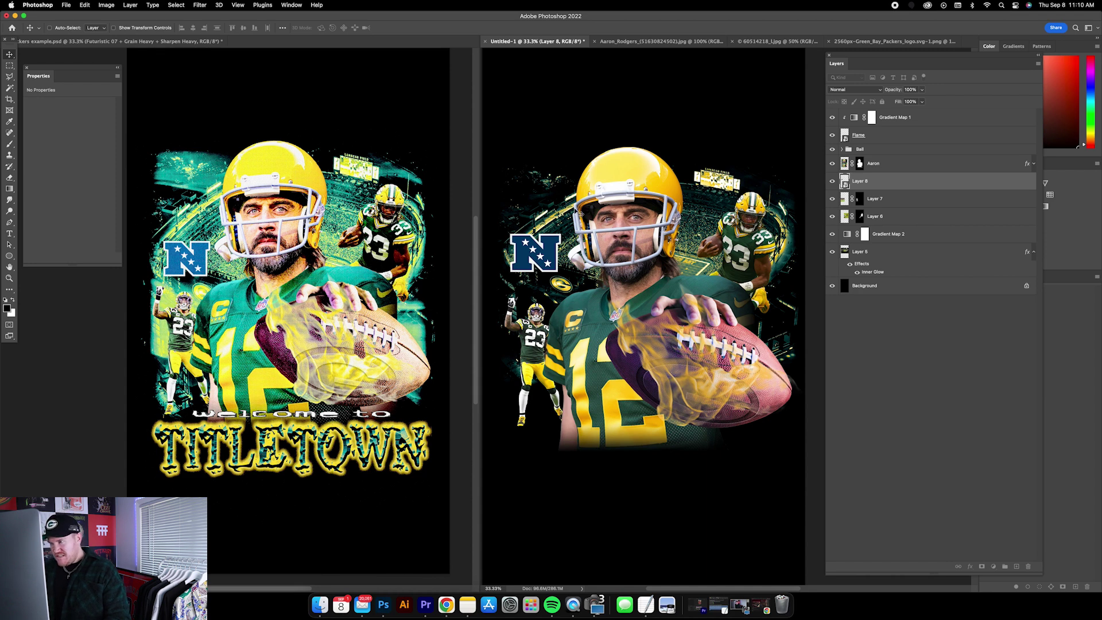
drag(564, 241, 563, 225)
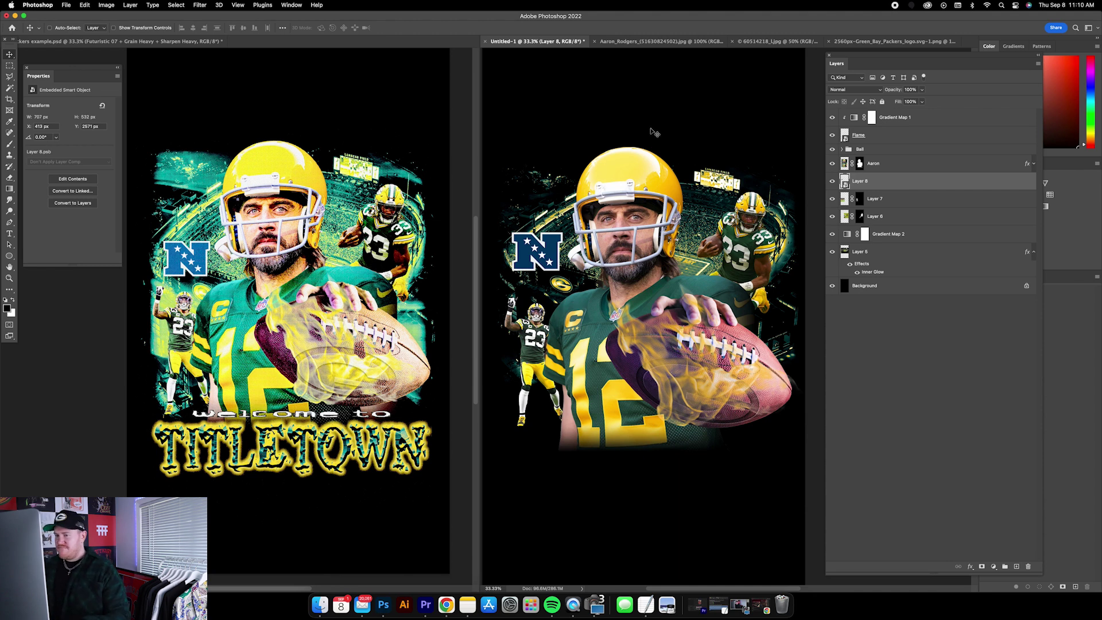
key(super+z)
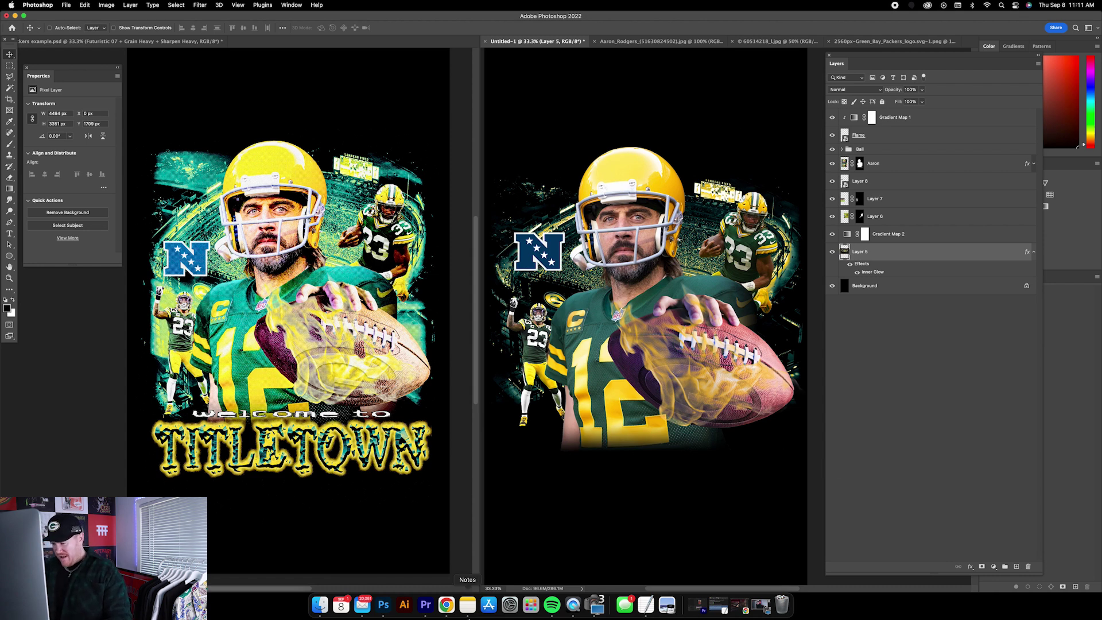
Step: Download the swirling-clouds mountain photo from the Pexels Timelapse Photography page
click(446, 604)
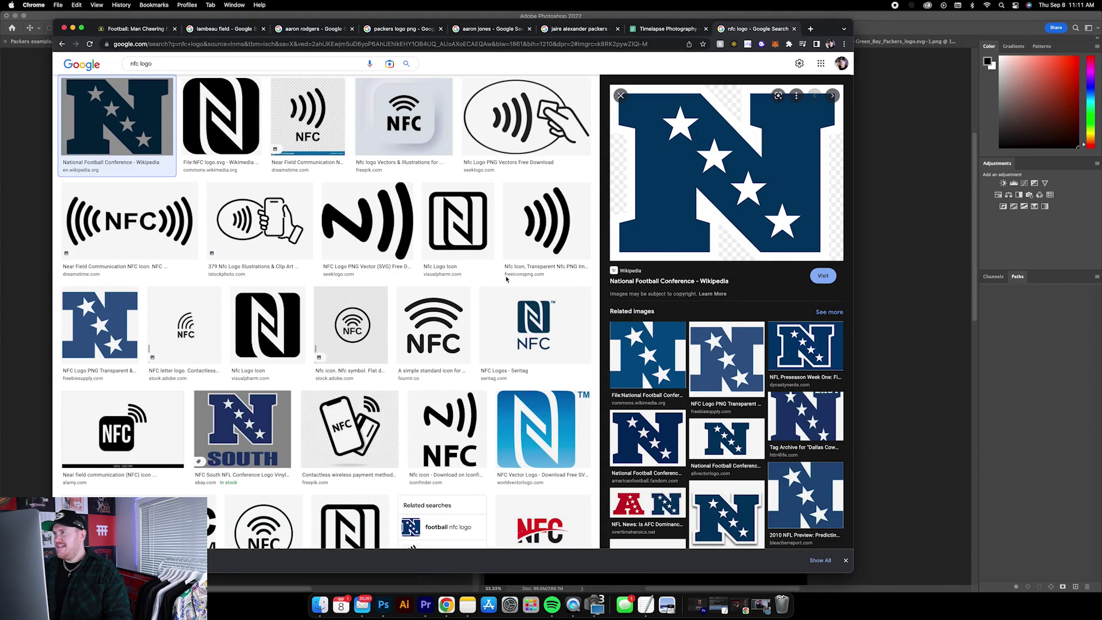
click(680, 28)
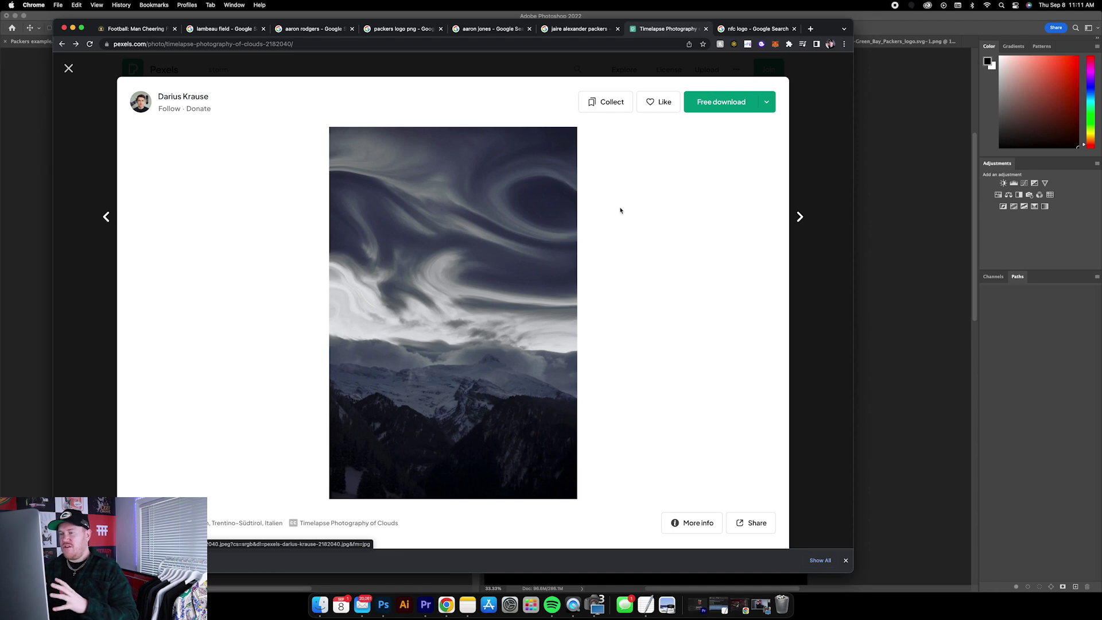
scroll(724, 227, down, 1)
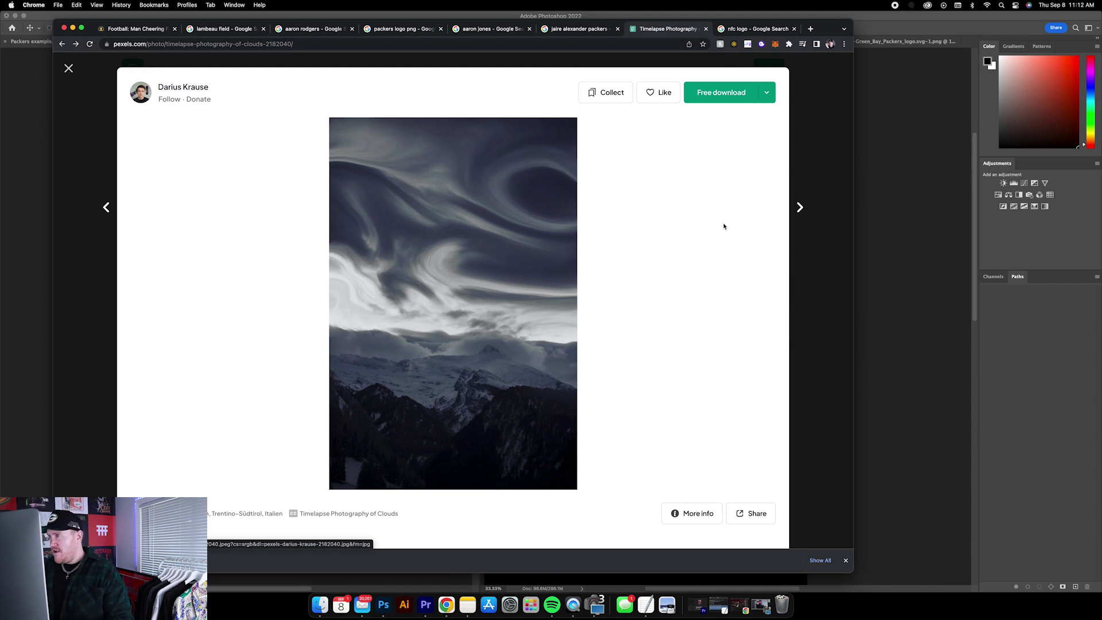
click(718, 94)
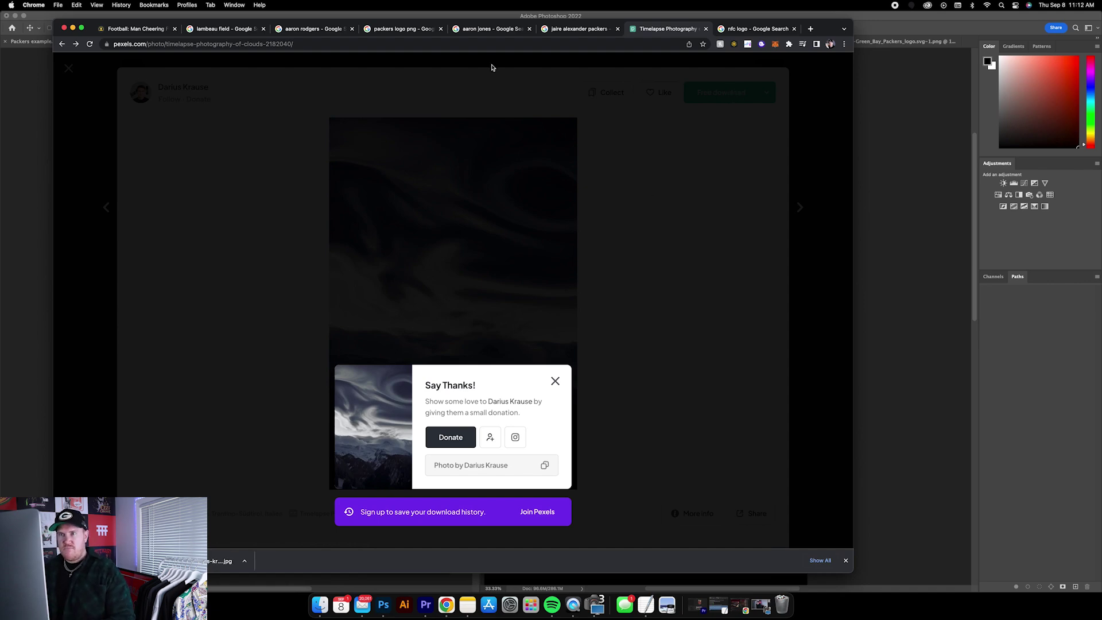
click(73, 28)
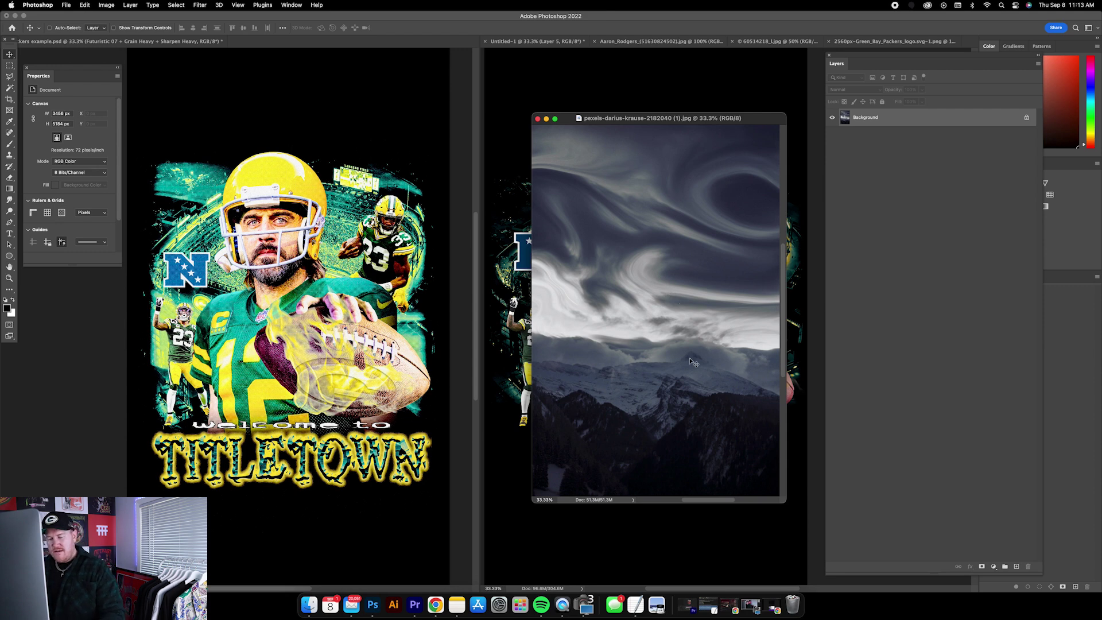
Step: Copy the whole cloud photo and rename the stadium layer to 'Lambeau'
key(super+a)
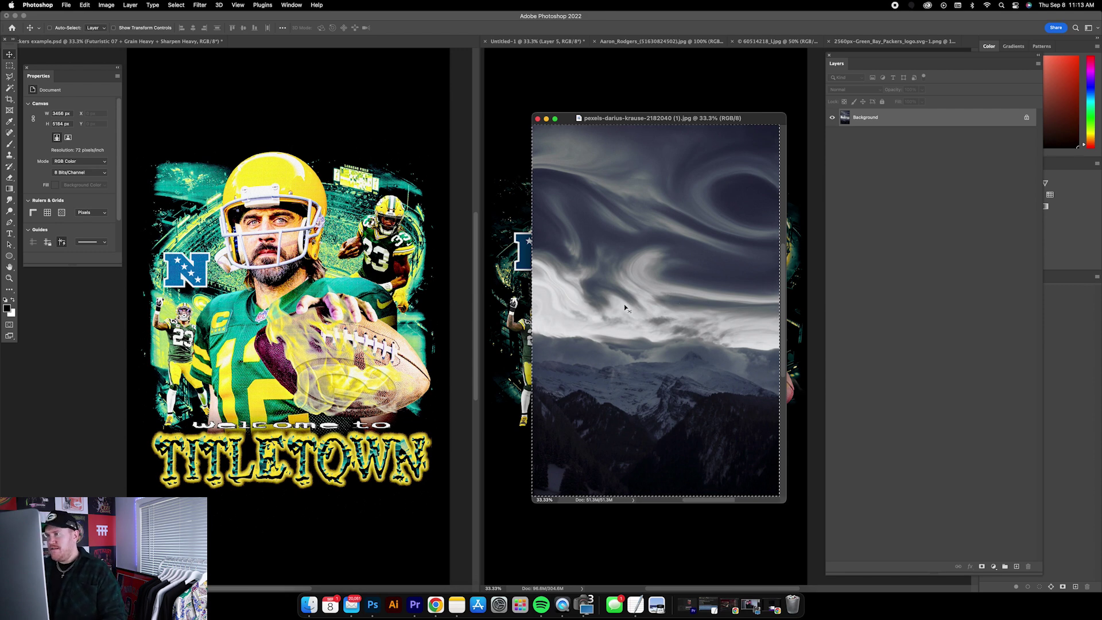
click(546, 119)
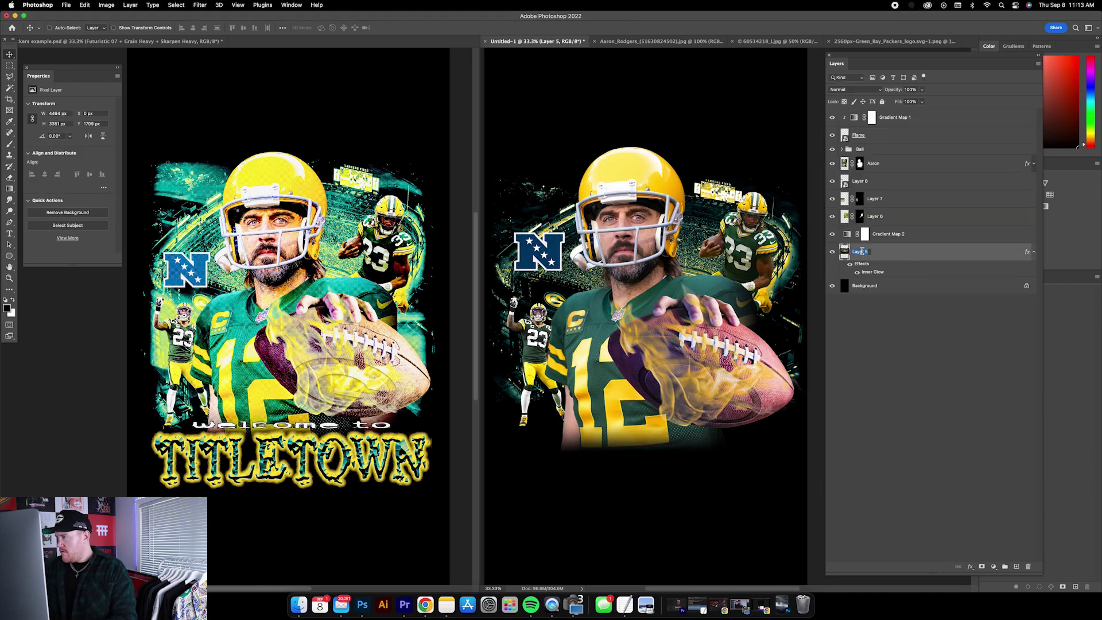
text(KLa)
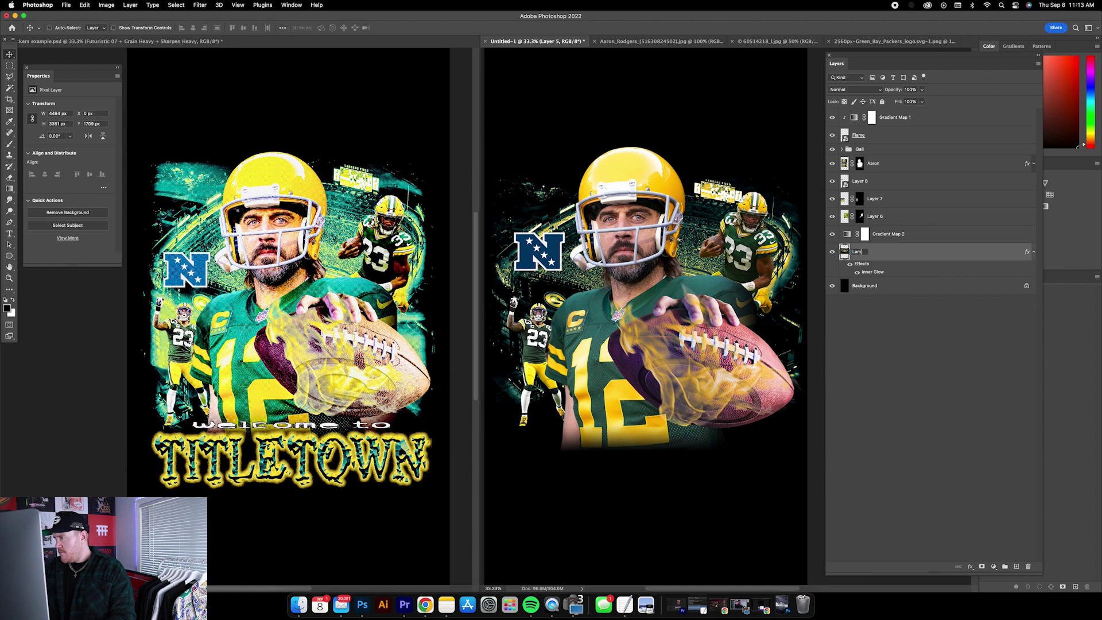
text(mbeau)
key(Return)
Step: Paste the clouds as Layer 9 in Screen mode, enlarged and moved down the canvas
key(super+v)
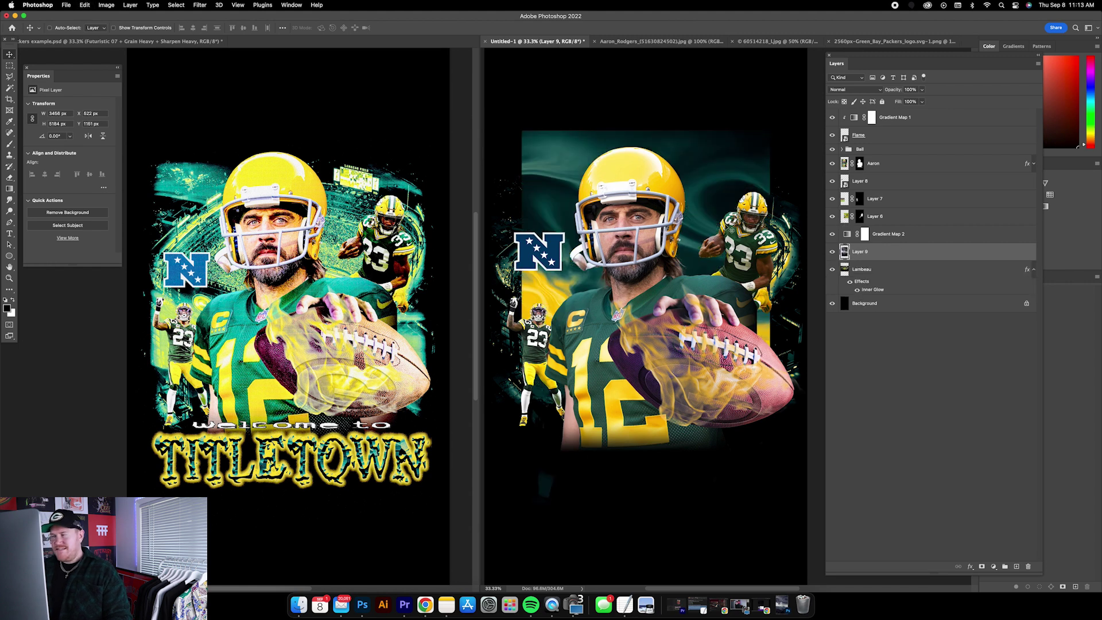
click(115, 29)
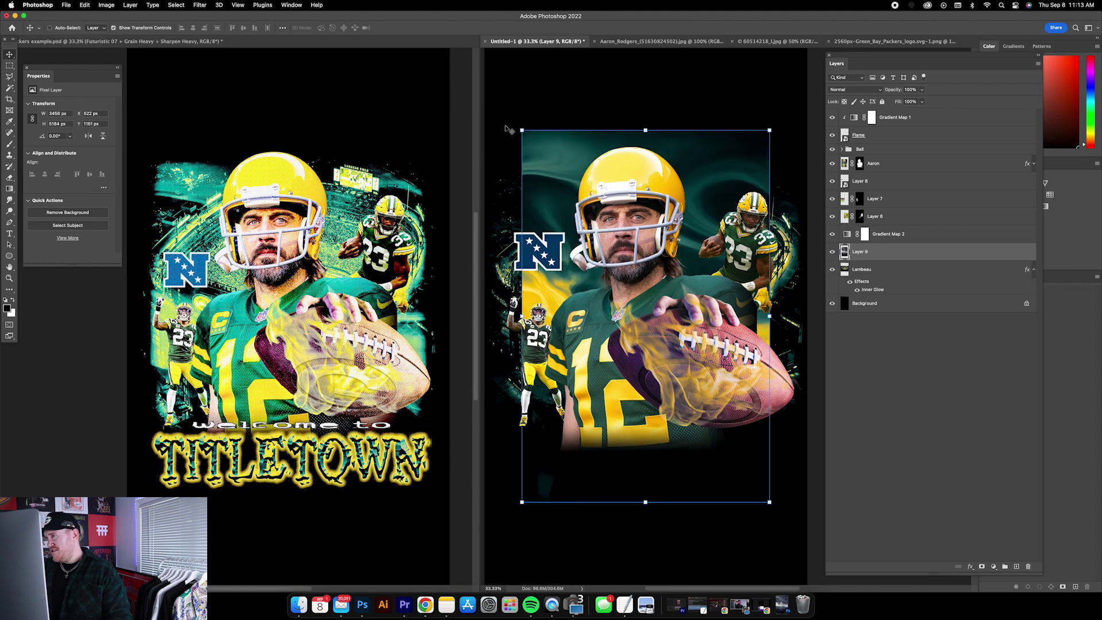
click(851, 89)
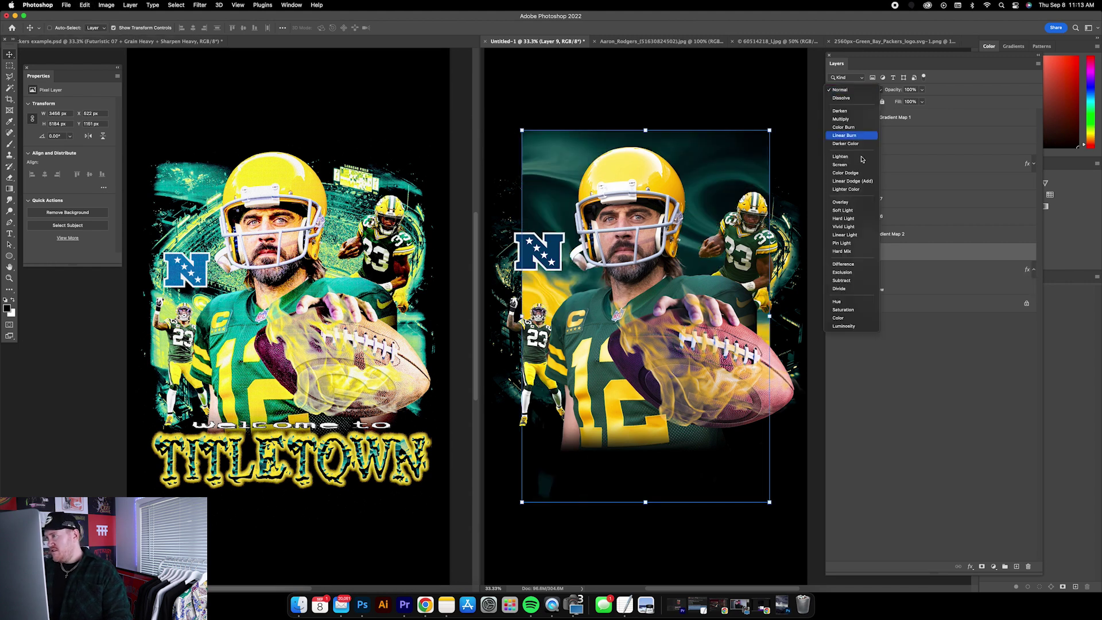
click(840, 165)
drag(522, 130, 496, 90)
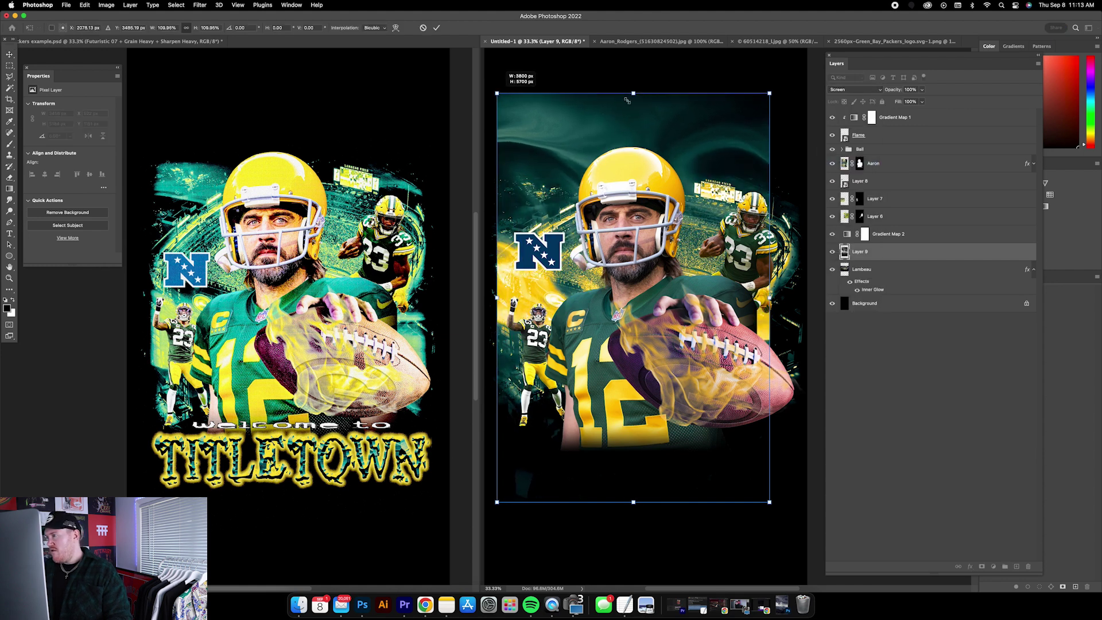
drag(797, 79, 811, 71)
drag(746, 162, 746, 213)
key(Return)
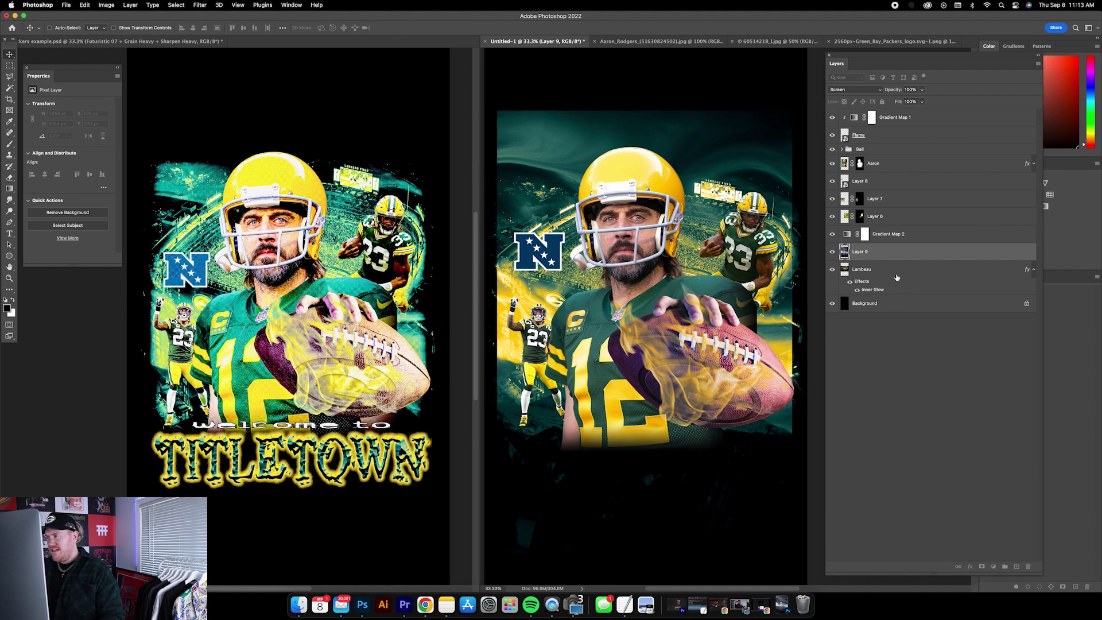
Step: Add a Normal, black, 250 px Inner Glow layer style to Layer 9
click(875, 268)
click(891, 258)
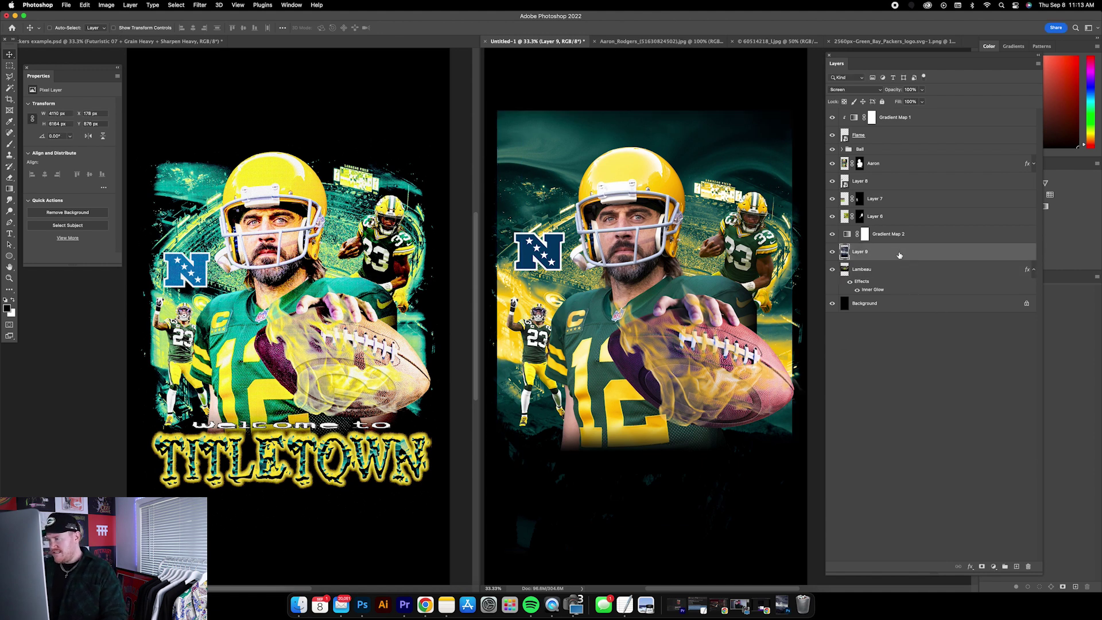
double_click(900, 255)
click(787, 412)
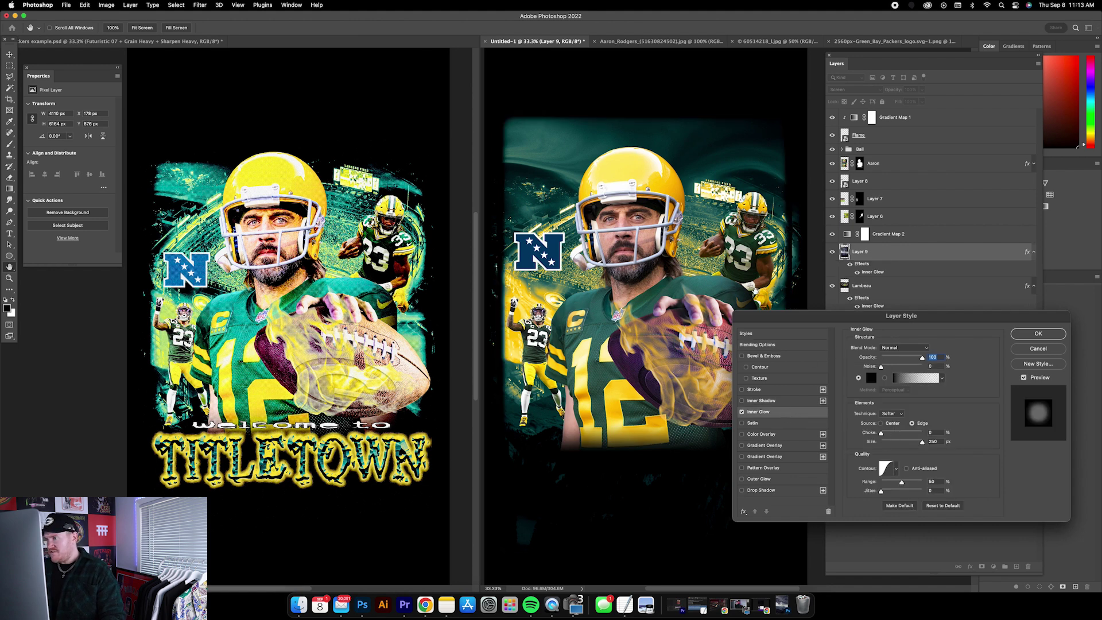
Step: Keep the glow, darken Layer 9 with legacy Brightness/Contrast (about -31, 37) and shift it higher
click(1035, 332)
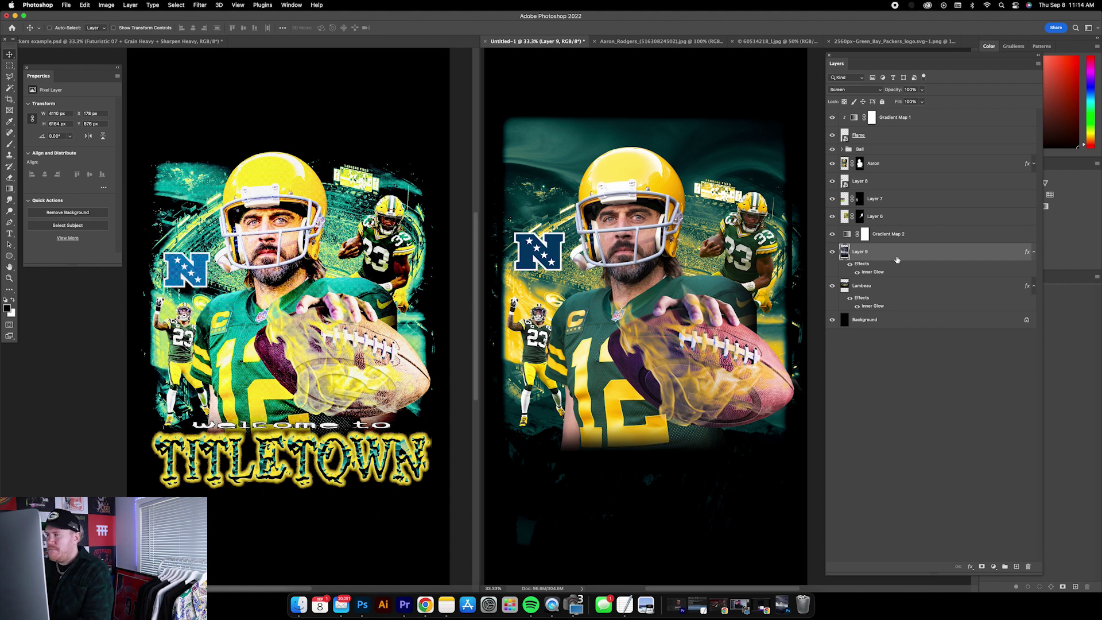
click(107, 4)
mouse_move(144, 30)
click(241, 30)
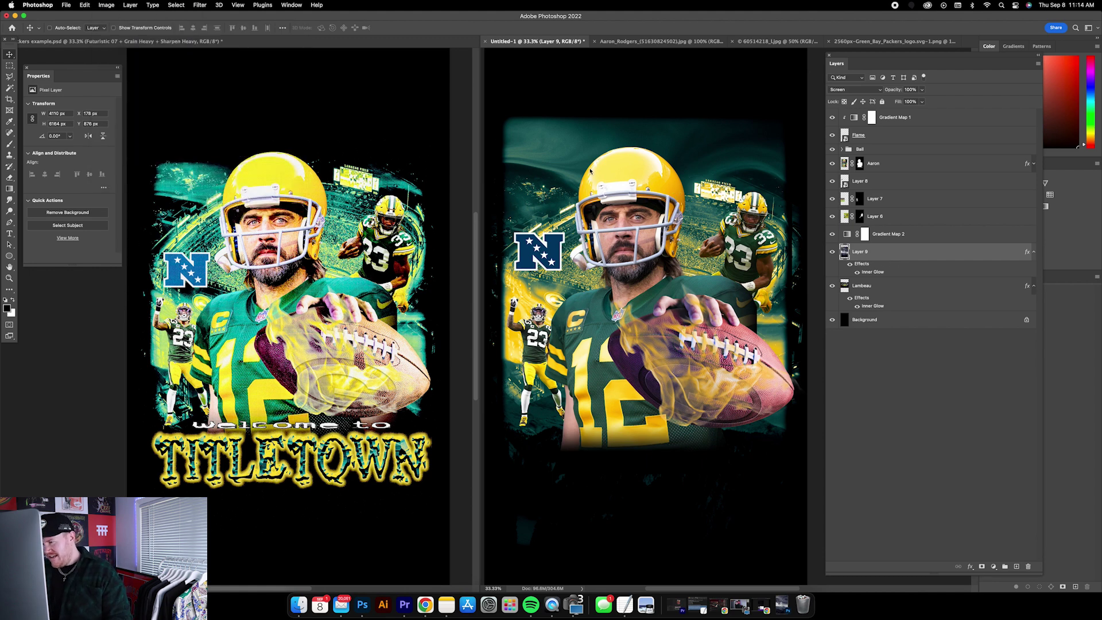
click(565, 517)
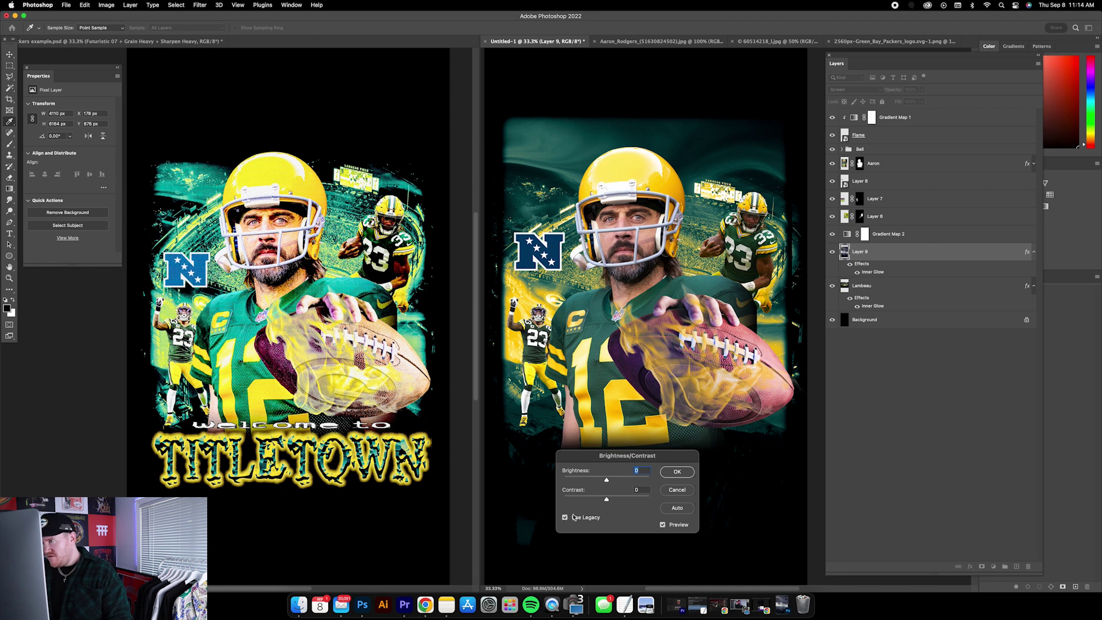
drag(612, 500, 596, 480)
click(666, 473)
key(v)
drag(552, 150, 531, 159)
Step: Scale Layer 9 up to about 106% and shift it up and left behind the players
click(115, 27)
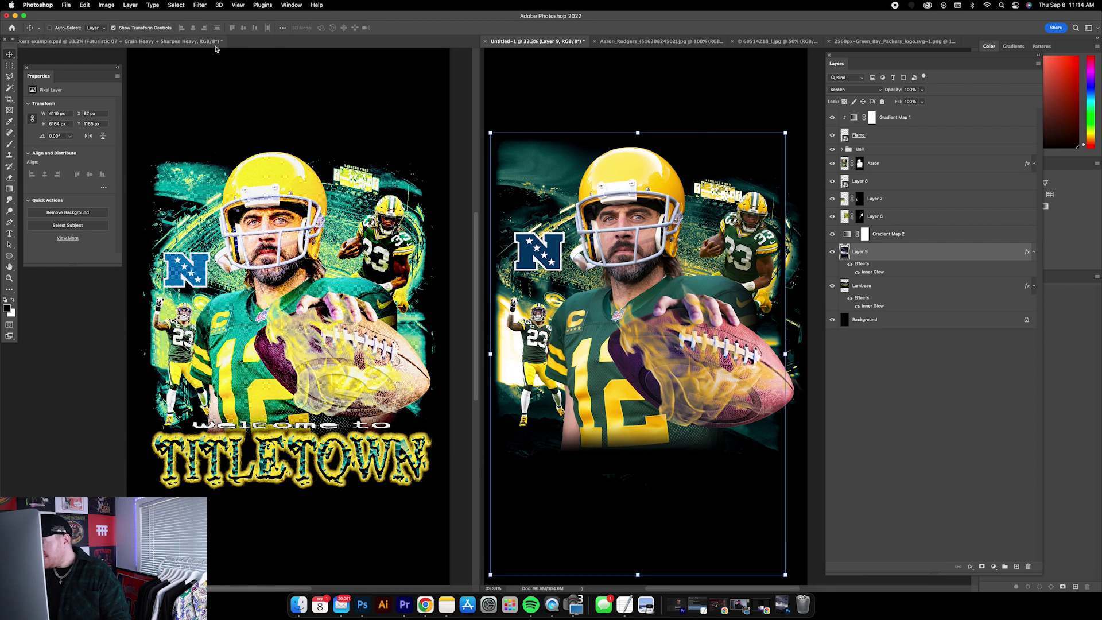
drag(786, 132, 819, 108)
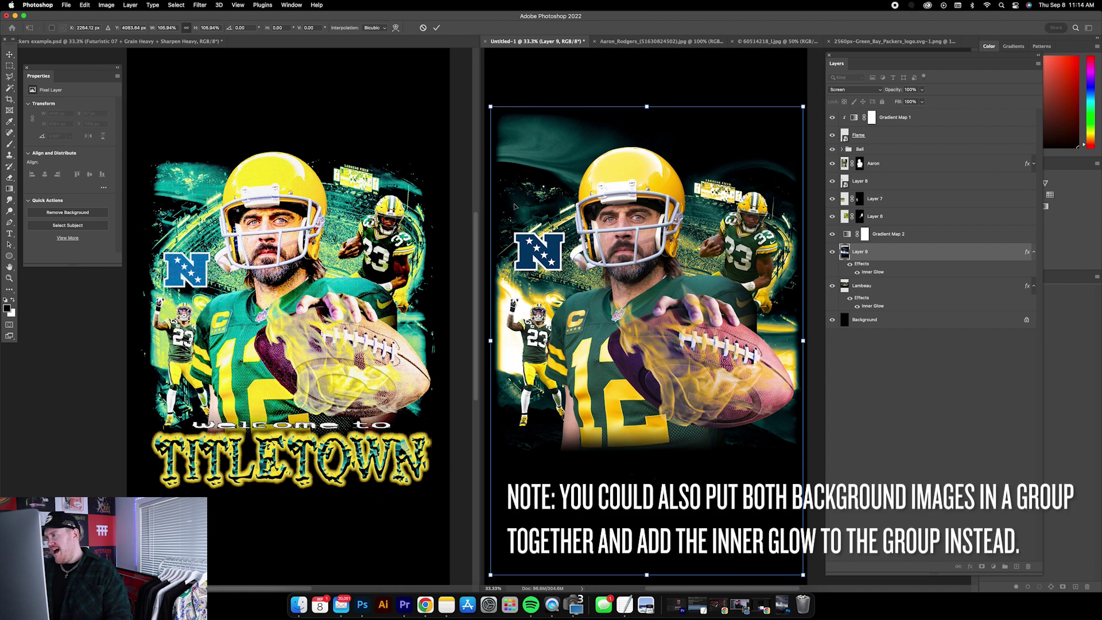
mouse_move(776, 223)
mouse_down()
mouse_move(741, 220)
mouse_move(768, 212)
mouse_up()
drag(490, 97, 492, 100)
key(Return)
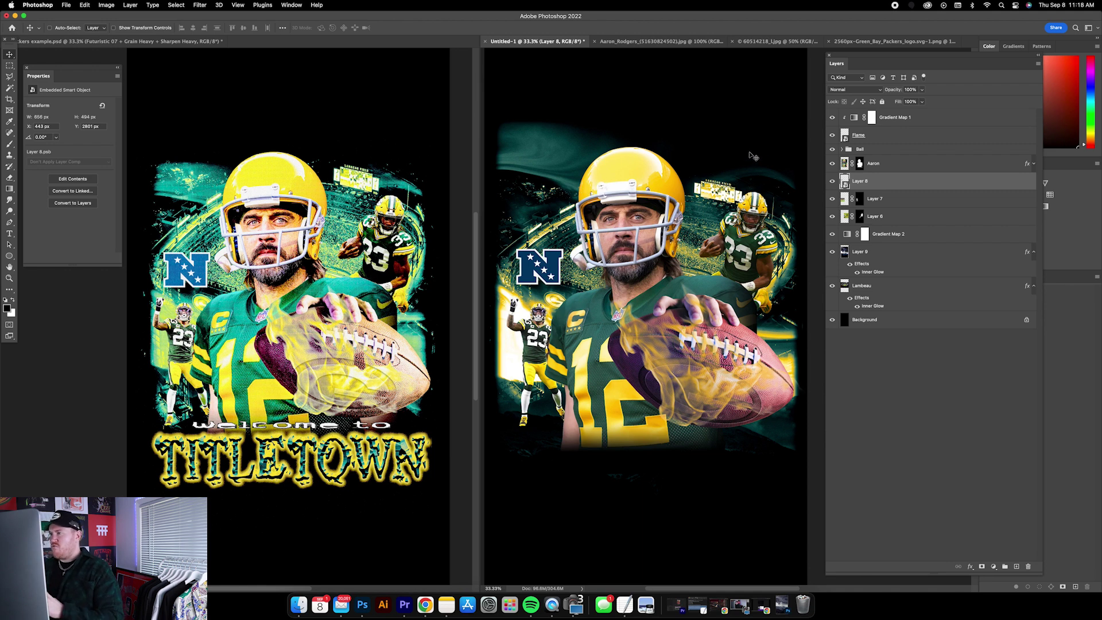
Step: Select a rectangle from the poster's top-left and raise its legacy contrast to 11
key(m)
drag(487, 100, 634, 577)
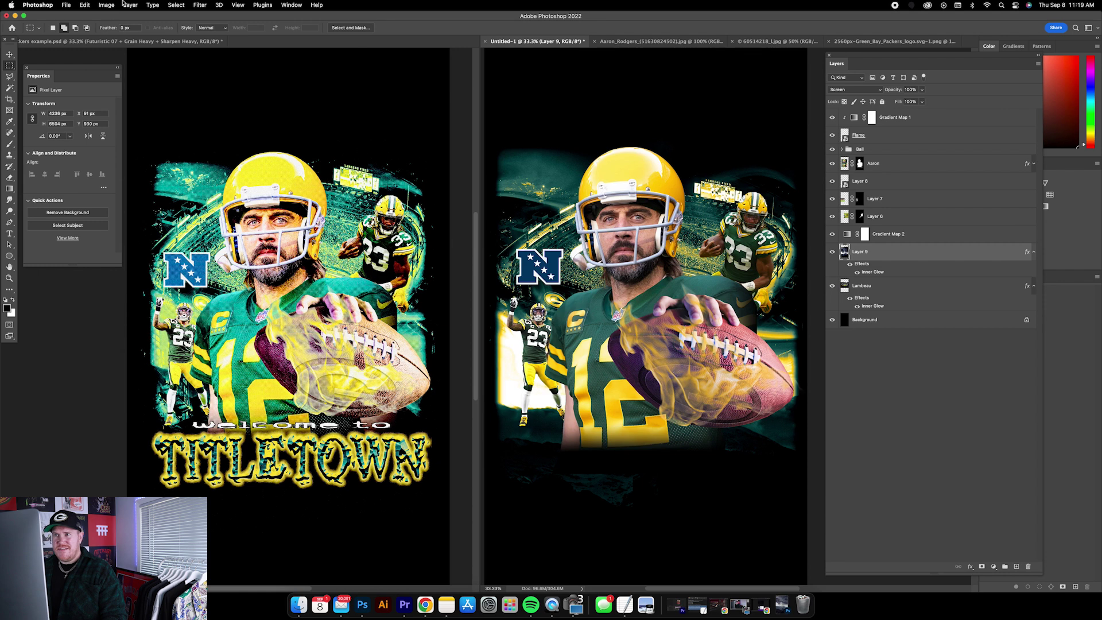
click(106, 5)
mouse_move(136, 35)
click(232, 28)
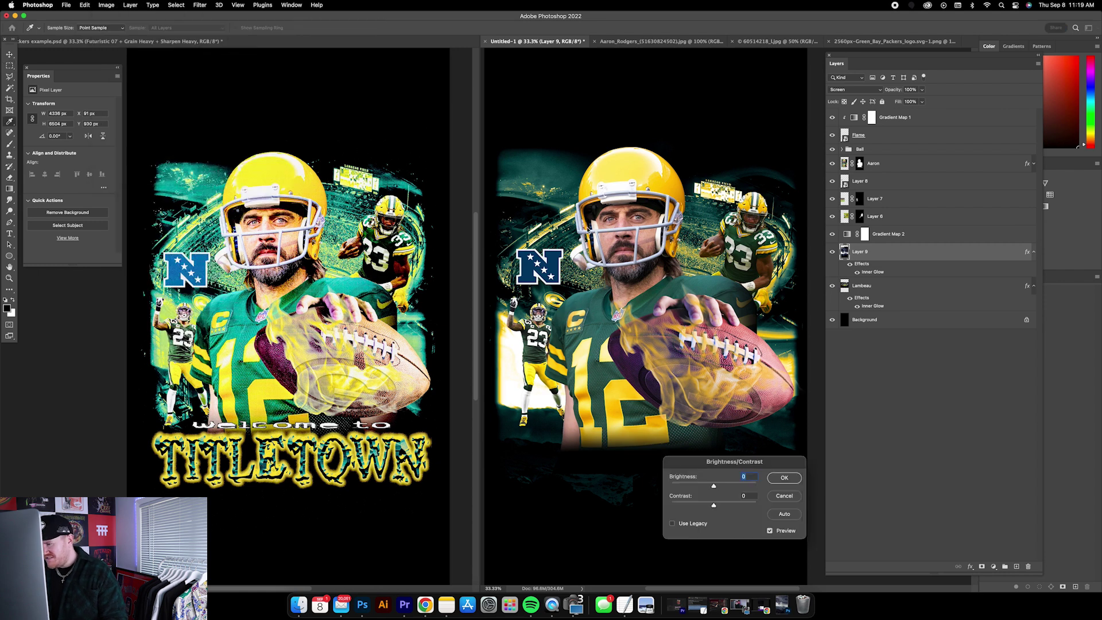
click(672, 525)
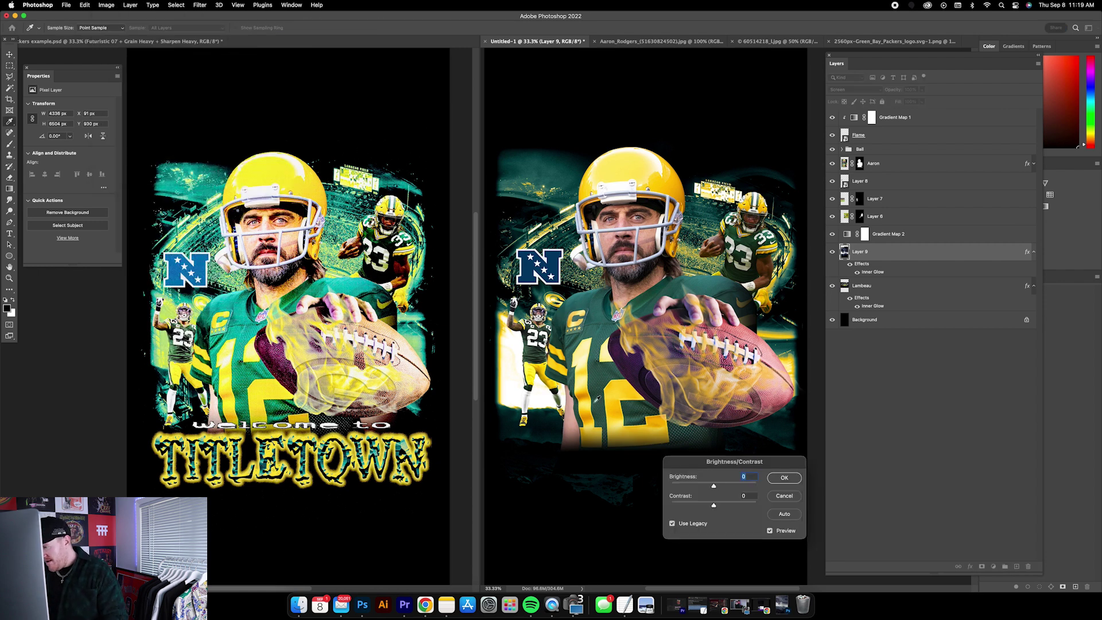
drag(720, 509, 719, 508)
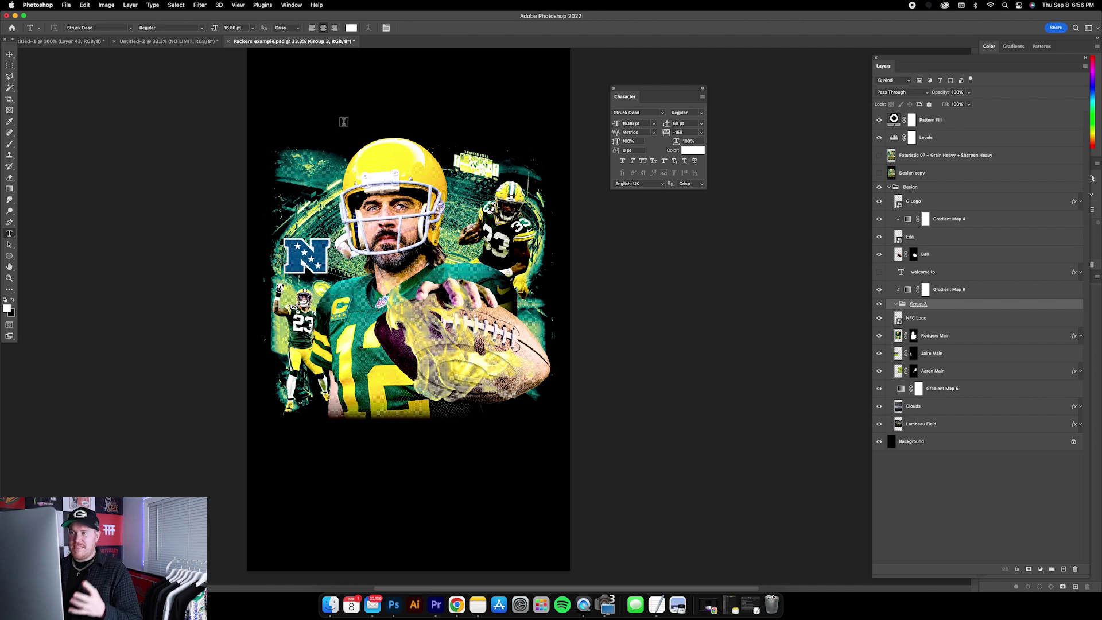
Step: Type a TITLETOWN headline, scale it up large and move it to the poster's bottom
click(307, 118)
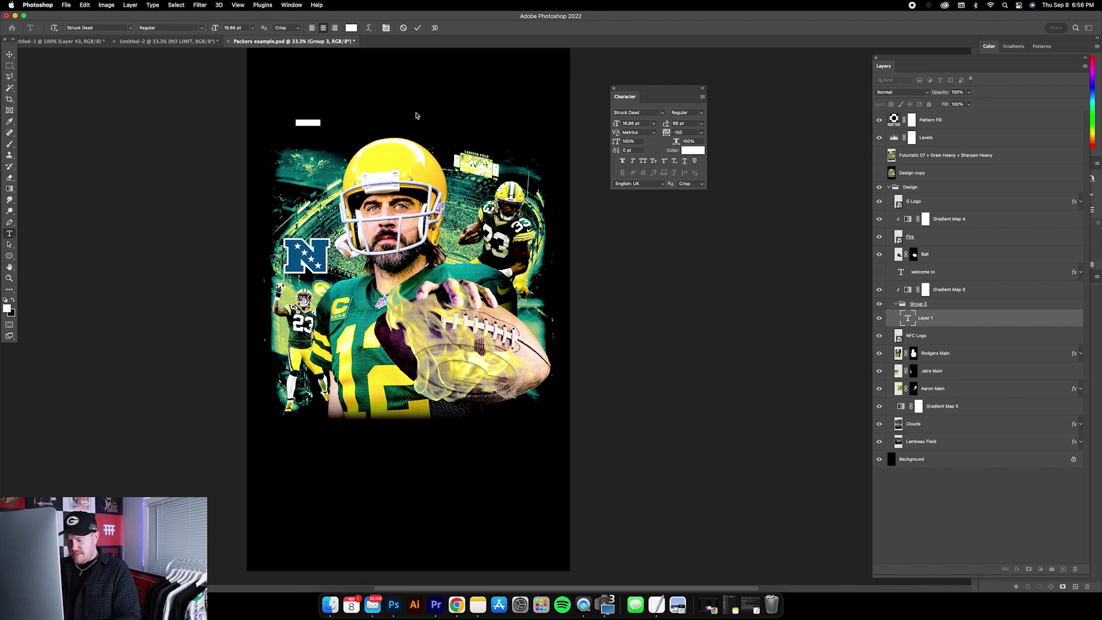
text(TITLETOWN)
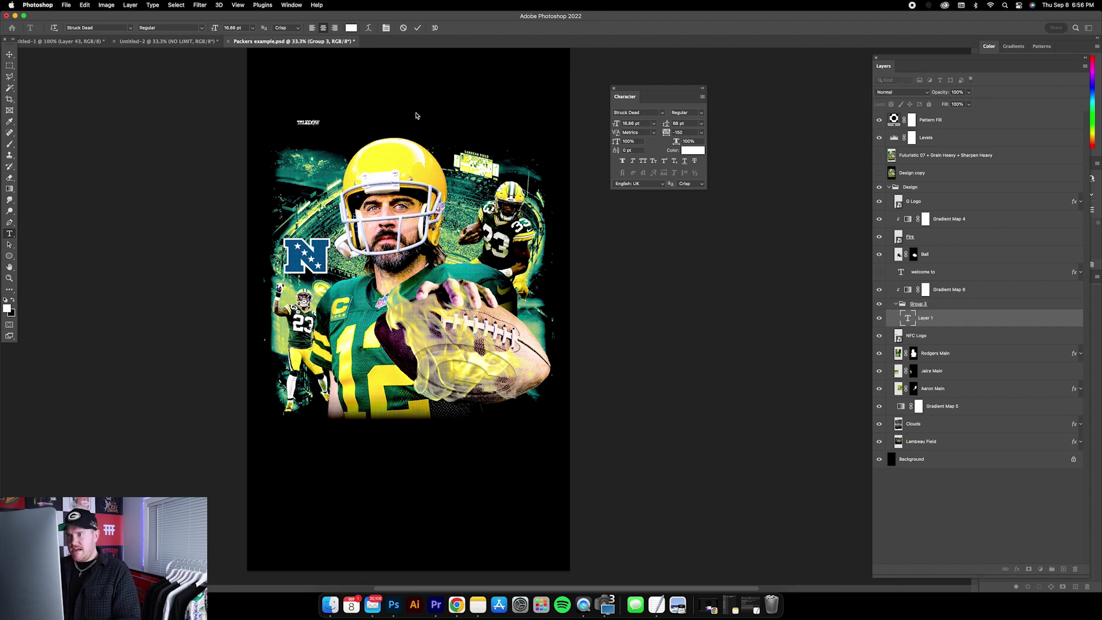
click(9, 54)
click(113, 28)
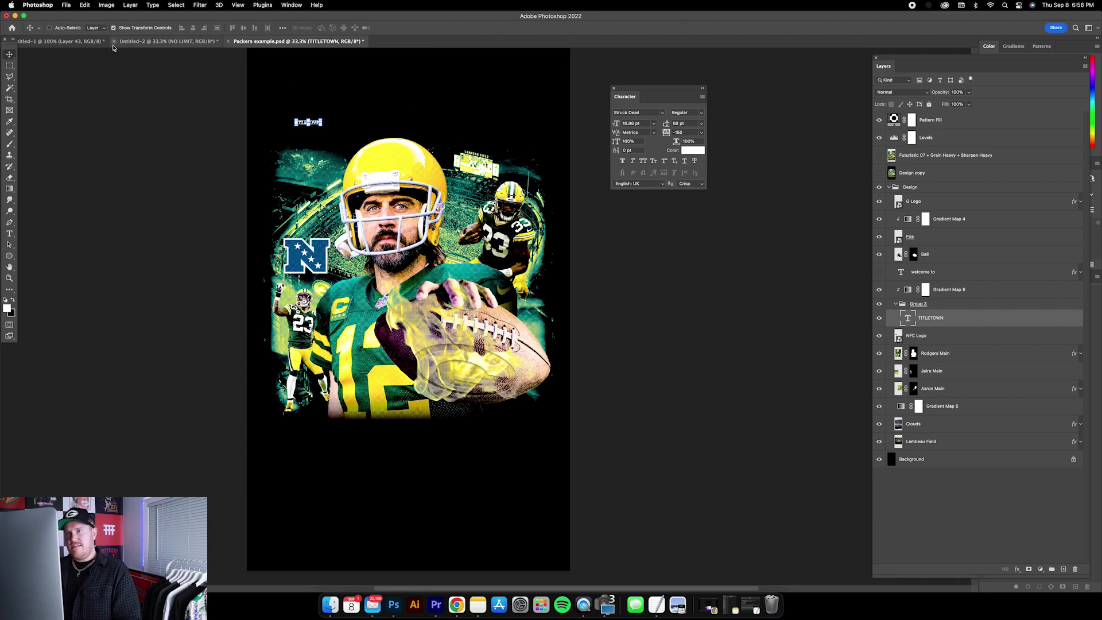
click(323, 118)
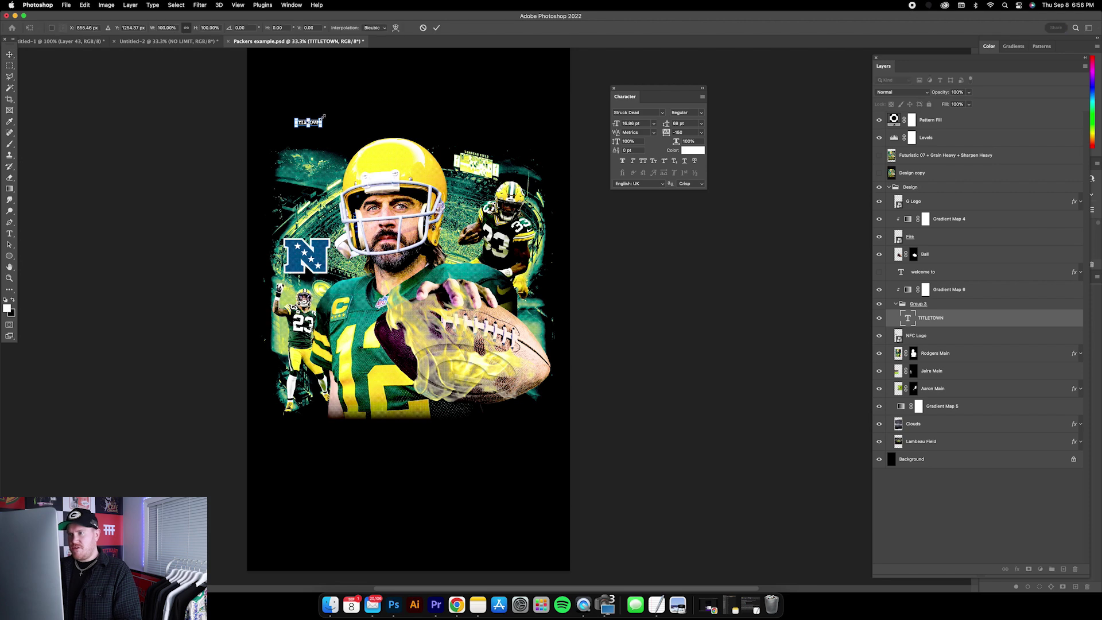
drag(323, 117, 547, 58)
click(9, 54)
drag(422, 92, 408, 449)
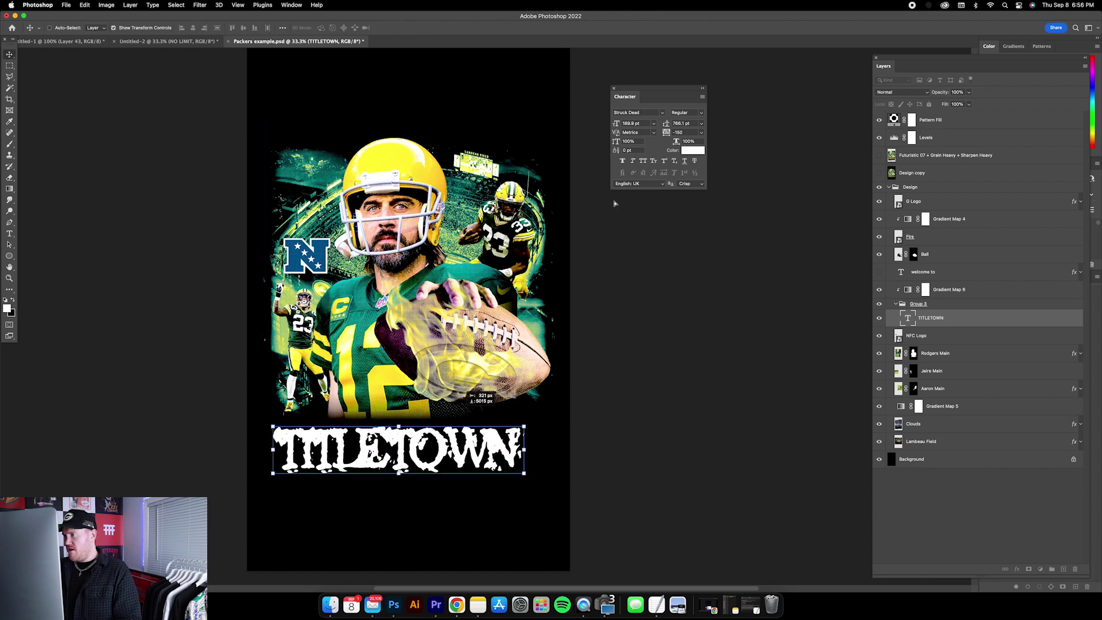
Step: Tighten TITLETOWN's letter spacing, setting the letter O's tracking to -150
click(701, 132)
click(680, 193)
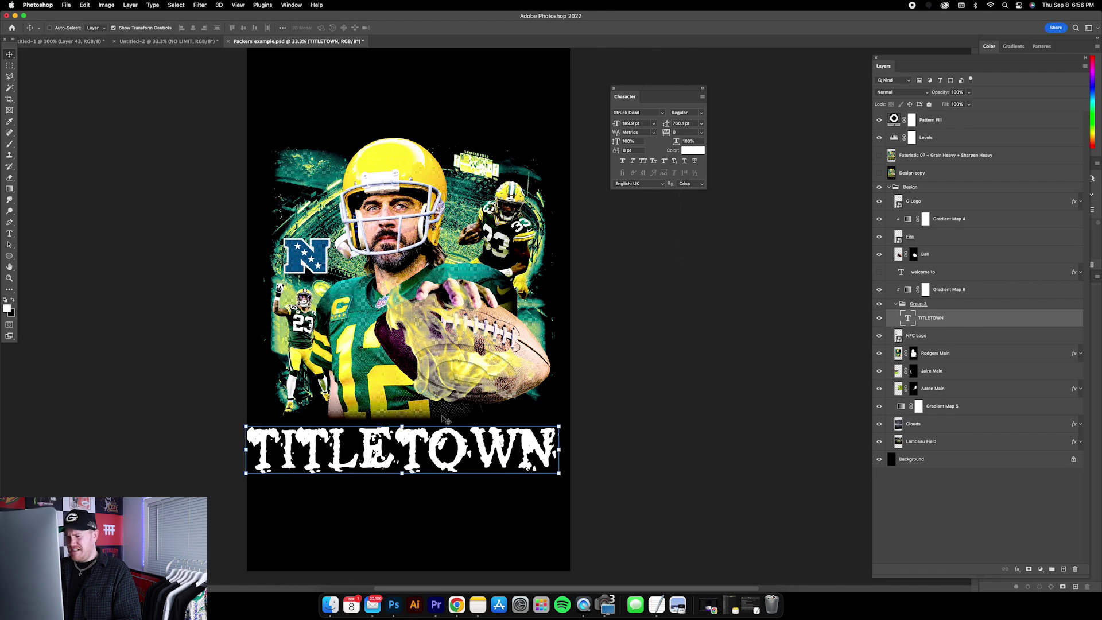
click(701, 132)
click(684, 163)
click(9, 235)
drag(475, 454, 437, 454)
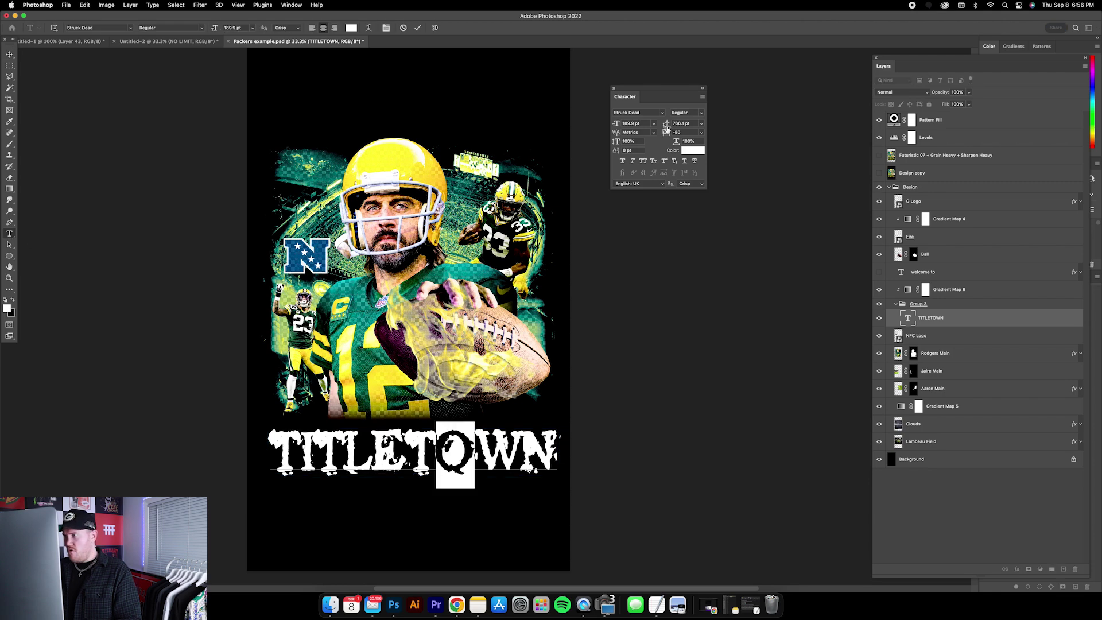
double_click(684, 132)
text(-150)
key(Return)
click(10, 54)
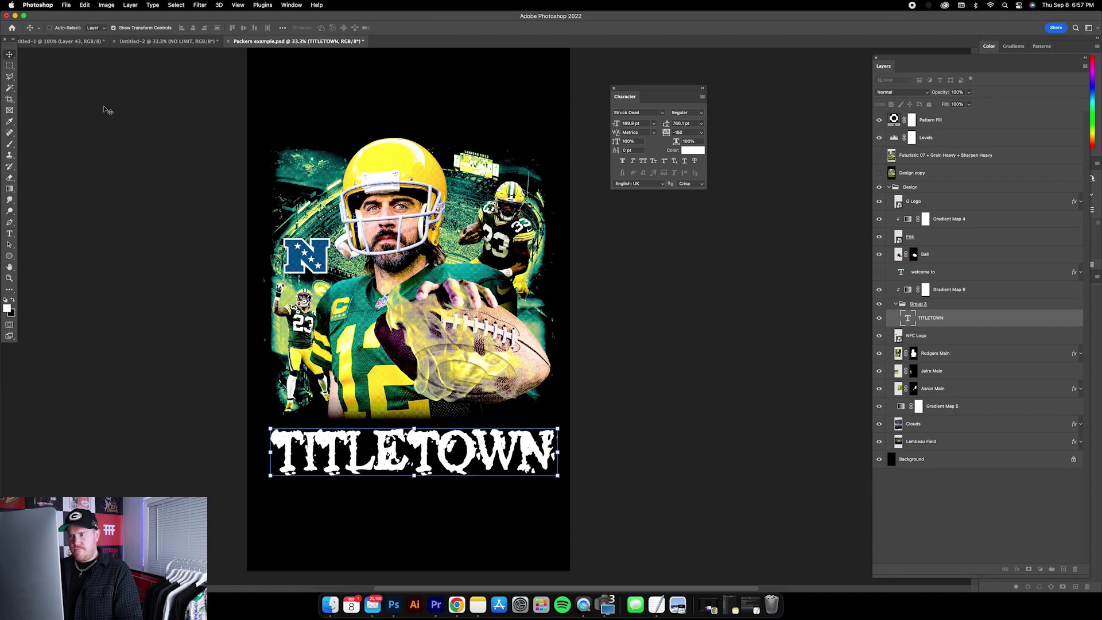
Step: Shrink TITLETOWN to about 97% (158.36 pt) and centre it beneath the players
drag(495, 443, 522, 425)
key(super+t)
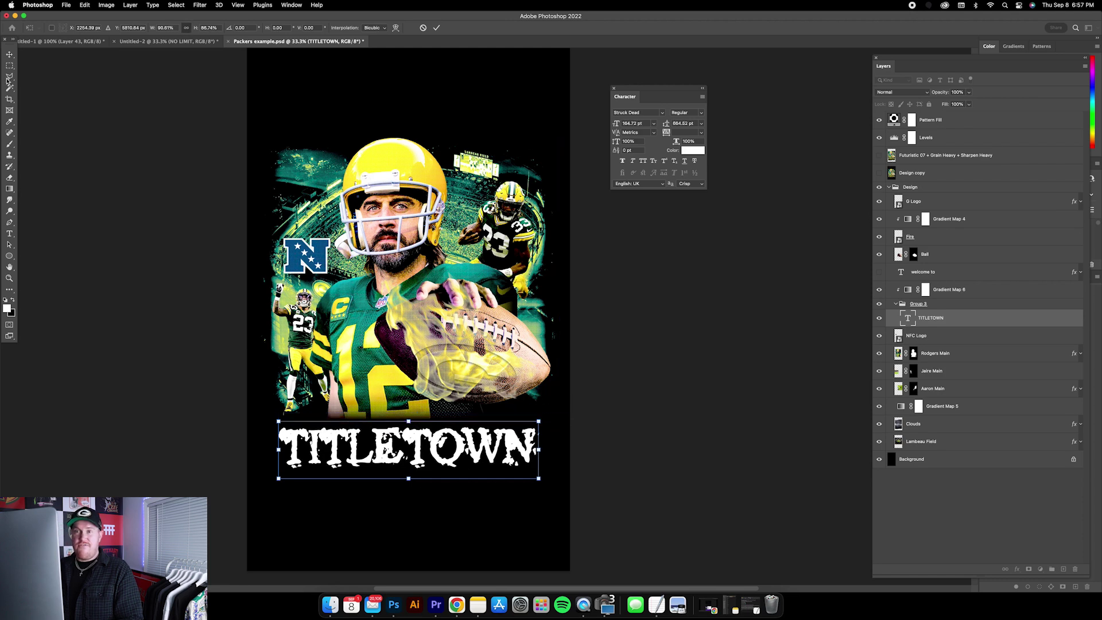
click(10, 56)
drag(350, 223, 352, 218)
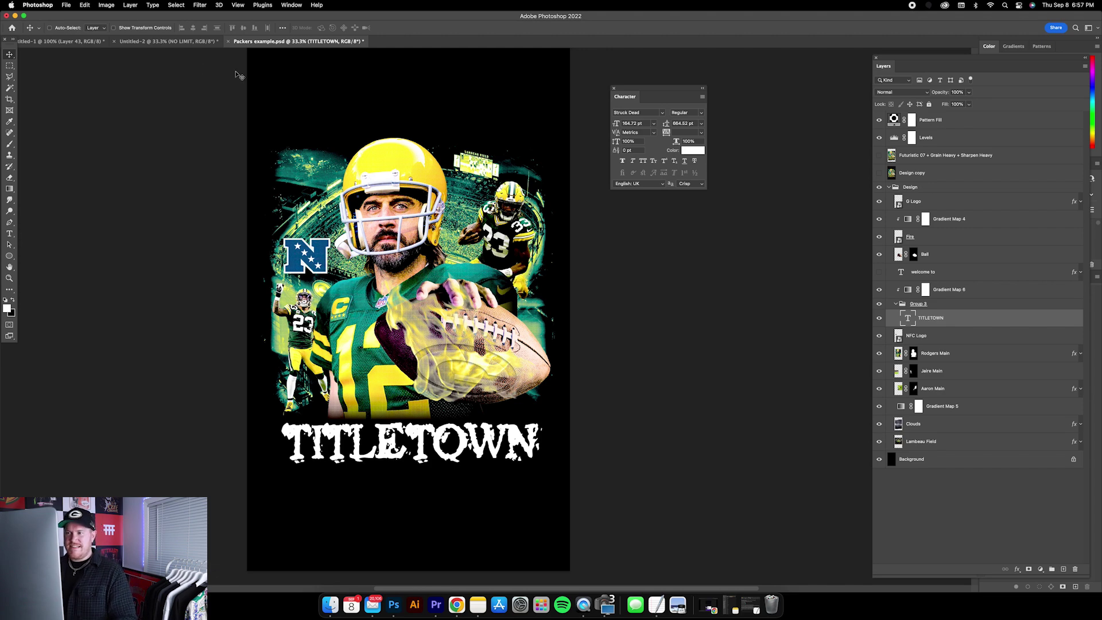
key(super+t)
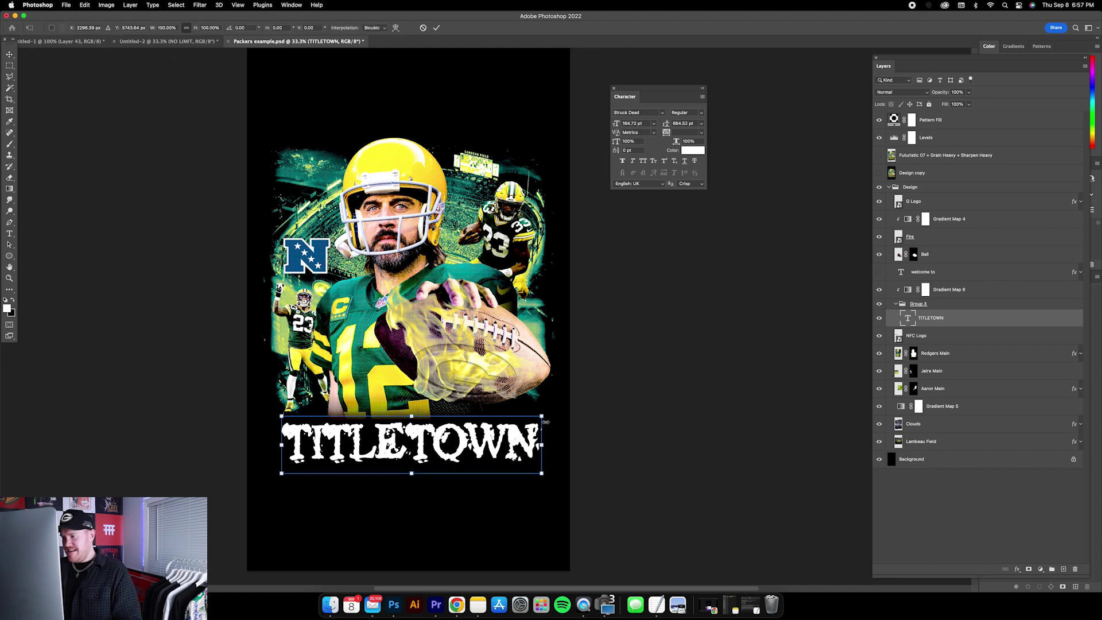
drag(543, 416, 538, 419)
key(Return)
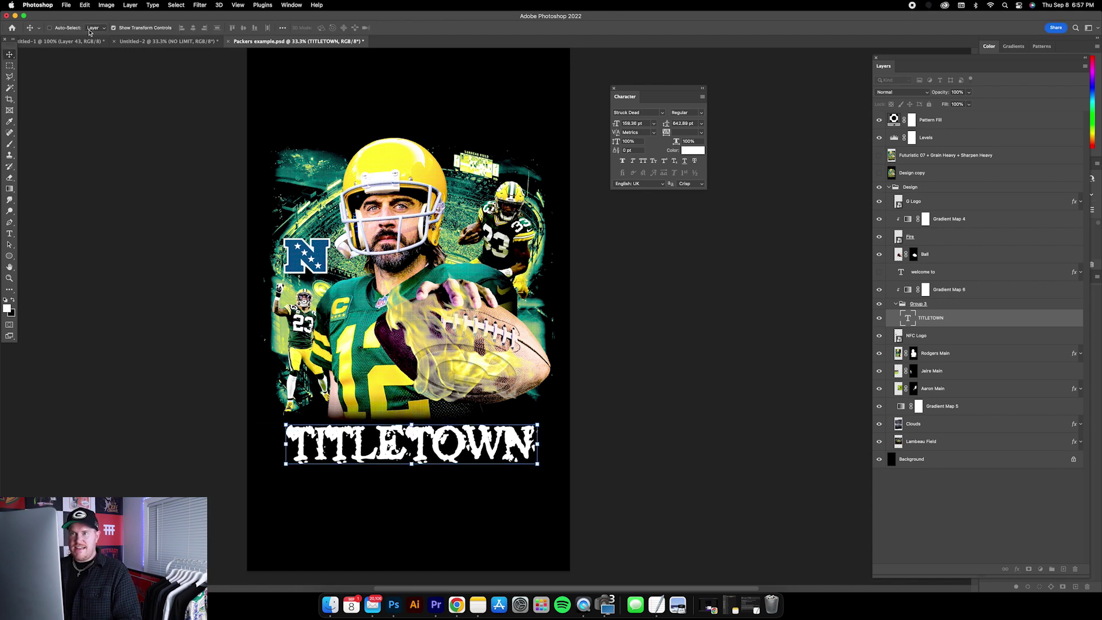
mouse_move(425, 303)
mouse_down()
mouse_move(431, 275)
mouse_move(441, 298)
mouse_up()
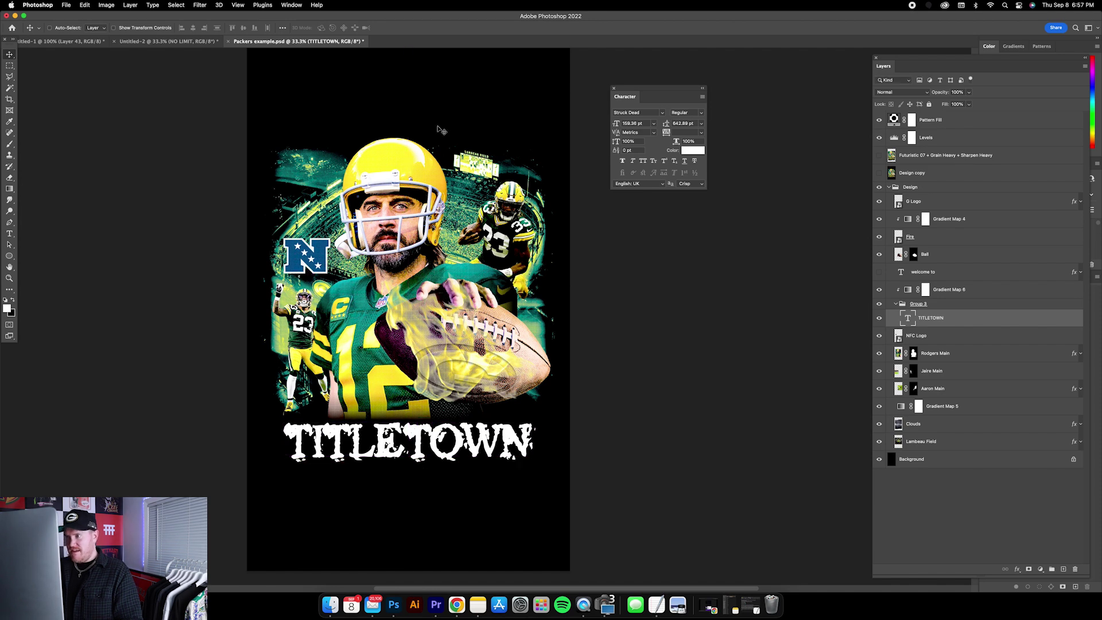
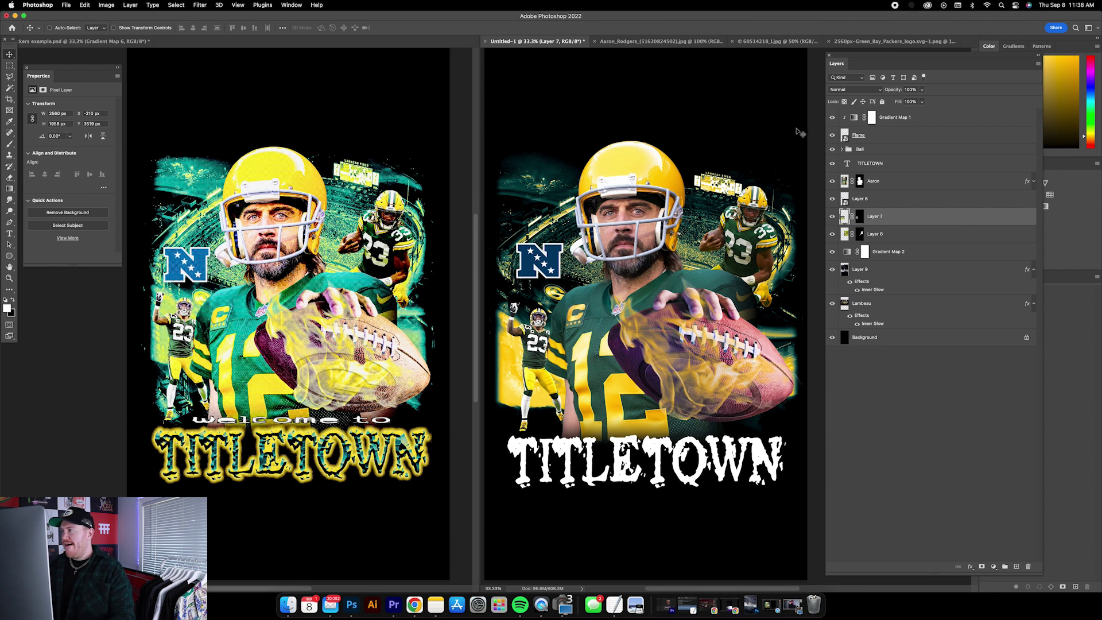
Step: Apply the dark-blue FULLERMOE 90s Pro Wrestling style preset to the TITLETOWN text layer
click(901, 167)
double_click(910, 170)
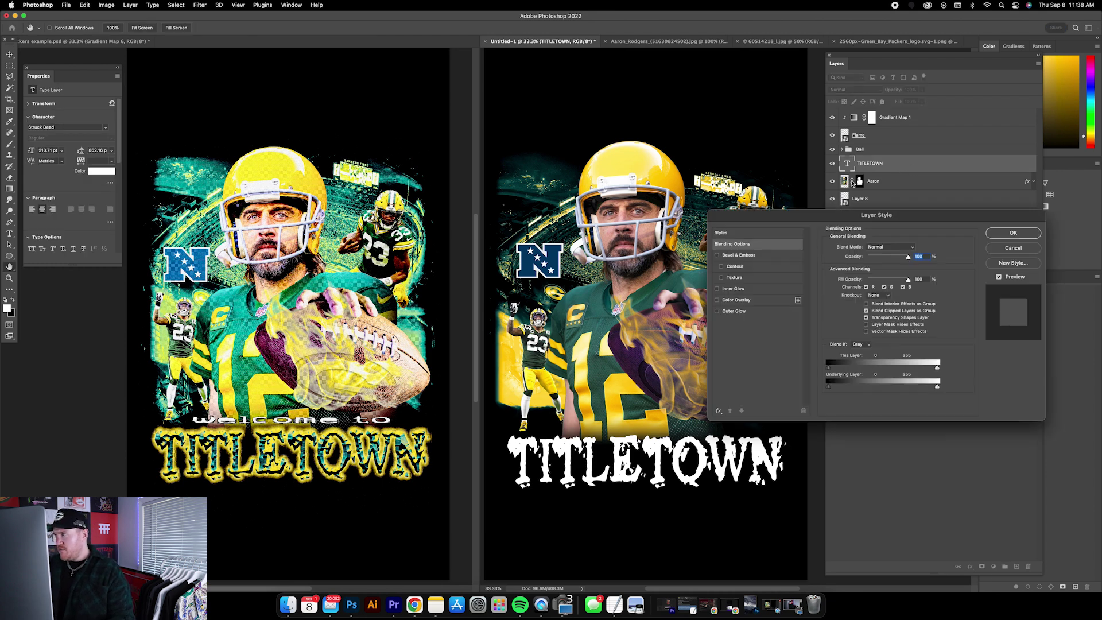
click(752, 235)
drag(756, 225, 759, 264)
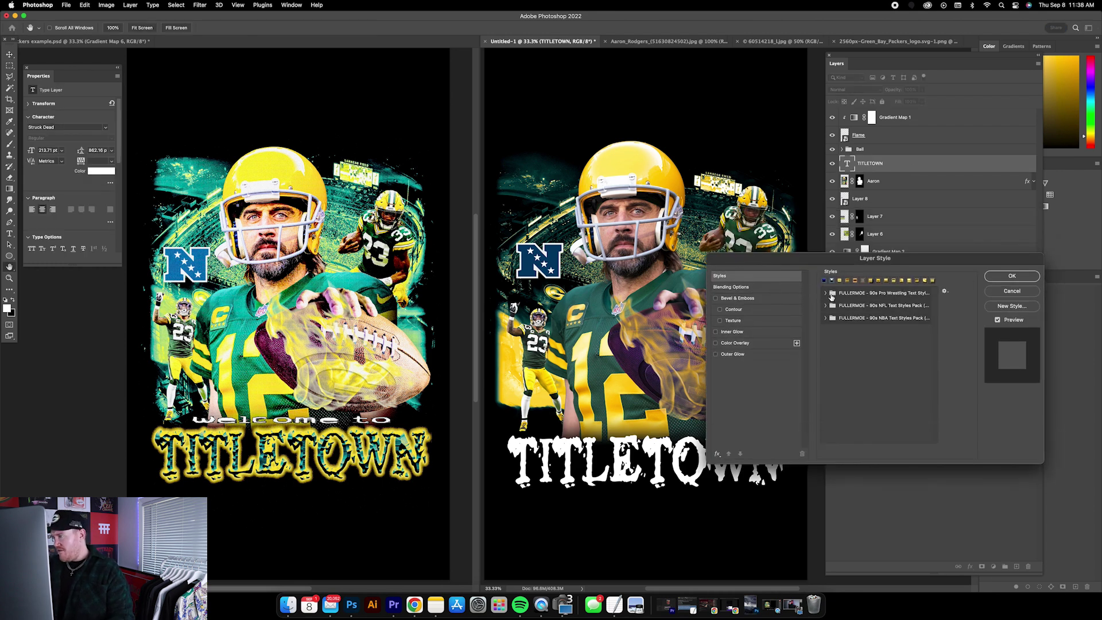
click(825, 293)
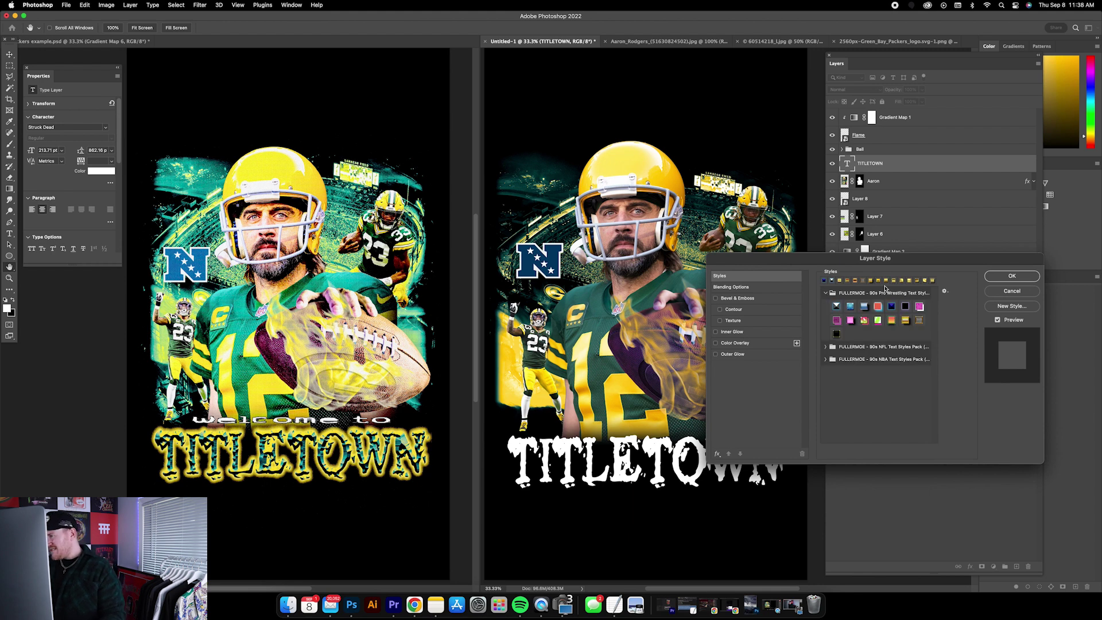
drag(870, 258, 801, 160)
click(922, 341)
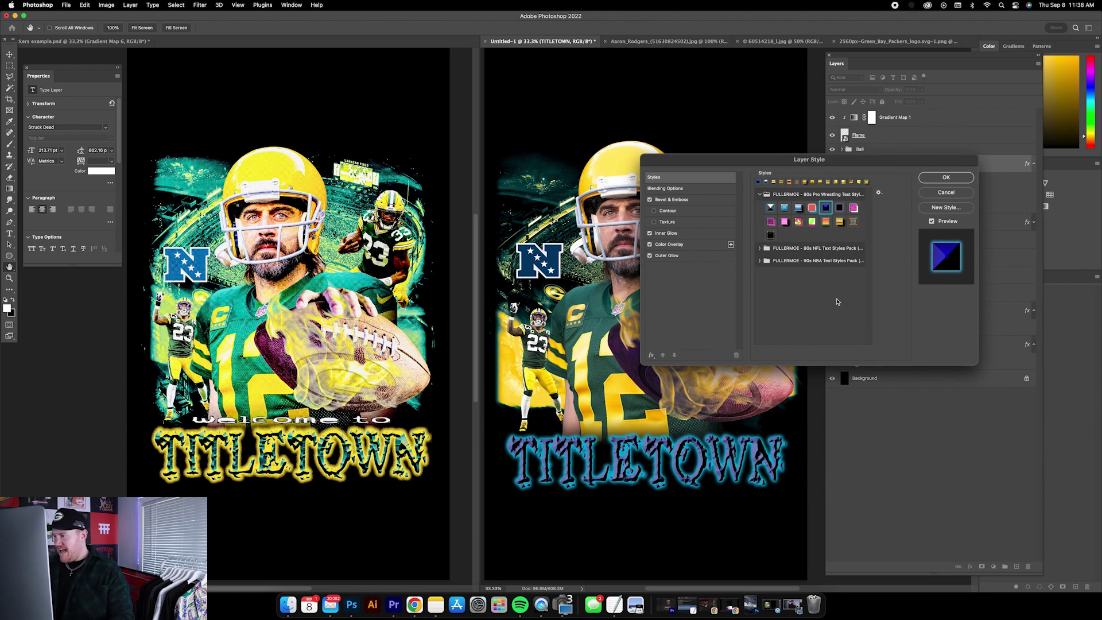
click(943, 178)
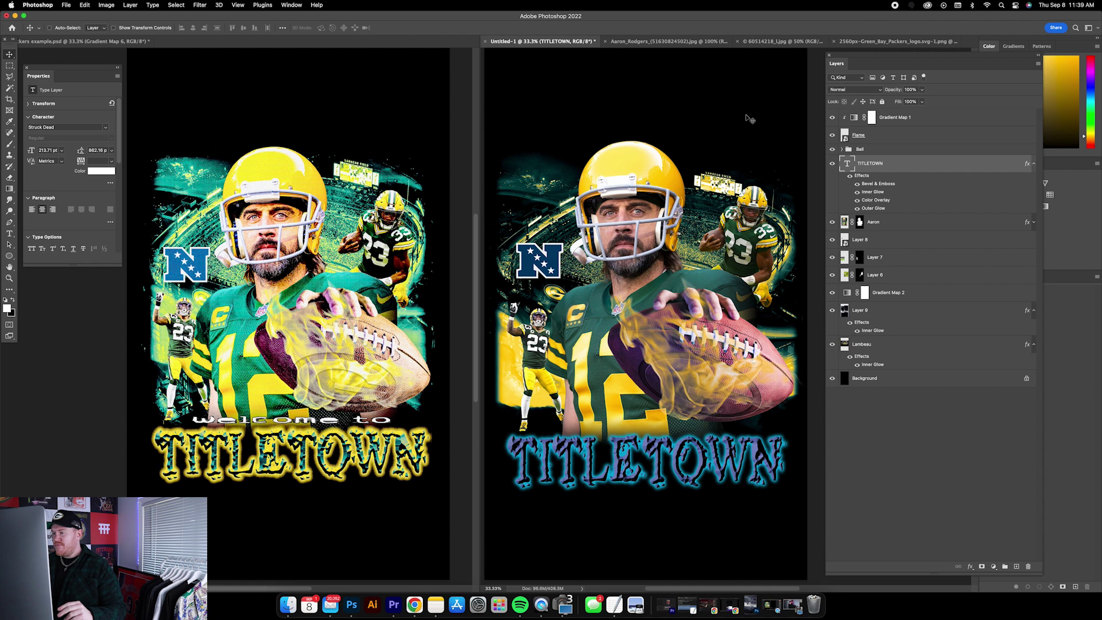
double_click(908, 167)
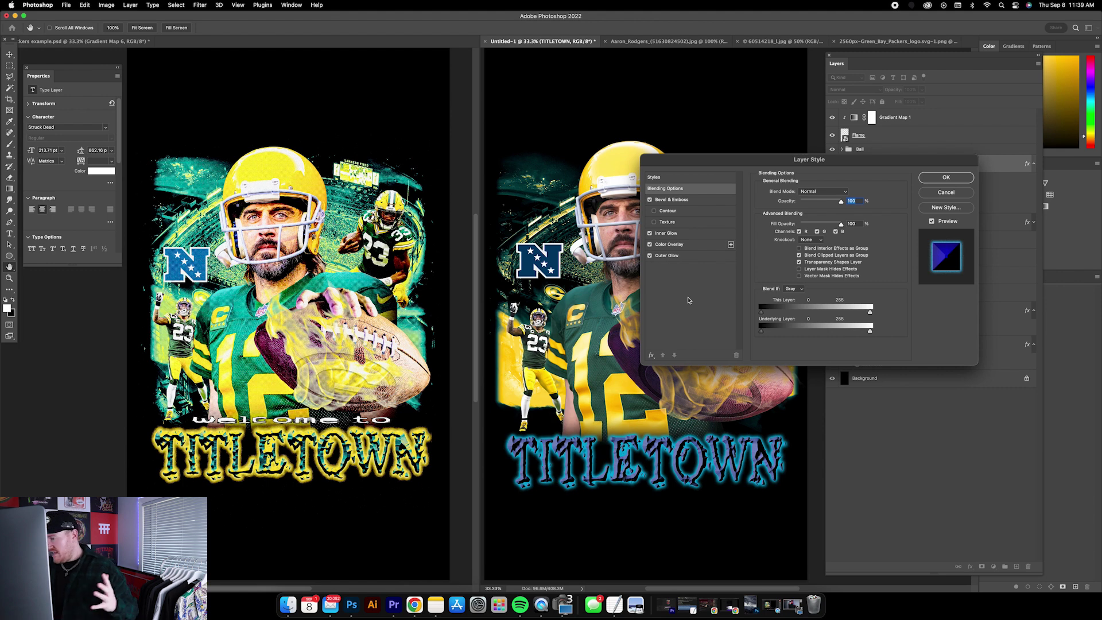
click(957, 195)
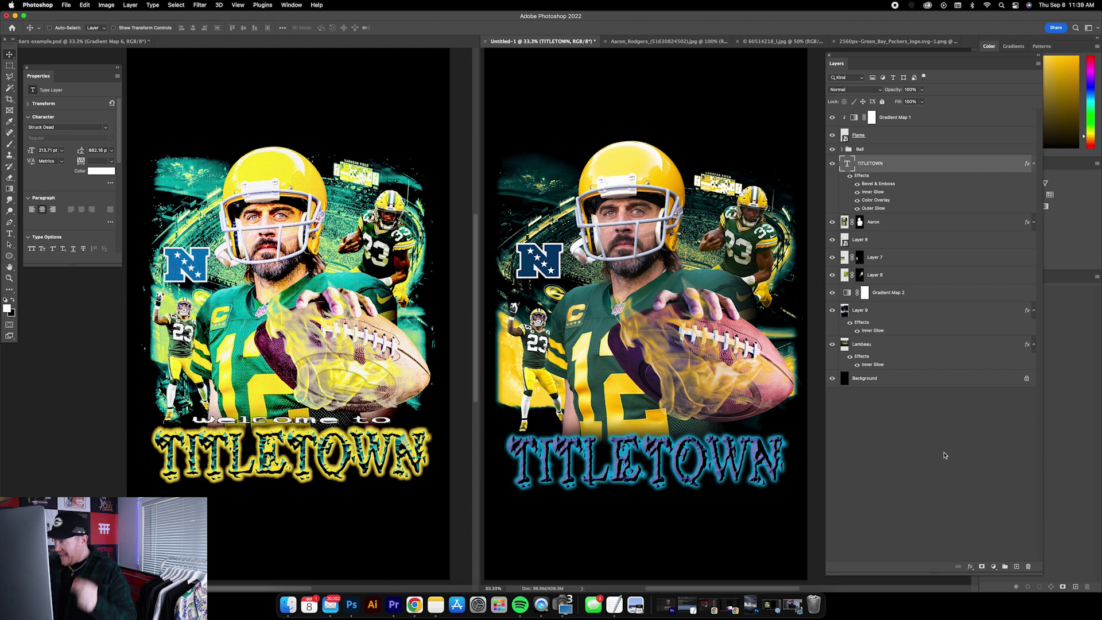
Step: Add a Gradient Map adjustment clipped to the TITLETOWN text layer
click(993, 567)
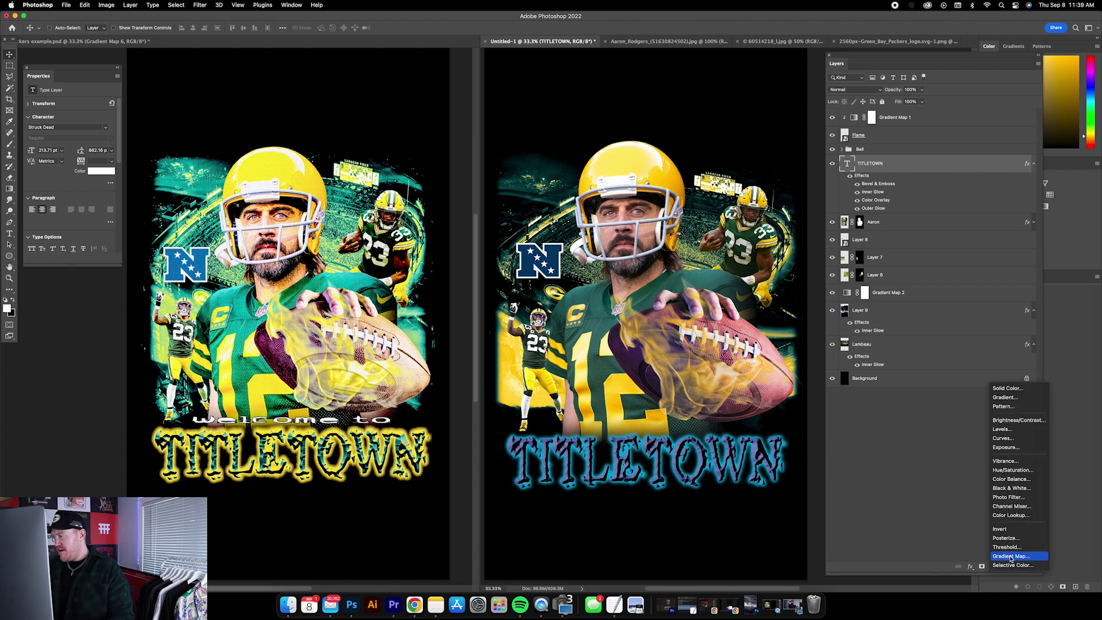
click(1010, 556)
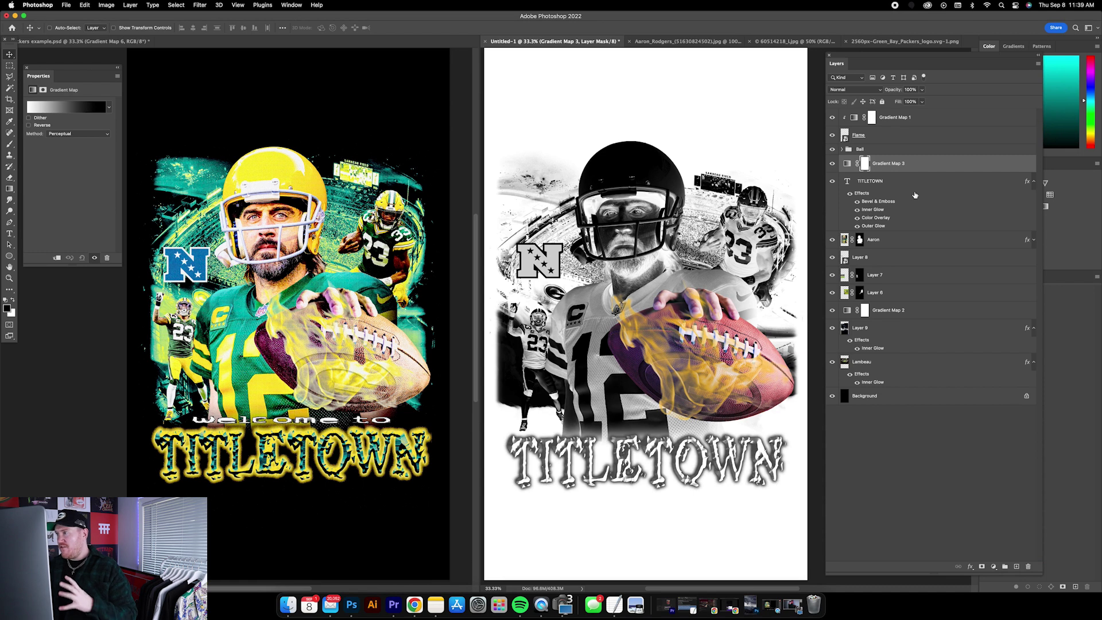
right_click(925, 165)
click(947, 352)
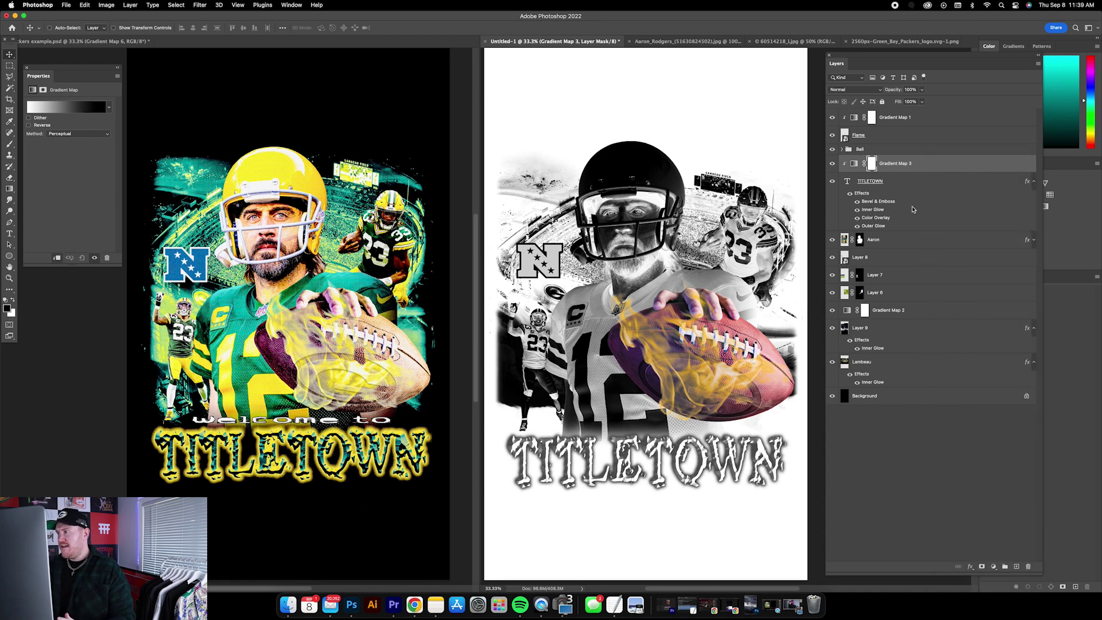
click(900, 181)
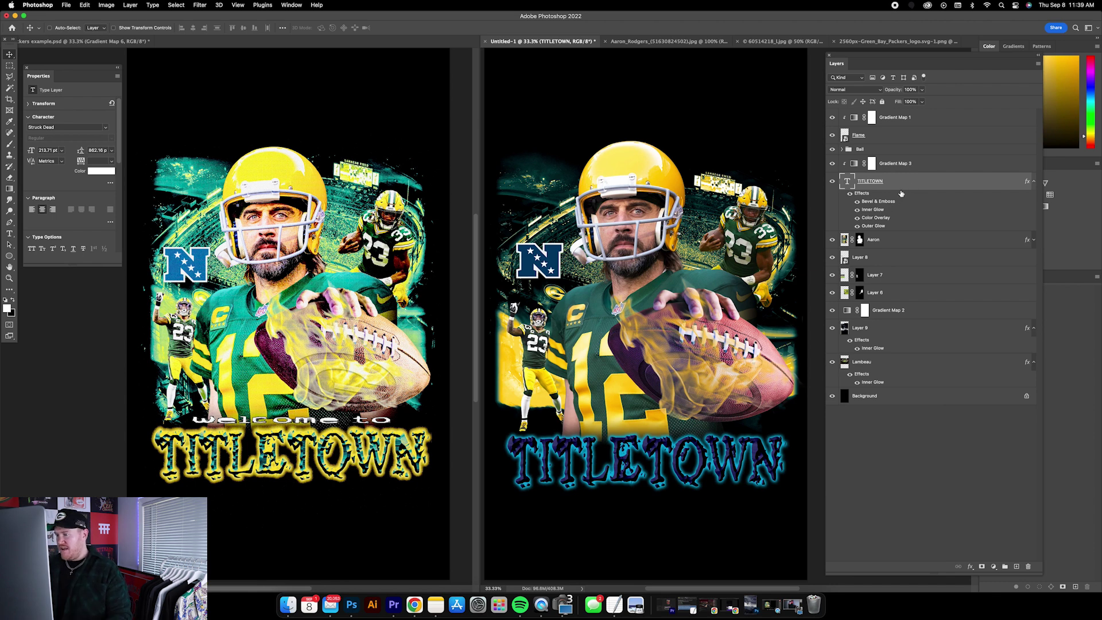
click(853, 165)
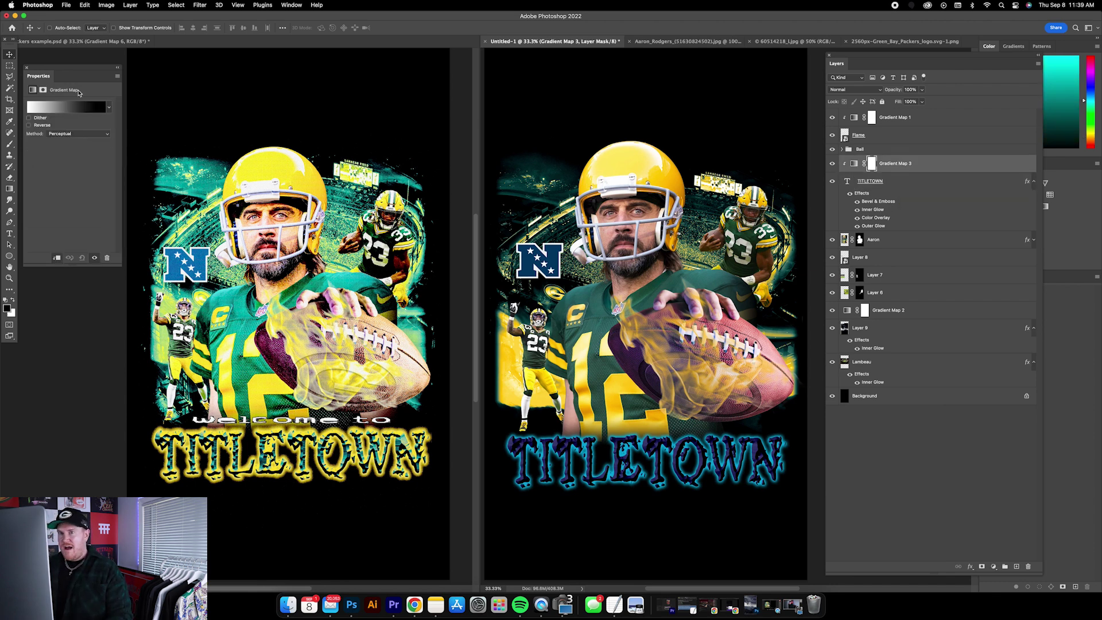
Step: Preview Bonus Gradient Maps presets such as Hyper Venom and Punch Bowl II on the map
click(70, 106)
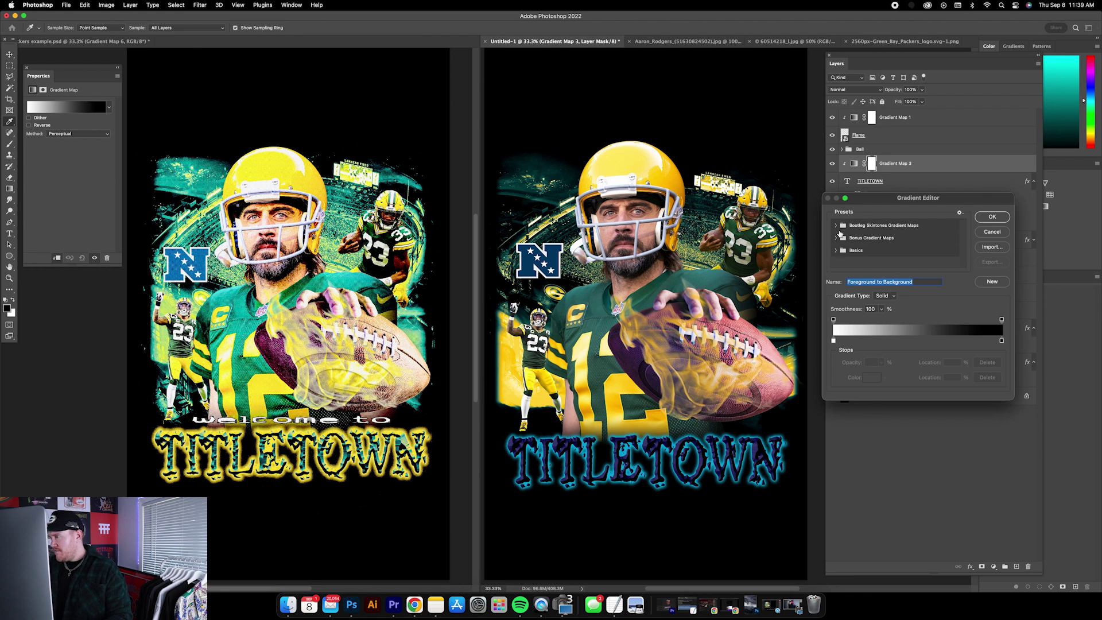
click(837, 238)
click(861, 251)
click(900, 251)
click(875, 253)
click(900, 255)
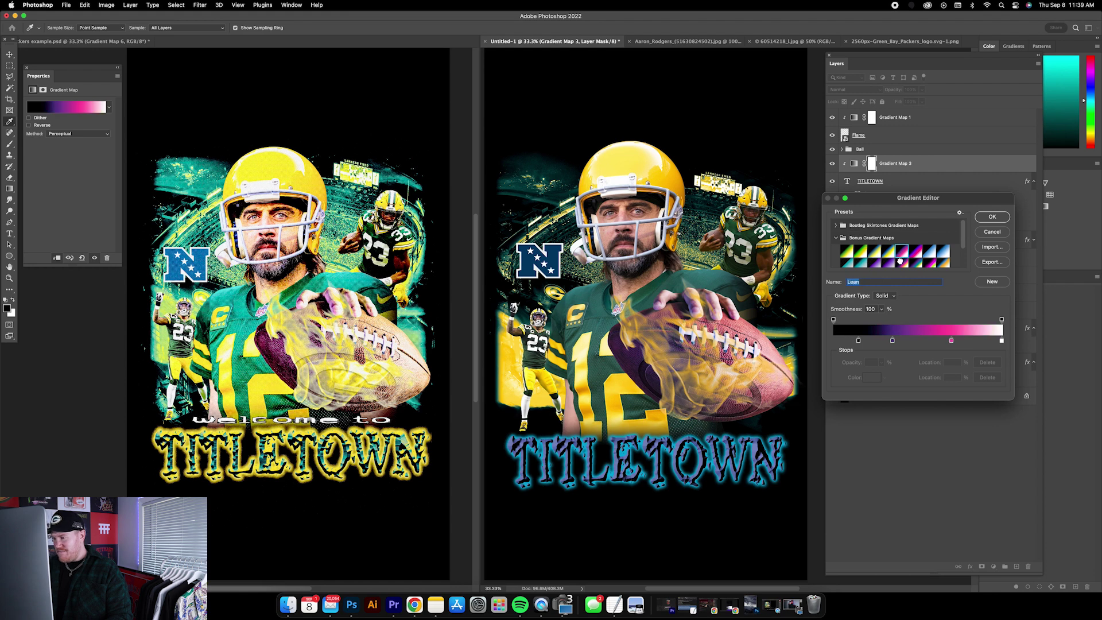
scroll(884, 253, down, 3)
click(859, 256)
click(874, 252)
Step: Discard the gradient, delete Gradient Map 3, and group TITLETOWN into a new group
click(993, 231)
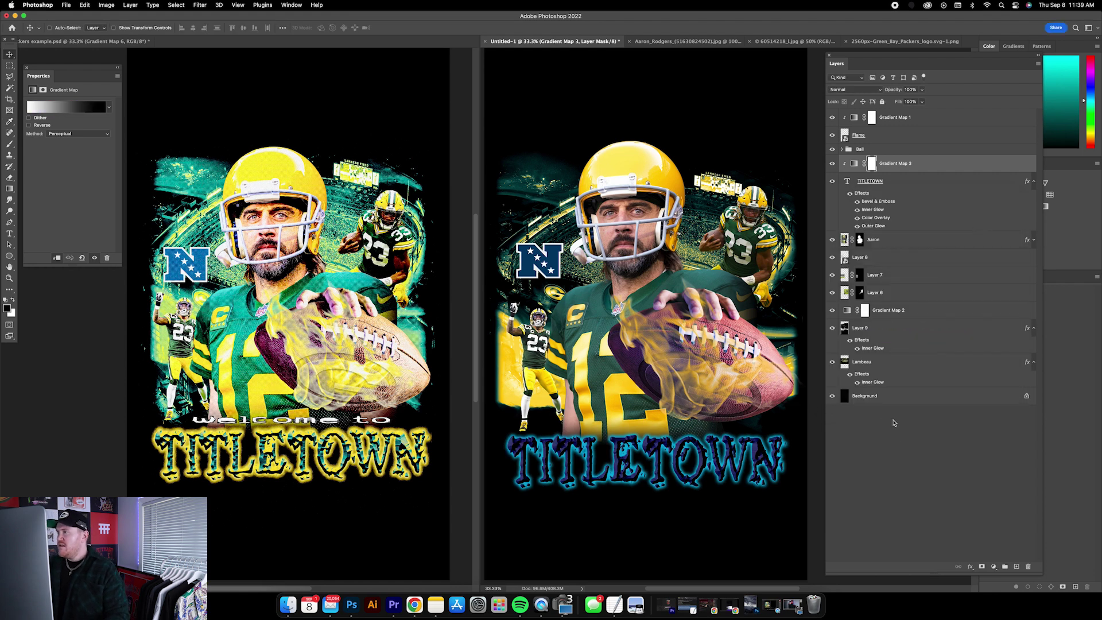
key(BackSpace)
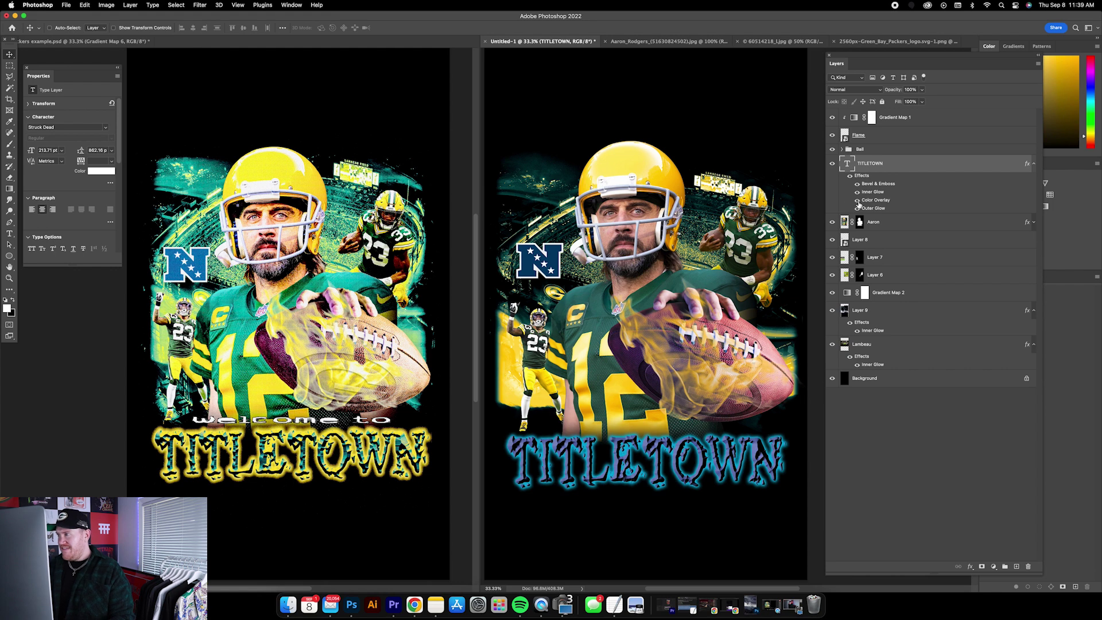
key(super+g)
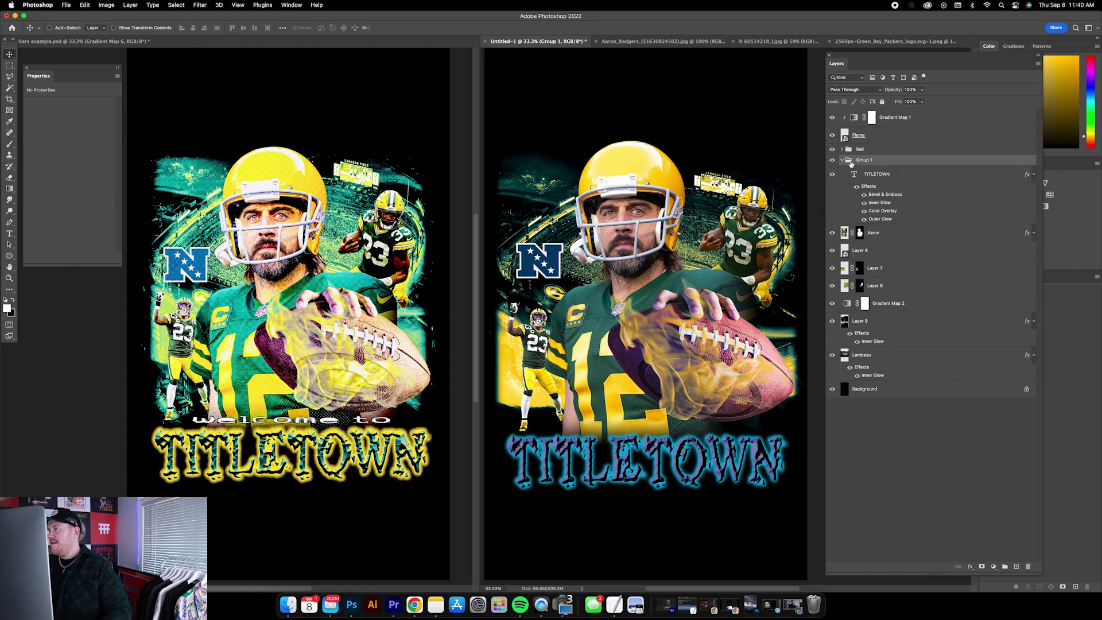
Step: Collapse Group 1 and add a black-to-white Gradient Map 3 clipped to it
click(843, 161)
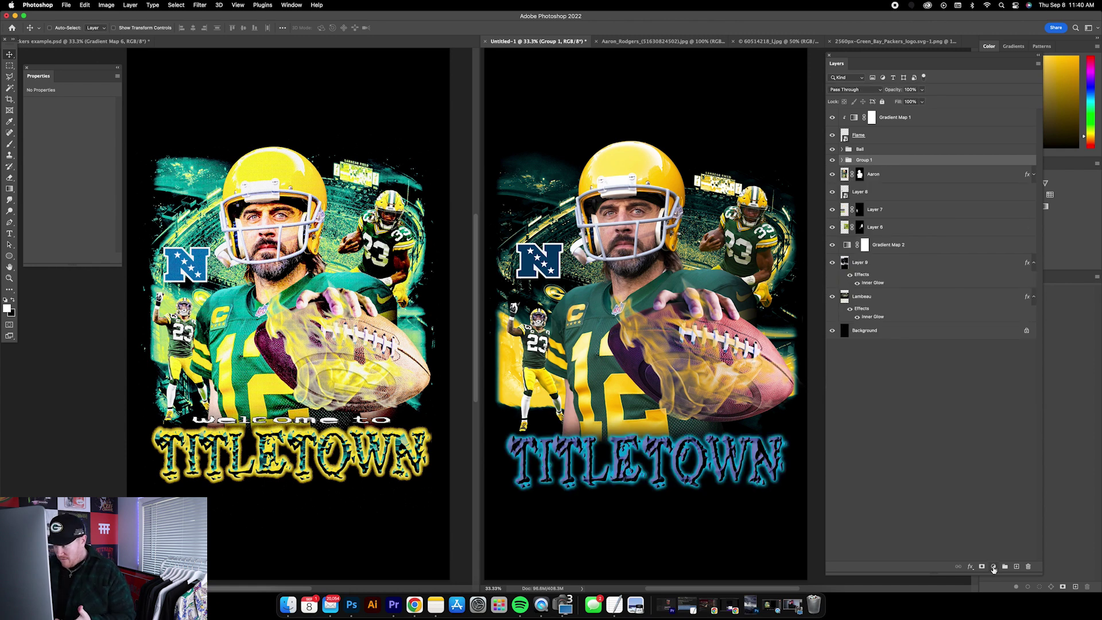
click(994, 566)
click(1009, 557)
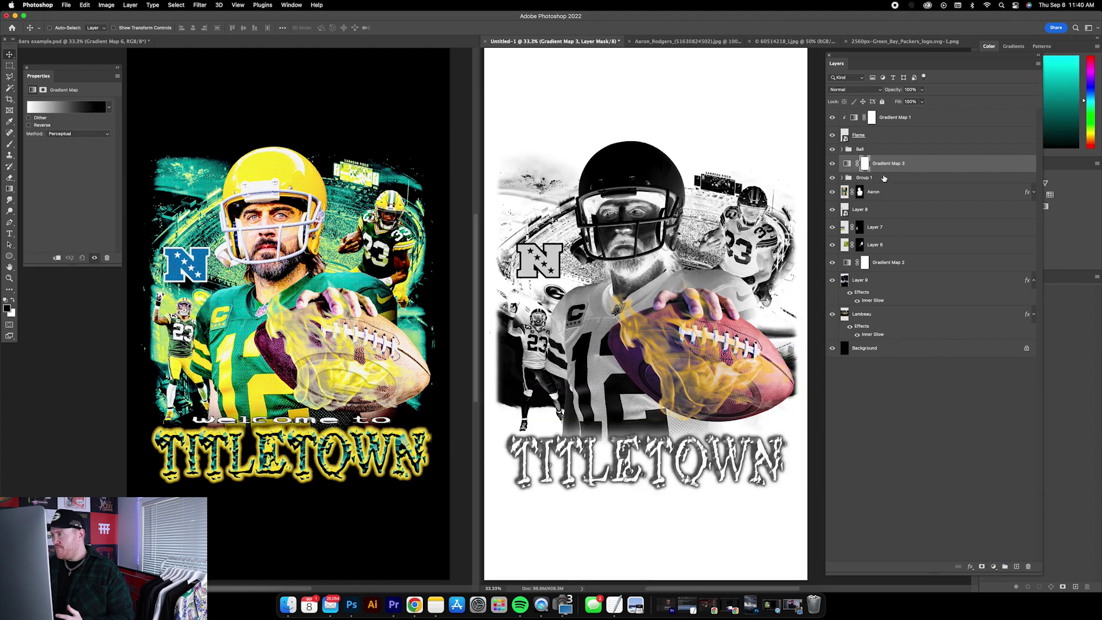
right_click(925, 164)
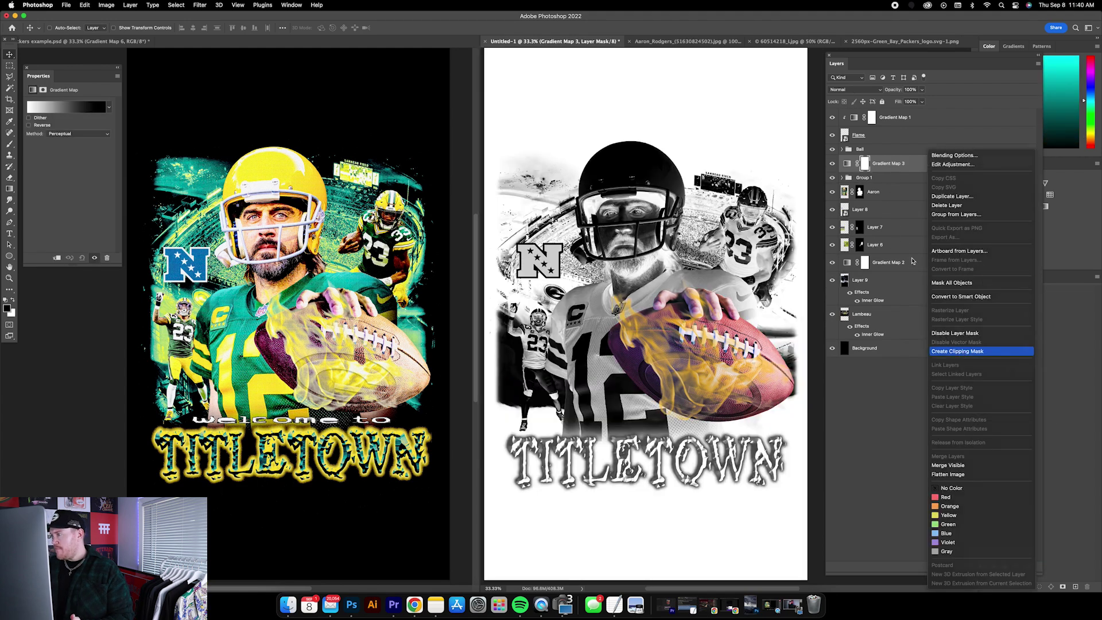
click(958, 352)
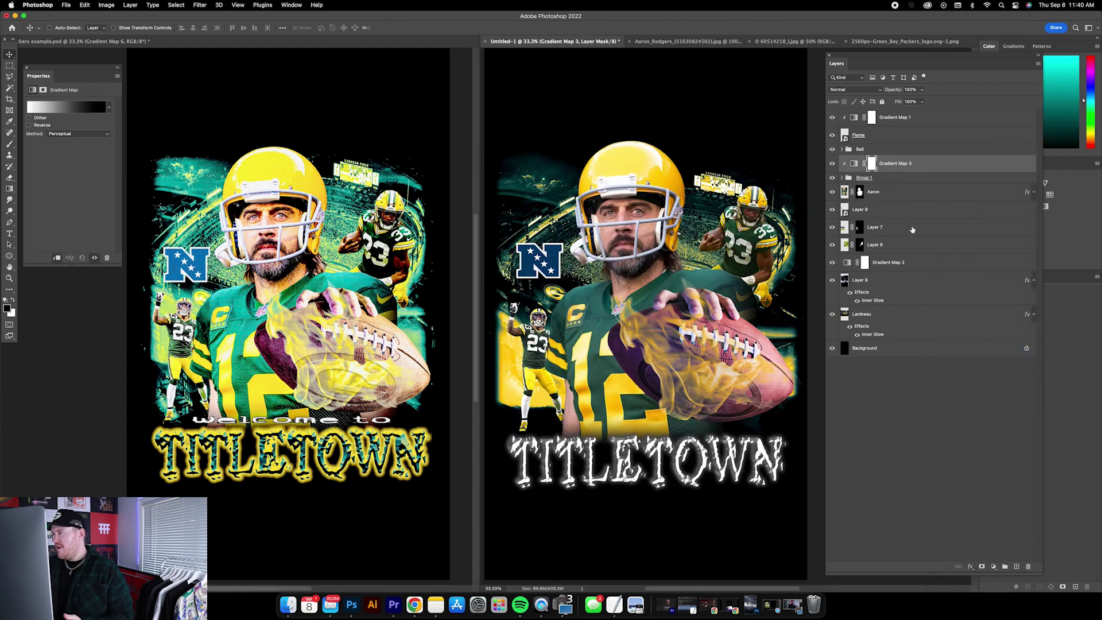
click(878, 181)
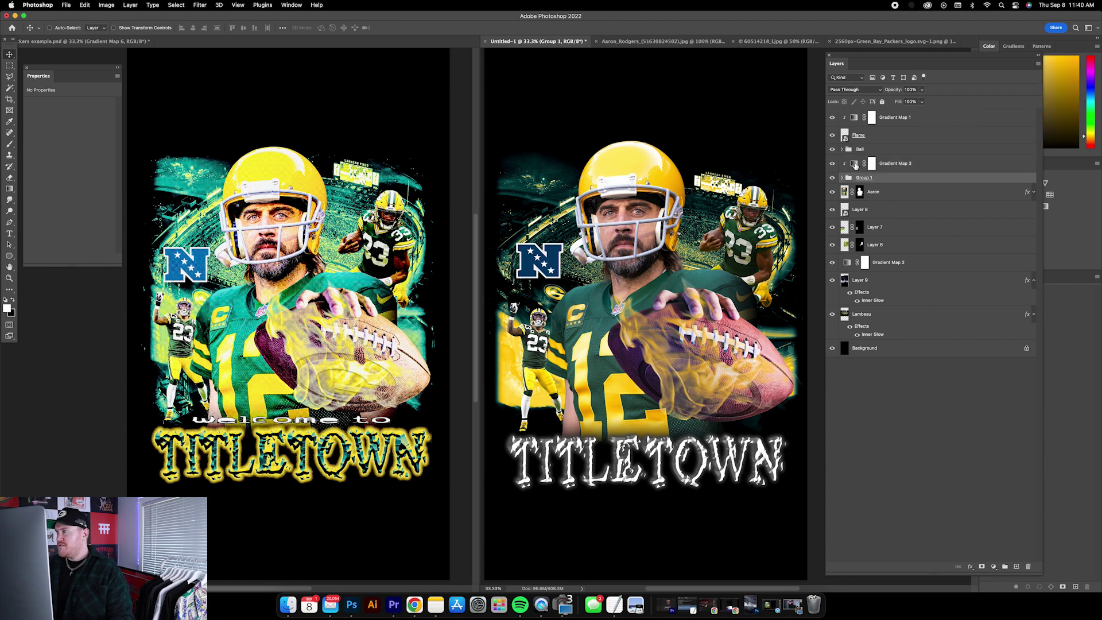
click(854, 165)
click(855, 165)
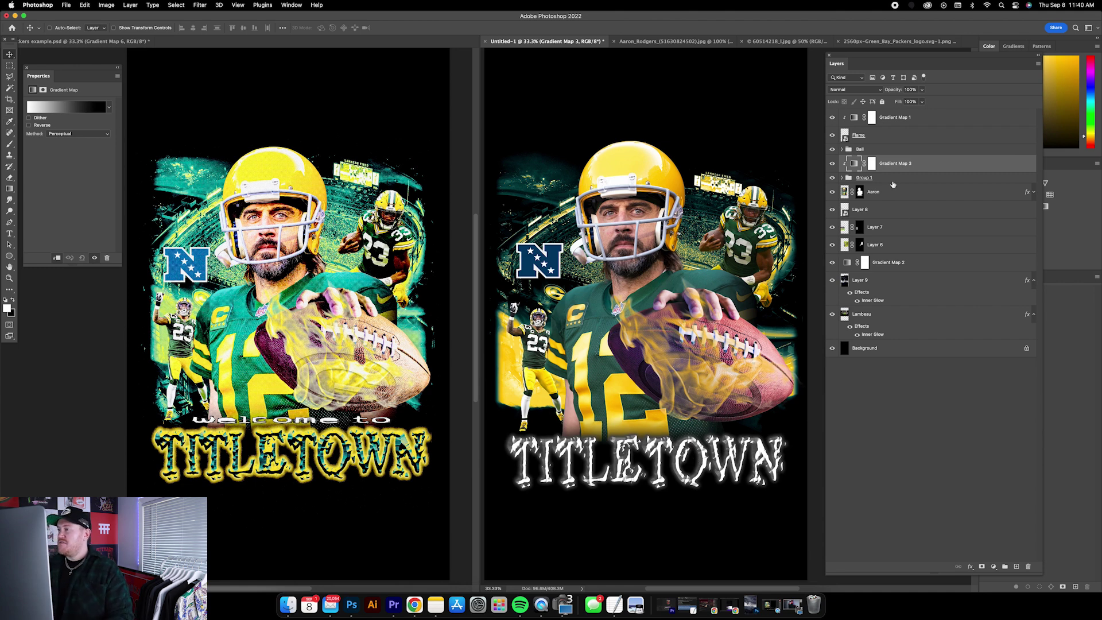
Step: Save Gradient Map 2's current gradient as a new gradient preset
click(847, 263)
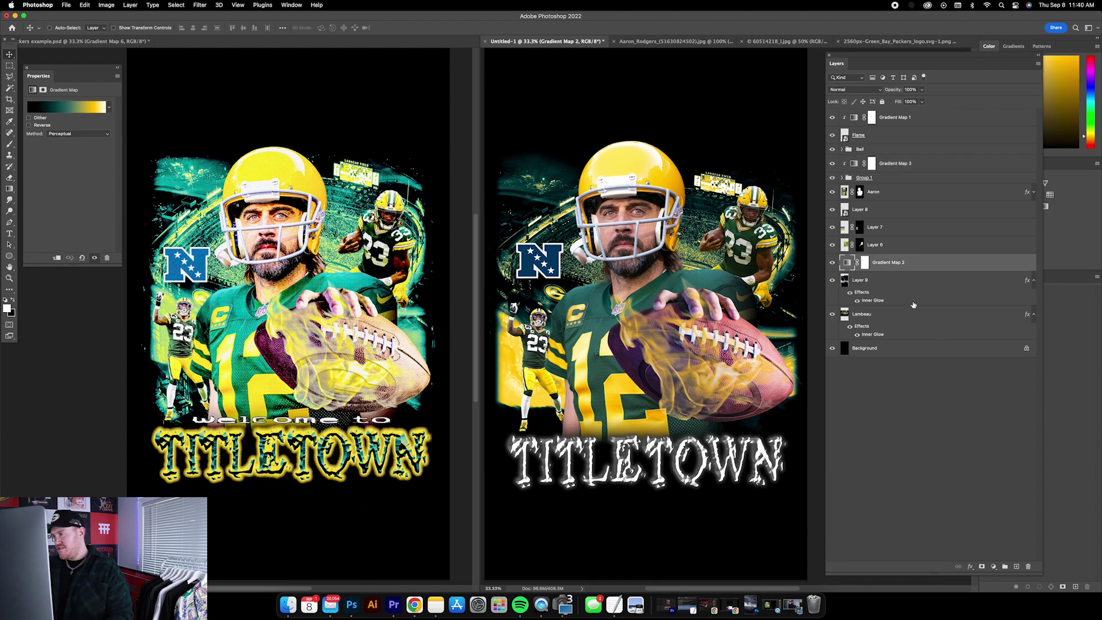
click(69, 111)
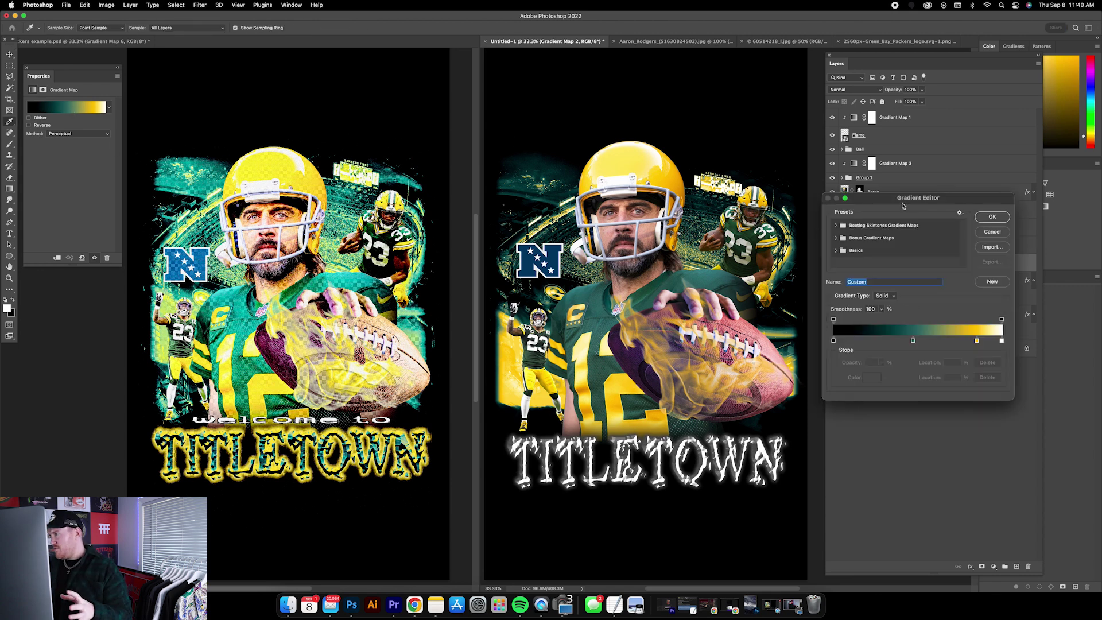
drag(904, 205, 904, 270)
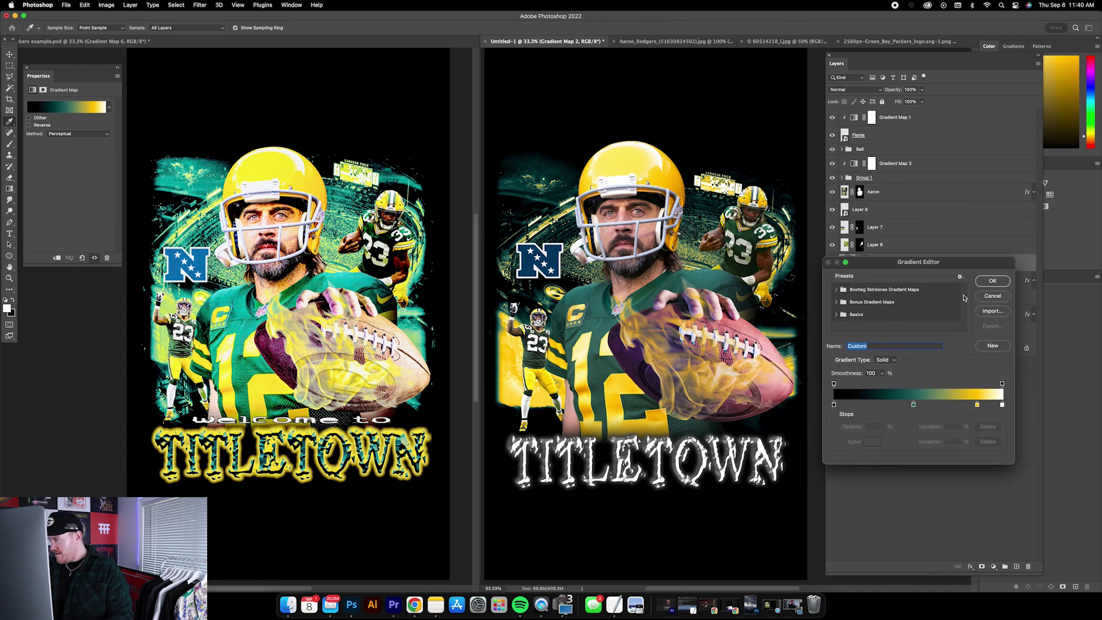
click(993, 346)
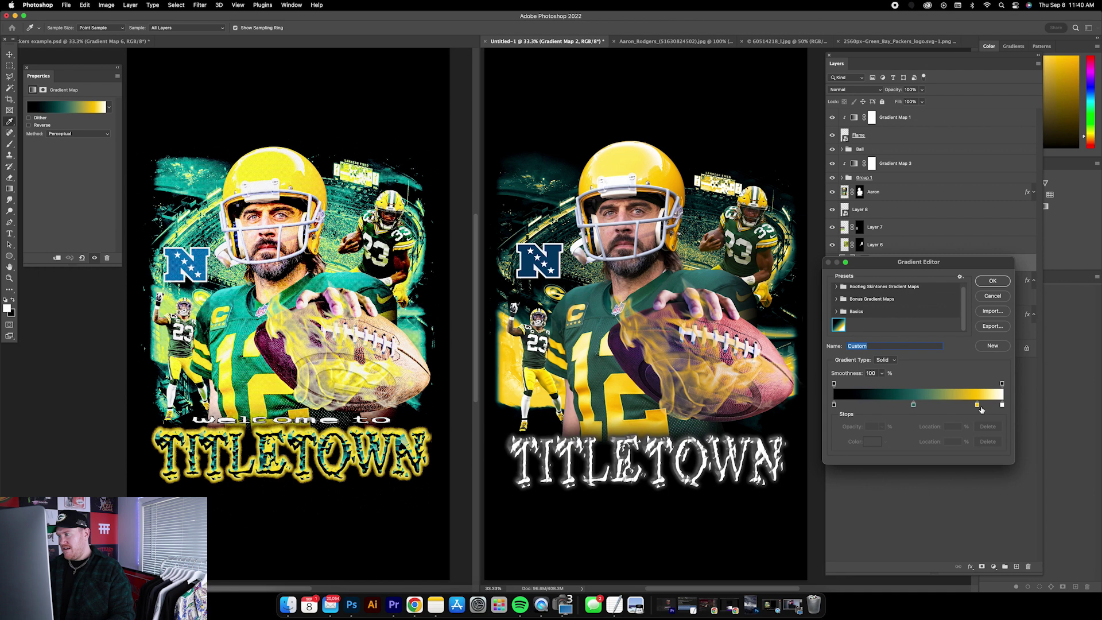
click(993, 281)
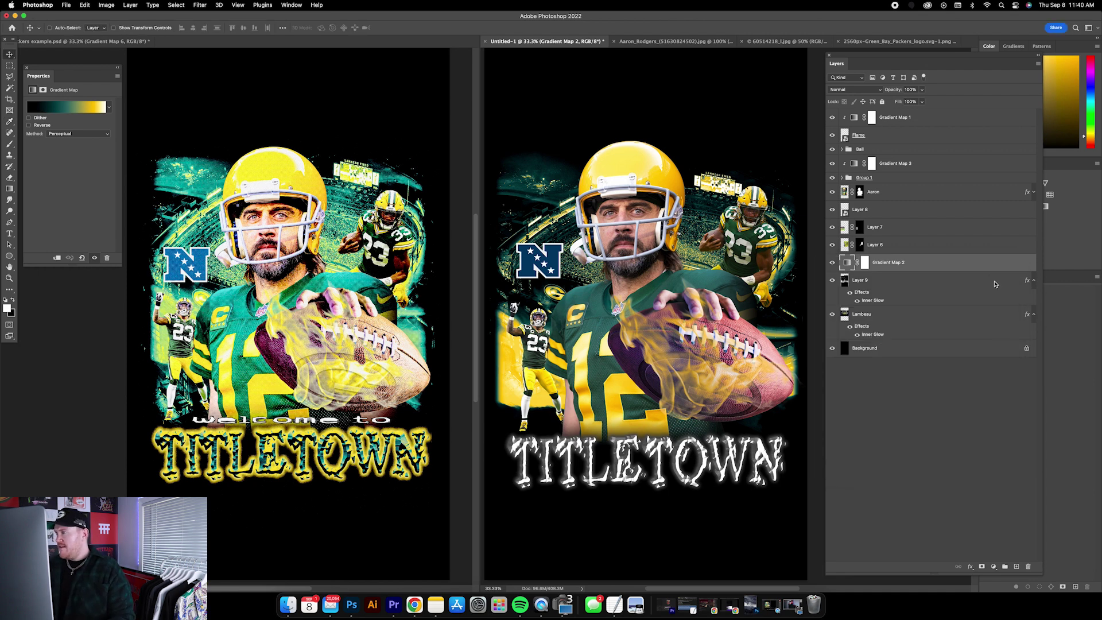
Step: Rename the Group 1 layer group to TITLETOWN
click(891, 165)
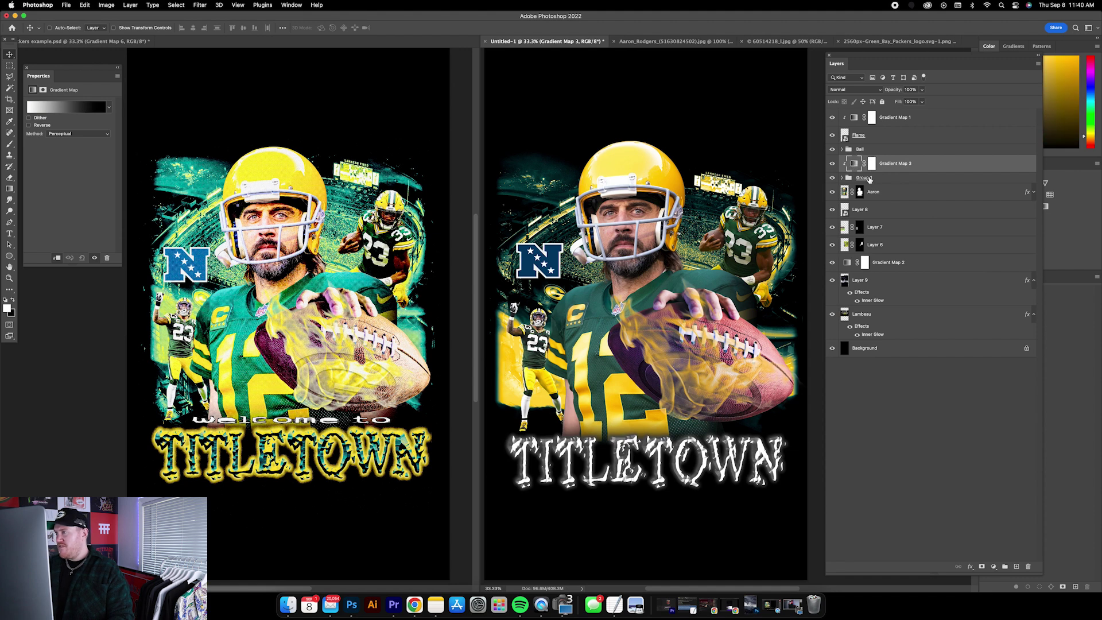
double_click(869, 177)
text(TITLETOW)
Step: Load the saved black-teal-yellow-white gradient into Gradient Map 3, moving teal to 38% and yellow left
key(Return)
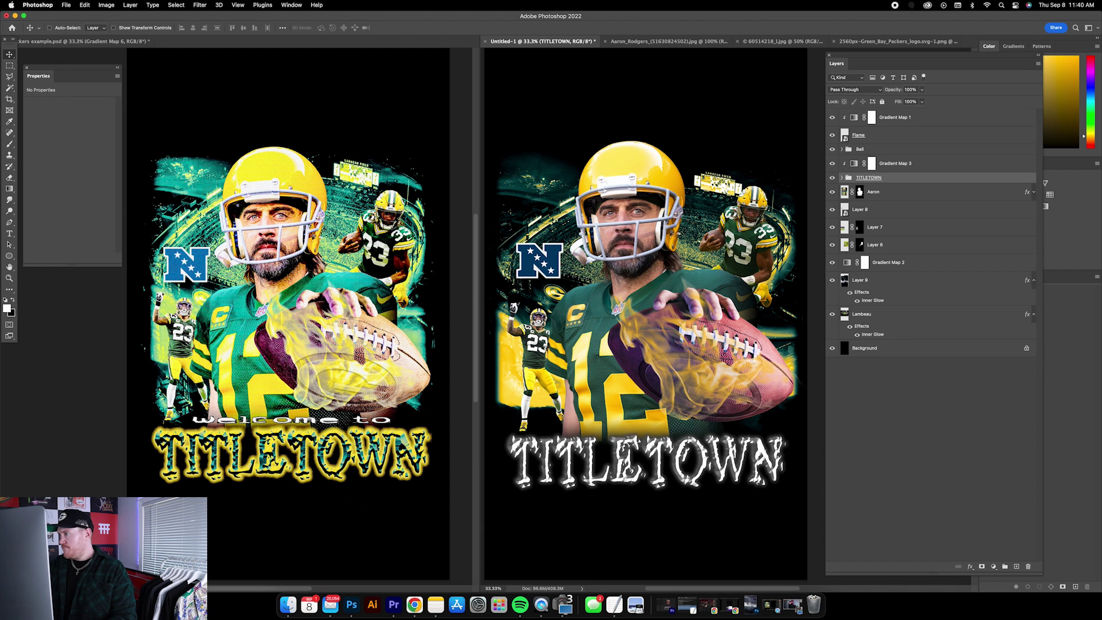
click(854, 165)
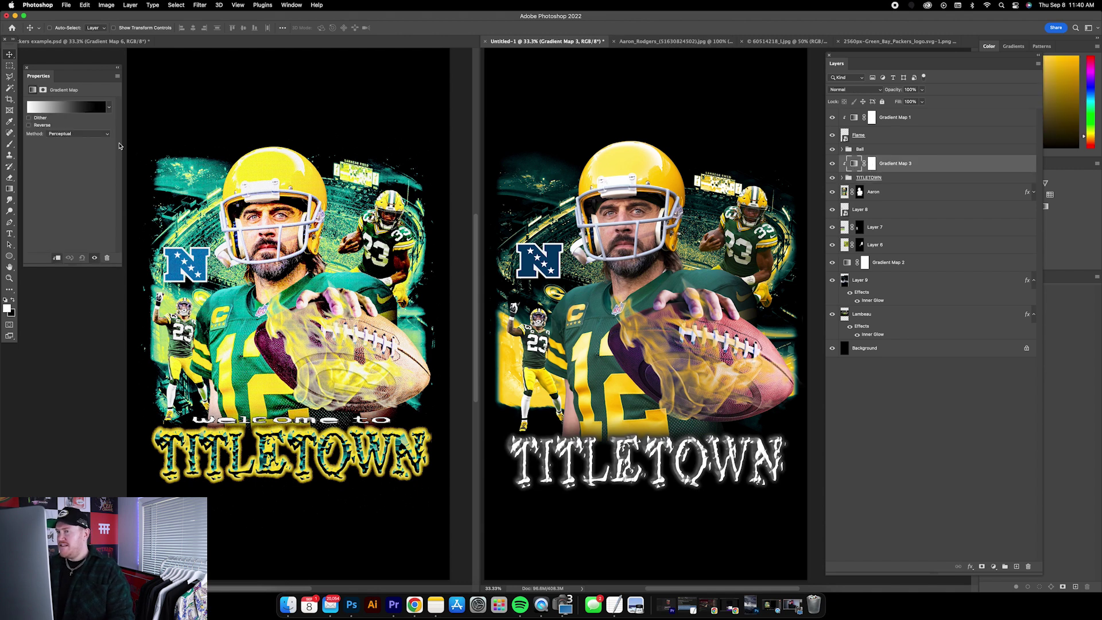
click(75, 108)
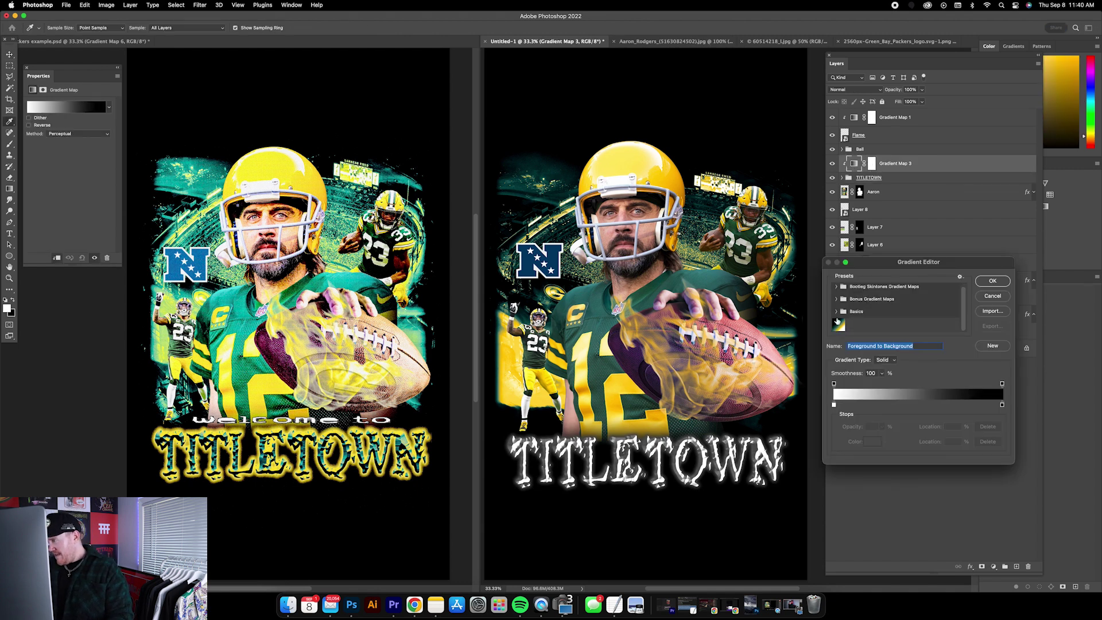
click(839, 325)
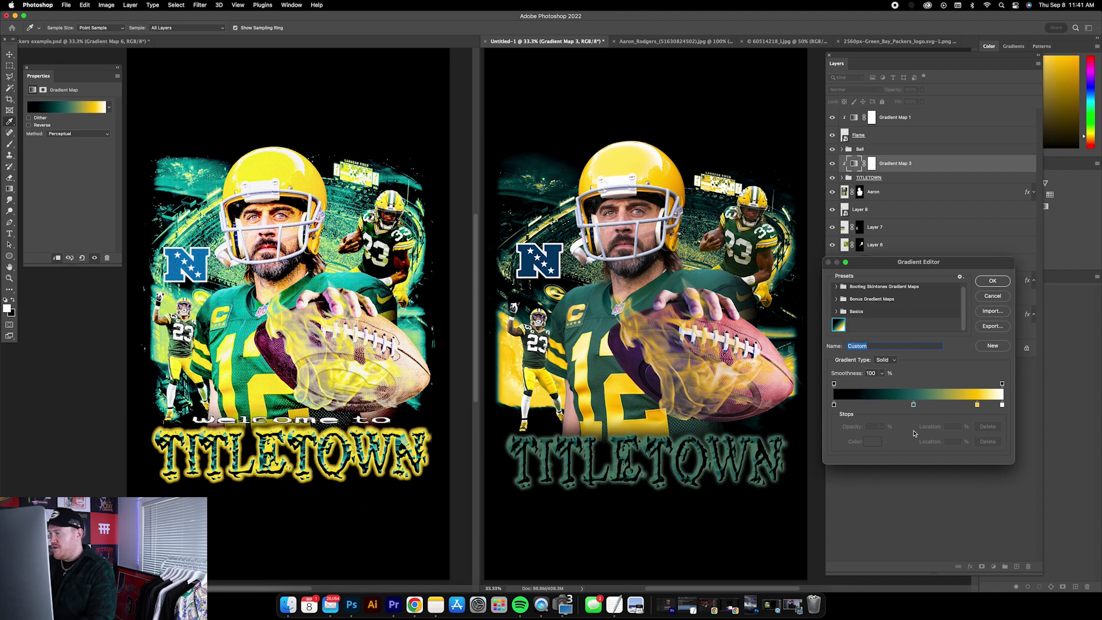
drag(913, 405, 906, 405)
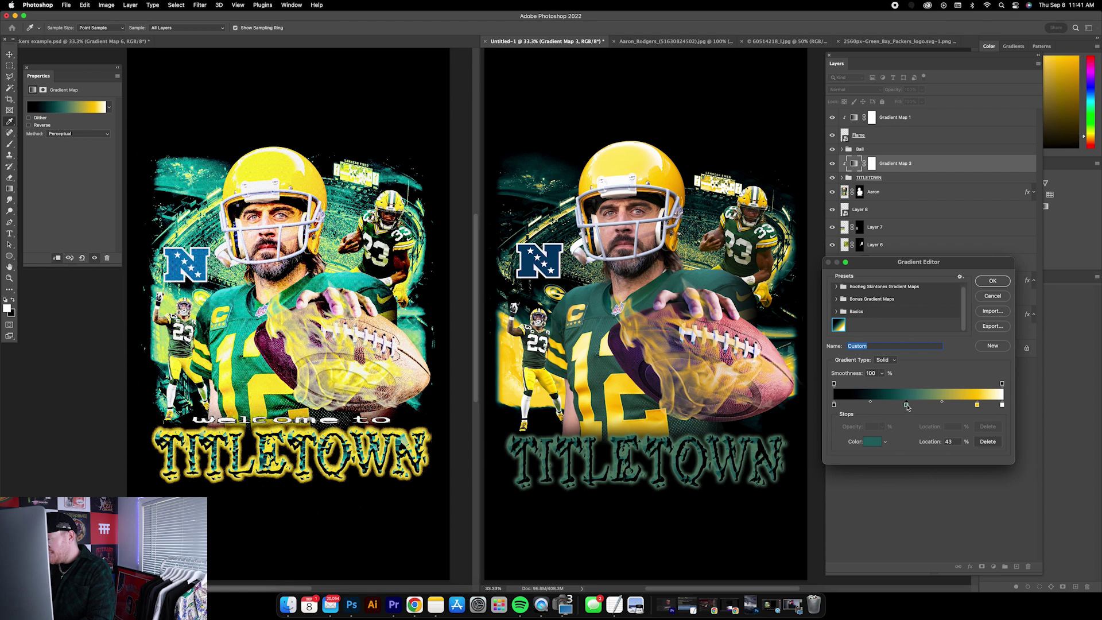
drag(978, 408, 924, 407)
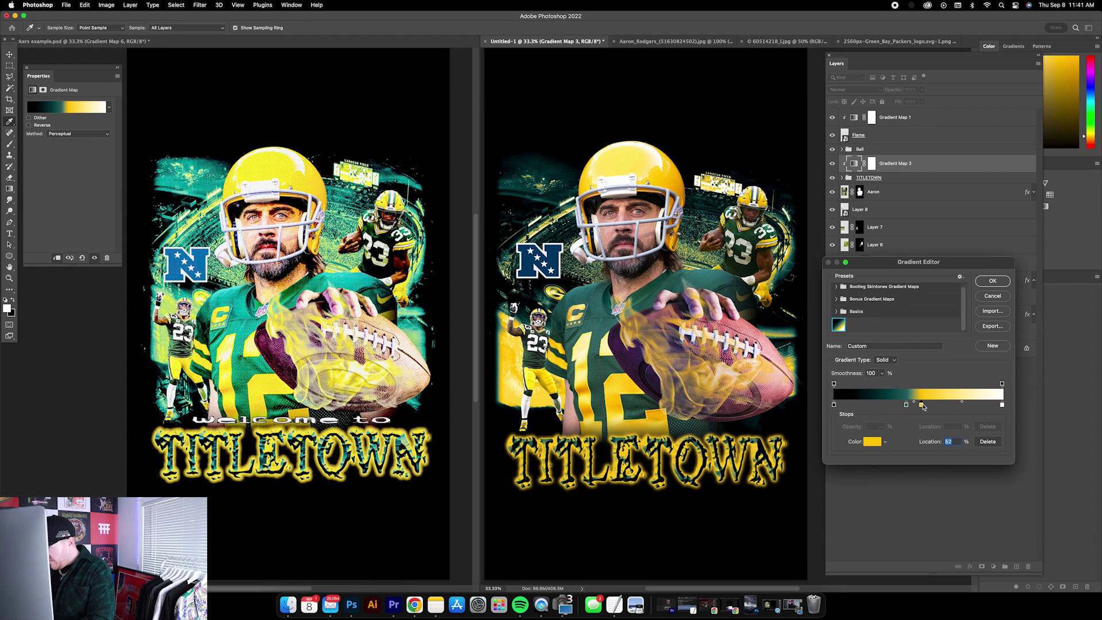
click(908, 405)
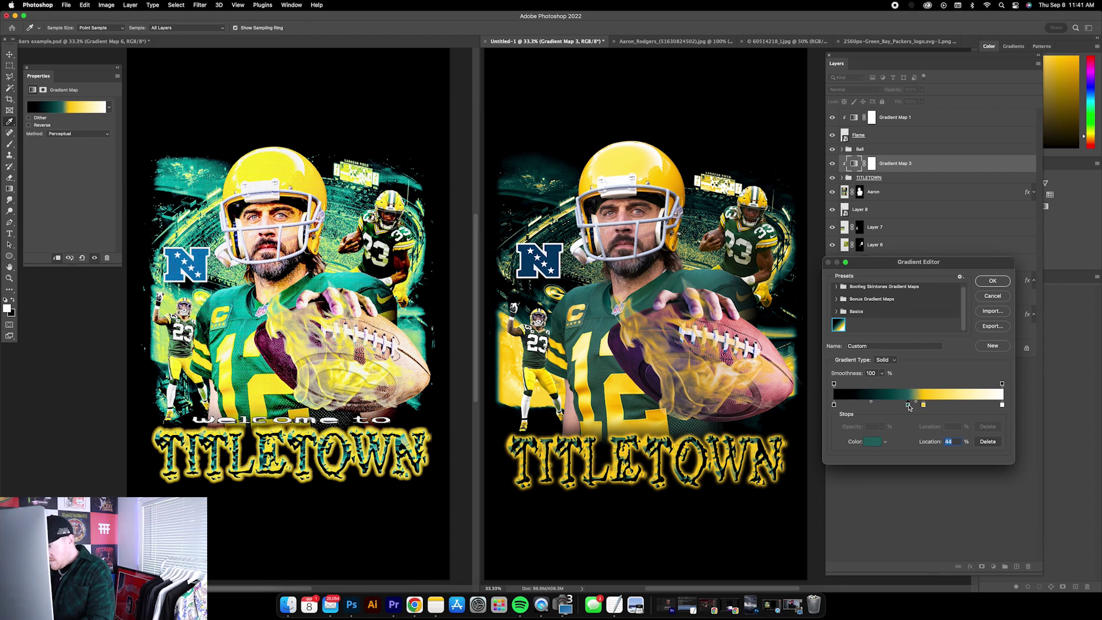
mouse_move(910, 406)
mouse_down()
mouse_move(899, 406)
mouse_move(923, 408)
mouse_up()
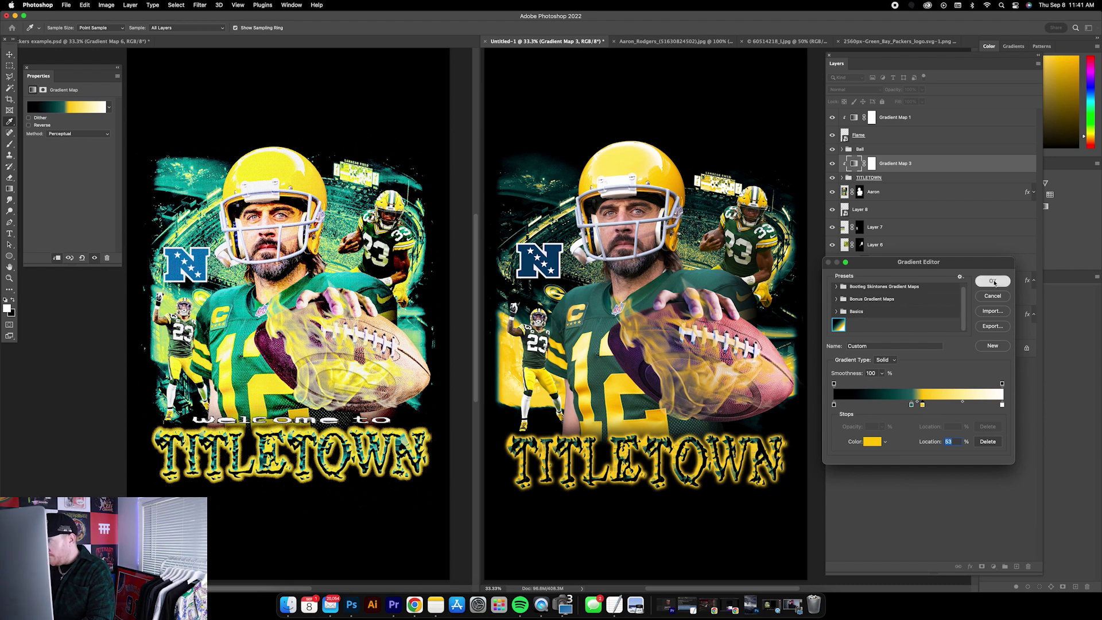
click(993, 281)
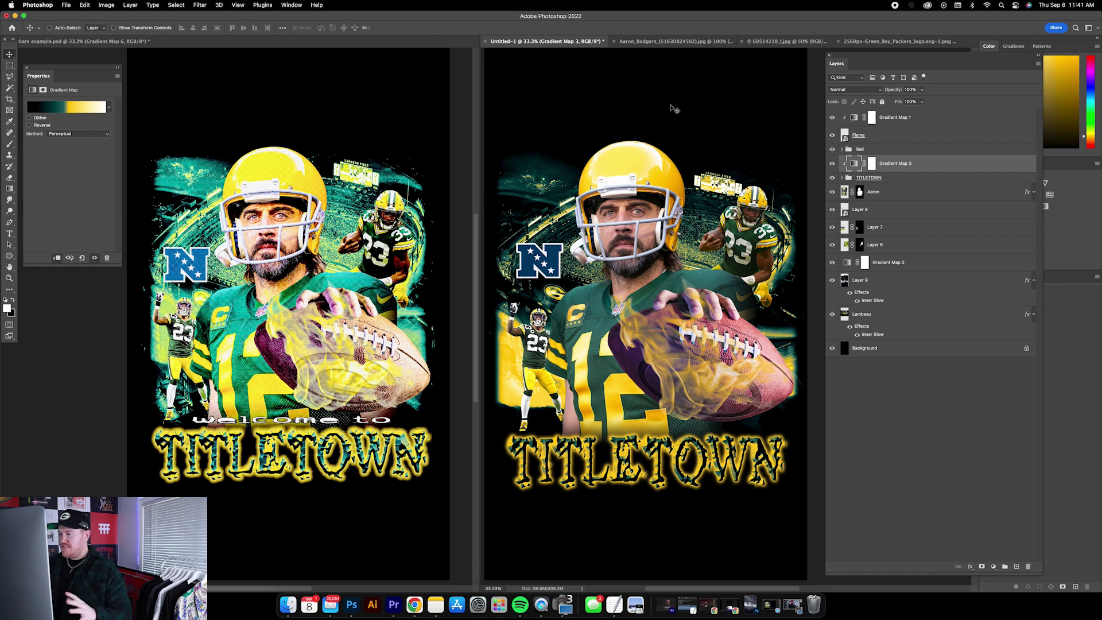
Step: Add a 'welcome to' text layer near the top of the poster
key(t)
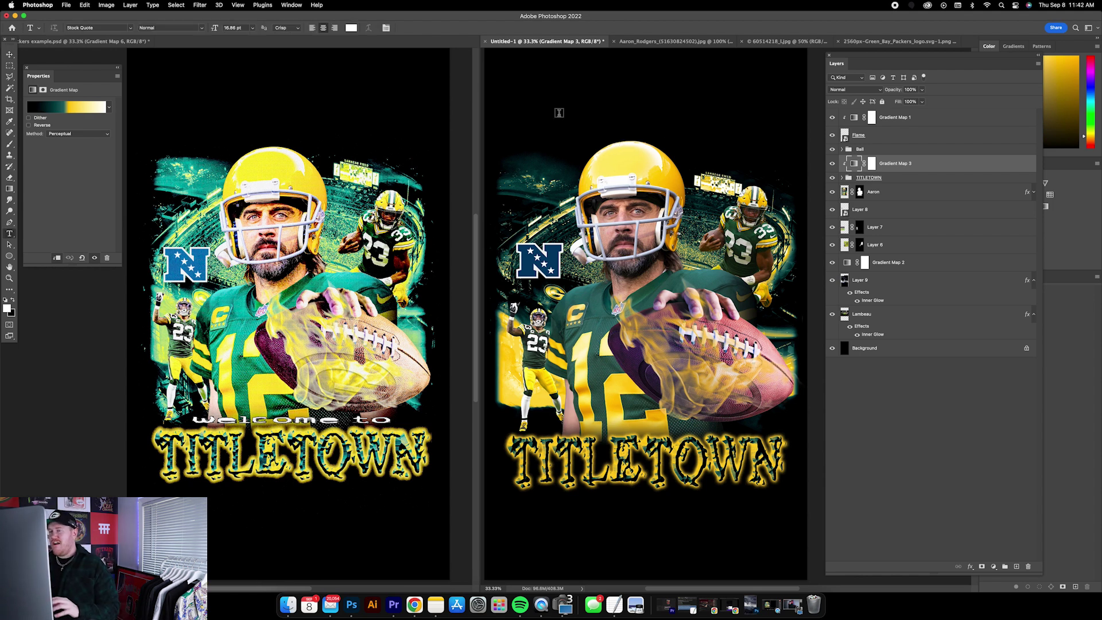
click(556, 117)
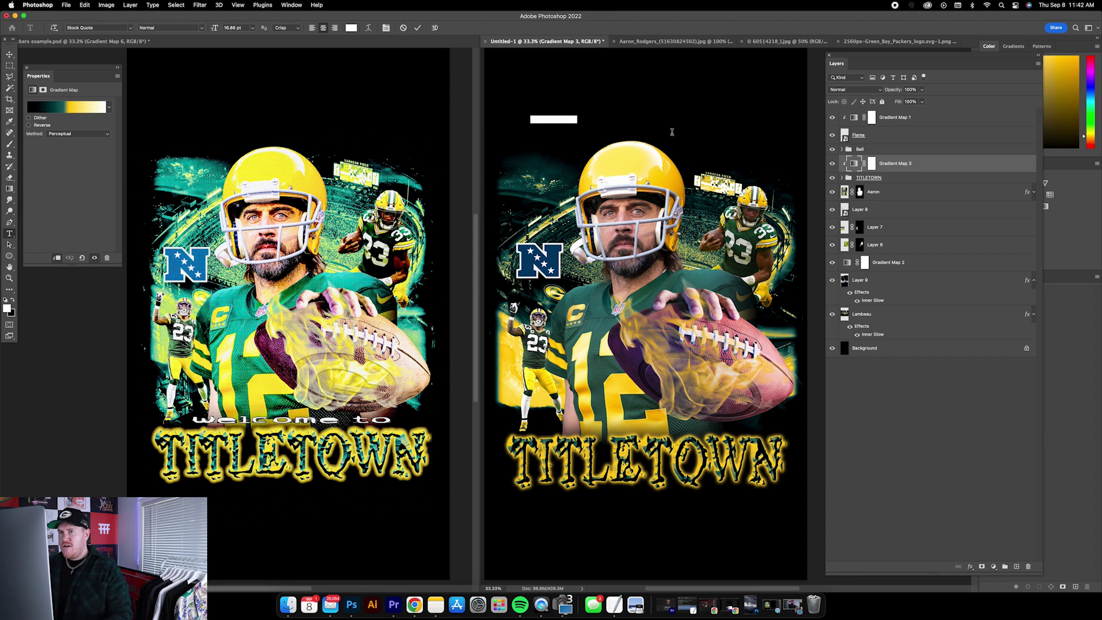
text(welcome to)
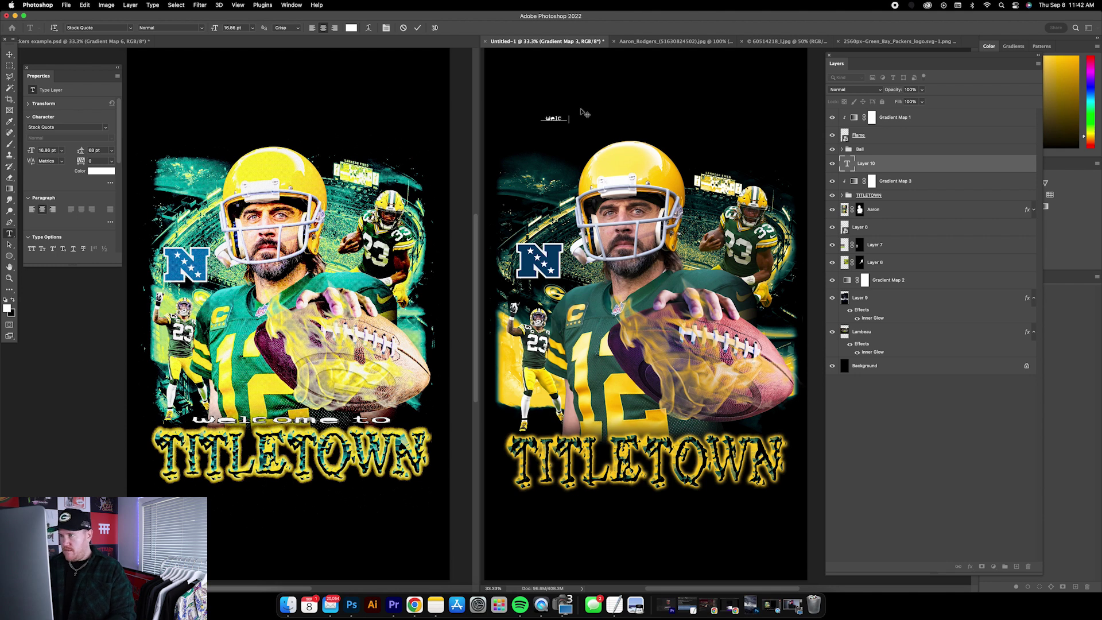
click(9, 54)
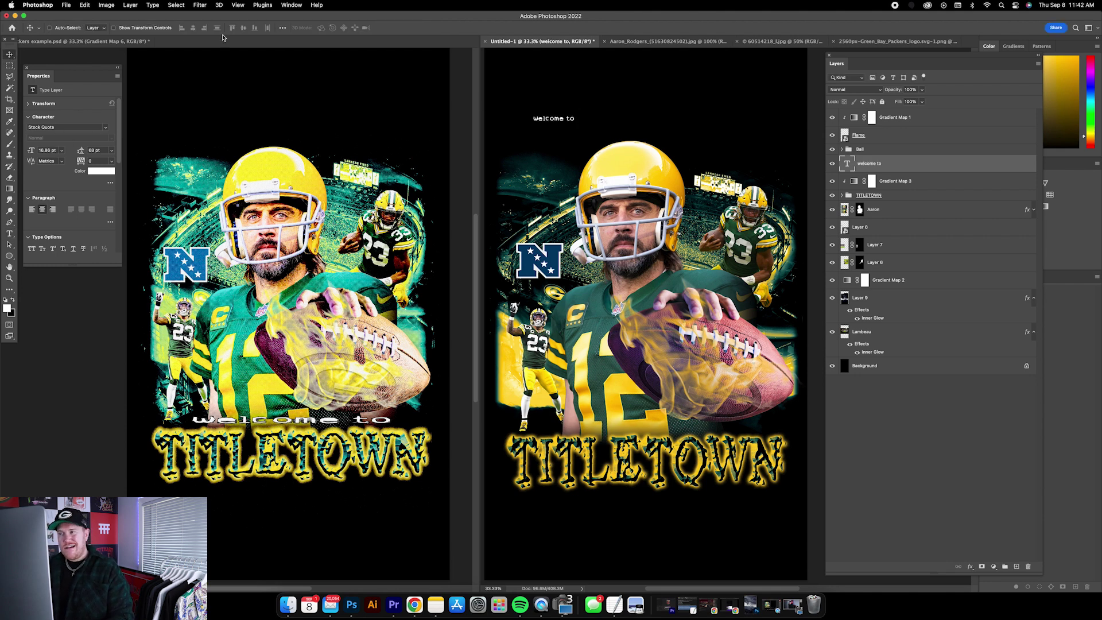
Step: Enlarge 'welcome to' and move it down just above TITLETOWN
click(119, 29)
click(576, 115)
drag(577, 113, 773, 89)
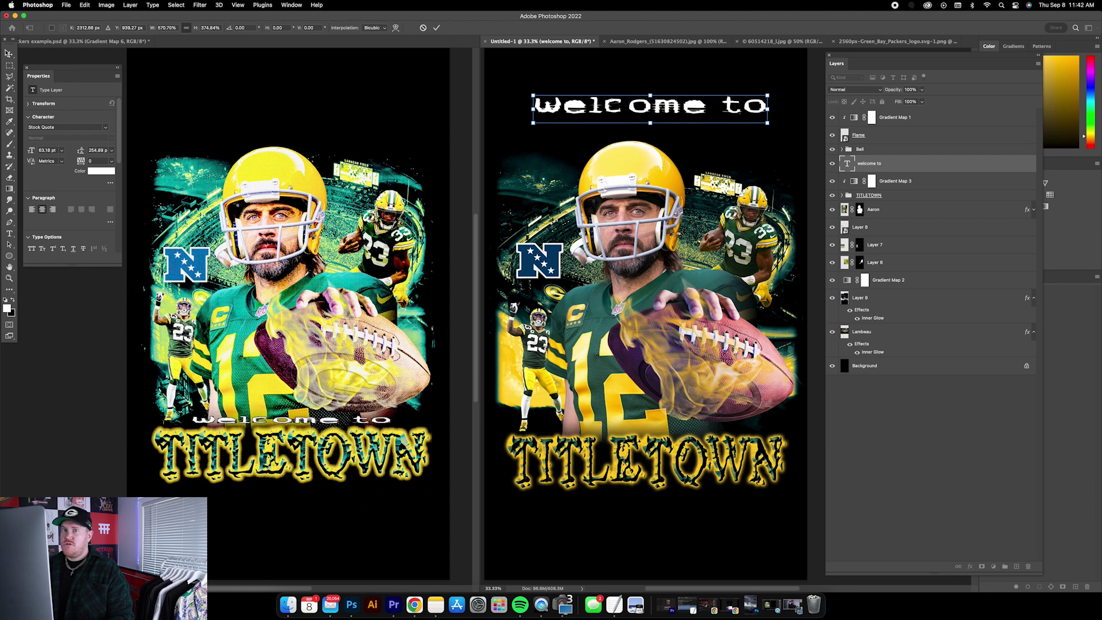
key(Return)
click(115, 28)
drag(642, 95, 649, 406)
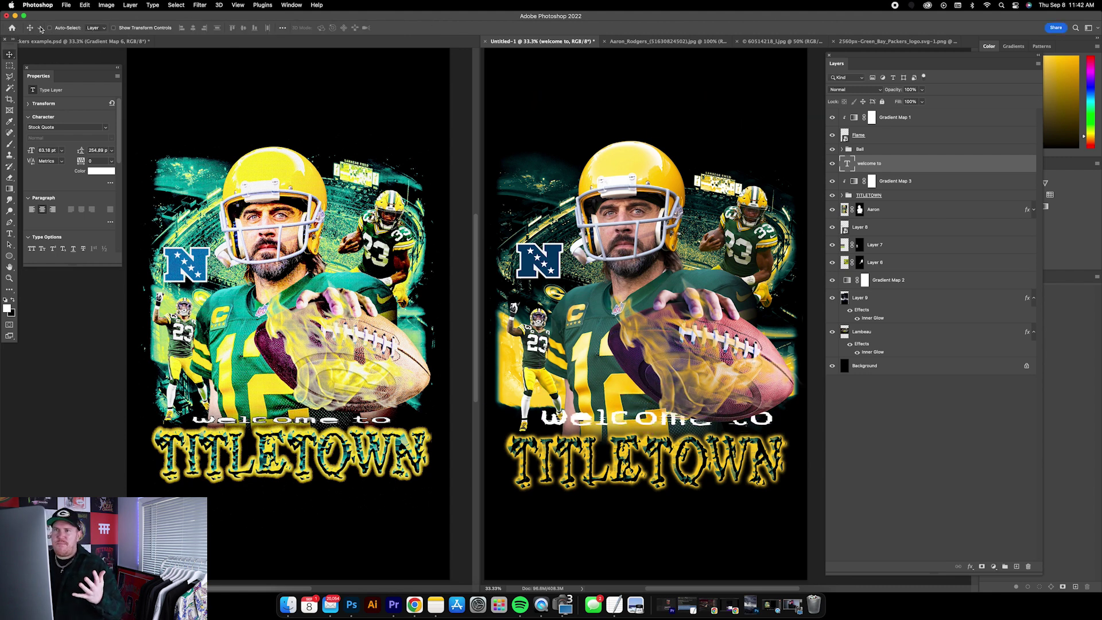
Step: Shrink 'welcome to' to the title width and centre it above TITLETOWN
click(116, 29)
key(super+t)
mouse_move(775, 409)
mouse_down()
mouse_move(693, 418)
mouse_move(772, 412)
mouse_up()
click(8, 57)
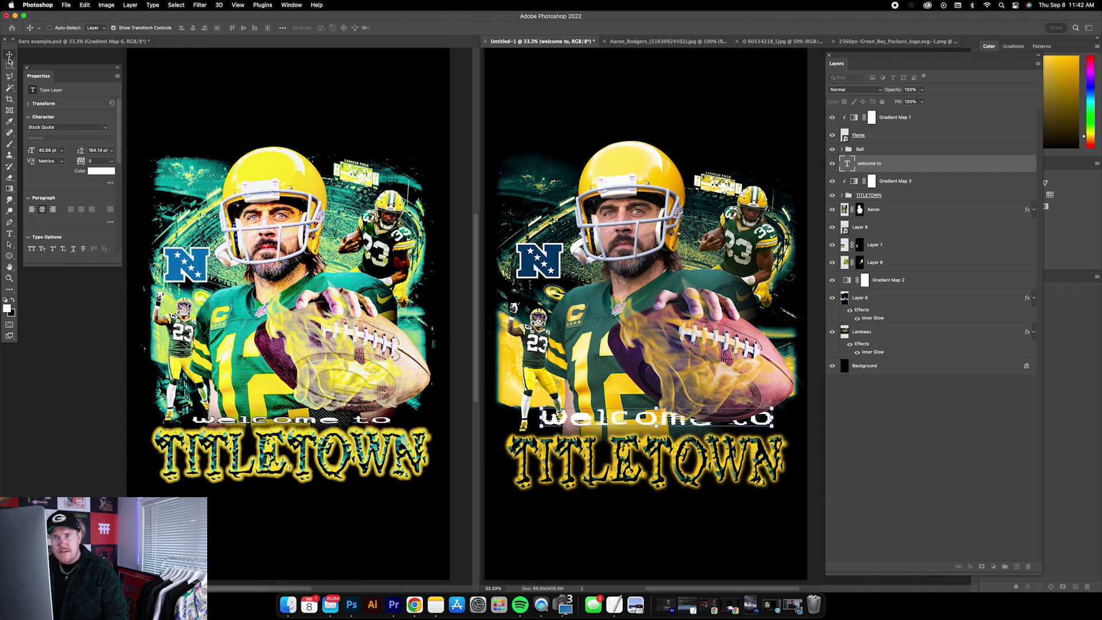
drag(495, 302, 510, 300)
key(Down)
key(Down)
key(Down)
key(Down)
key(Down)
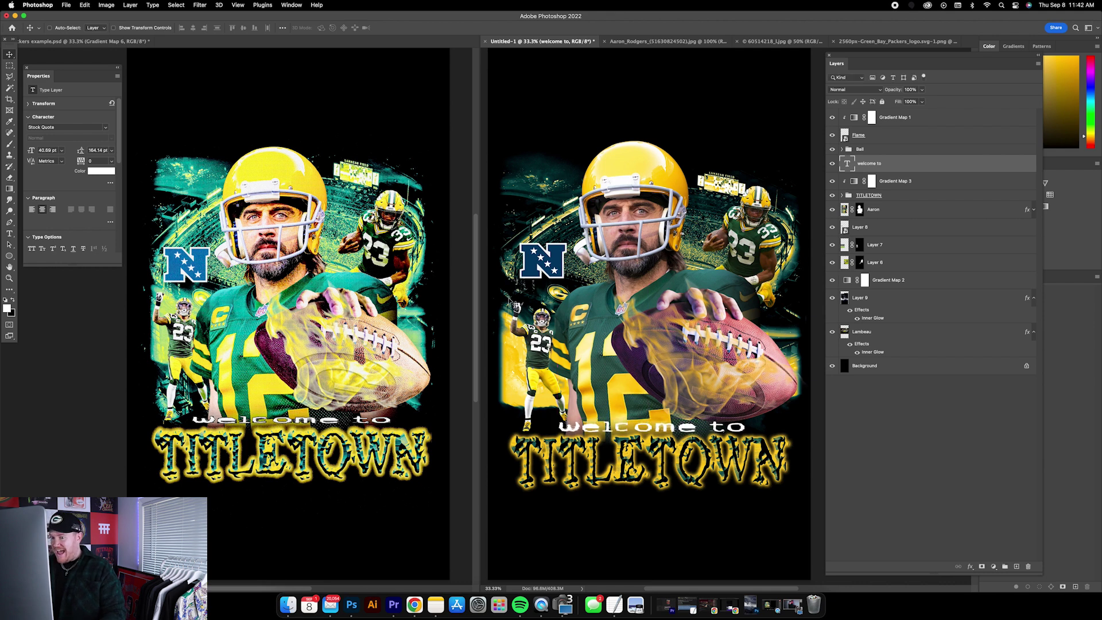
Step: Add a 3 px black outside stroke to 'welcome to' and squash it to about 75% height
double_click(911, 165)
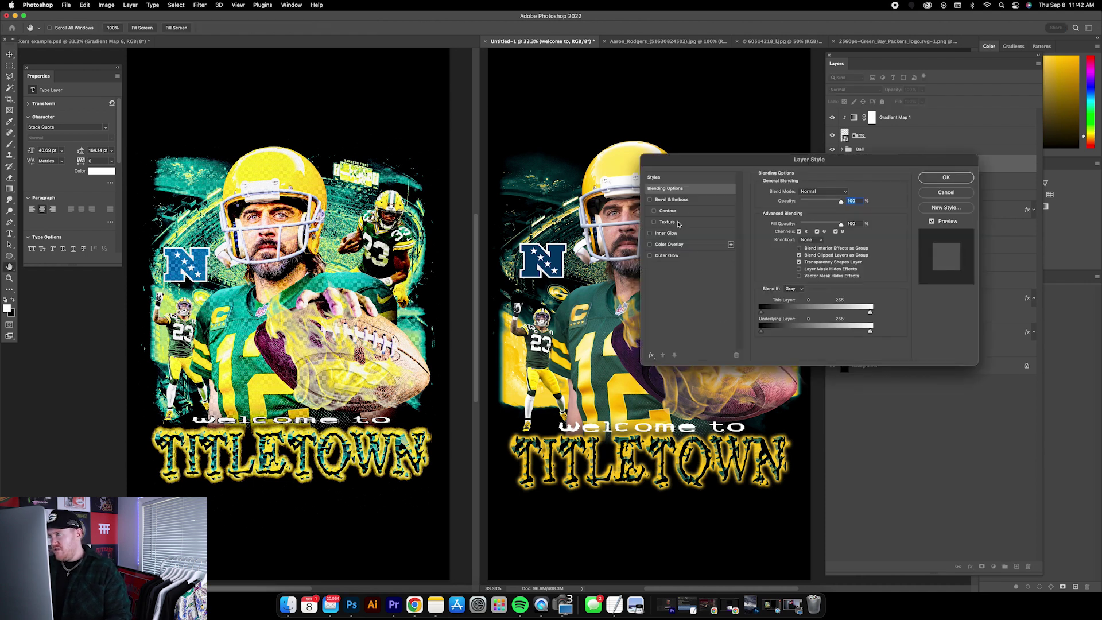
click(652, 355)
click(691, 370)
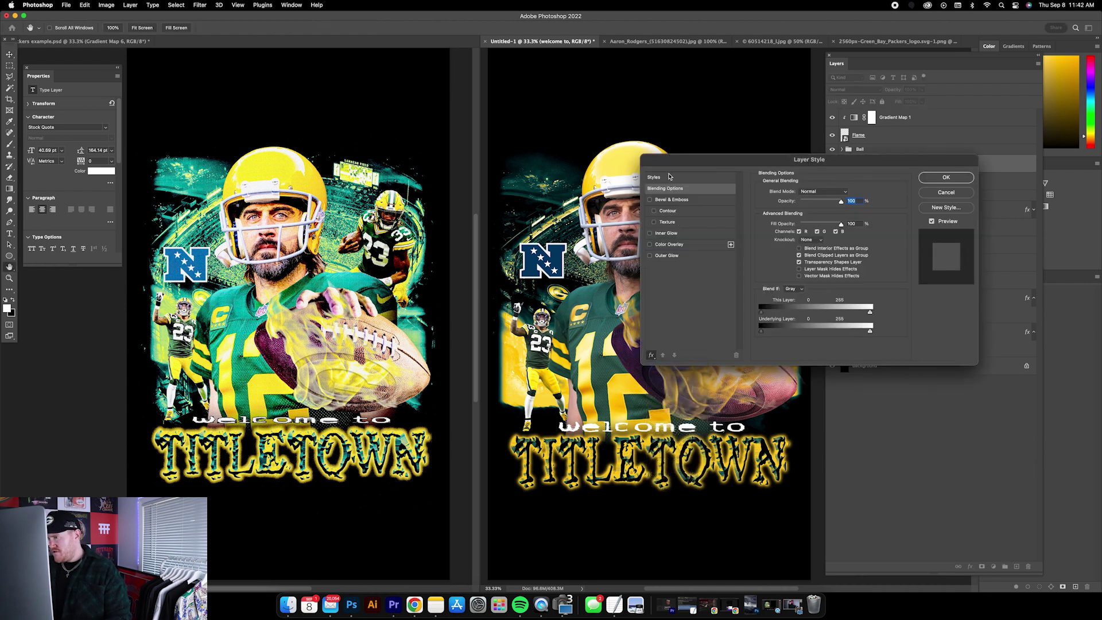
click(663, 233)
click(807, 201)
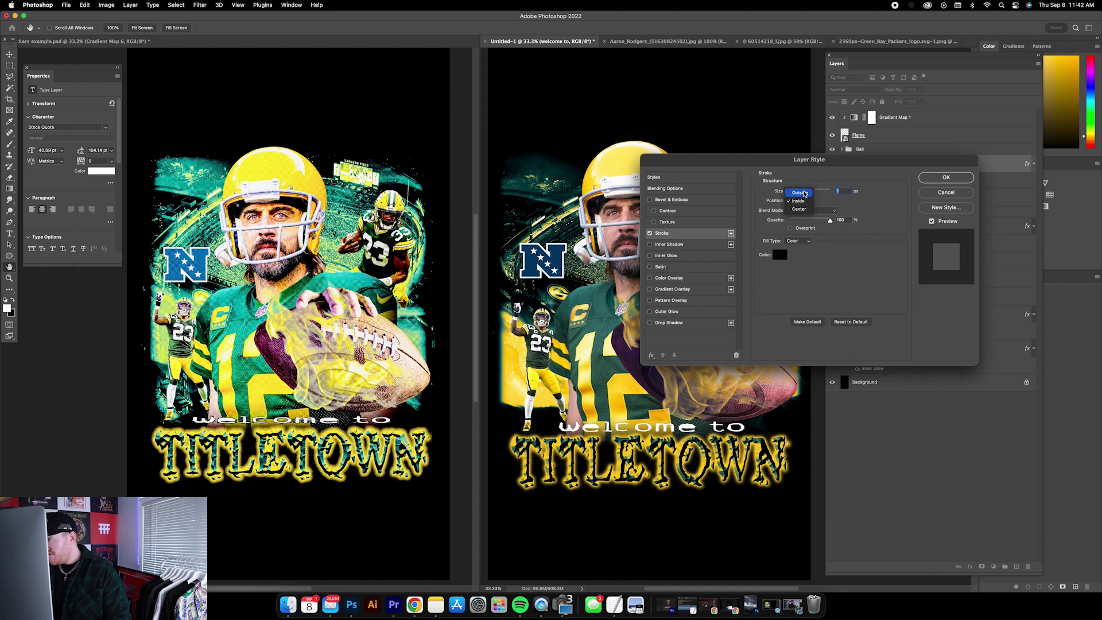
click(800, 191)
drag(789, 192, 793, 193)
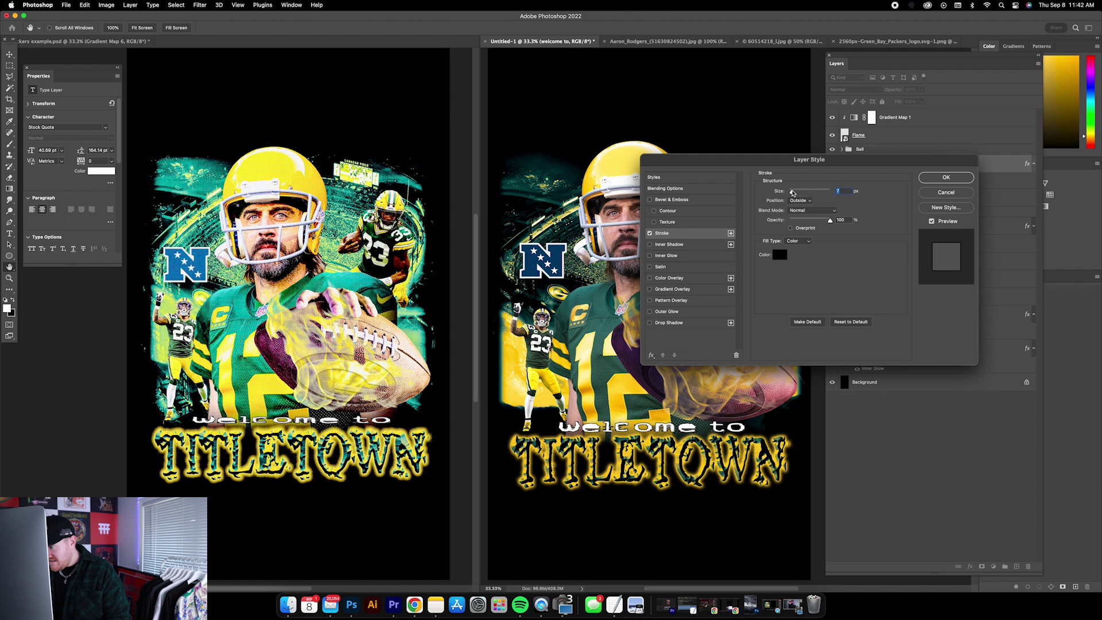
key(Return)
key(ctrl+t)
drag(652, 423, 653, 427)
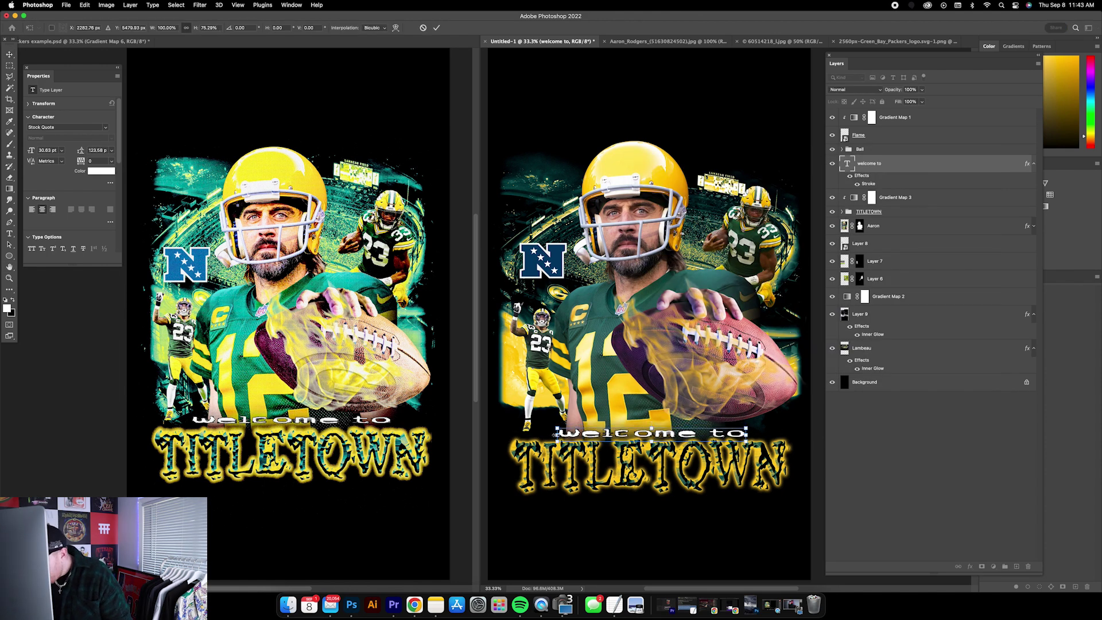
Step: Widen 'welcome to' slightly and squash it to about 71% height
drag(551, 433, 548, 433)
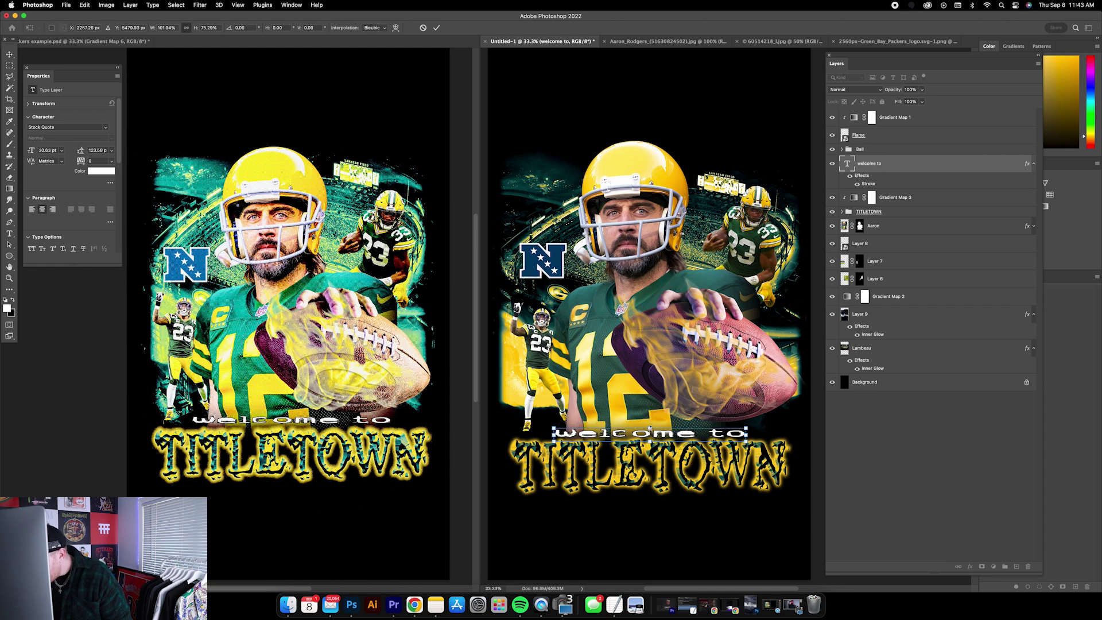
drag(649, 428, 650, 430)
click(9, 233)
Step: Set the letter tracking of 'welcome to' to -100
click(620, 435)
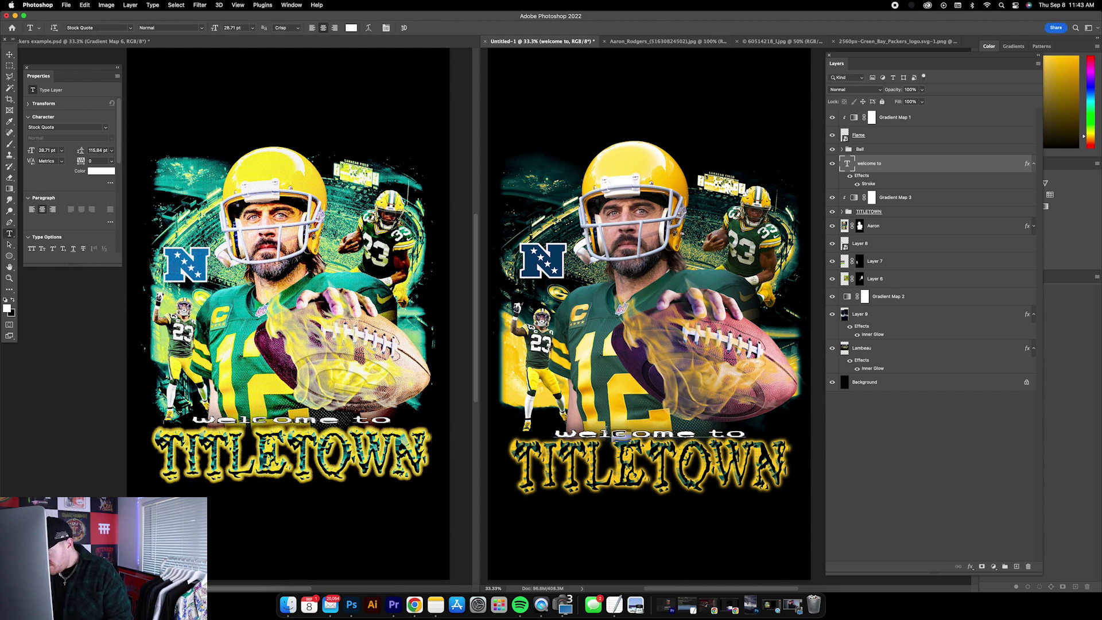
click(111, 160)
click(103, 169)
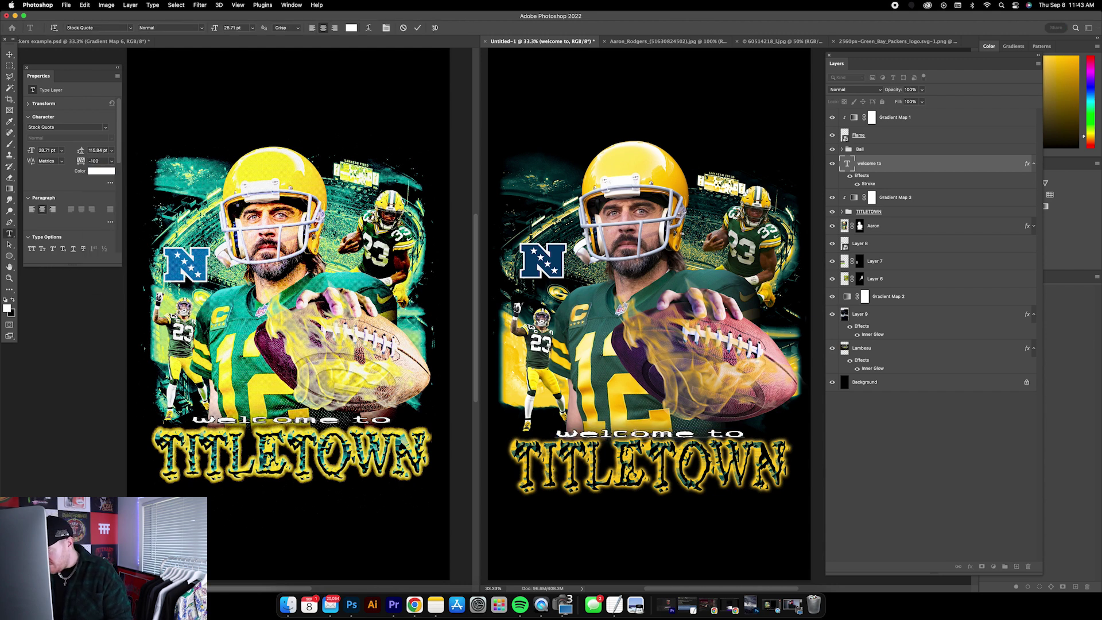
click(94, 161)
key(v)
Step: Centre 'welcome to' directly above TITLETOWN and nudge it up slightly
click(113, 27)
drag(625, 268, 631, 268)
key(Up)
key(Up)
key(Up)
key(Up)
key(Up)
key(Up)
key(Up)
key(Up)
key(Up)
key(Up)
key(Up)
key(Up)
key(Up)
key(Up)
key(Up)
key(Up)
key(Up)
key(Up)
key(Up)
key(Up)
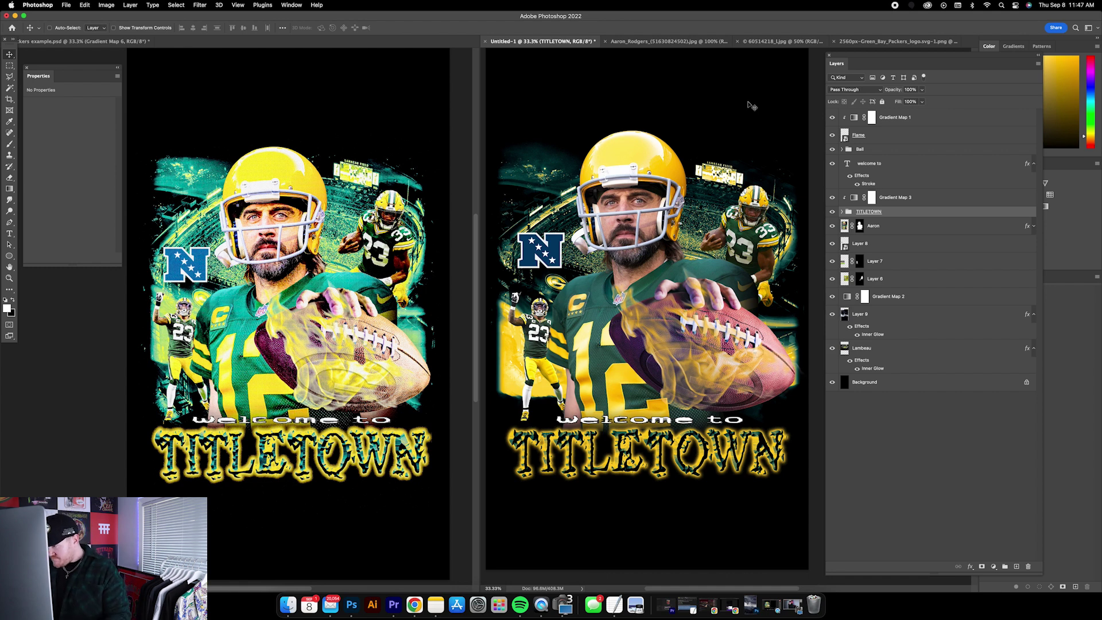
Step: Add a Pattern Fill layer above Gradient Map 1 with pattern scale 60
click(911, 121)
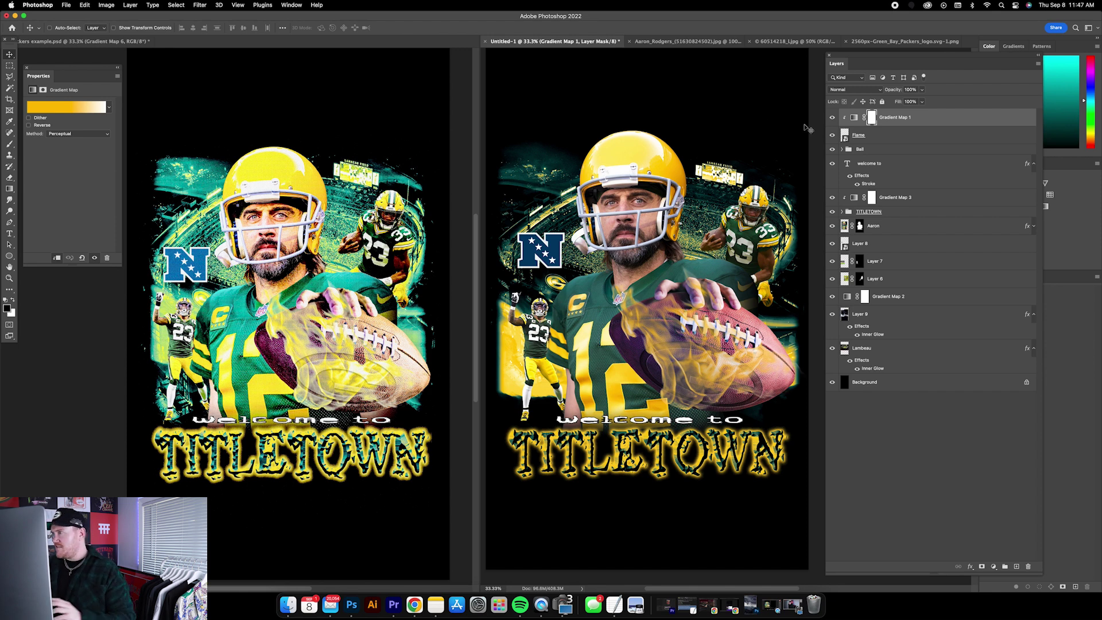
click(994, 567)
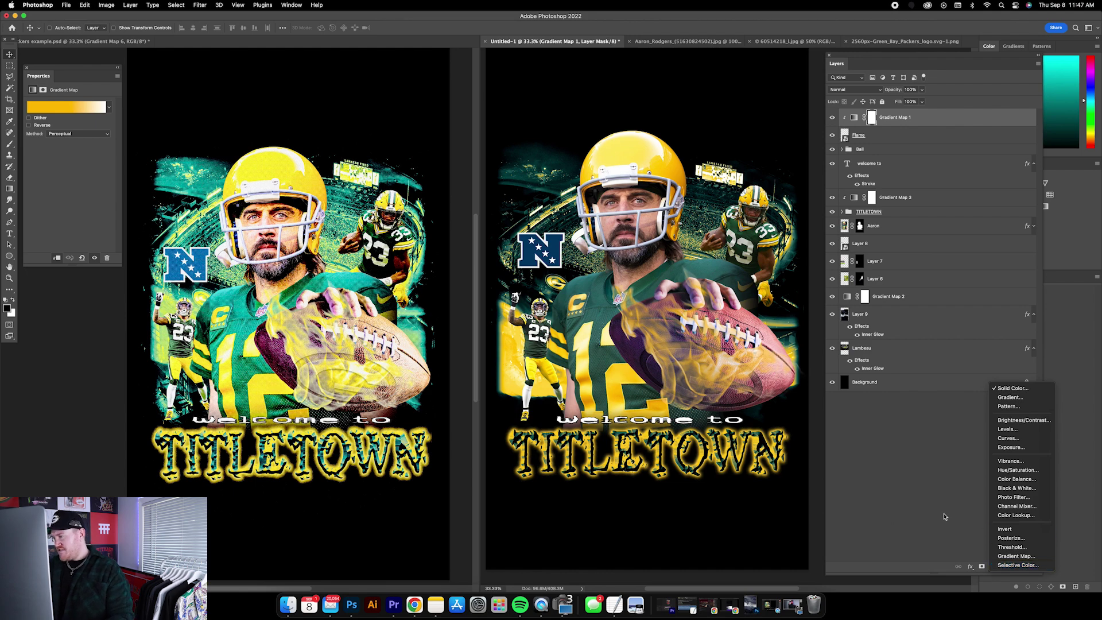
click(1009, 406)
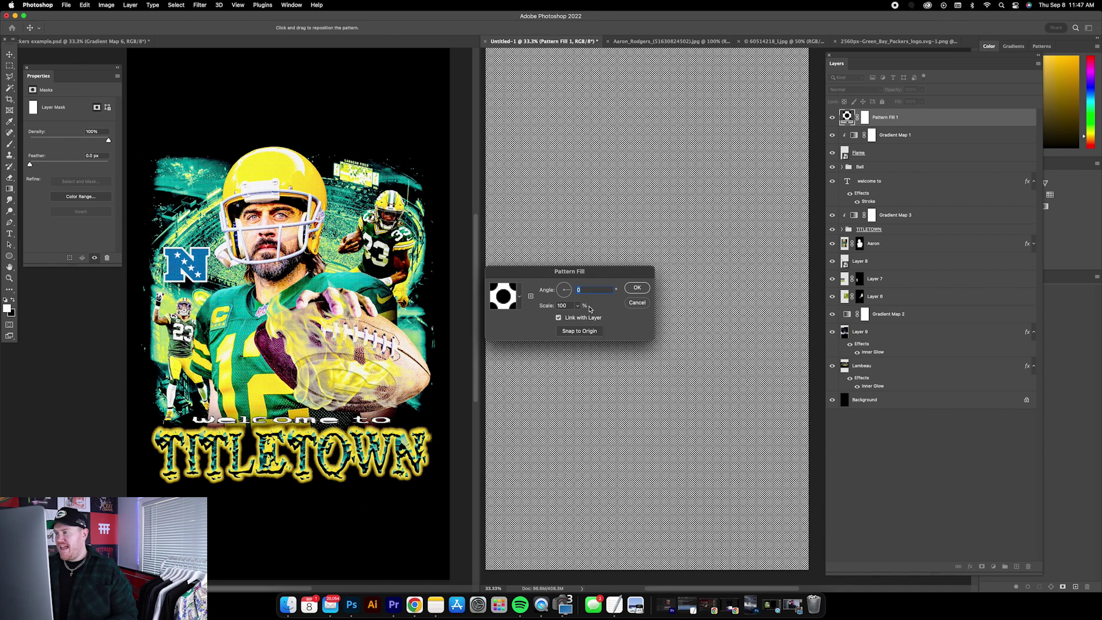
click(571, 306)
text(60)
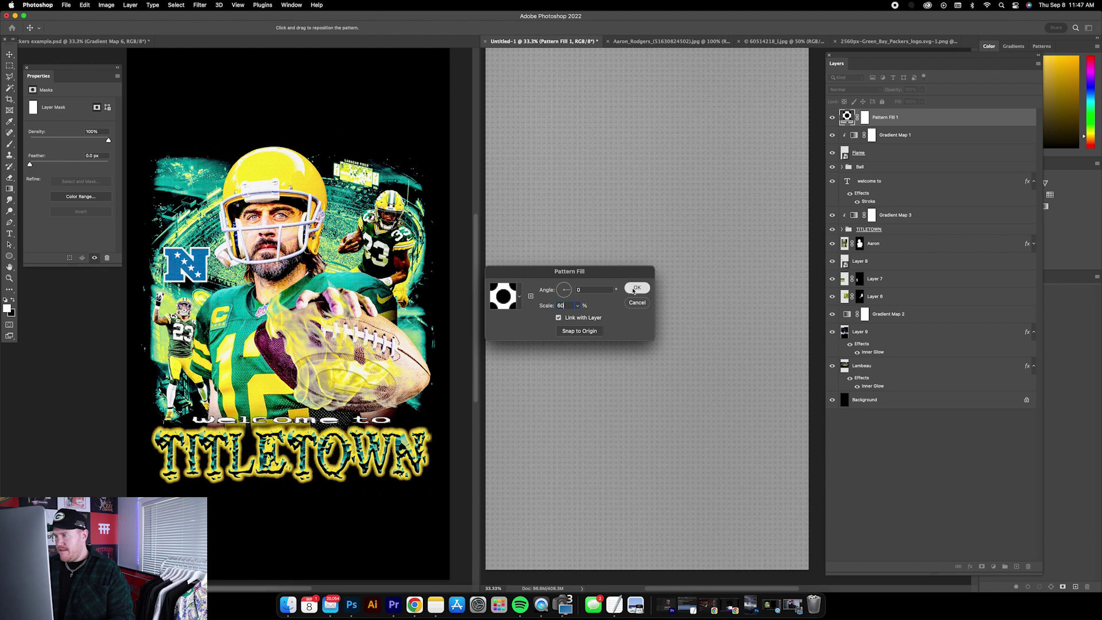
click(637, 288)
Step: Blend the pattern fill in Overlay mode and reduce its scale to 55
click(850, 91)
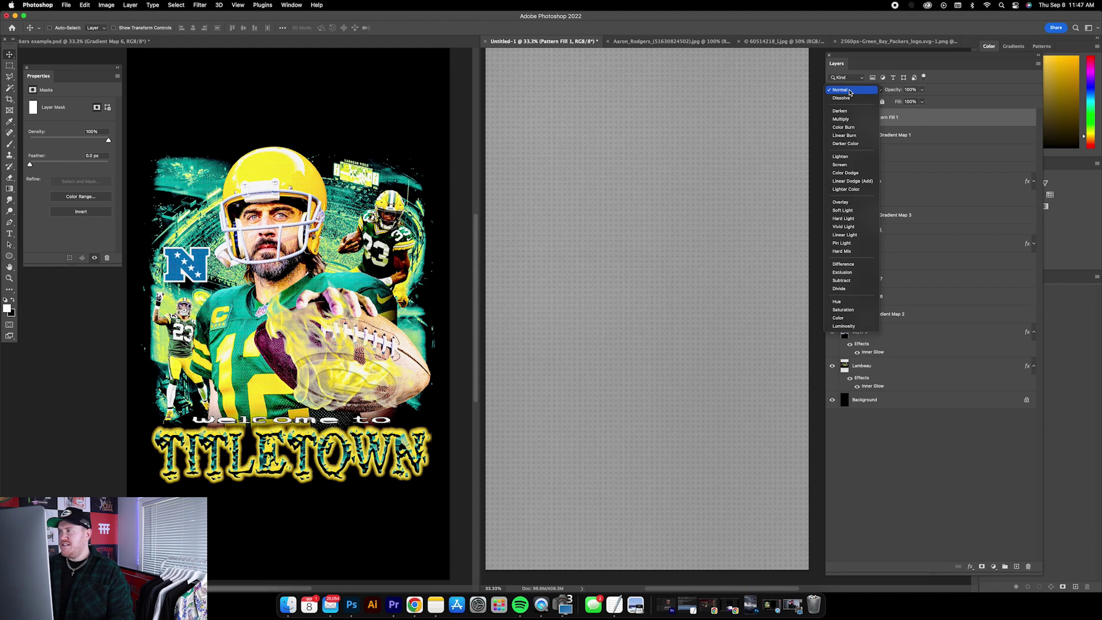
click(835, 201)
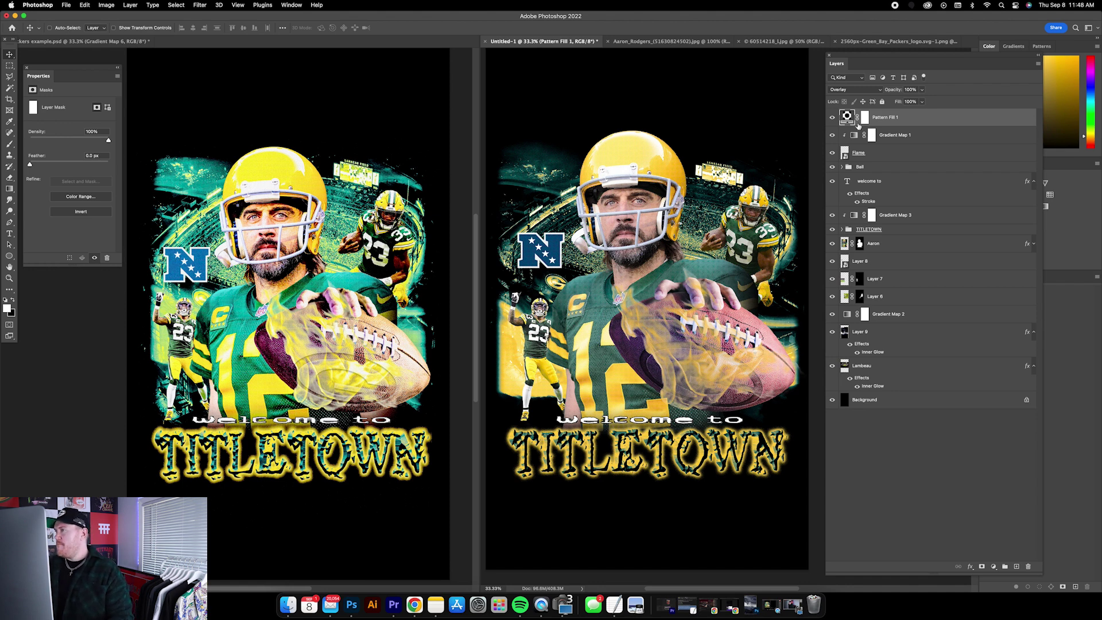
double_click(848, 118)
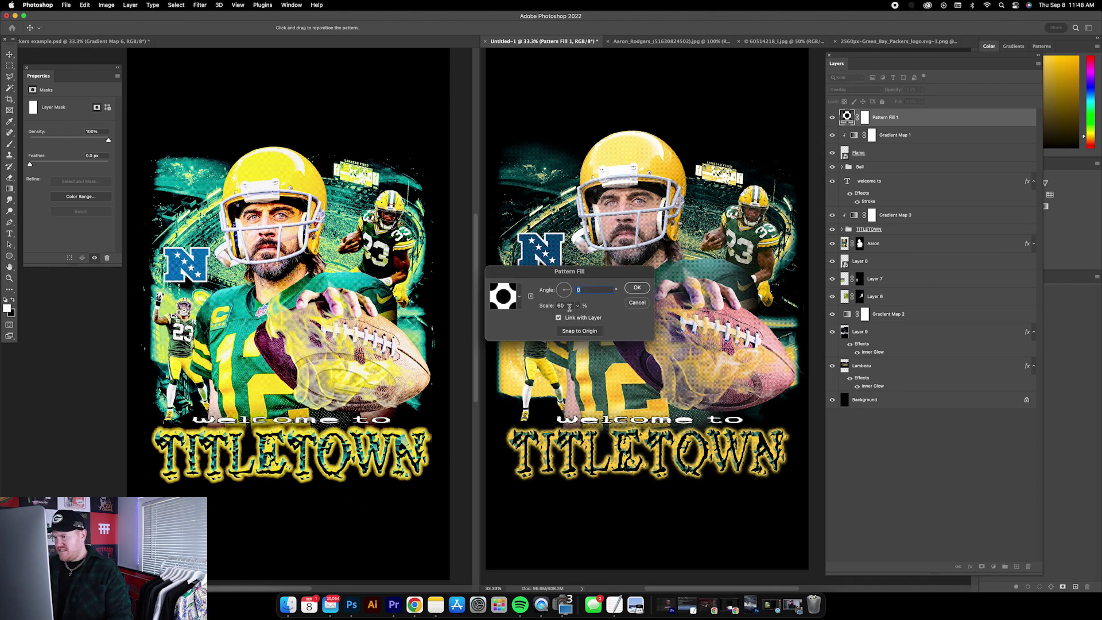
text(55)
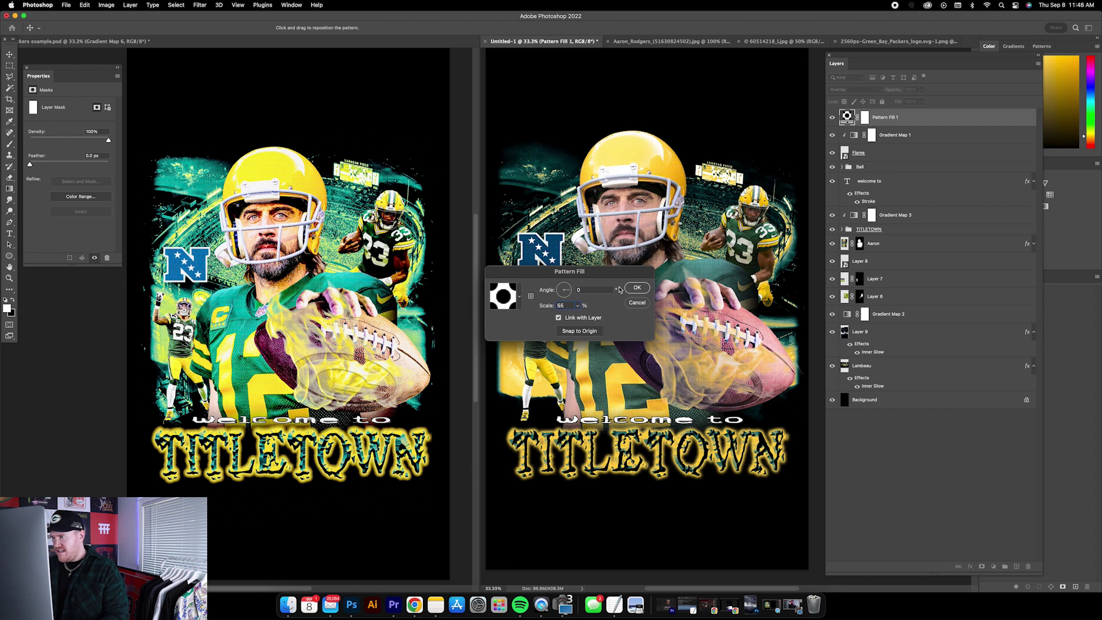
key(Return)
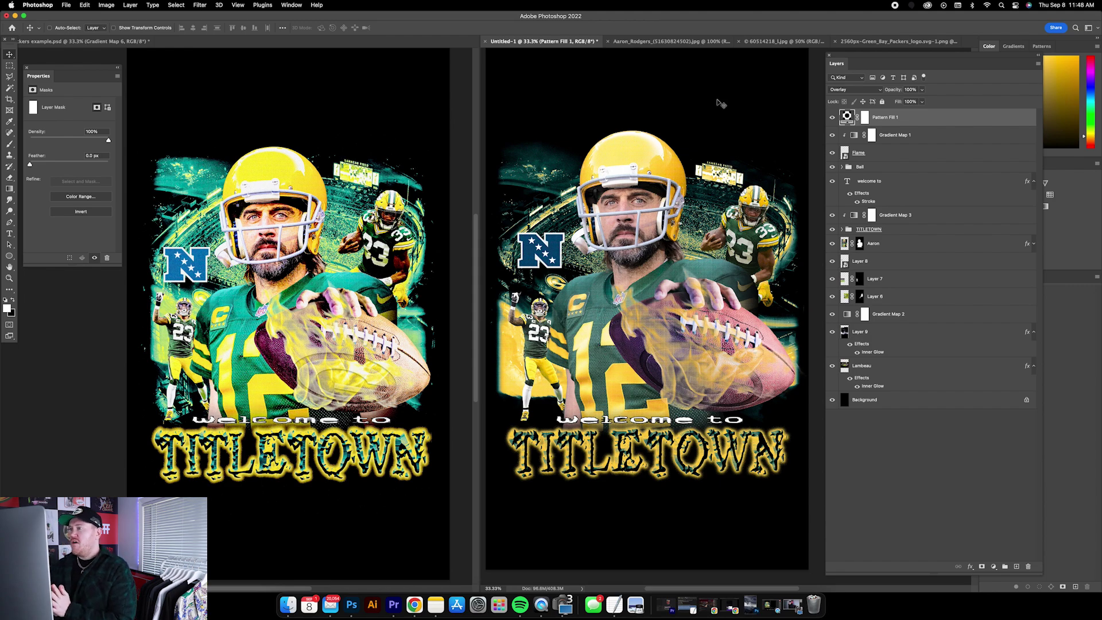
key(super+equal)
key(super+equal)
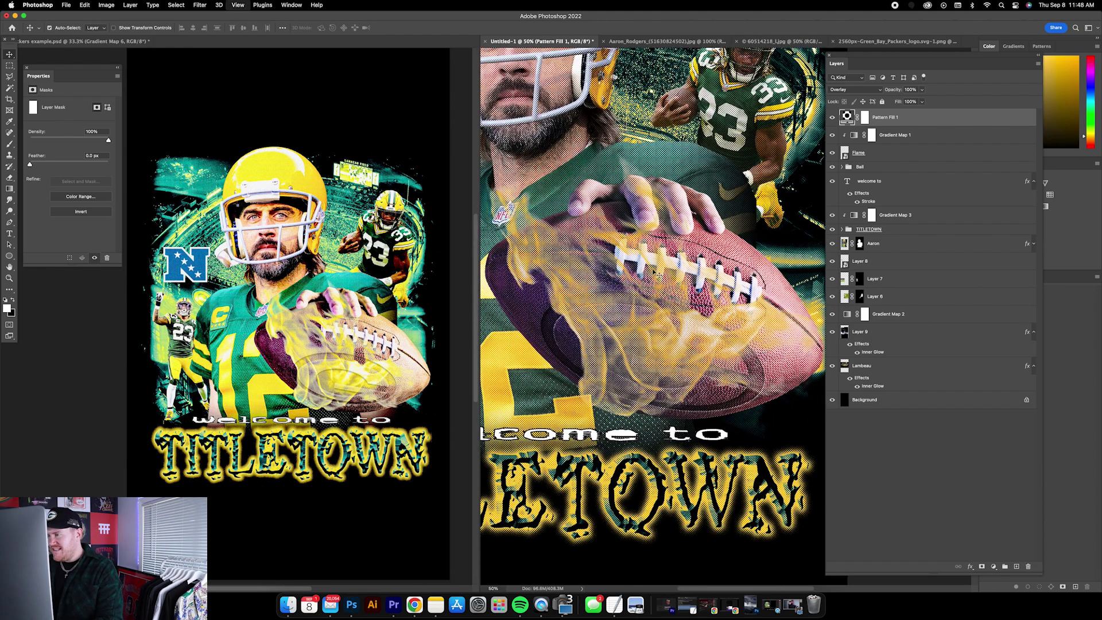
key(super+equal)
scroll(655, 272, left, 15)
scroll(655, 272, up, 10)
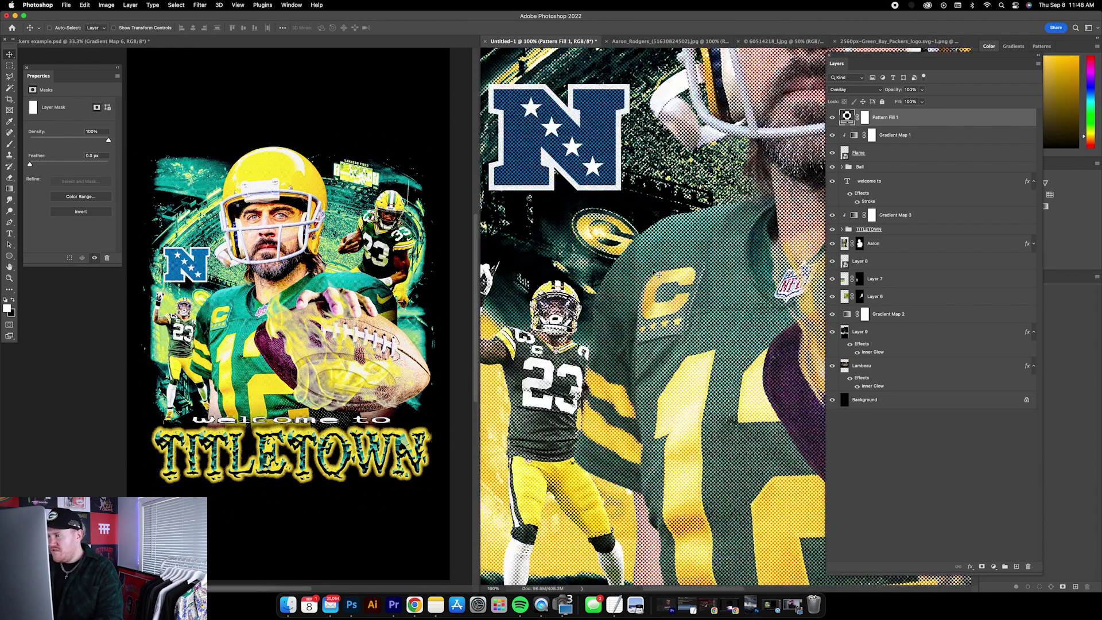
scroll(659, 275, up, 5)
scroll(660, 275, down, 4)
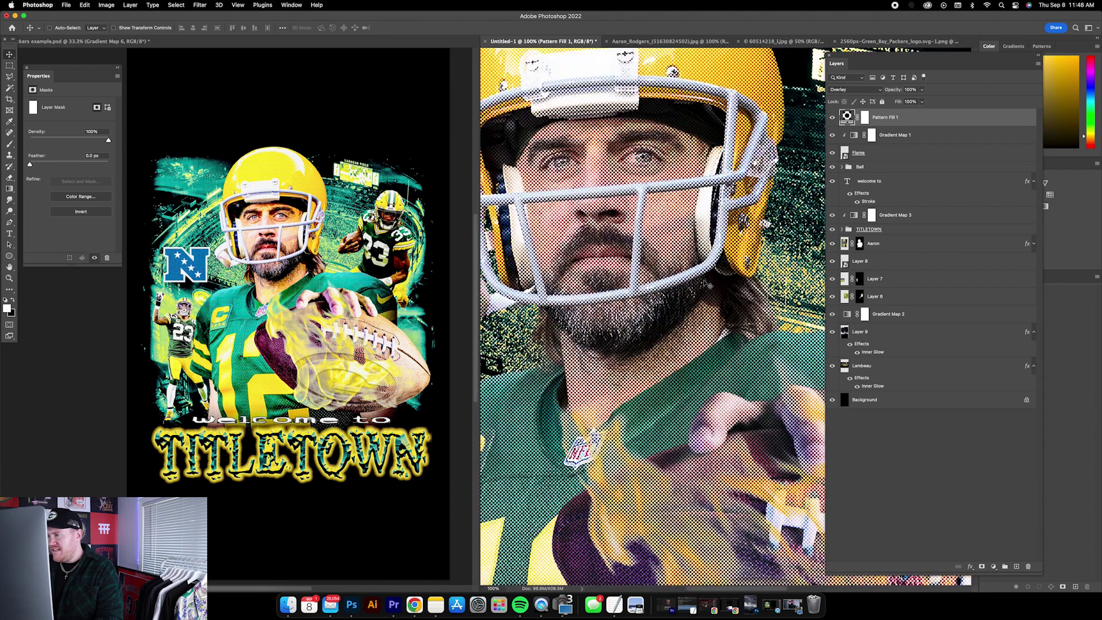
key(super+minus)
key(super+minus)
key(super+minus)
key(super+minus)
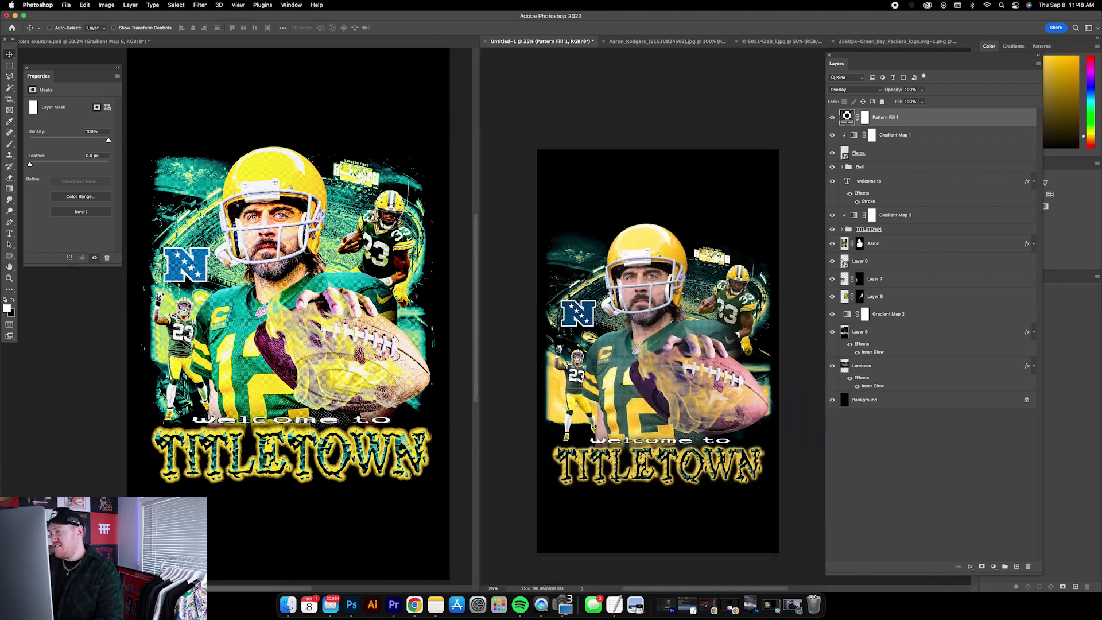
key(super+equal)
scroll(714, 291, down, 5)
scroll(715, 291, left, 1)
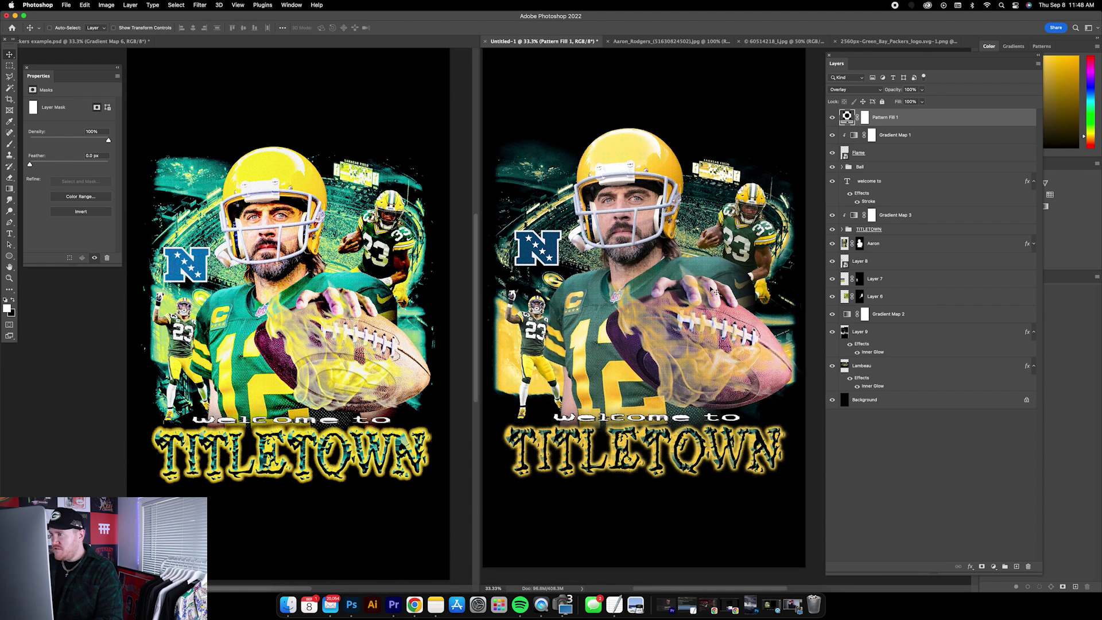
scroll(715, 291, up, 1)
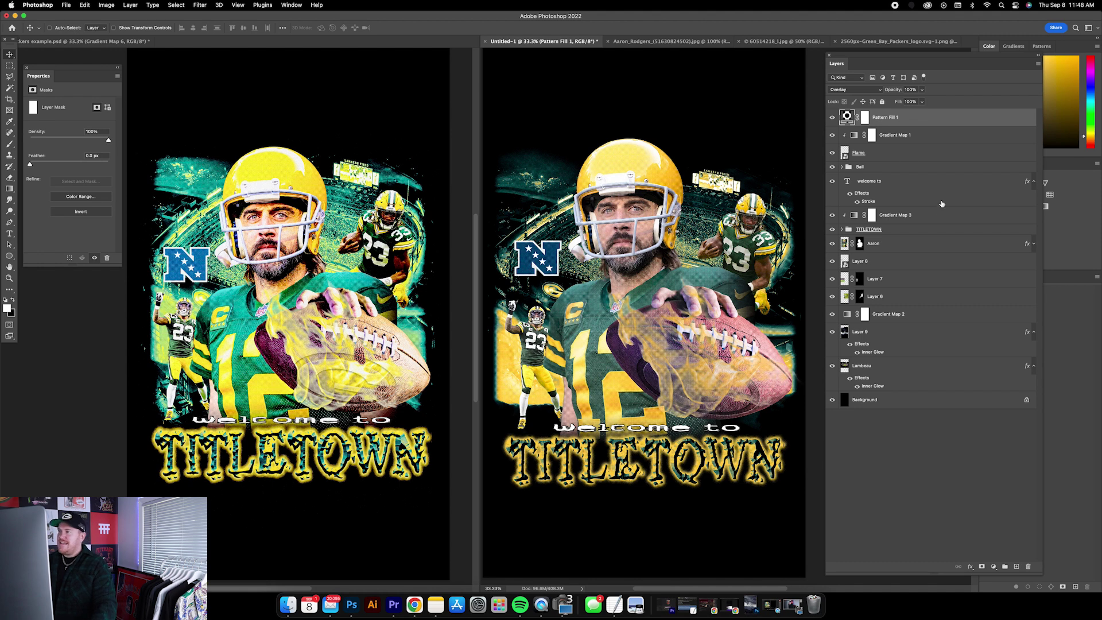
Step: Group all layers from Lambeau up to Gradient Map 1 into Group 1
click(889, 367)
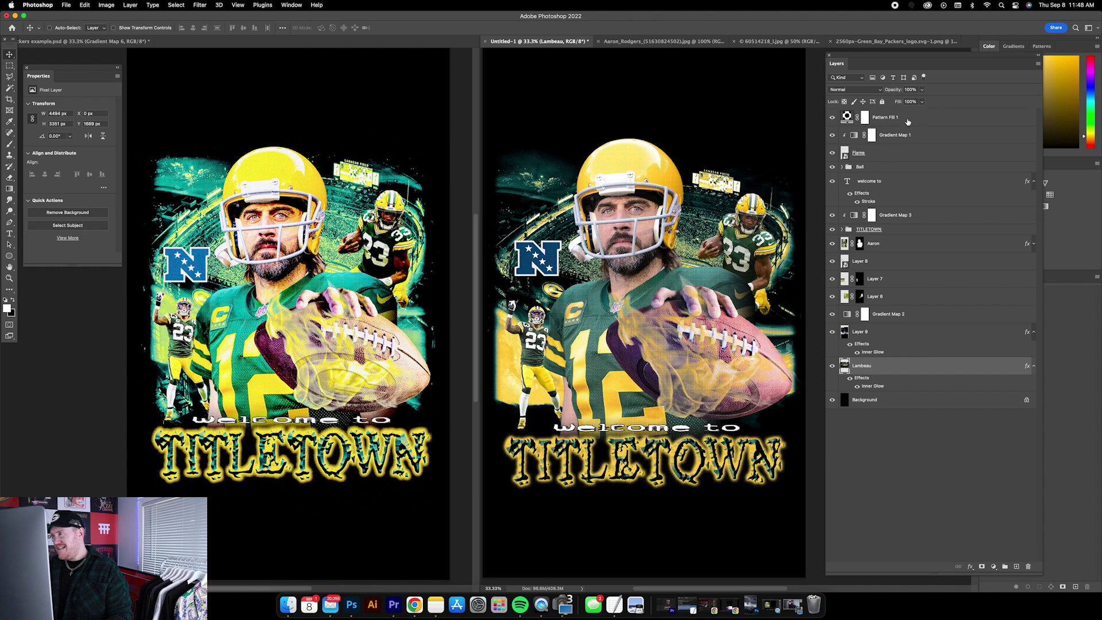
shift+click(909, 132)
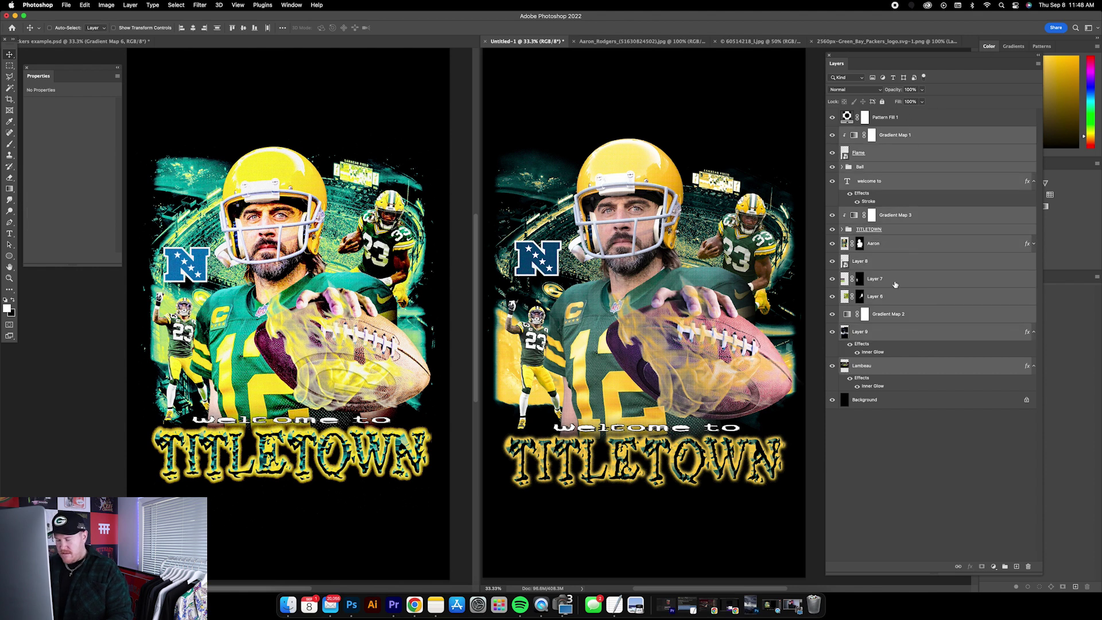
click(896, 368)
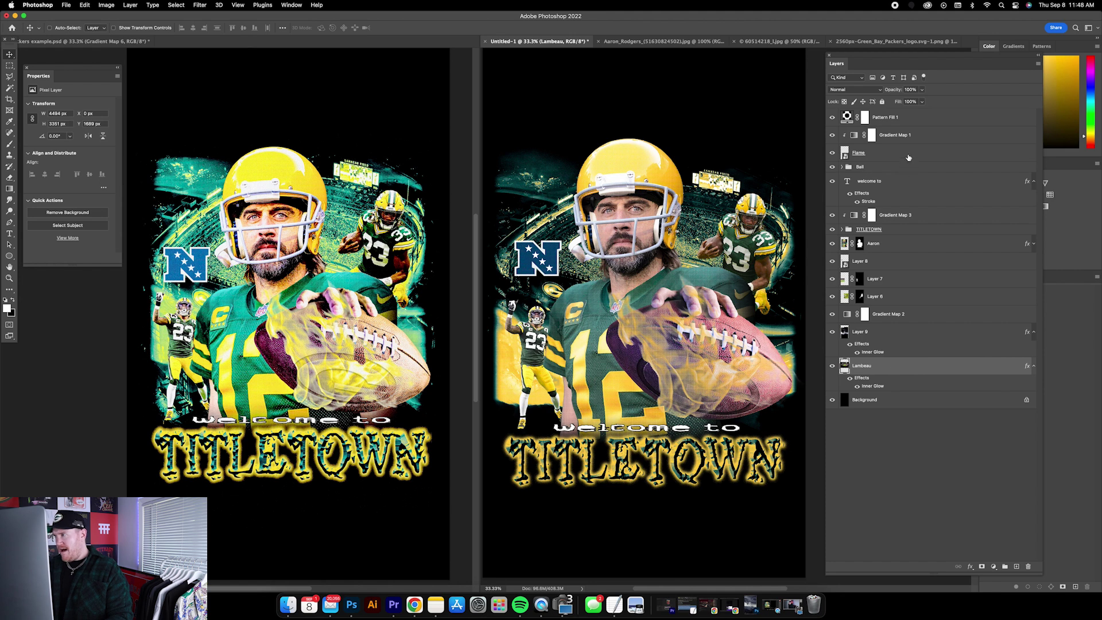
shift+click(929, 140)
key(super+g)
Step: Check Group 1's visibility and duplicate it as Group 1 copy
click(833, 132)
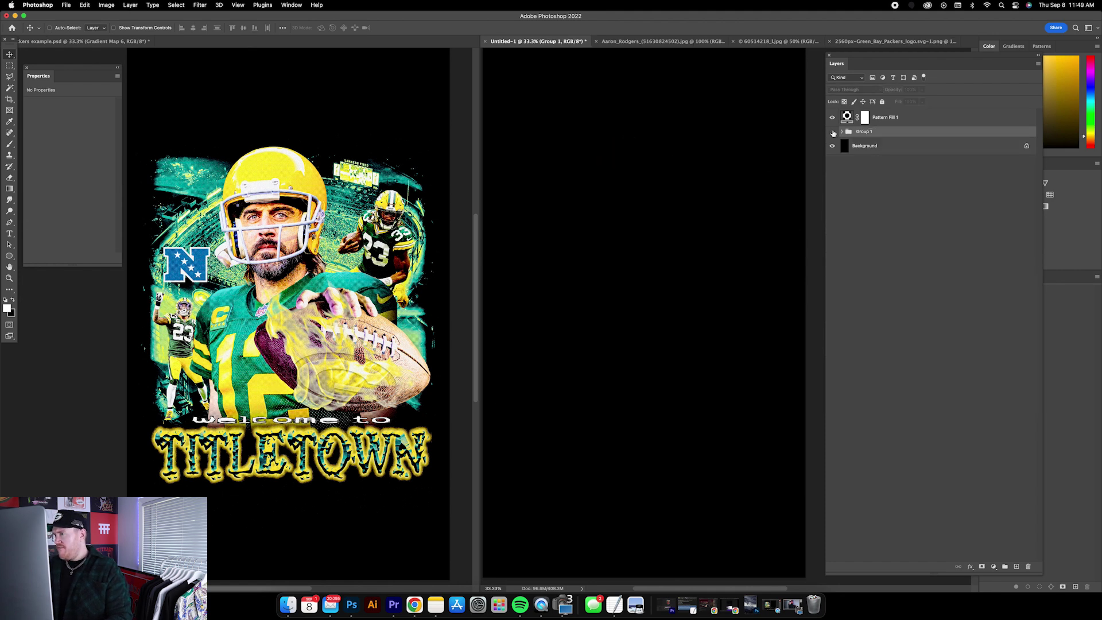
click(833, 132)
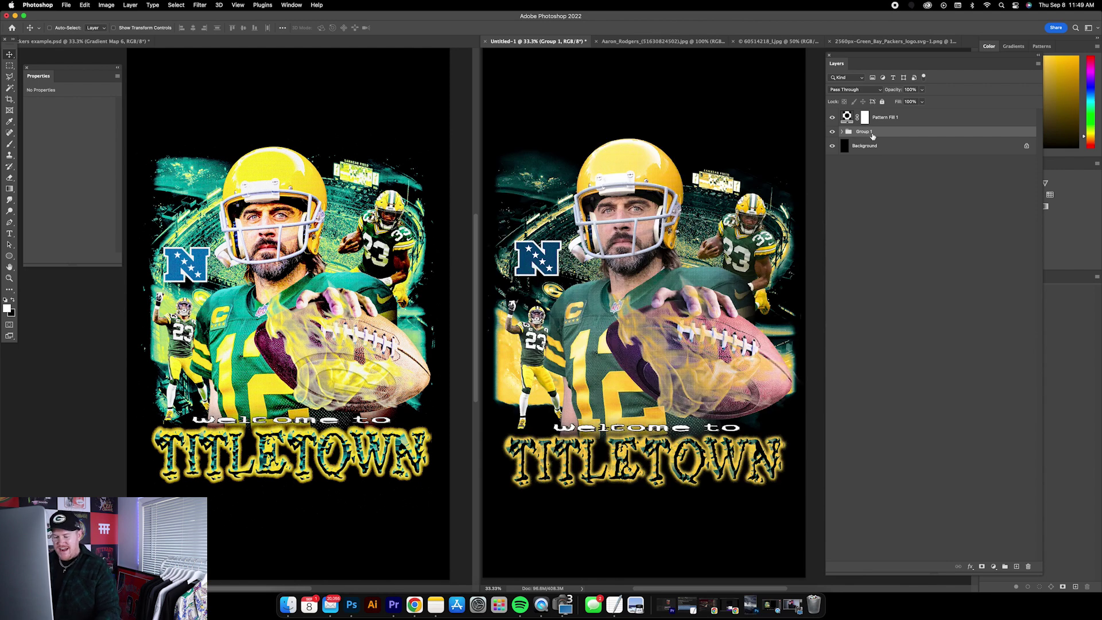
key(super+e)
Step: Duplicate Group 1, merge the copy into one layer, and hide the original Group 1
key(super+j)
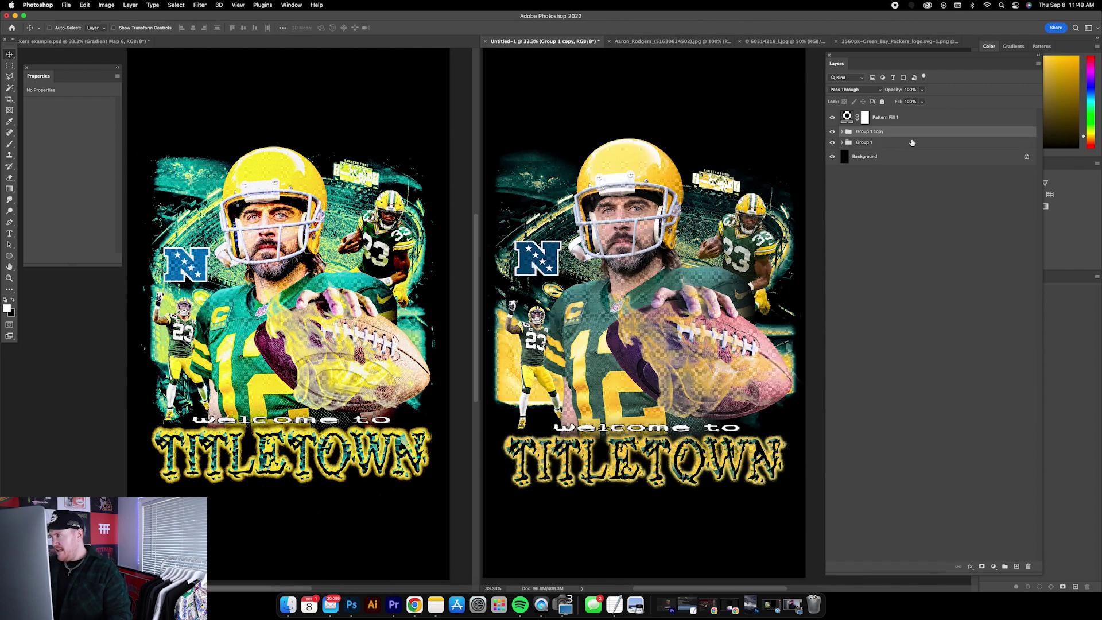
right_click(903, 135)
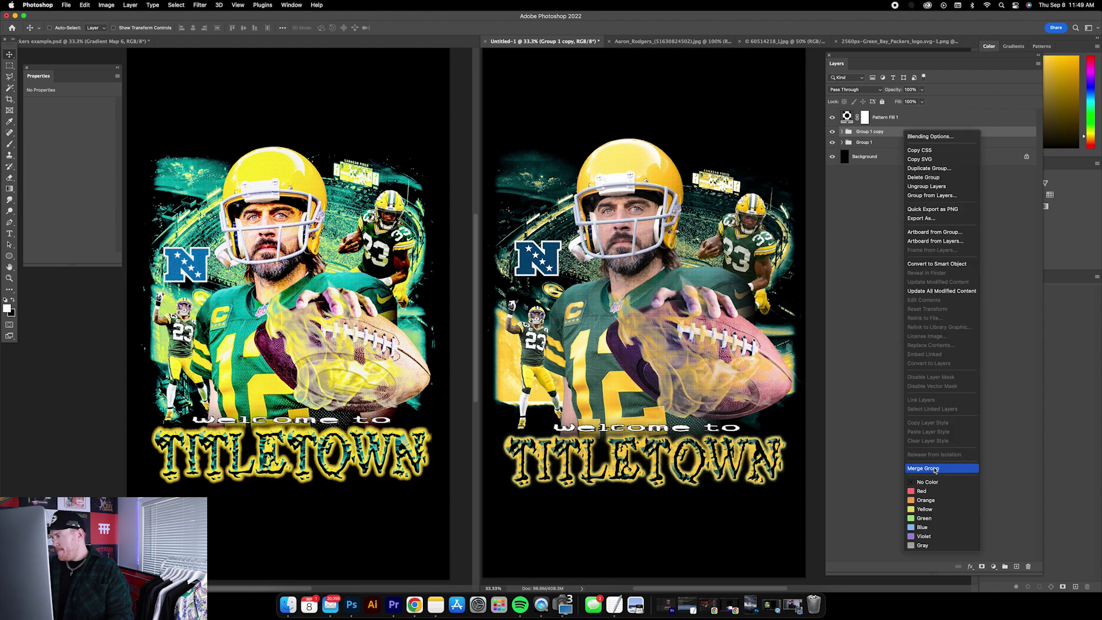
click(937, 468)
click(833, 150)
click(833, 136)
click(833, 136)
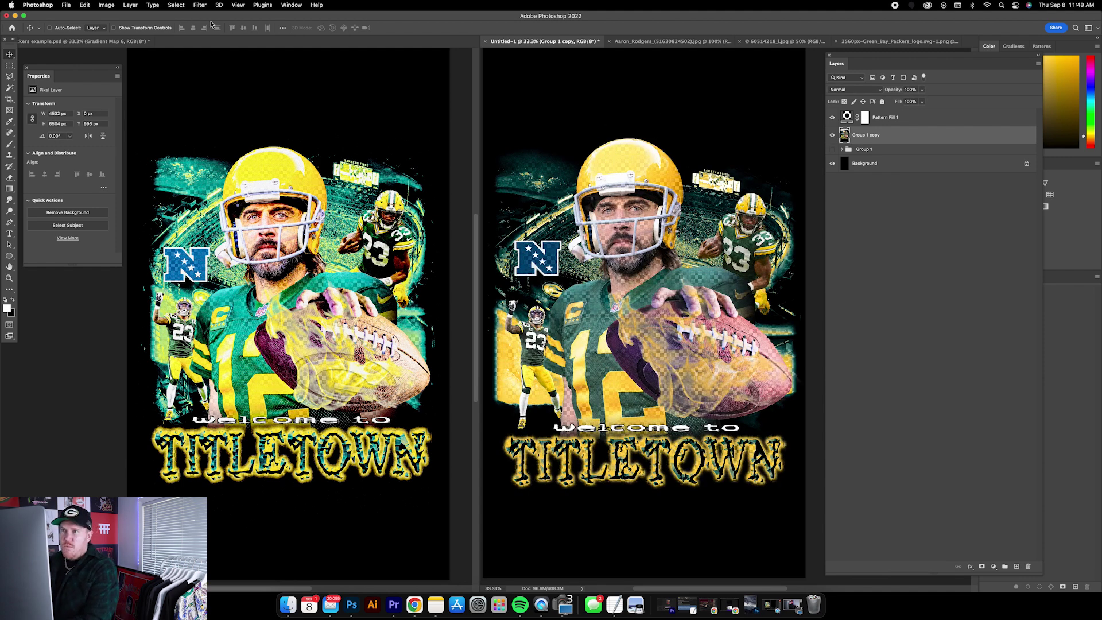
Step: Open Camera Raw on the merged layer and preview, then remove, the FT07 preset
click(198, 5)
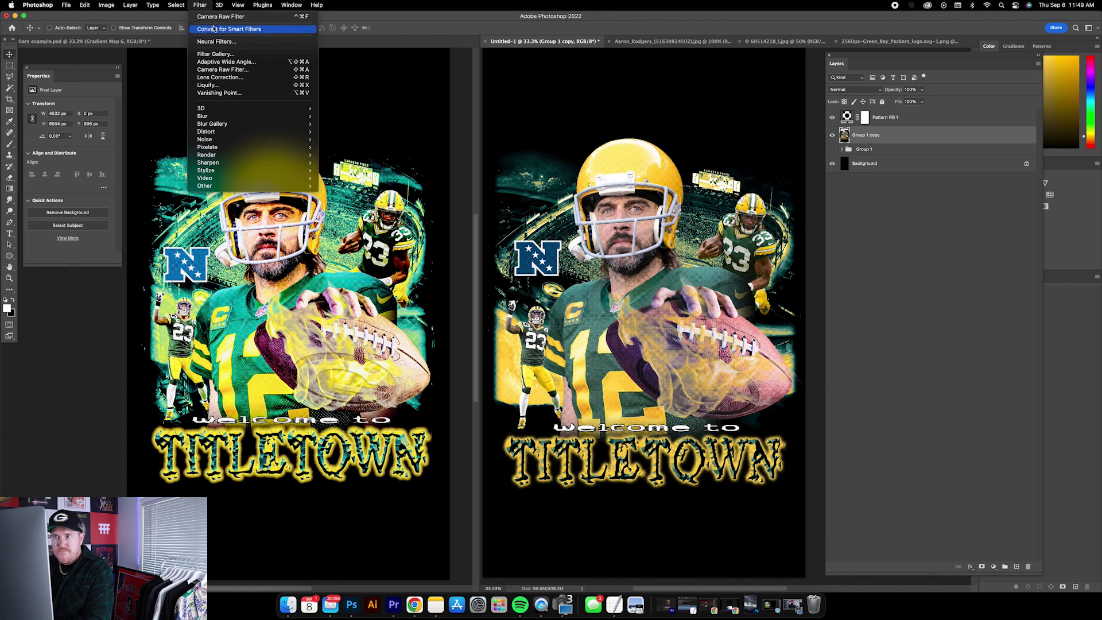
click(223, 70)
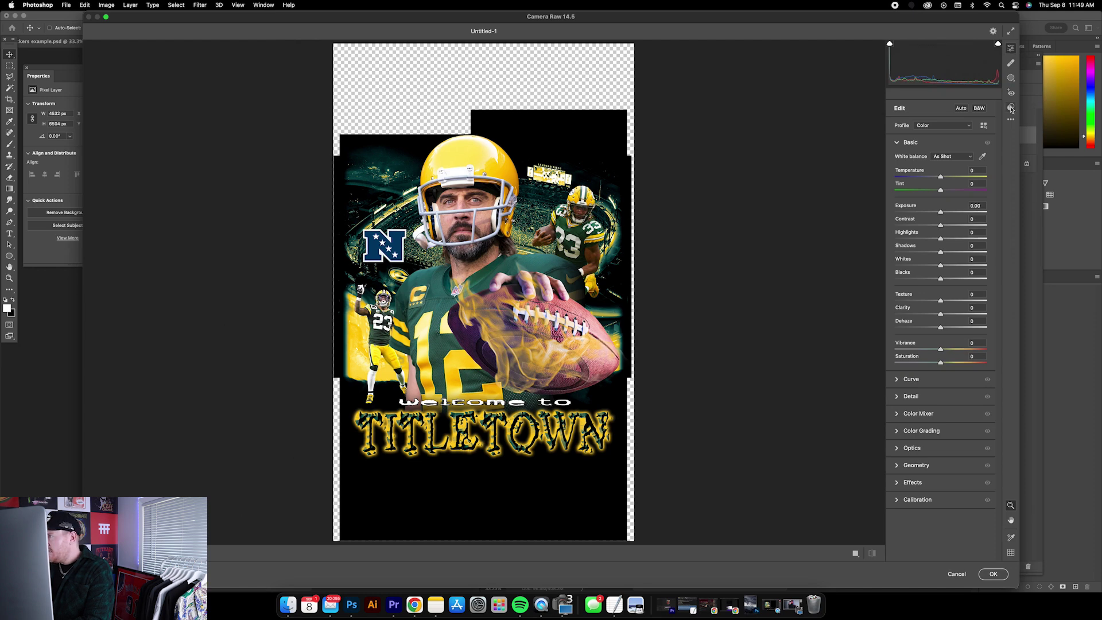
click(1012, 109)
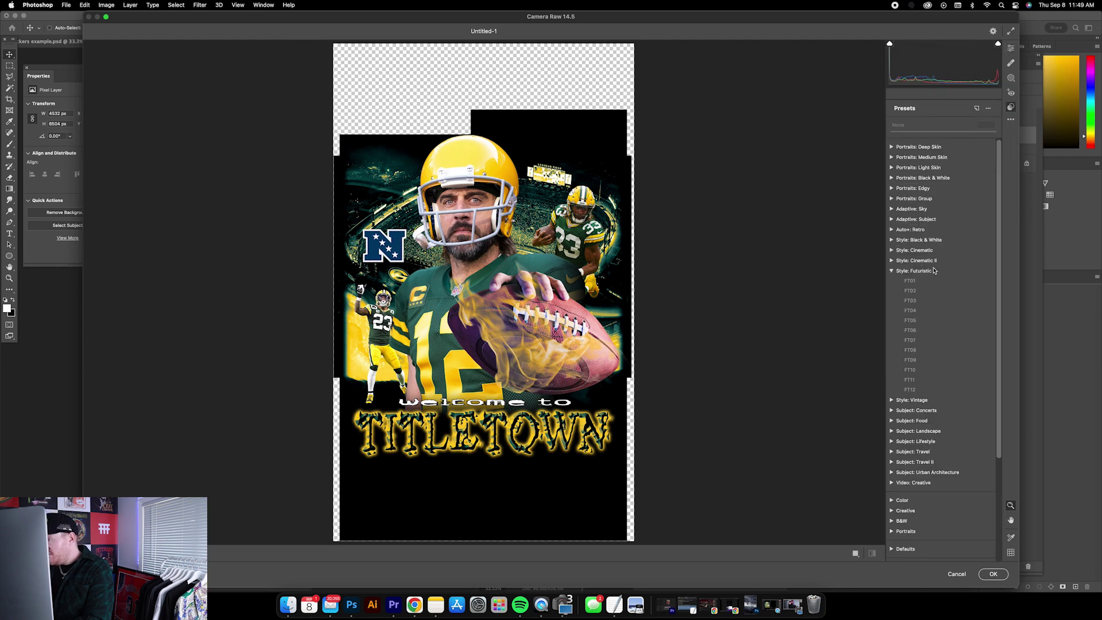
click(911, 342)
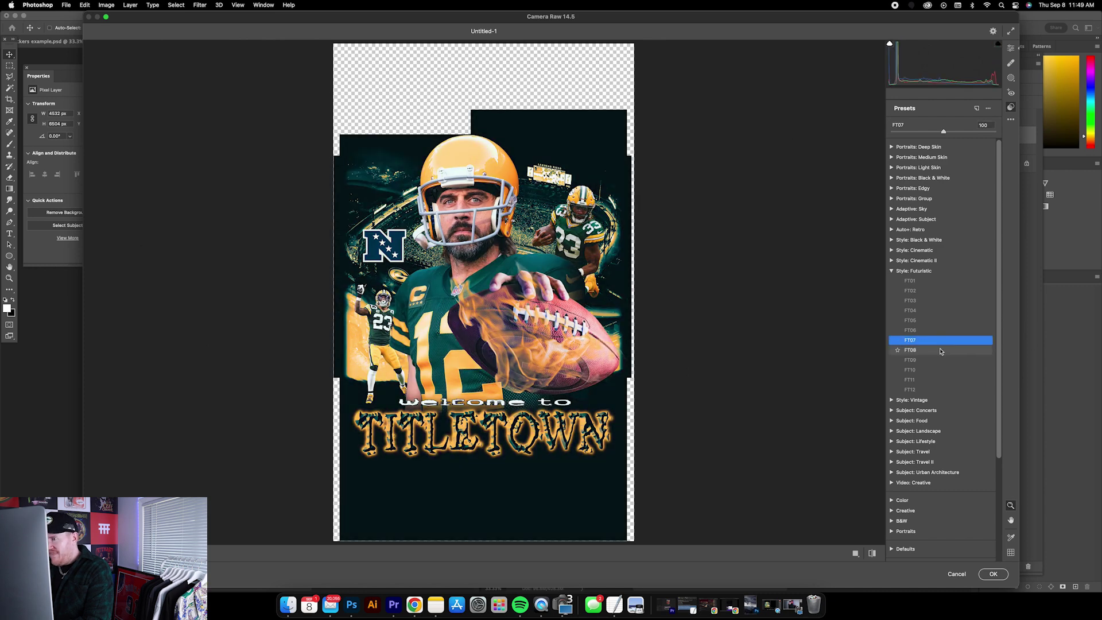
click(937, 342)
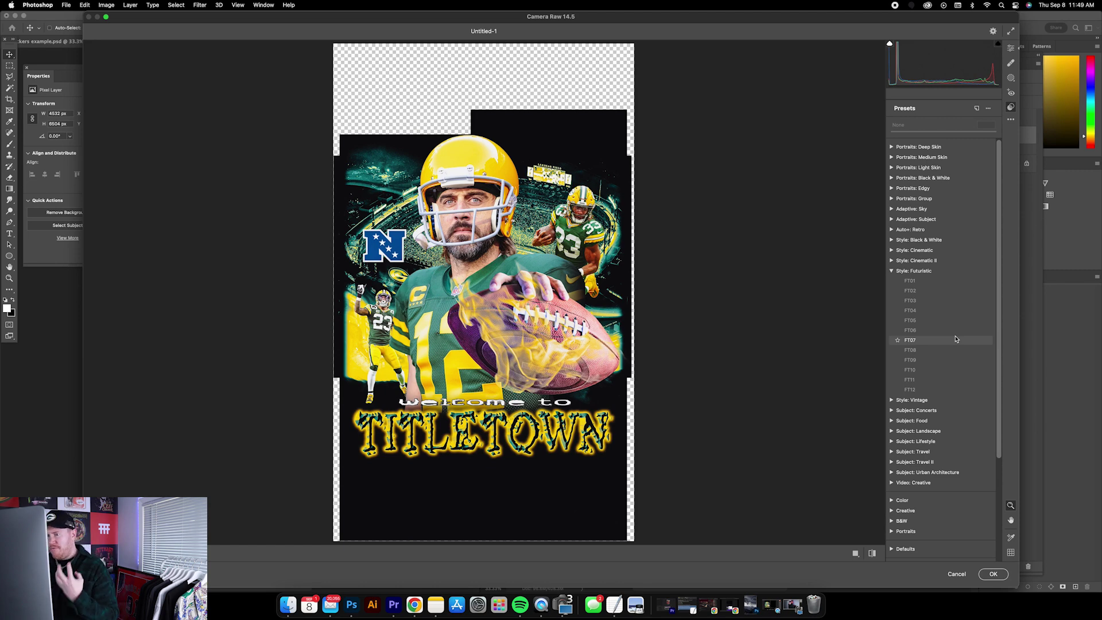
Step: Apply the Grain Heavy and Sharpening Medium presets and commit the Camera Raw changes
scroll(945, 508, down, 5)
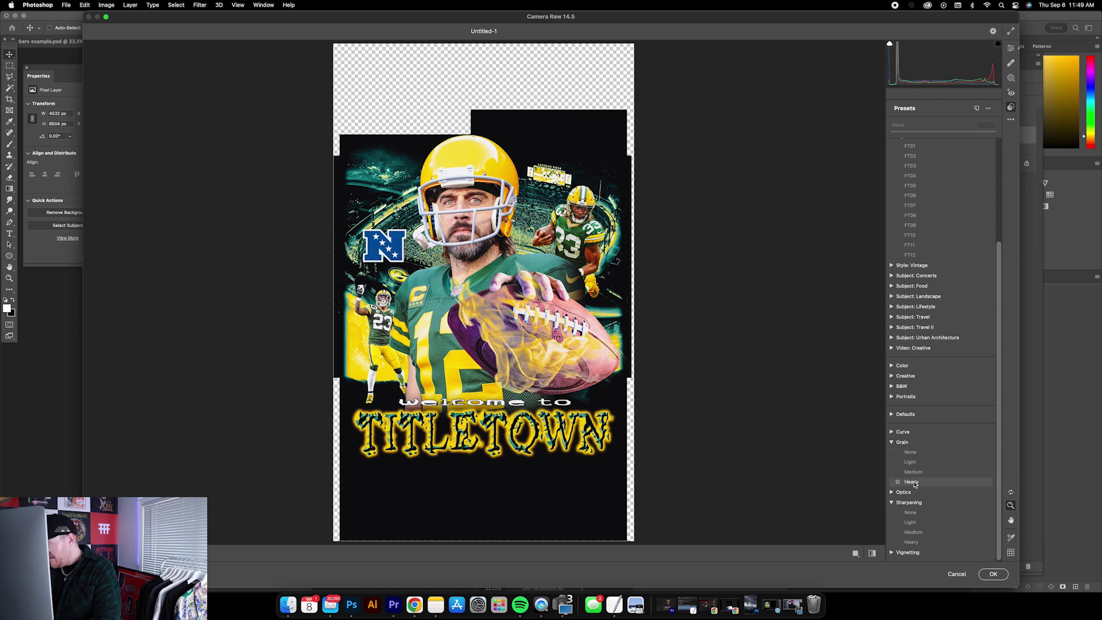
click(916, 484)
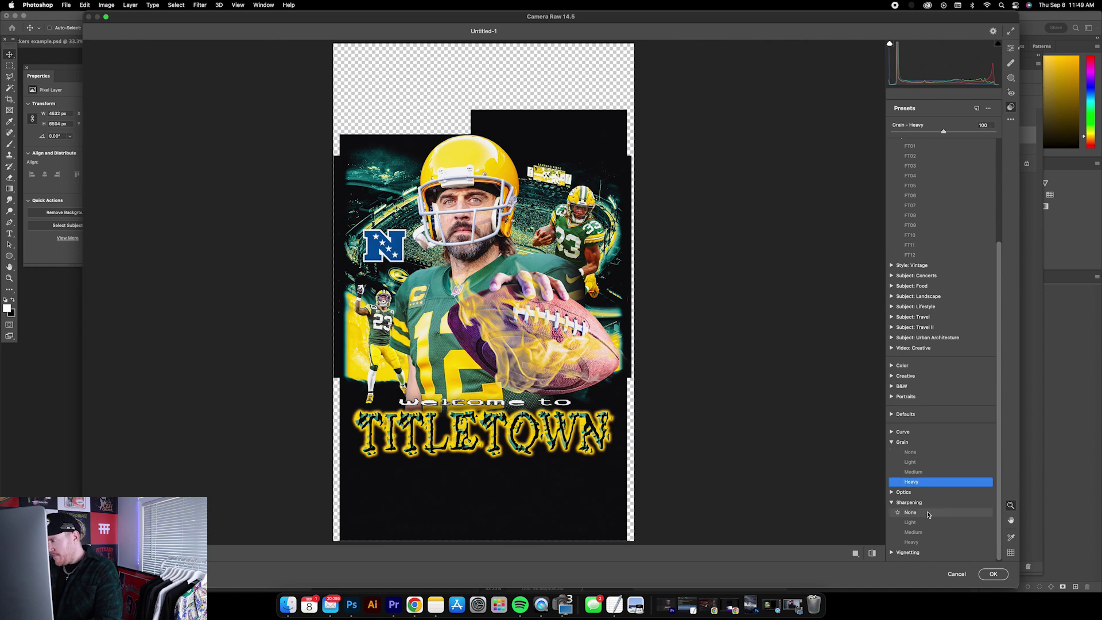
click(922, 533)
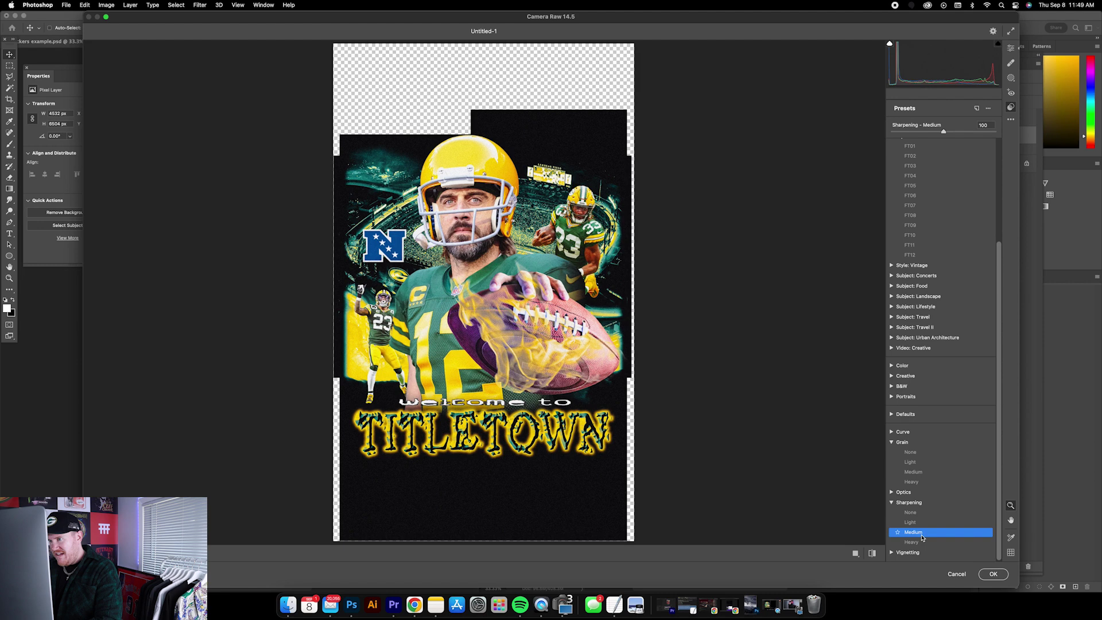
click(921, 544)
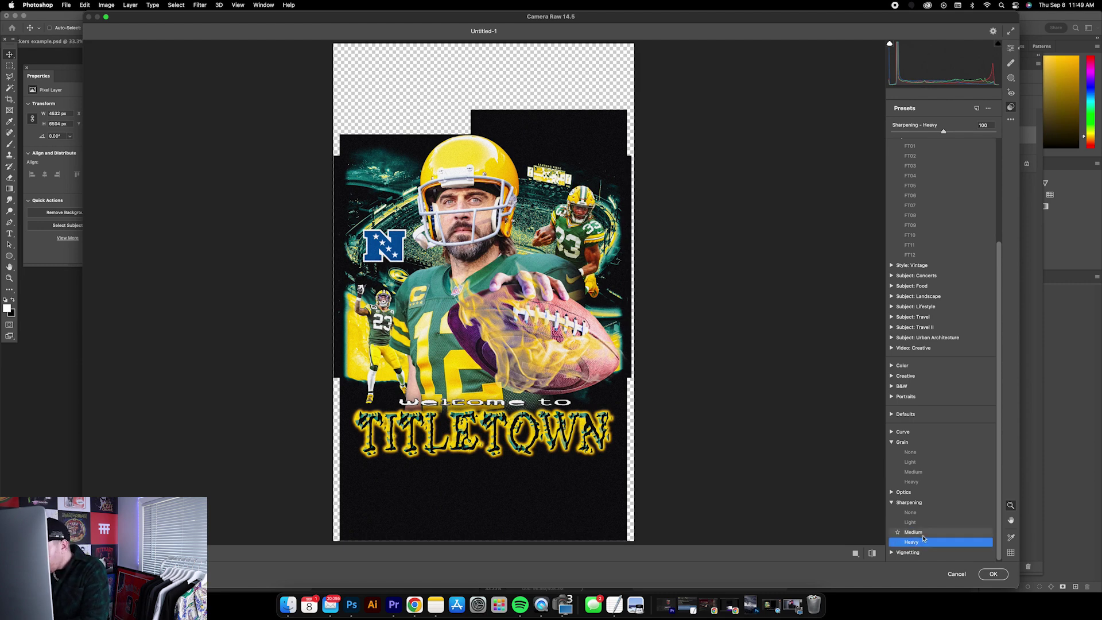
click(924, 533)
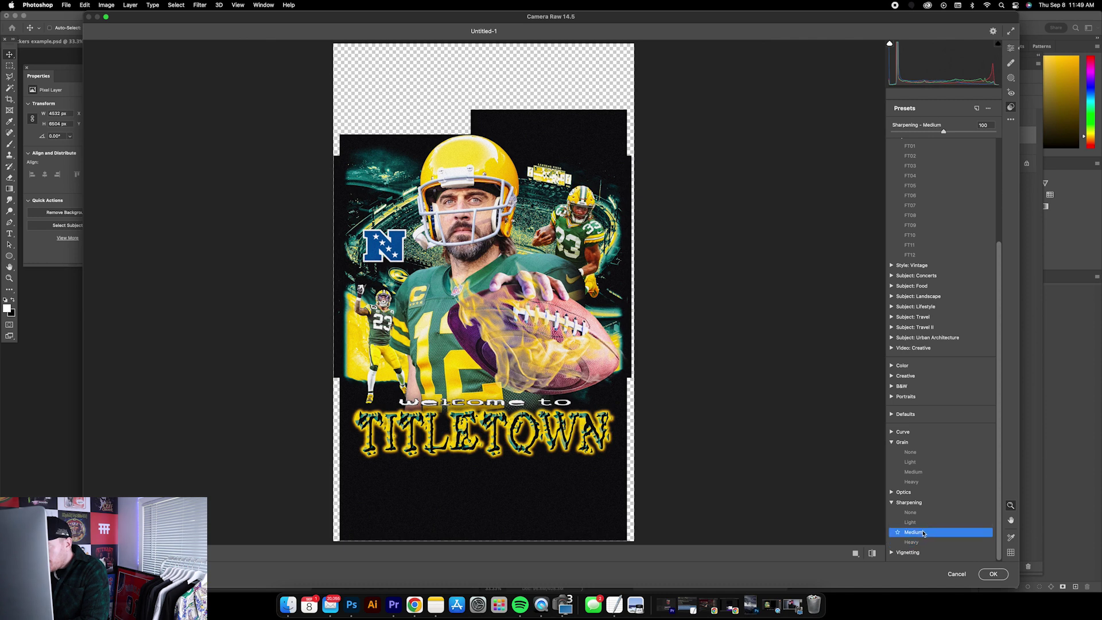
click(993, 575)
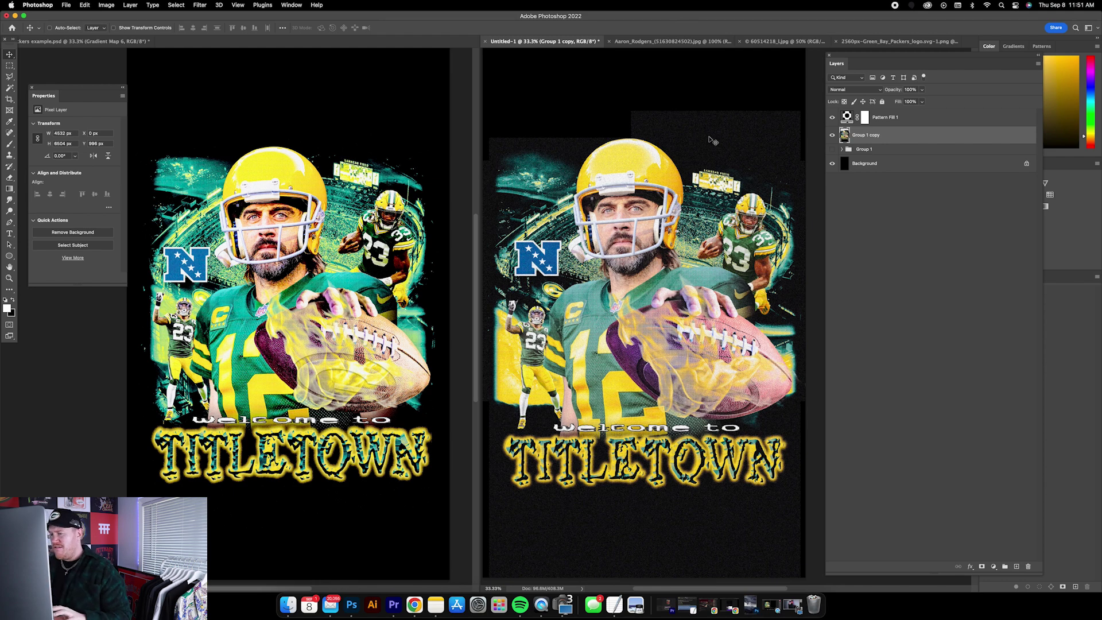
Step: Add a Levels layer with black input raised to 48 and midtones brightened, then reselect the artwork
click(993, 567)
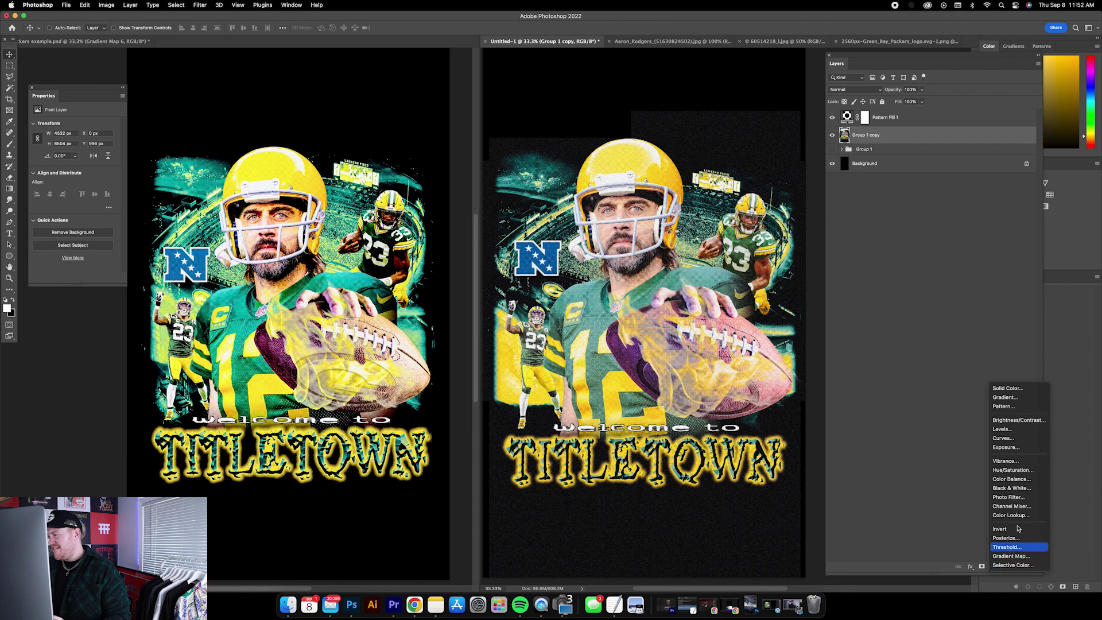
click(1009, 430)
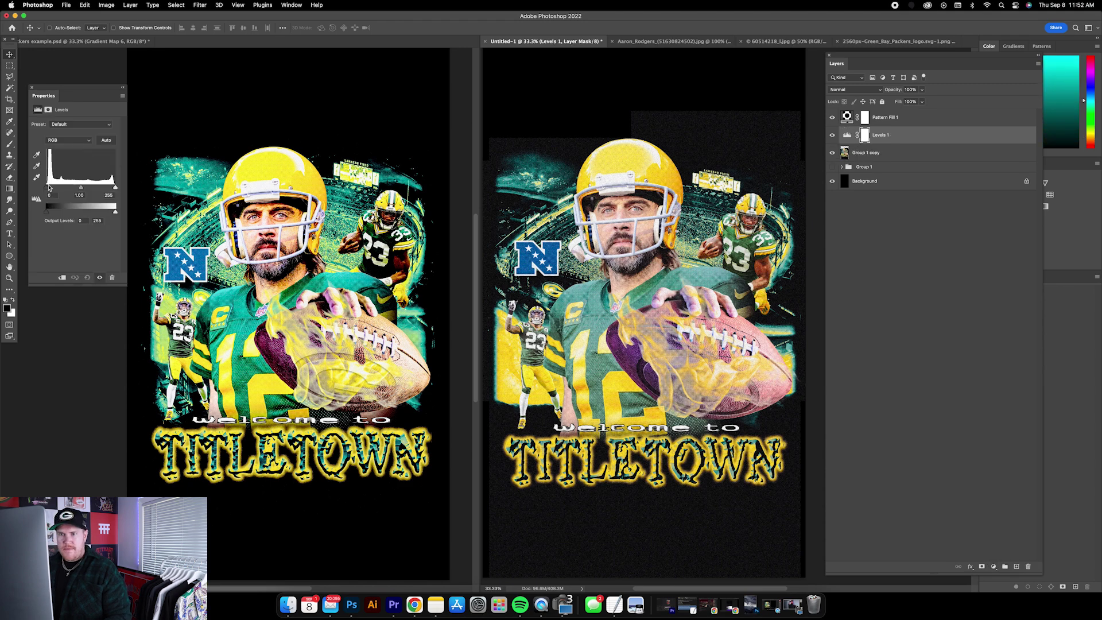
drag(48, 188, 61, 190)
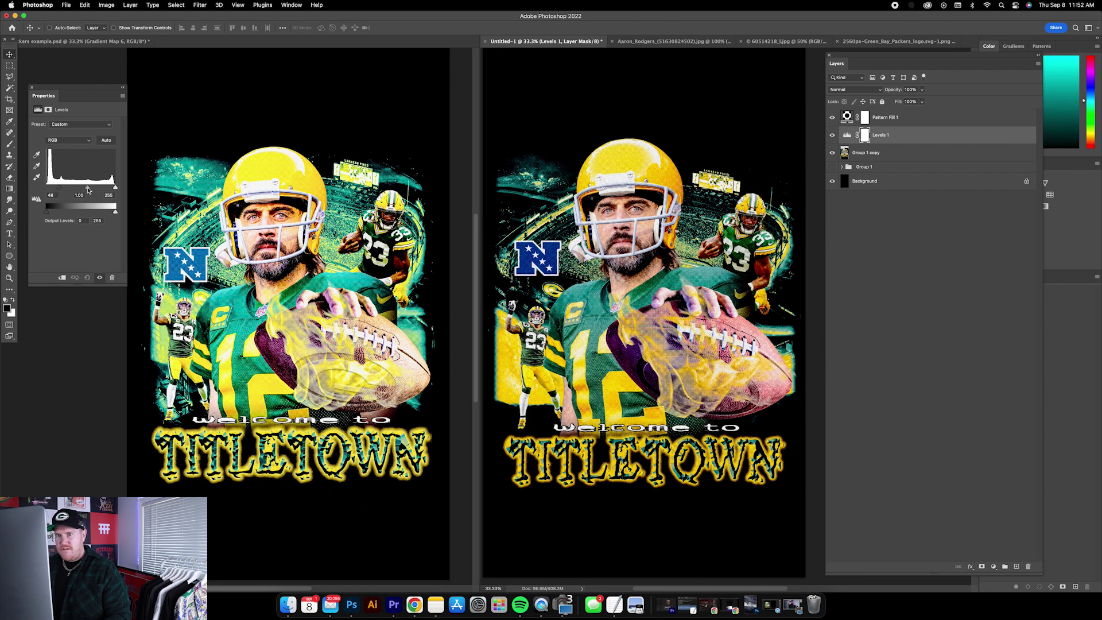
mouse_move(87, 187)
mouse_down()
mouse_move(77, 189)
mouse_move(89, 190)
mouse_up()
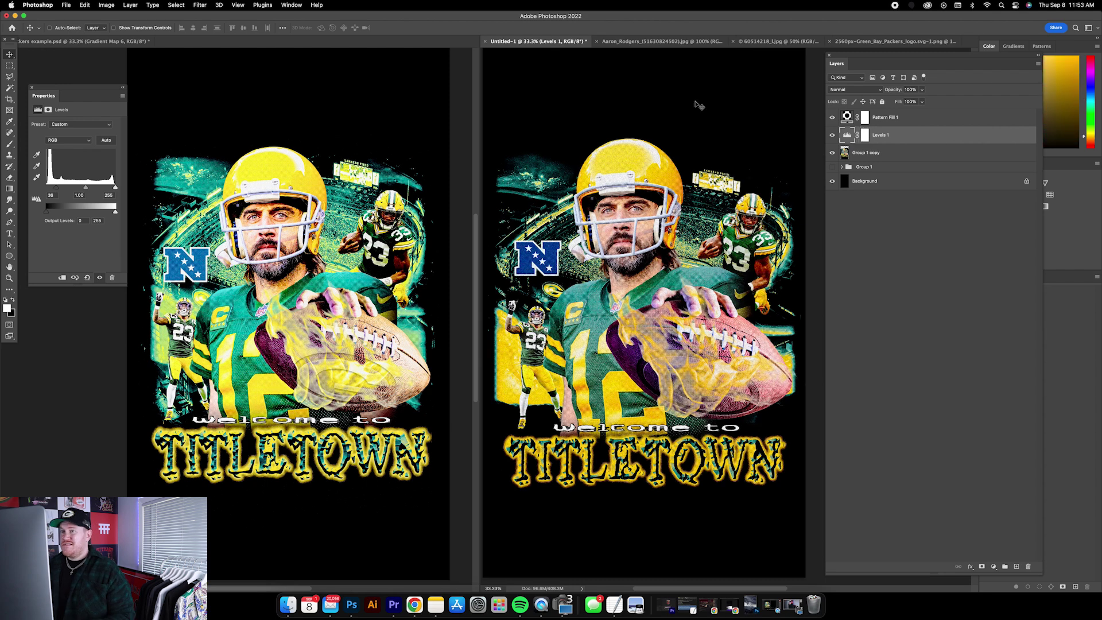
key(alt+bracketleft)
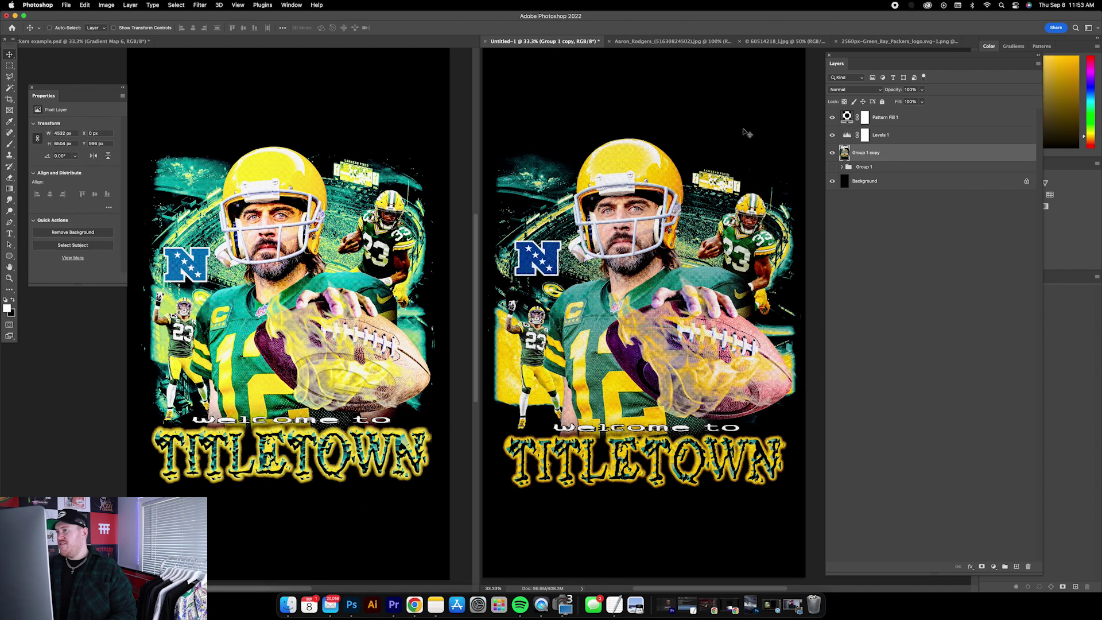
Step: Open the Filter menu and dismiss it without applying anything
click(201, 5)
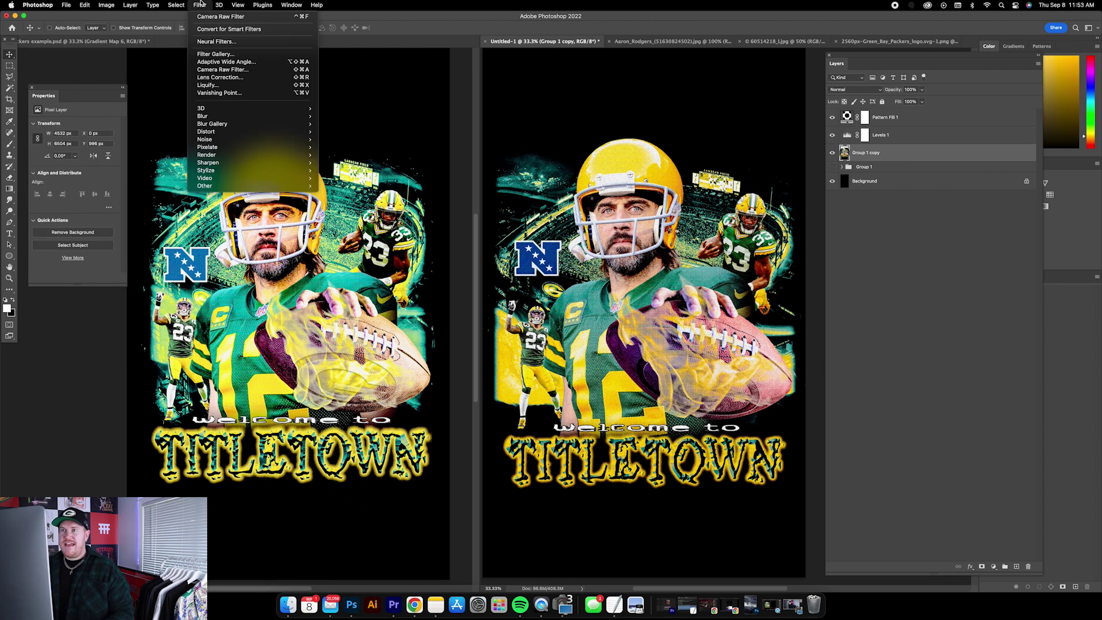
click(669, 105)
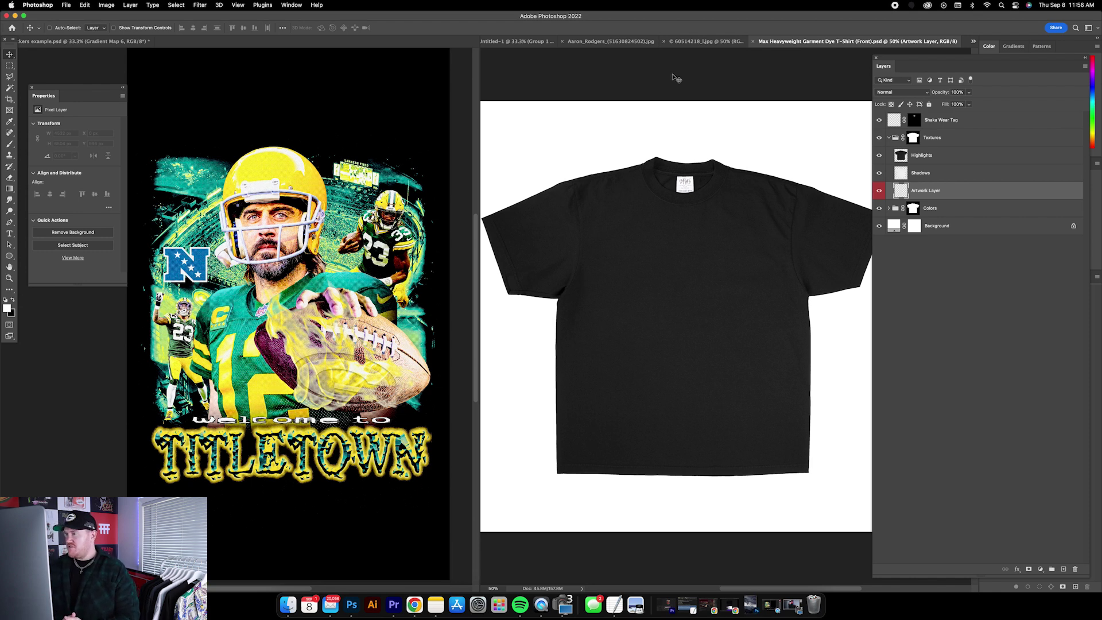
Step: Flatten the Untitled-1 artwork, select all of it, and switch to the T-shirt mockup
click(517, 42)
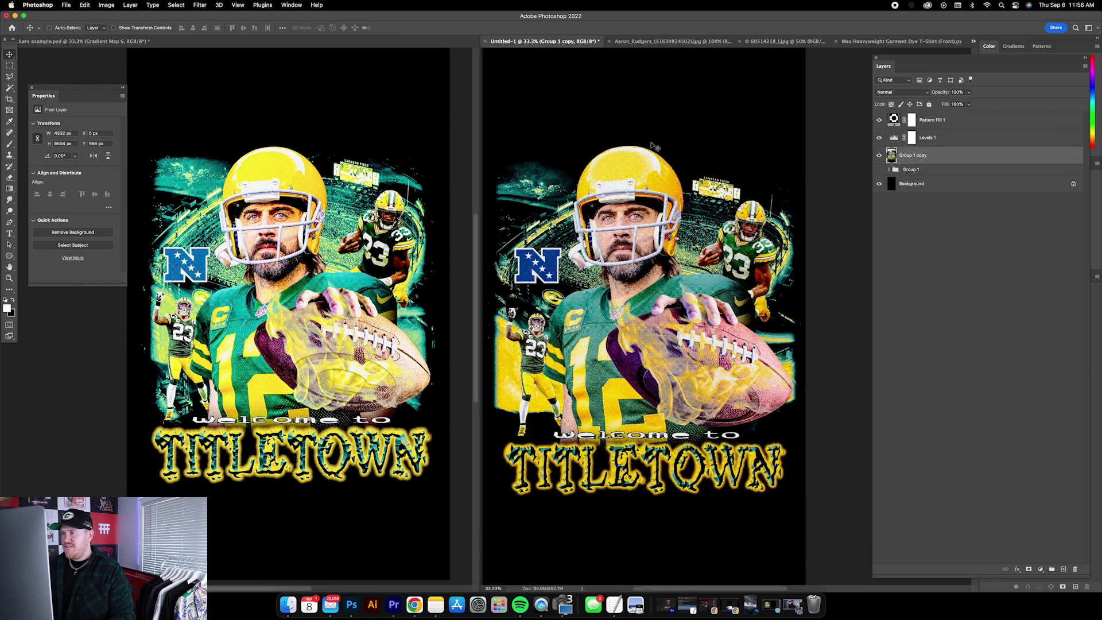
scroll(681, 170, left, 2)
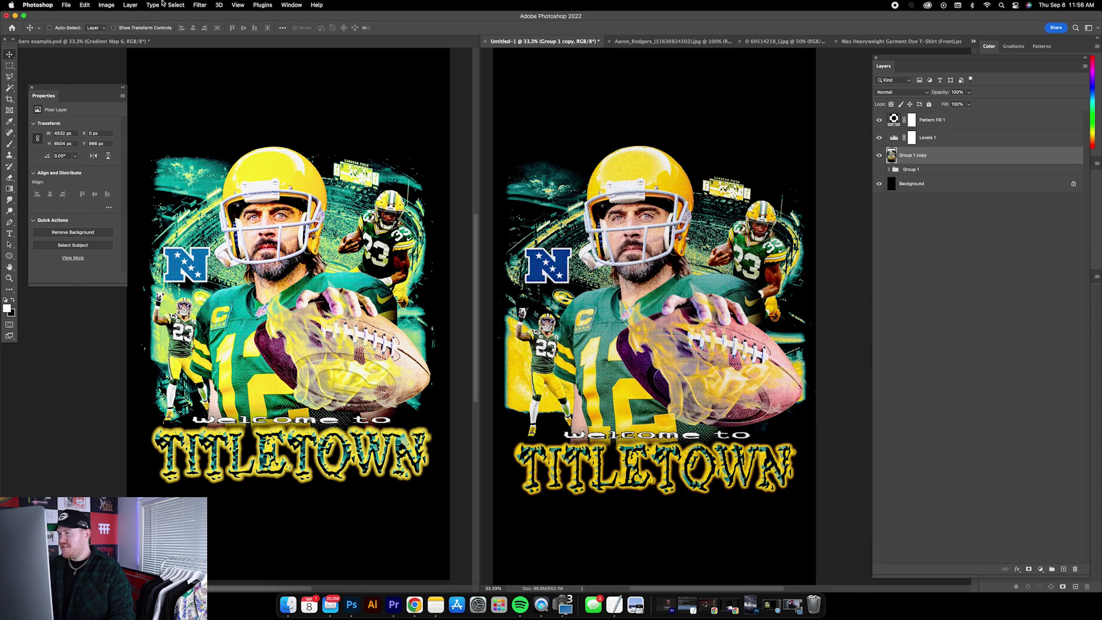
click(129, 4)
click(144, 329)
key(super+a)
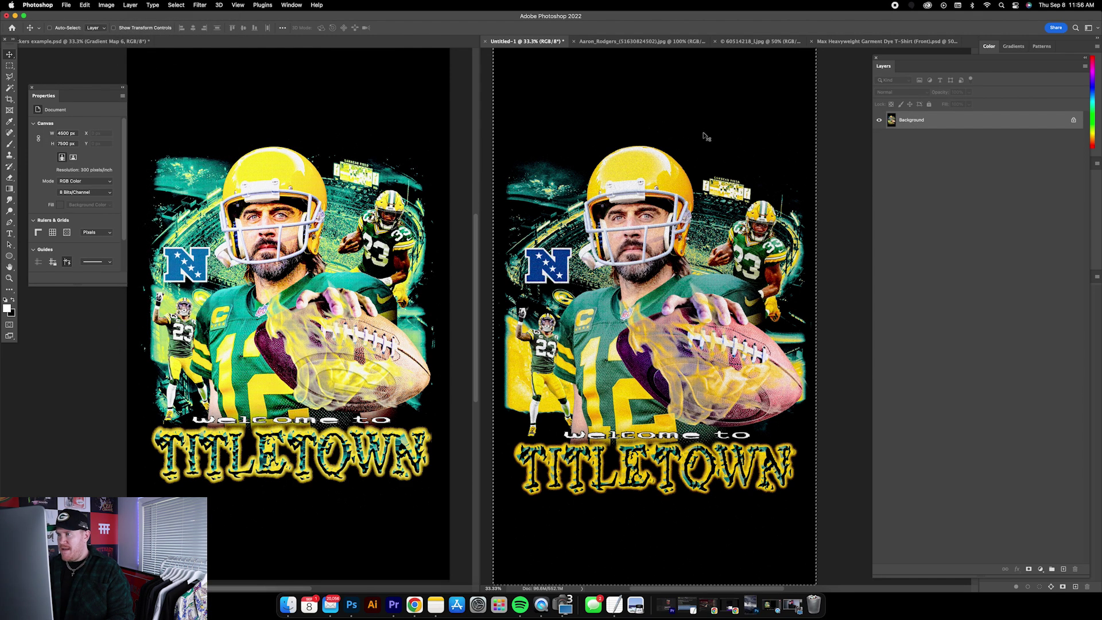
click(861, 42)
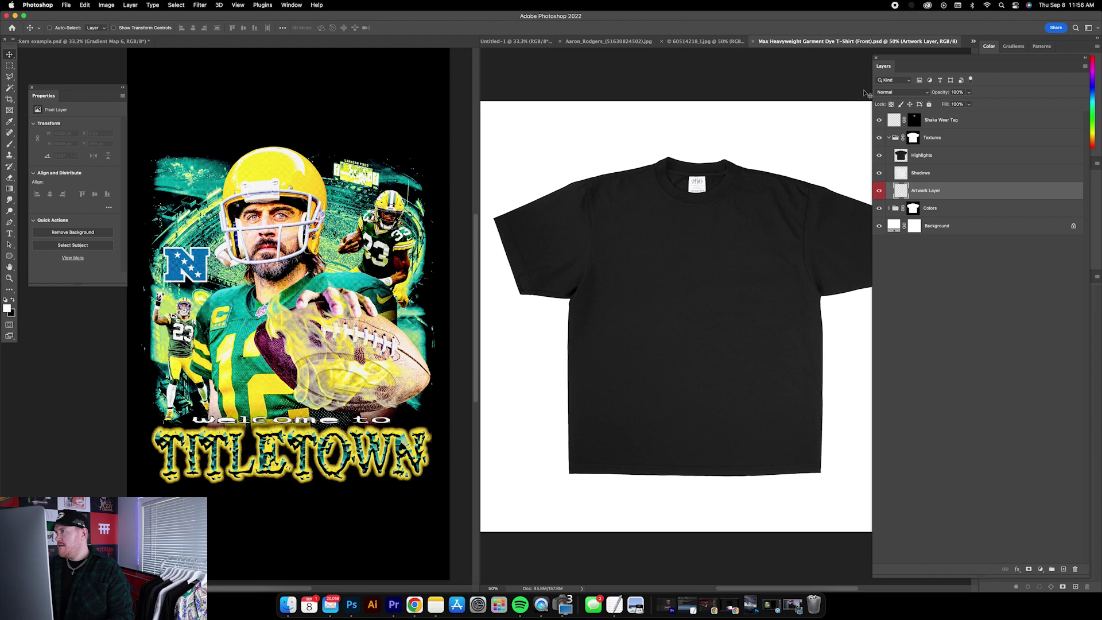
scroll(819, 196, right, 2)
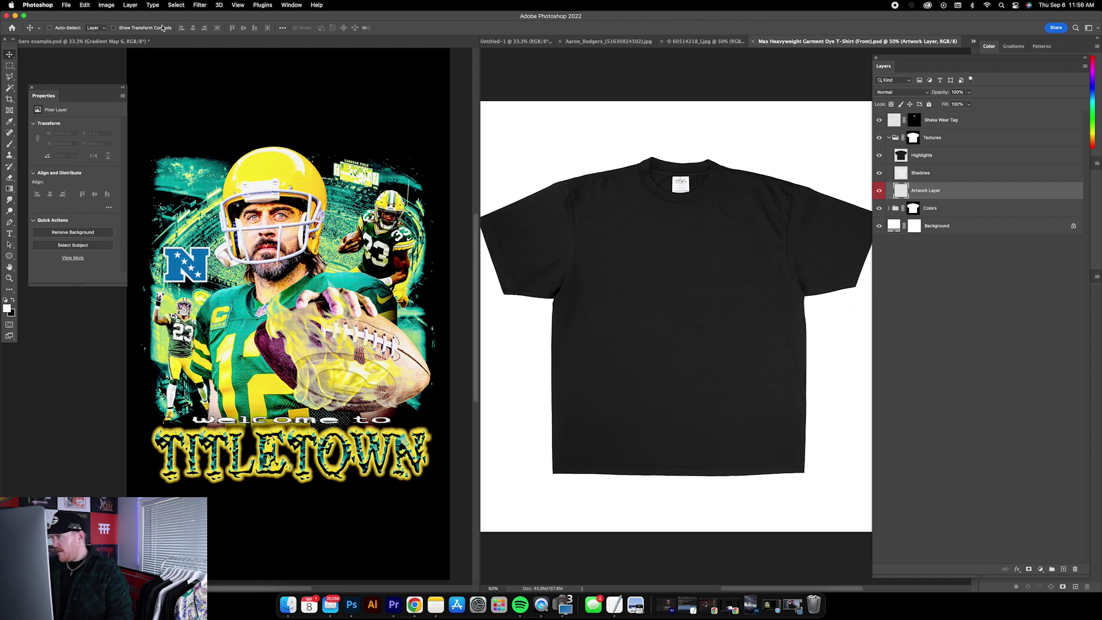
Step: Paste the artwork into the Artwork Layer, set it to Screen, and convert it to a smart object
click(114, 28)
key(super+v)
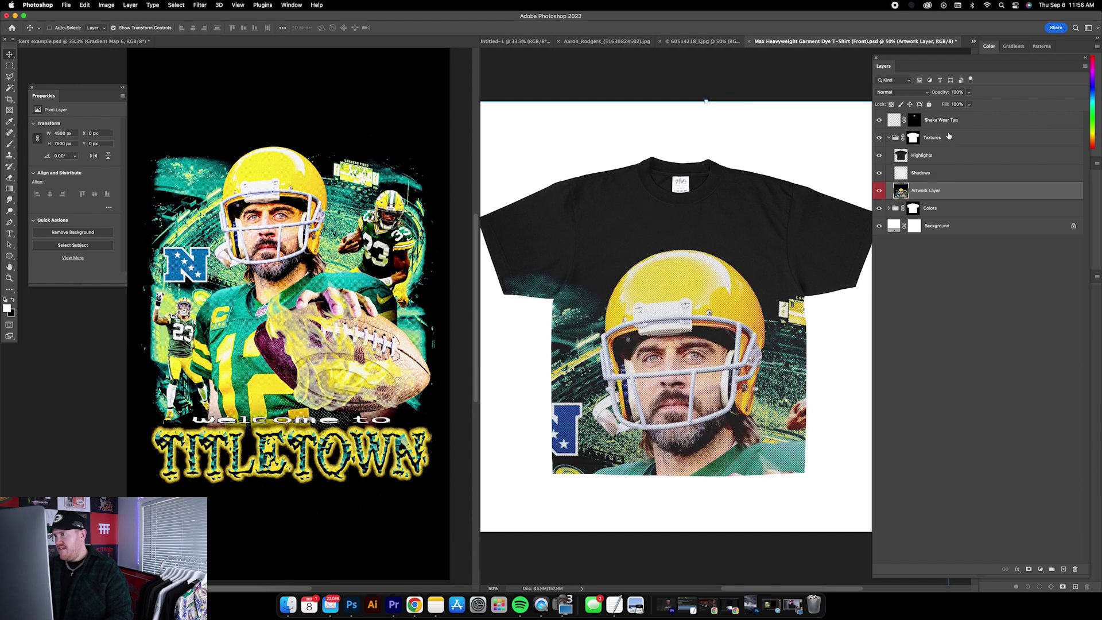
click(900, 92)
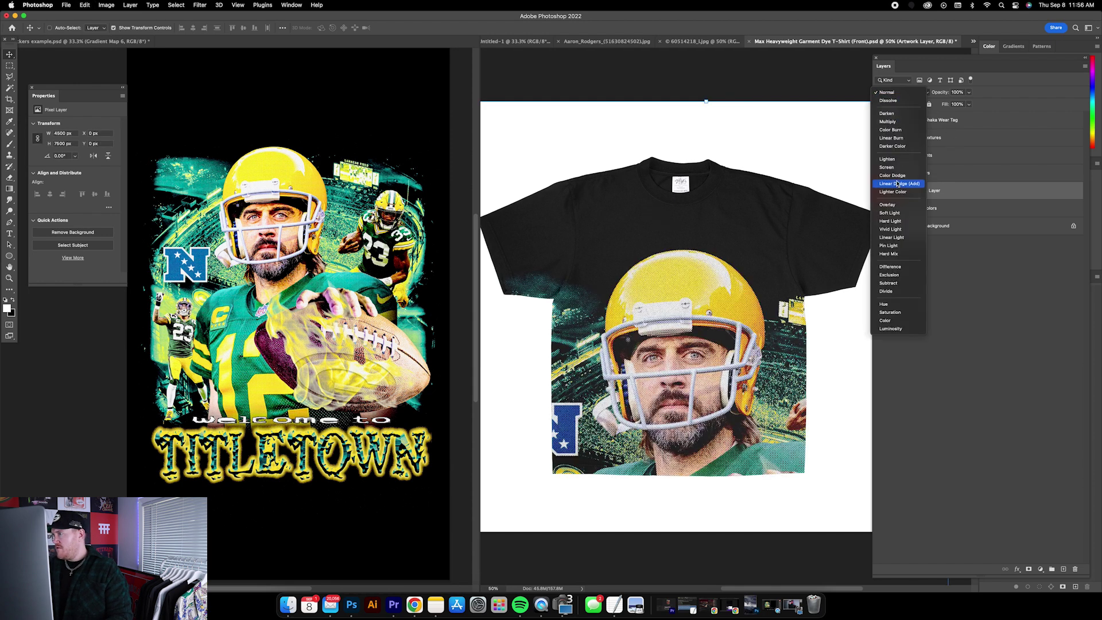
click(899, 169)
right_click(973, 194)
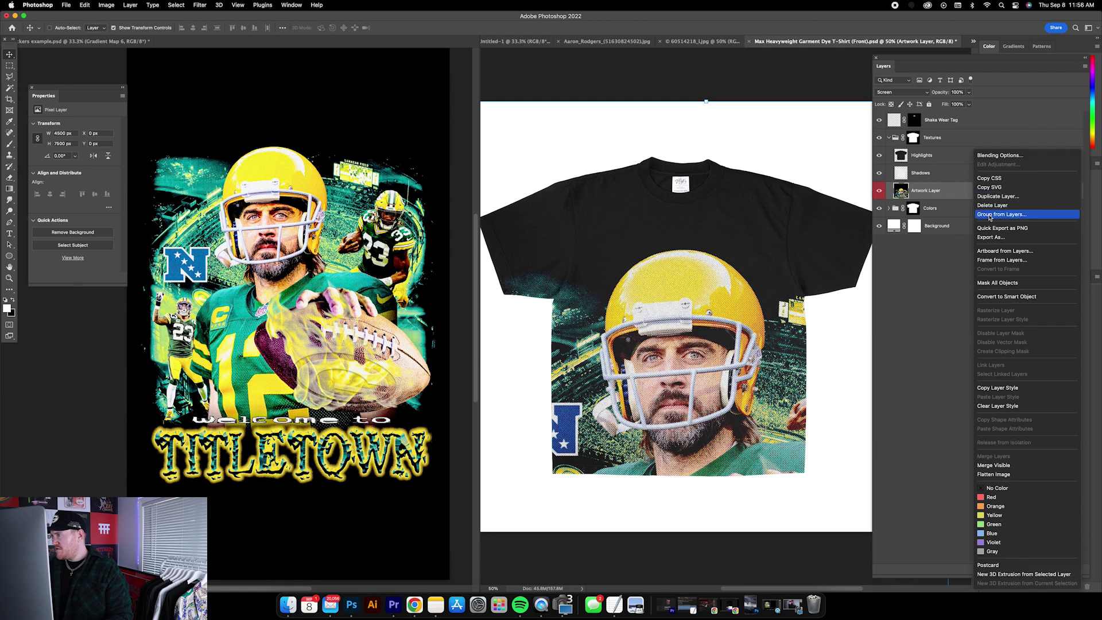
click(996, 301)
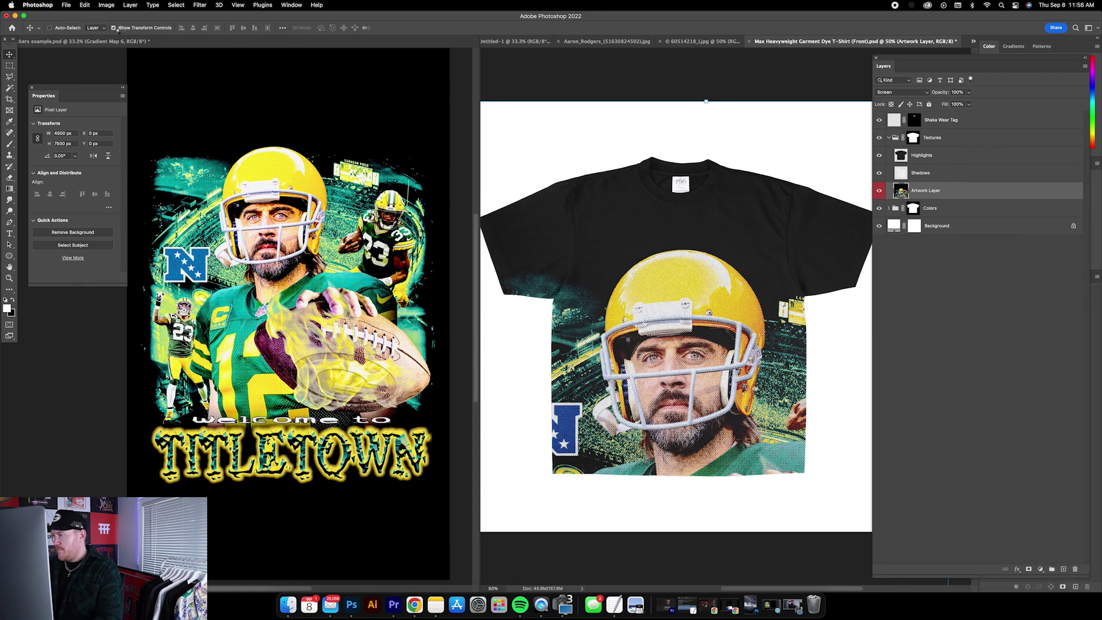
Step: Scale and centre the artwork on the shirt's chest at 90% opacity, nudged slightly up
key(super+minus)
key(super+minus)
key(super+t)
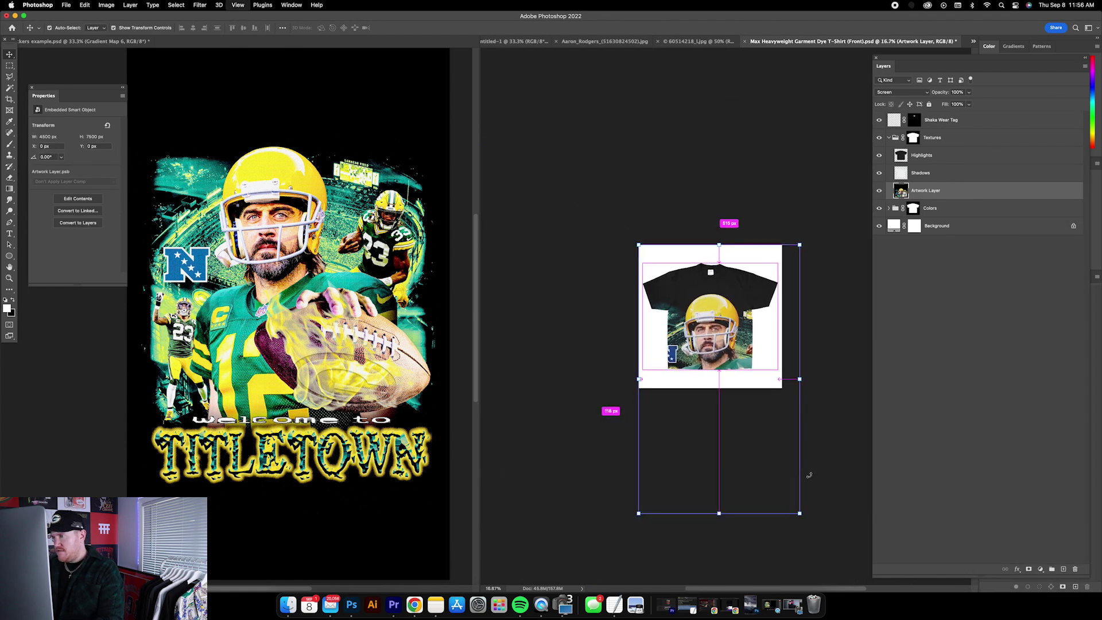
drag(810, 514, 717, 368)
key(super+plus)
key(super+plus)
key(super+plus)
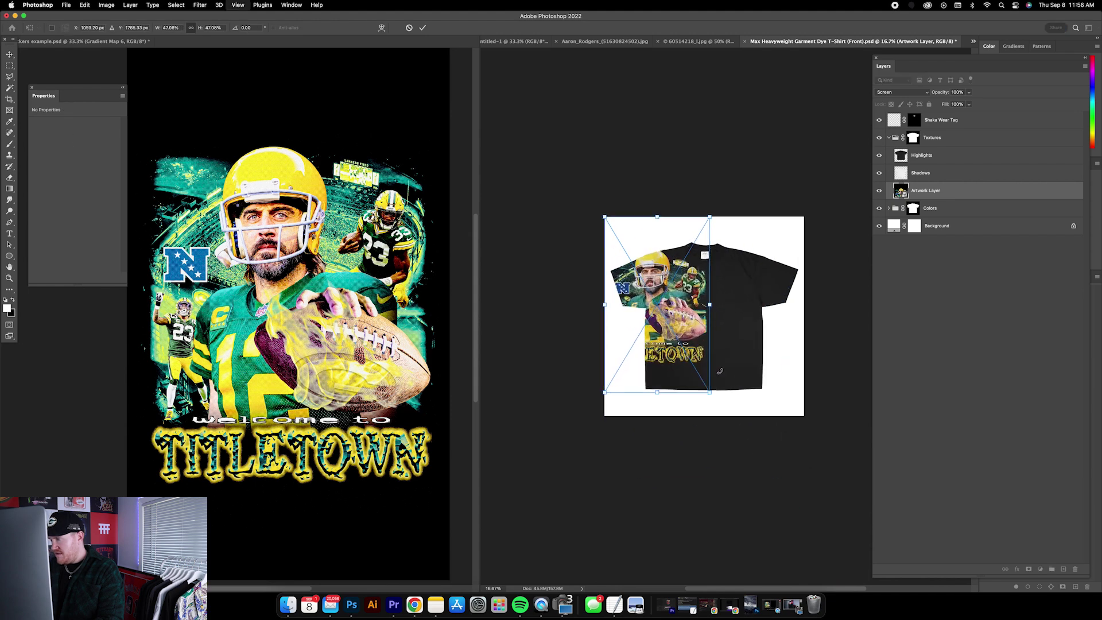
drag(603, 246, 732, 274)
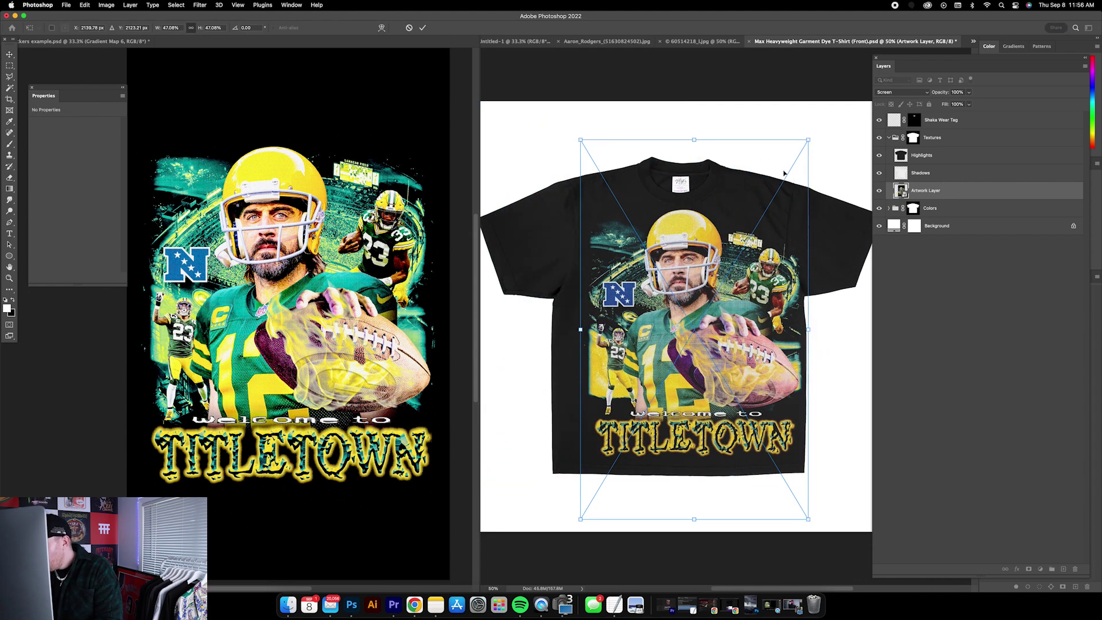
drag(808, 139, 782, 187)
key(Return)
key(9)
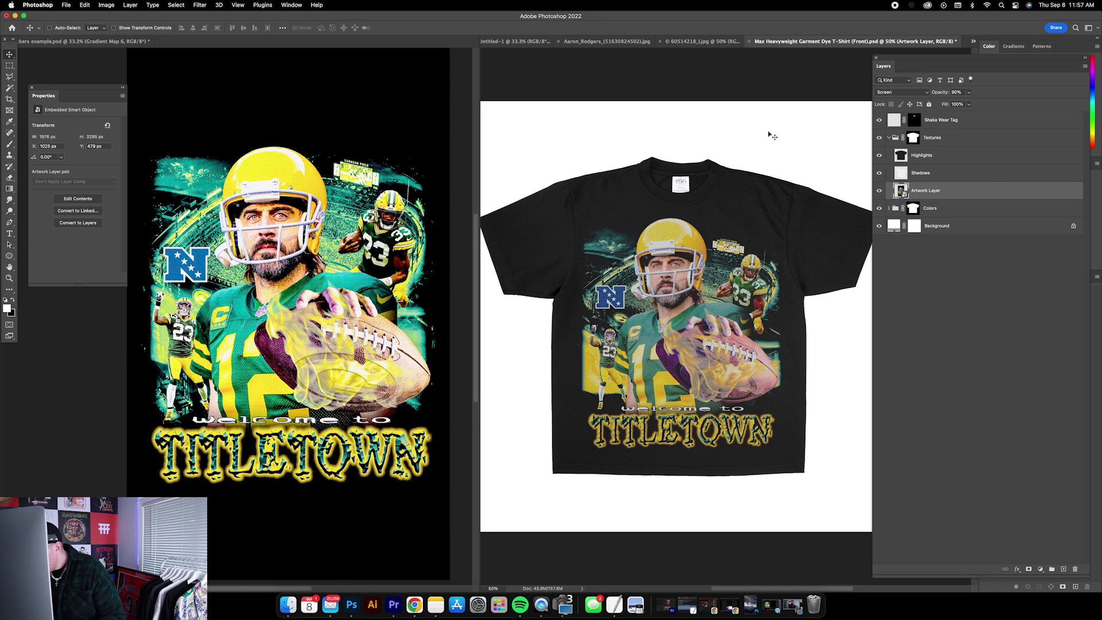
key(shift+Up)
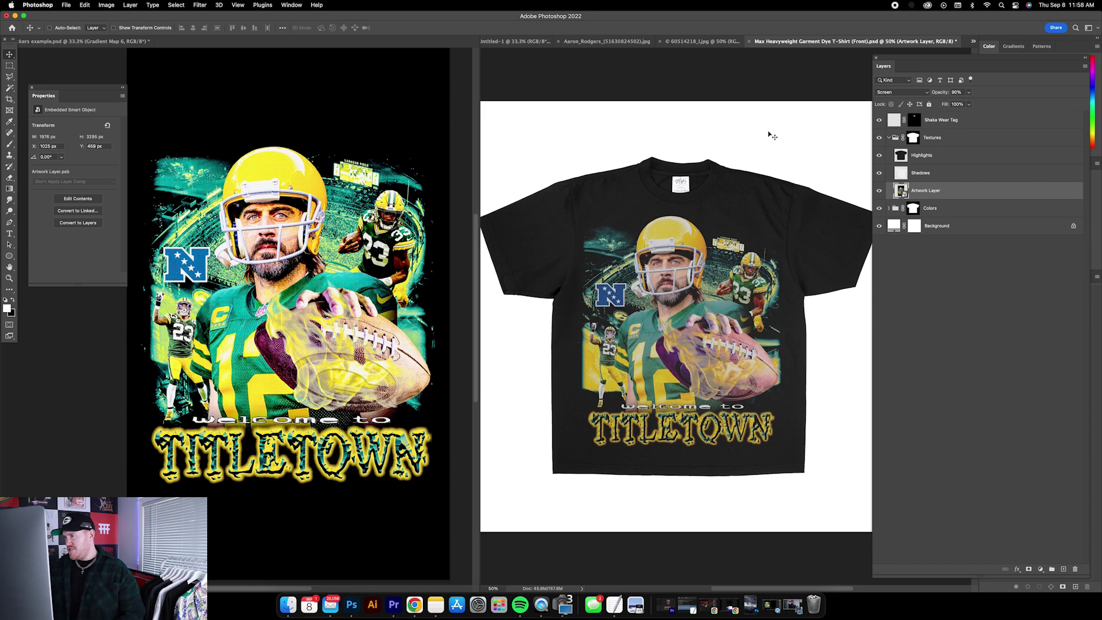
key(shift+Up)
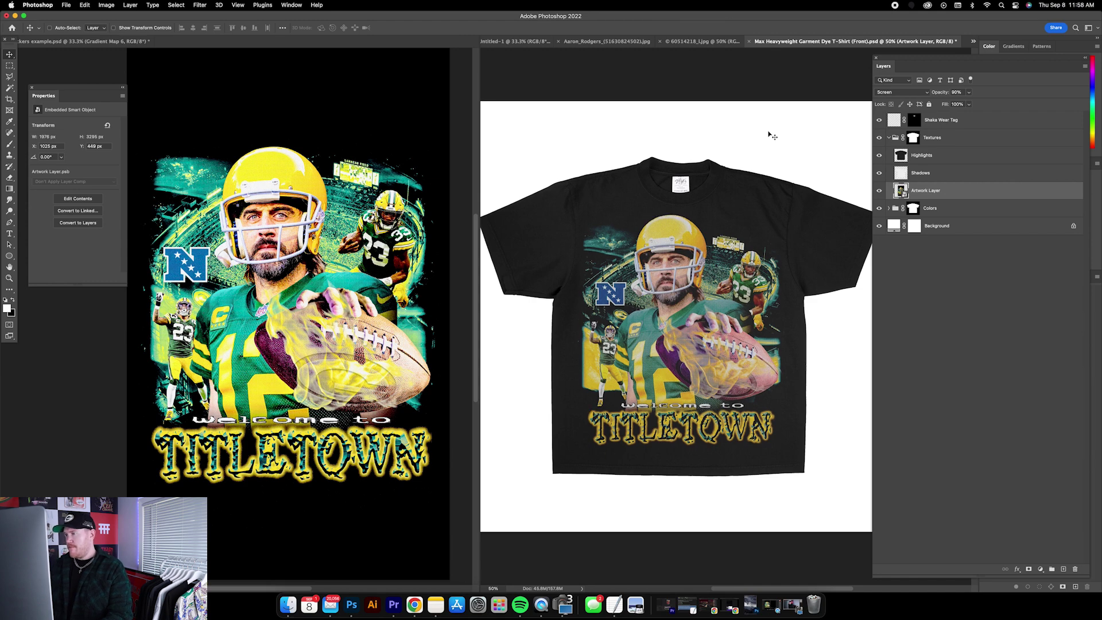